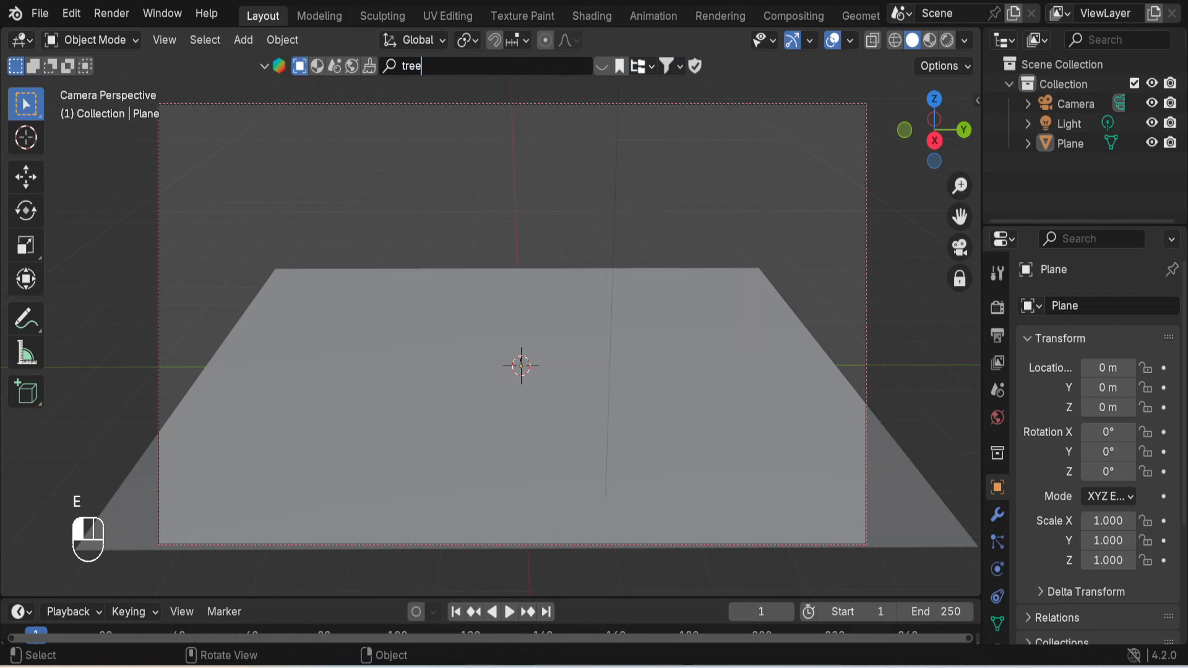
- Search the asset library for "tree", place the Oak tree on the plane beside its centre, and show the scene in Material Preview
{"action": "key", "text": "Return"}
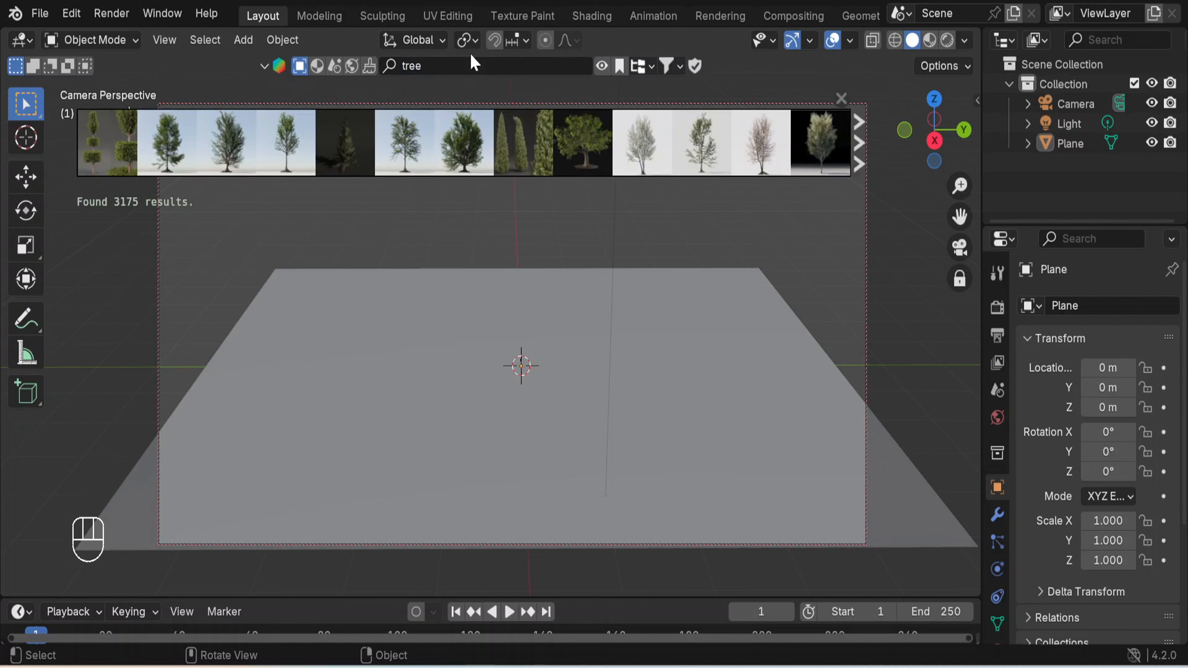
{"action": "mouse_move", "coordinate": [102, 145]}
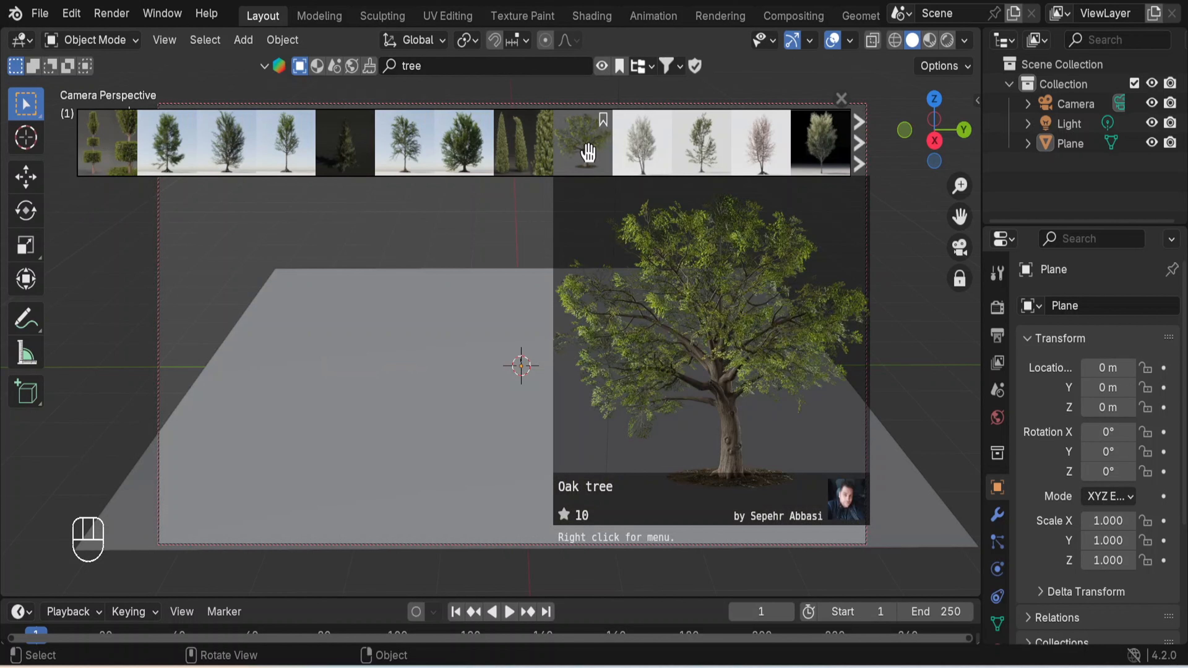
{"action": "left_click_drag", "start_coordinate": [588, 152], "coordinate": [433, 369]}
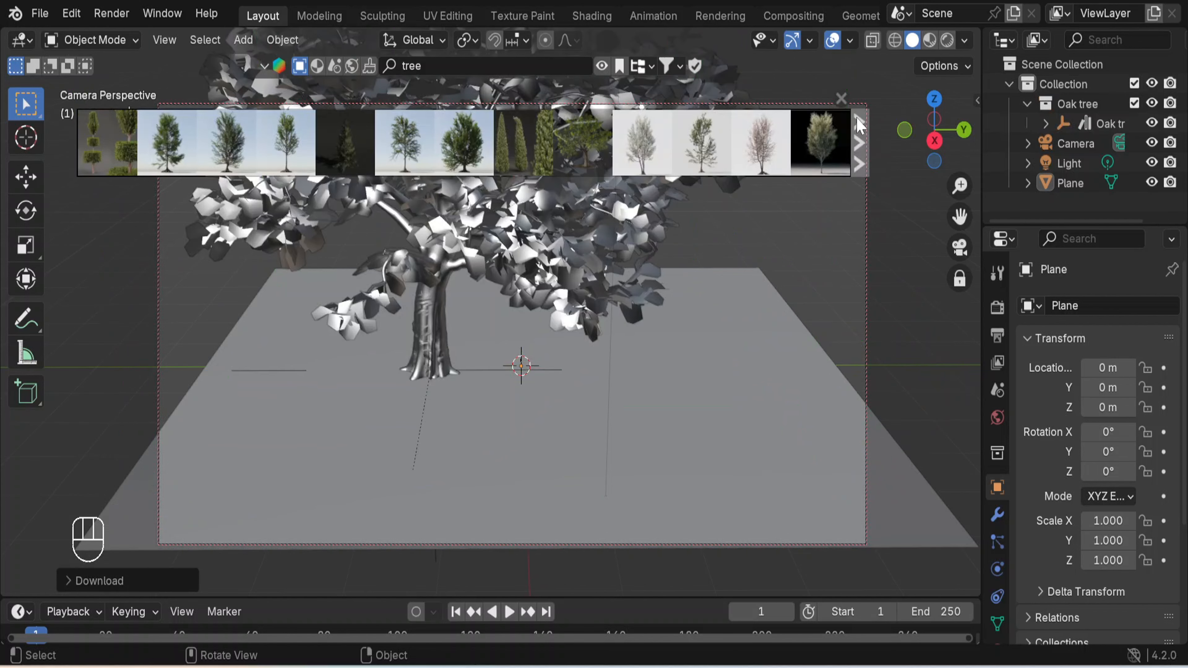
{"action": "left_click", "coordinate": [842, 99]}
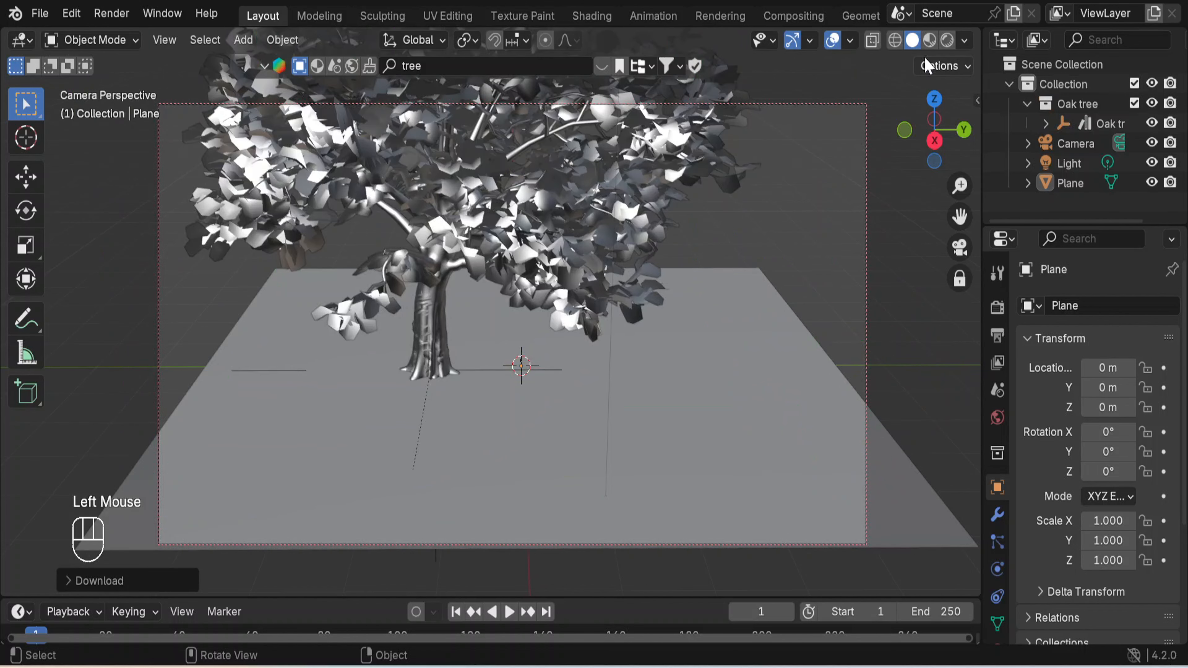
{"action": "left_click", "coordinate": [930, 41]}
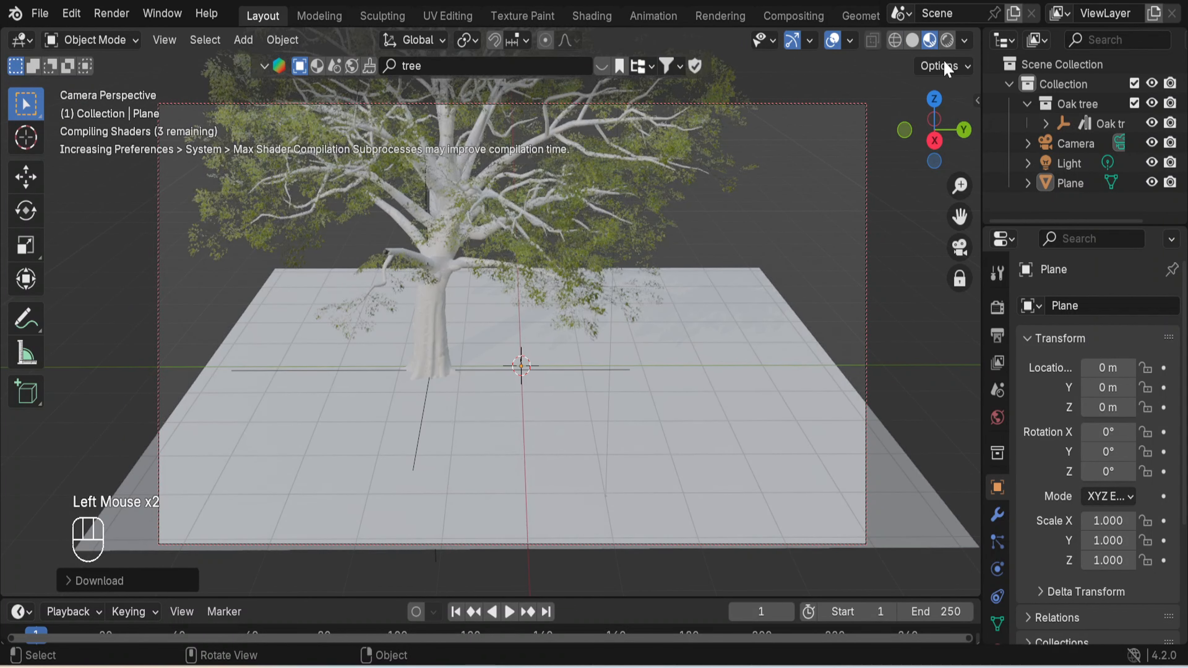
- Move the oak tree along X towards the camera to about 3.556 m and scale it uniformly to about 1.675
{"action": "left_click", "coordinate": [423, 431]}
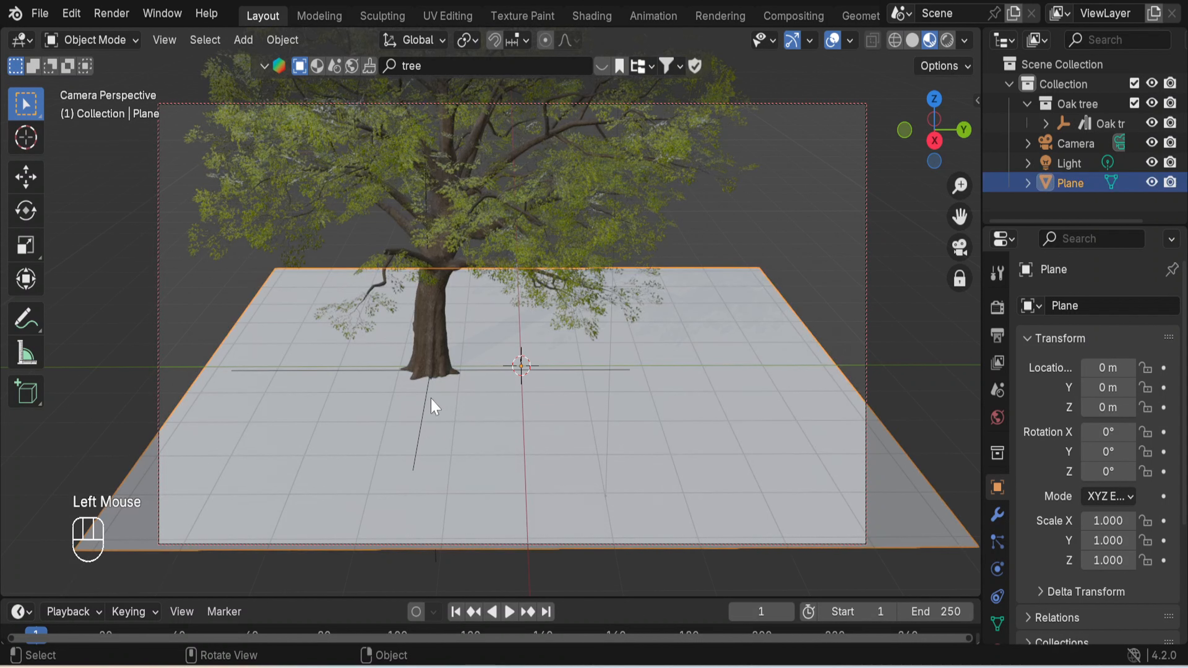
{"action": "left_click", "coordinate": [559, 371]}
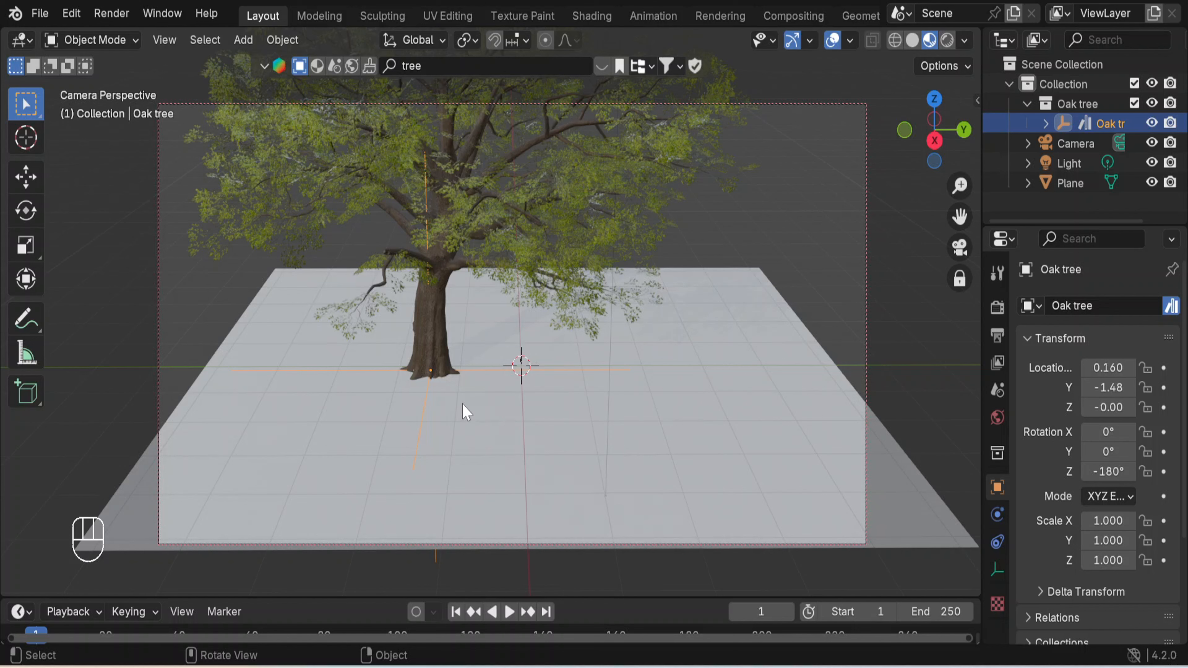
{"action": "key", "text": "g"}
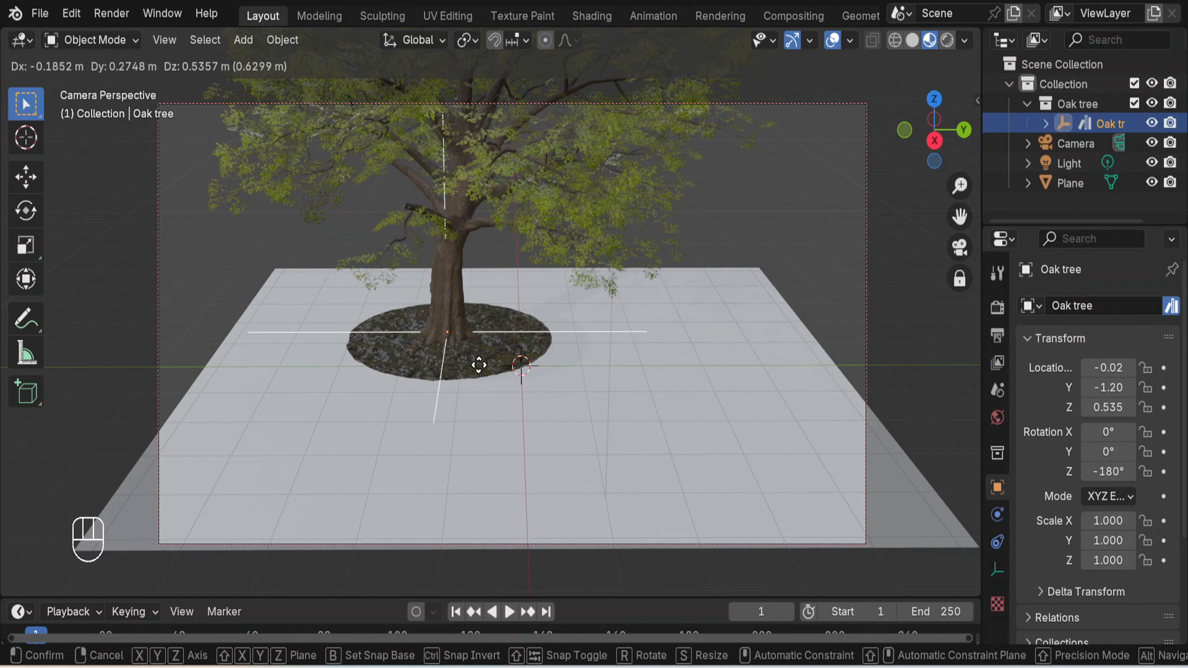
{"action": "key", "text": "x"}
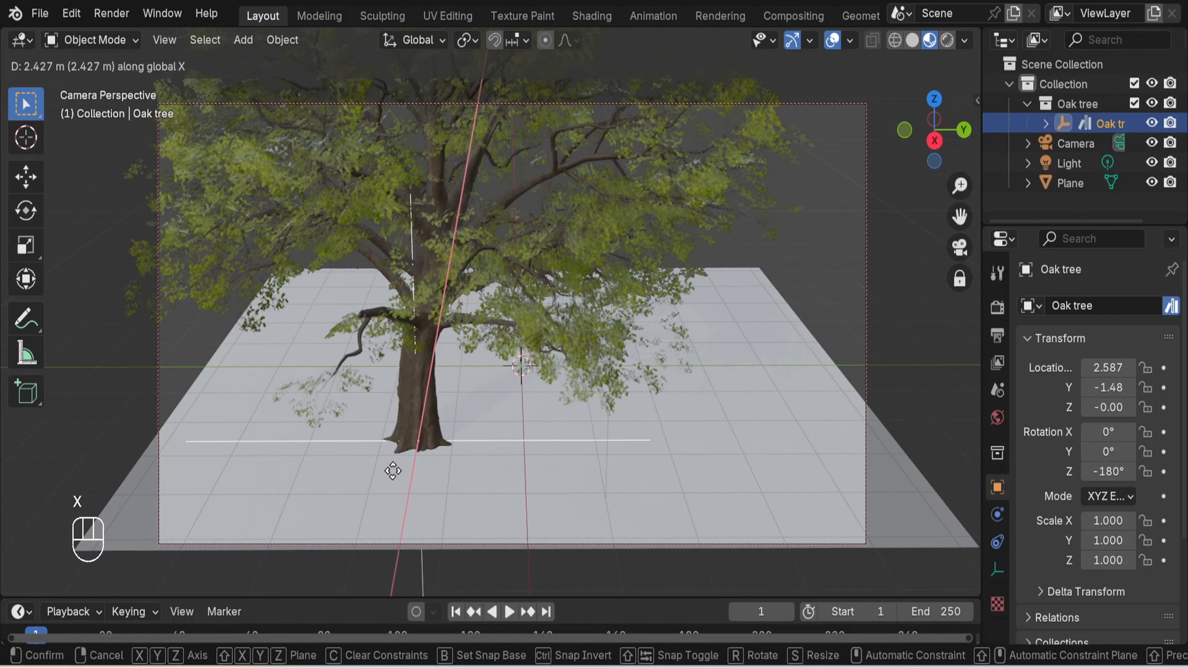
{"action": "left_click", "coordinate": [379, 496]}
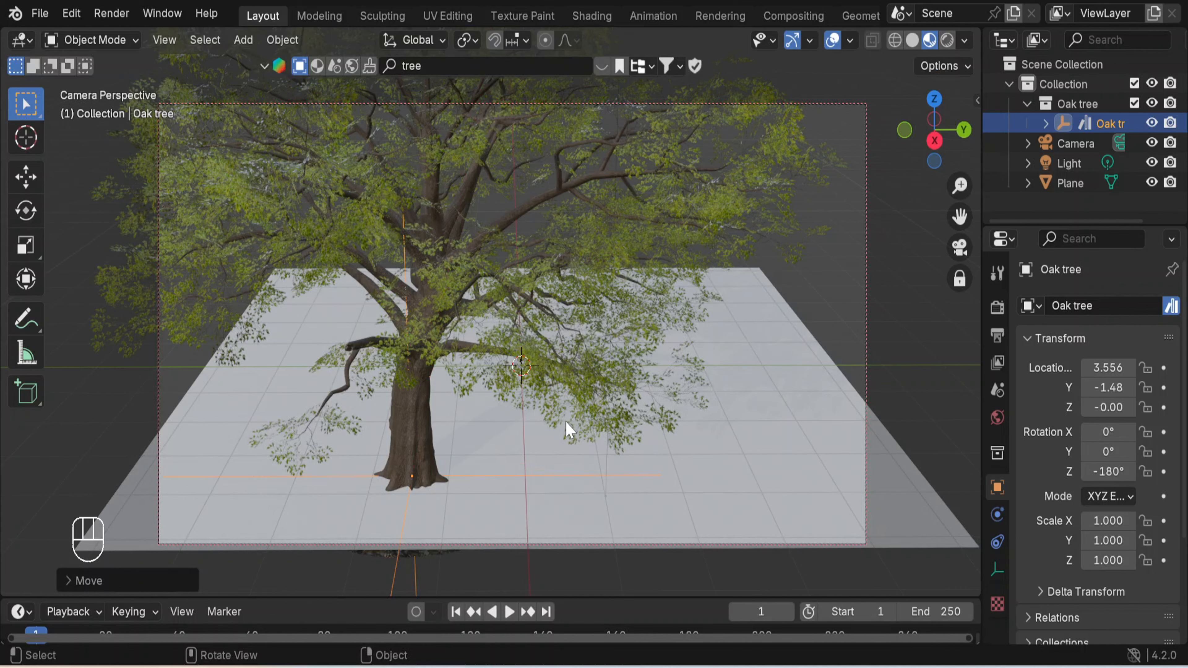
{"action": "key", "text": "s"}
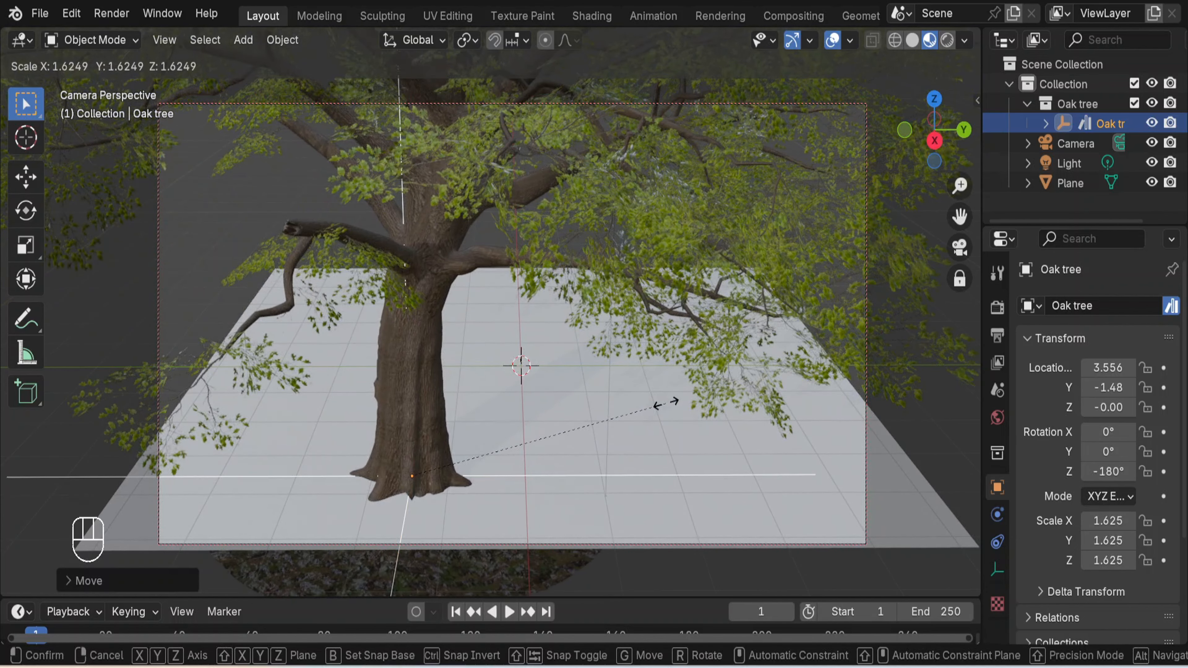
{"action": "left_click", "coordinate": [676, 403]}
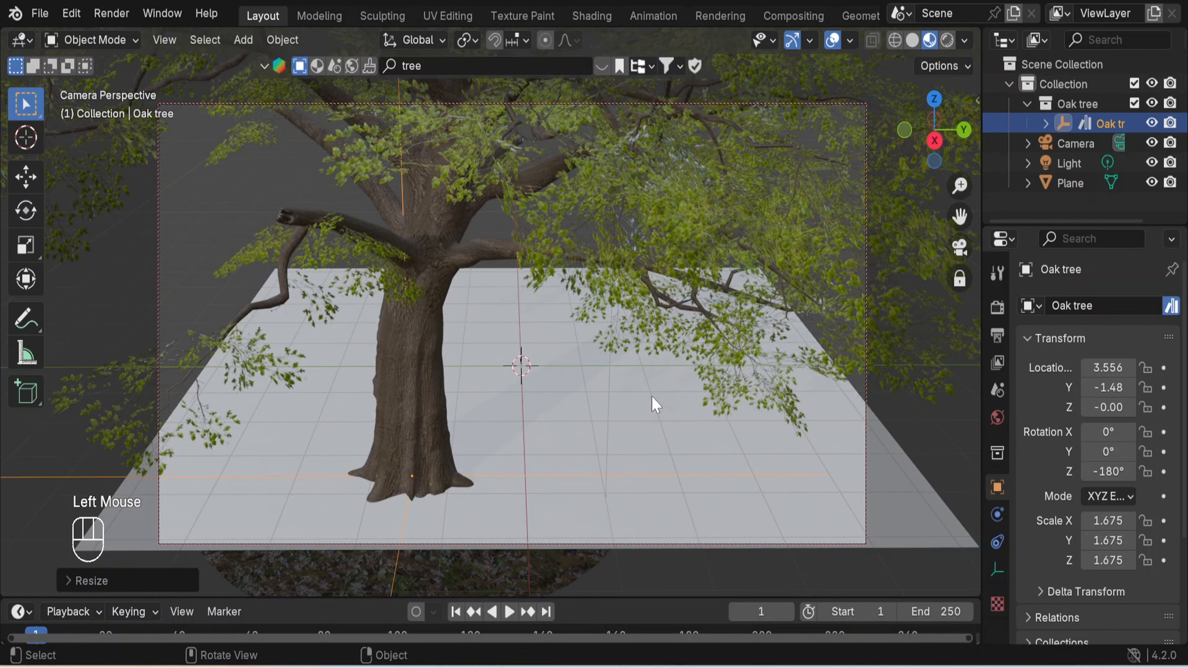
- Raise the oak tree along Z by about 0.12 m and move it along Y to about -2.83 m
{"action": "middle_click_drag", "start_coordinate": [626, 404], "coordinate": [592, 395]}
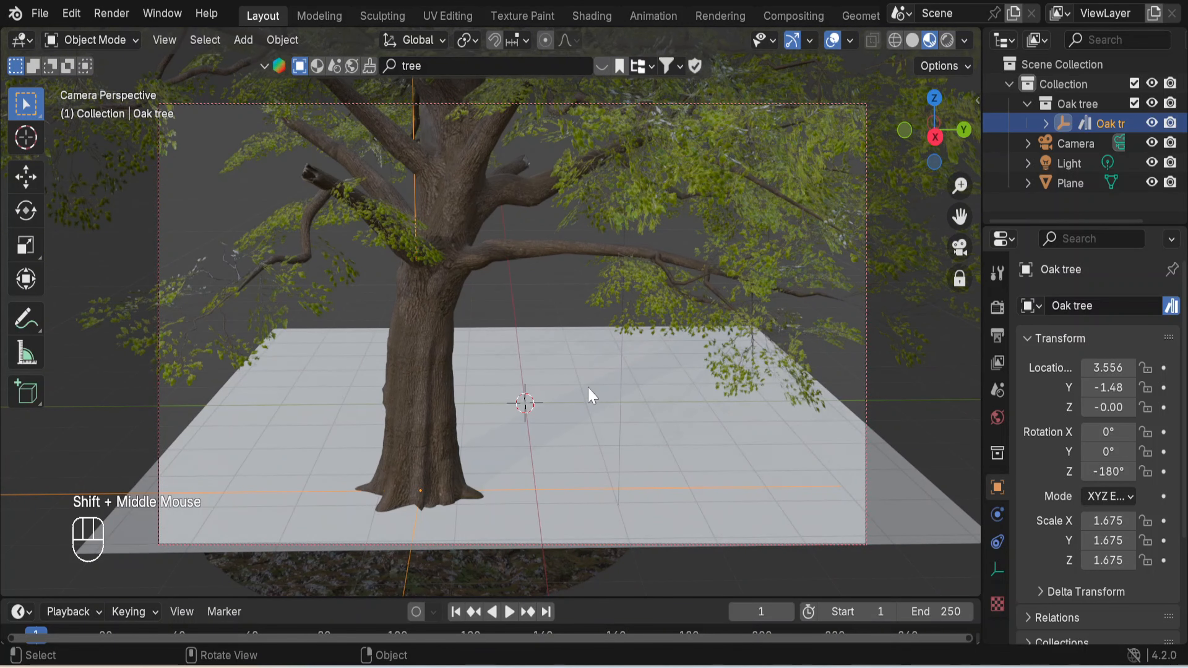
{"action": "key", "text": "g"}
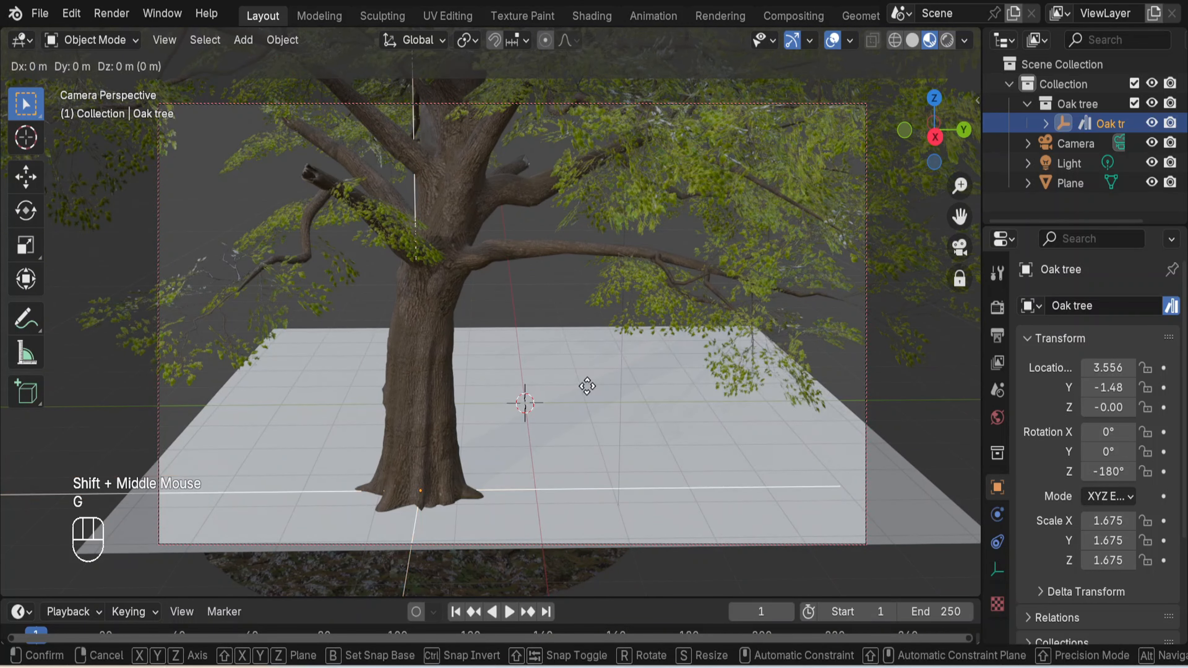
{"action": "key", "text": "z"}
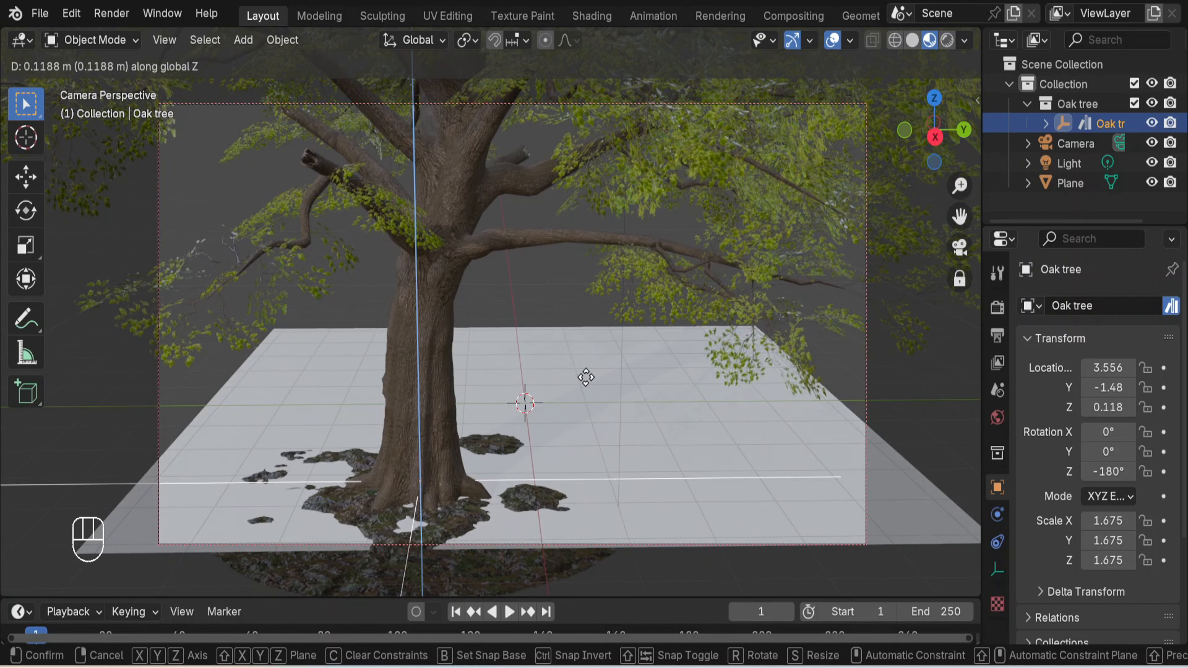
{"action": "left_click", "coordinate": [586, 377]}
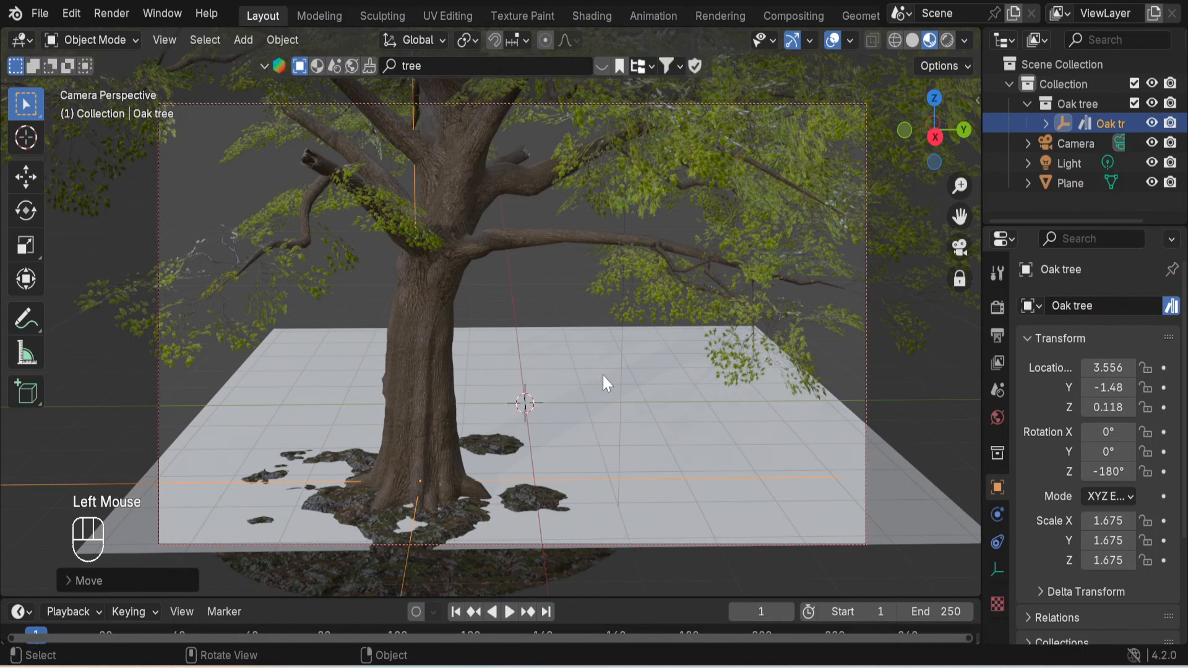
{"action": "key", "text": "g"}
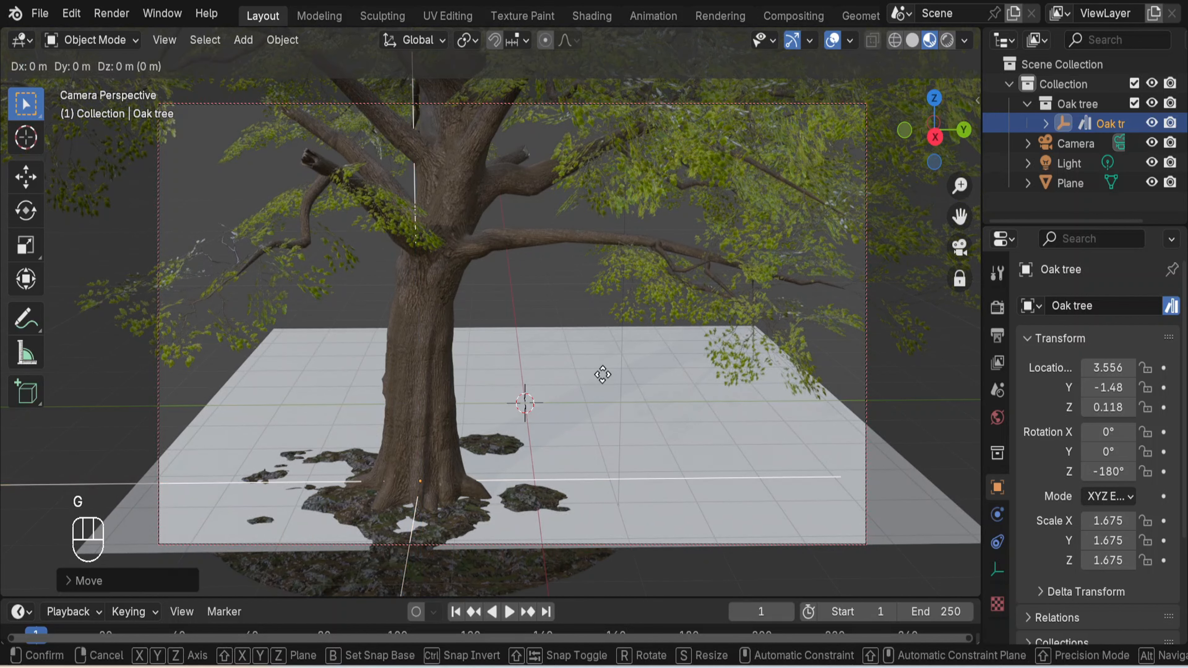
{"action": "key", "text": "y"}
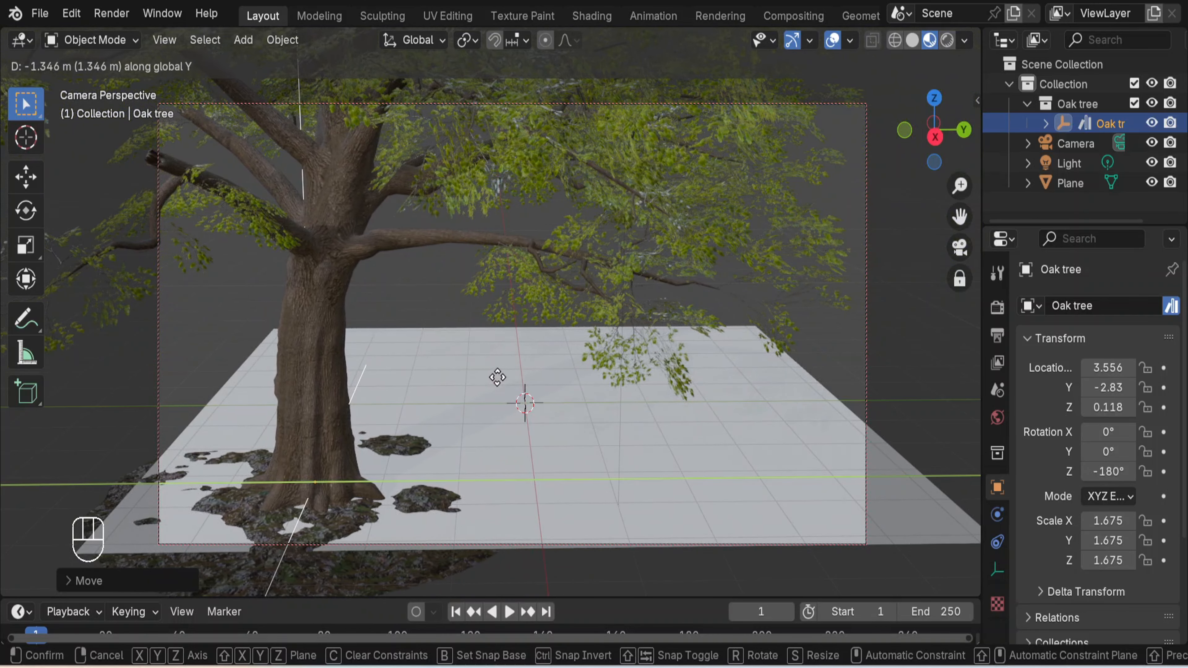
{"action": "left_click", "coordinate": [497, 377]}
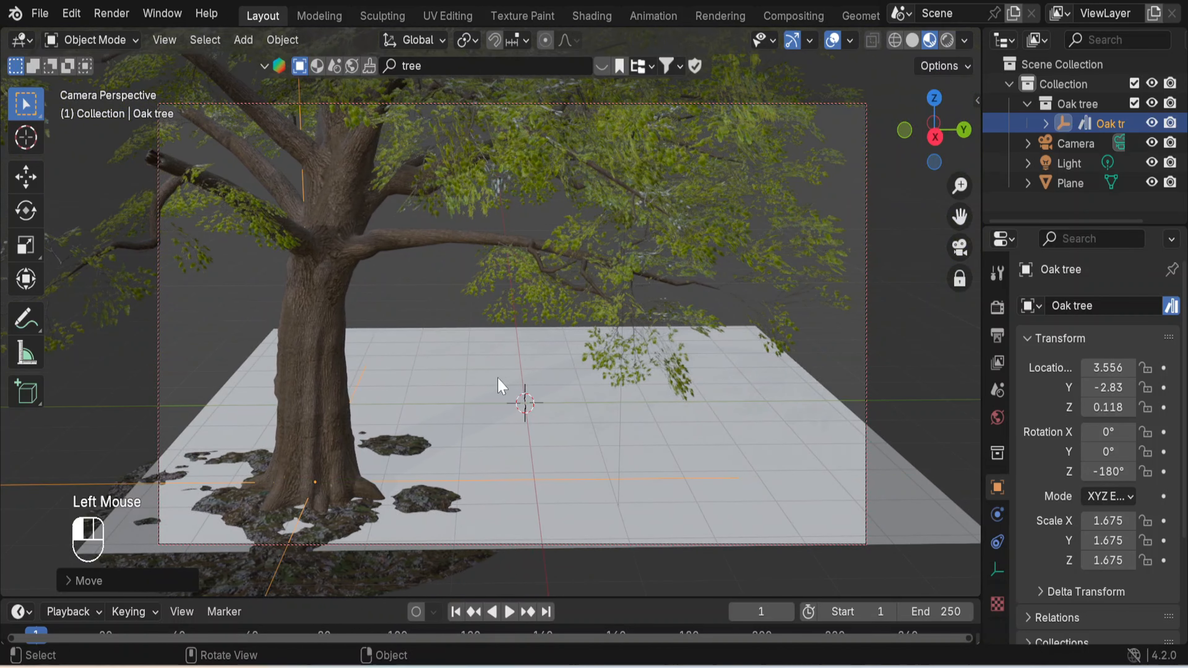
{"action": "left_click", "coordinate": [898, 351]}
- Duplicate the oak's trunk-and-foliage object and place the copy along Y at about -3.81 m, near the plane's opposite front corner
{"action": "middle_click_drag", "start_coordinate": [710, 435], "coordinate": [691, 398]}
{"action": "middle_click_drag", "start_coordinate": [814, 449], "coordinate": [793, 450]}
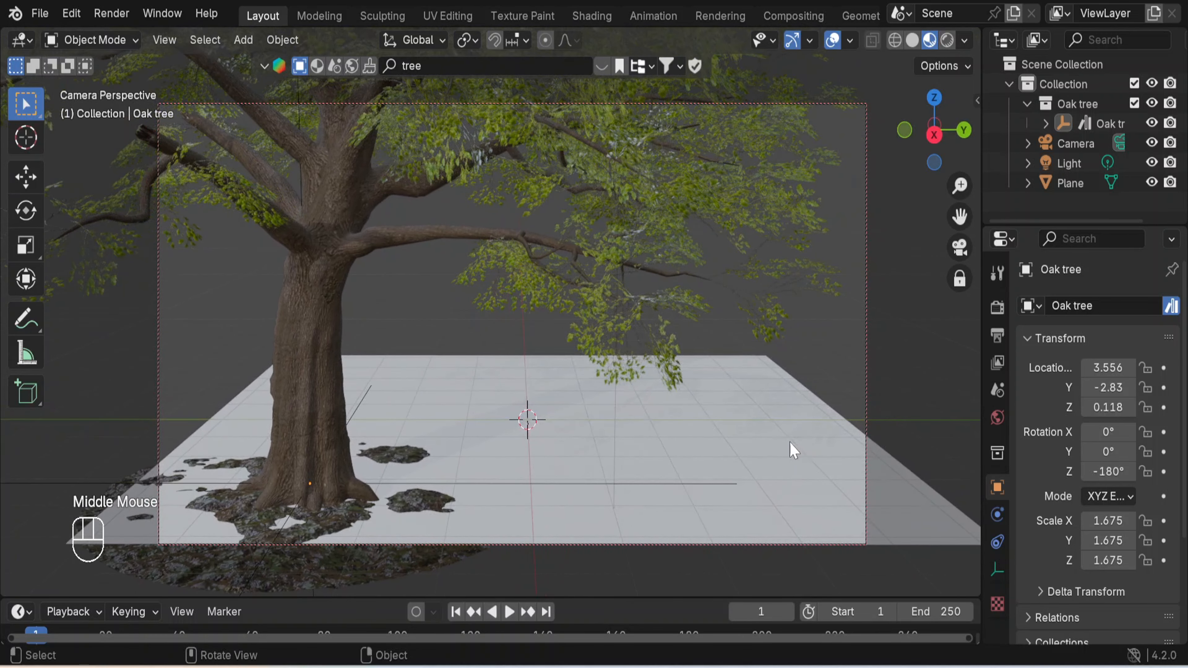
{"action": "left_click", "coordinate": [905, 324]}
{"action": "left_click", "coordinate": [319, 341]}
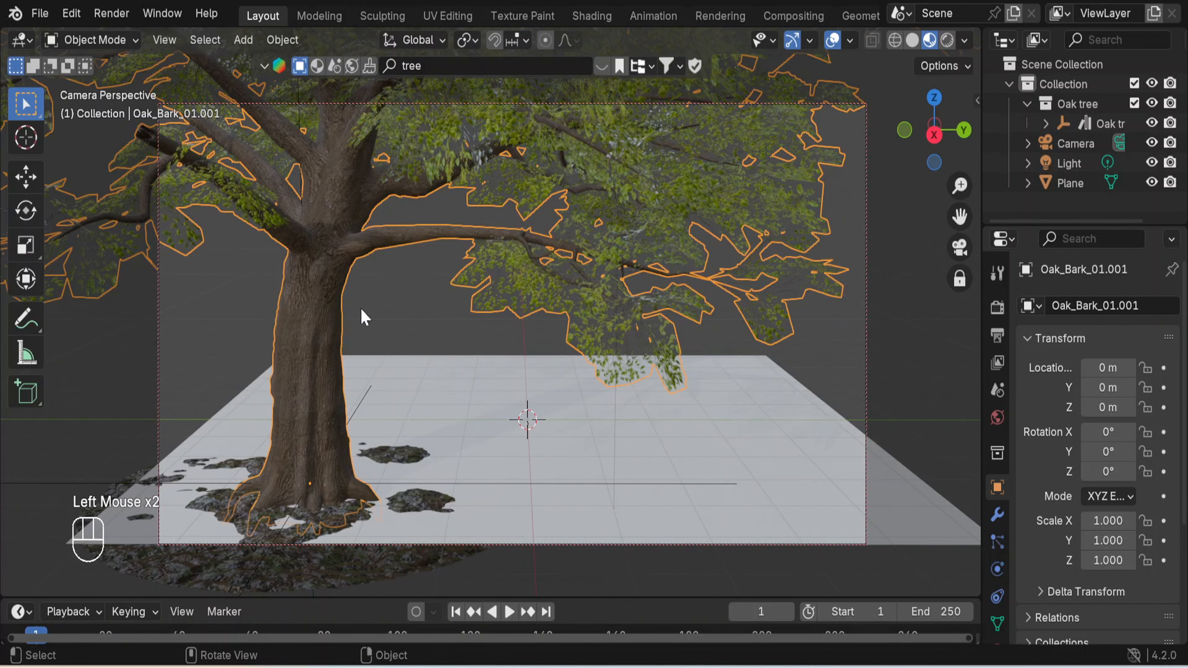
{"action": "key", "text": "shift+d"}
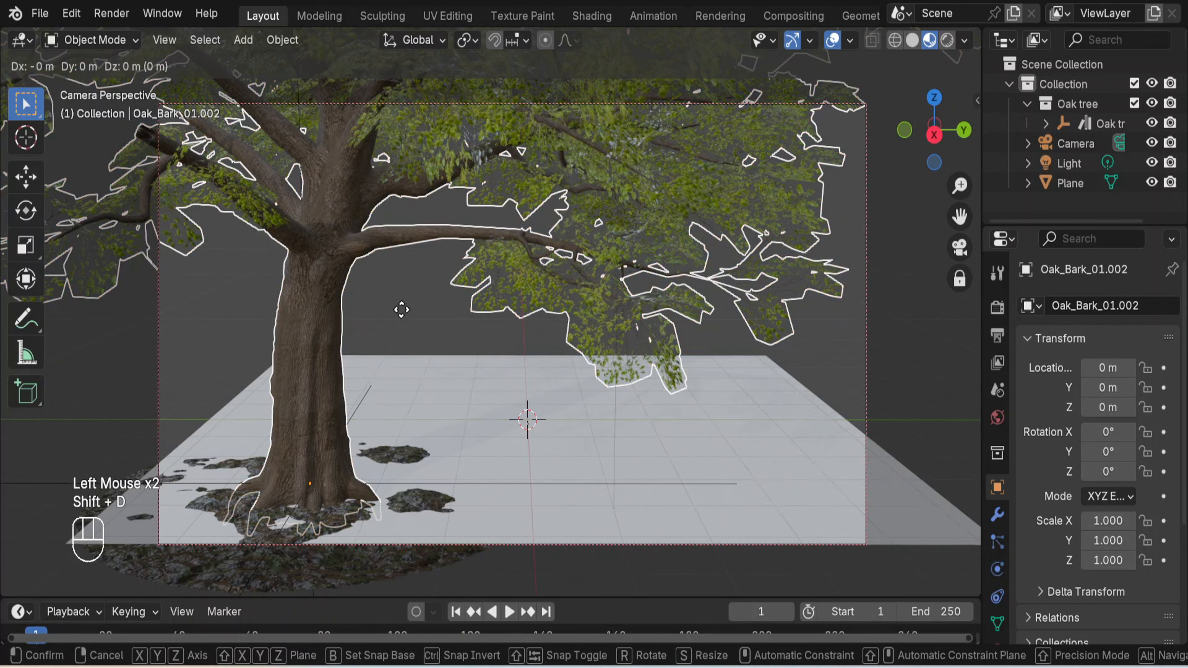
{"action": "key", "text": "y"}
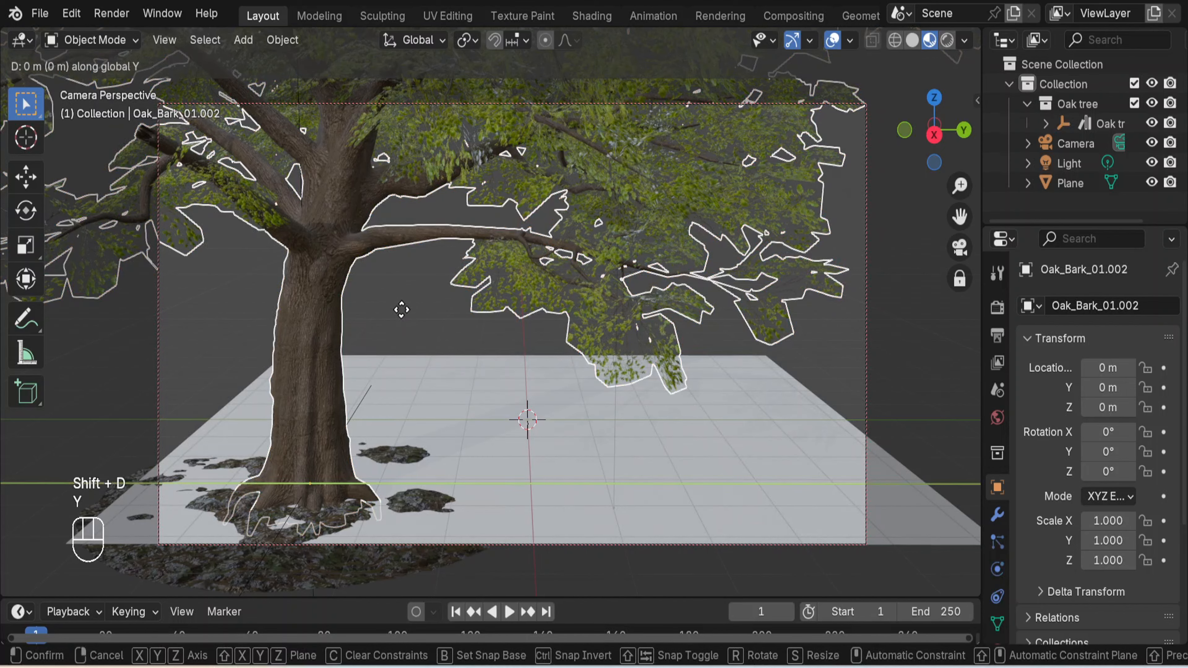
{"action": "left_click", "coordinate": [903, 333]}
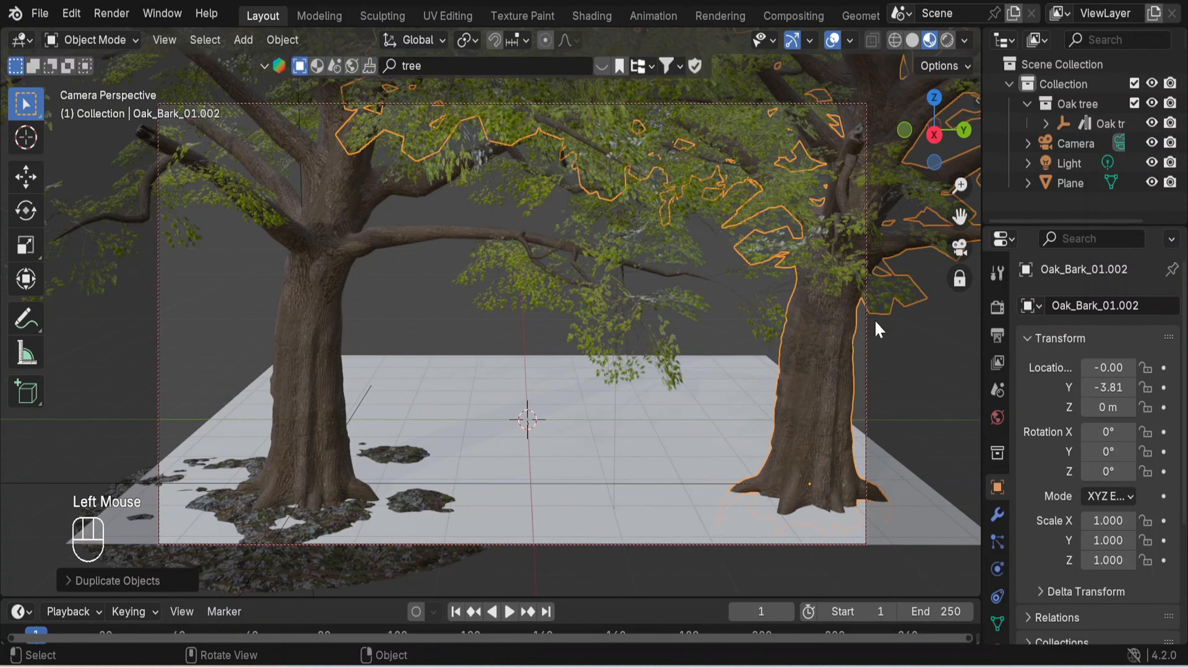
- Rotate the duplicated tree about 102.5° around Z and scale it uniformly to about 0.801
{"action": "key", "text": "r"}
{"action": "key", "text": "z"}
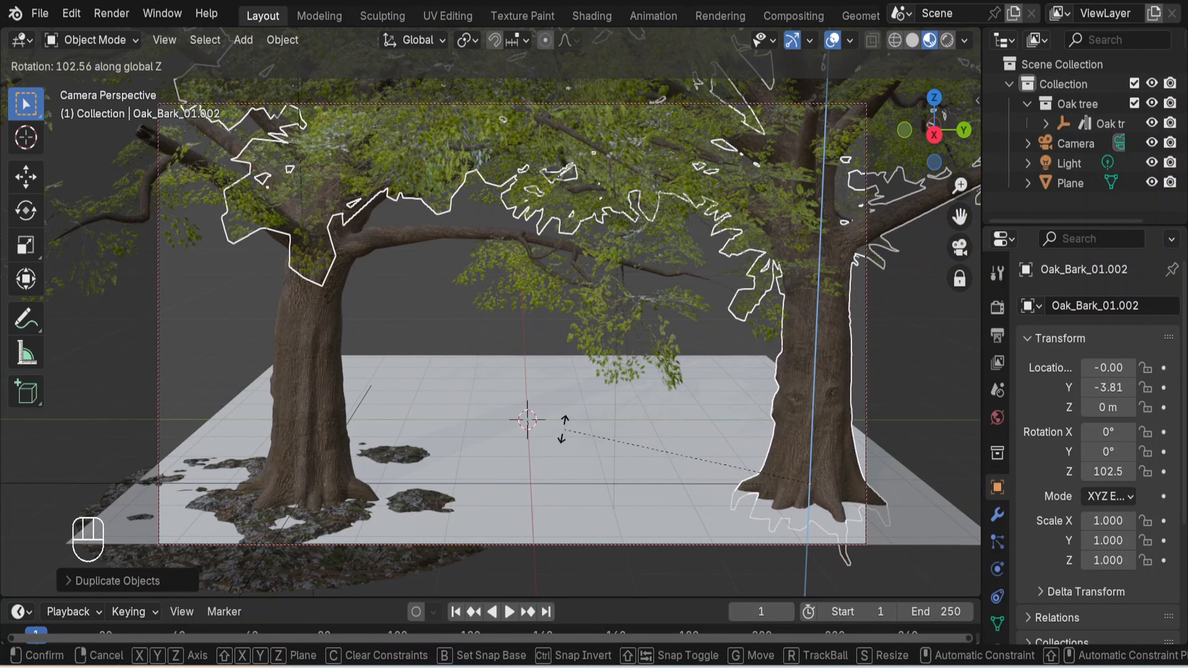
{"action": "left_click", "coordinate": [567, 439]}
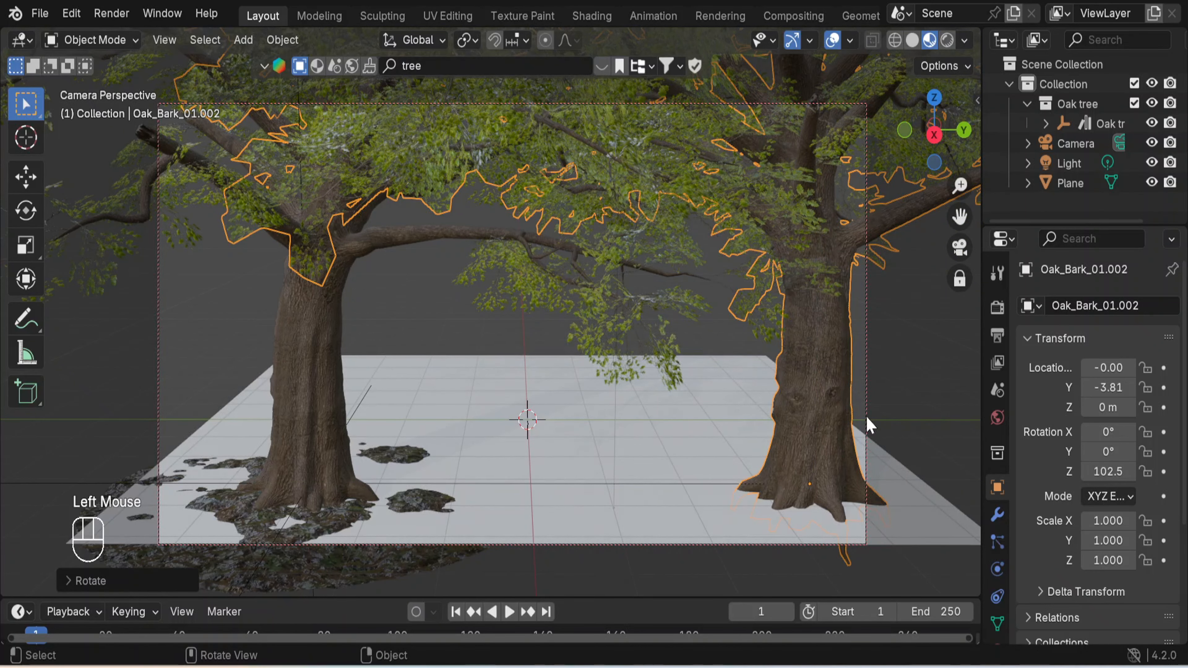
{"action": "key", "text": "s"}
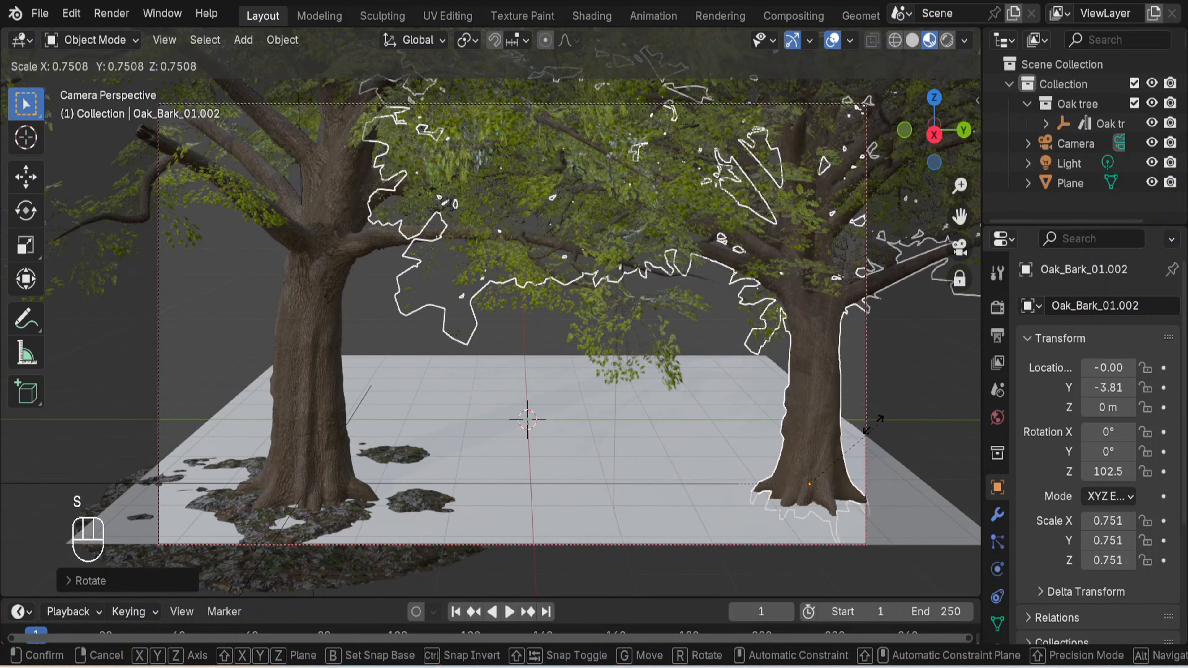
{"action": "left_click", "coordinate": [908, 417]}
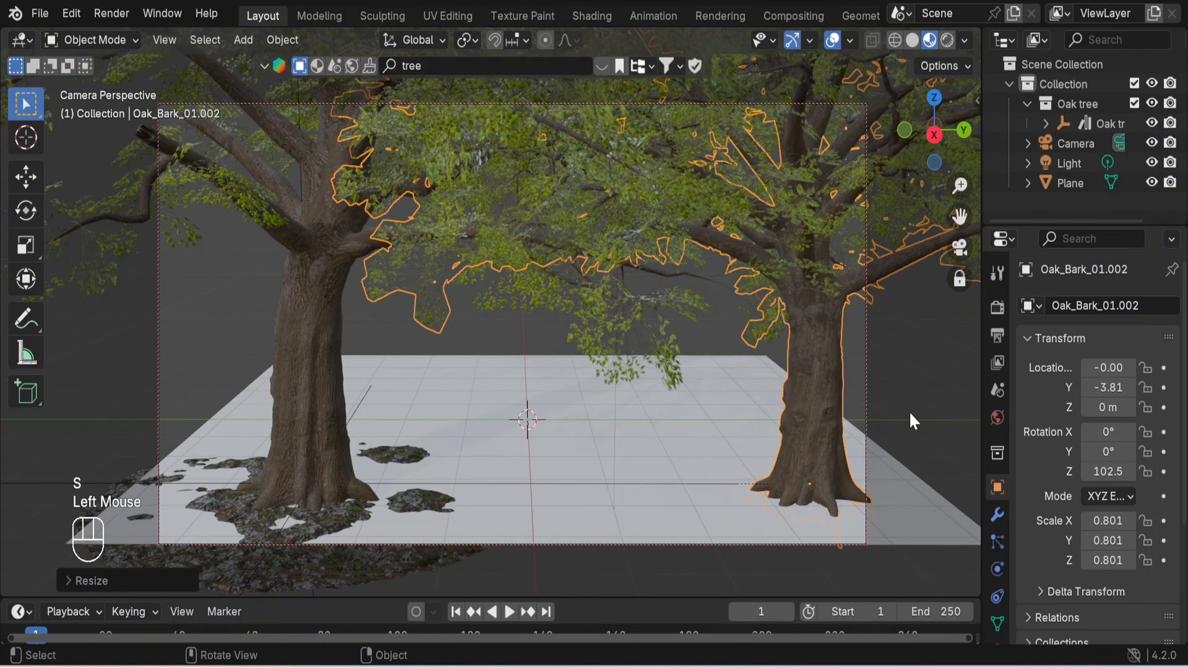
{"action": "left_click", "coordinate": [924, 398]}
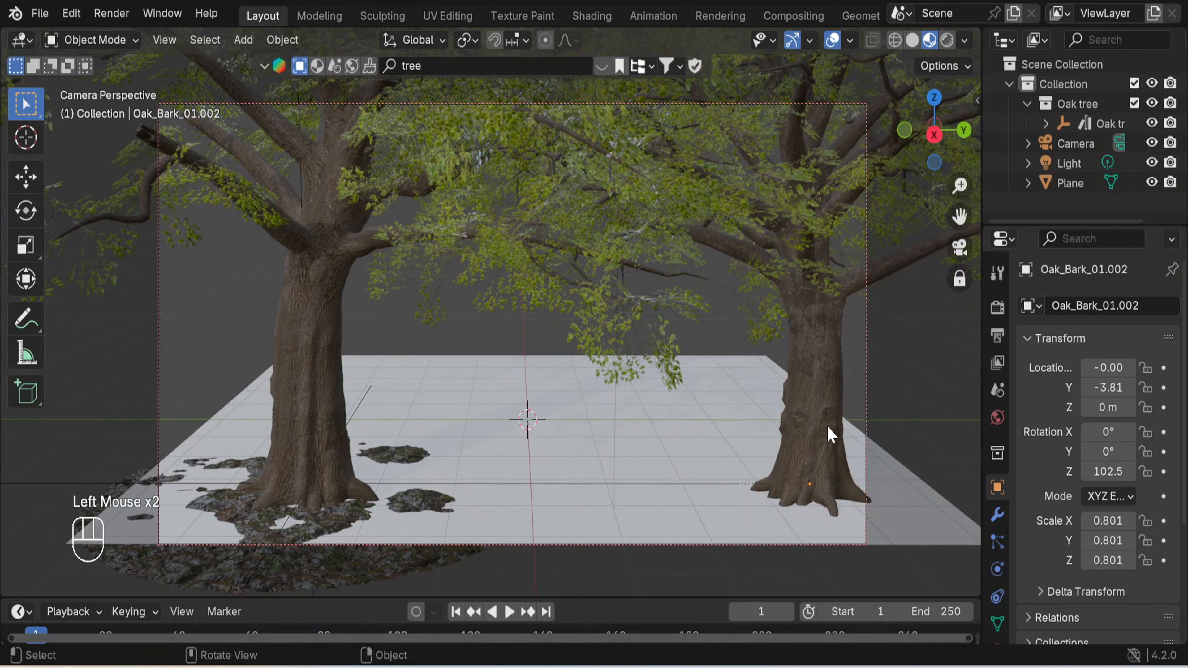
- Duplicate the original tree along X to about 4.097 m, behind it, and scale the copy uniformly to about 0.618
{"action": "left_click", "coordinate": [335, 422]}
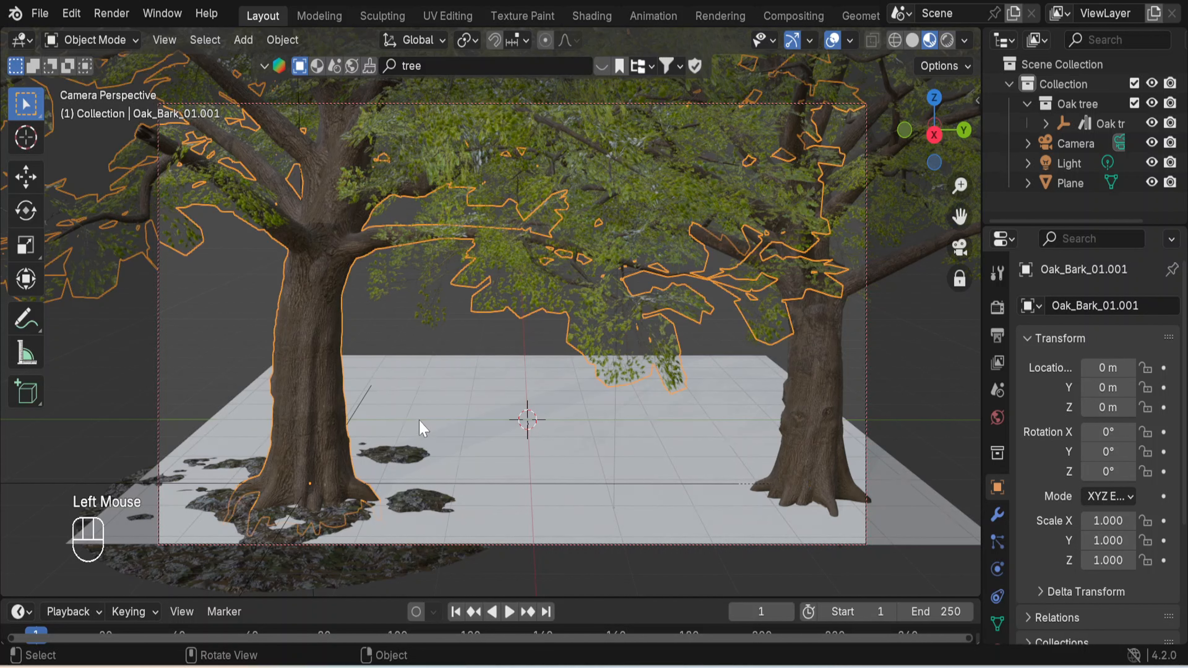
{"action": "key", "text": "shift+d"}
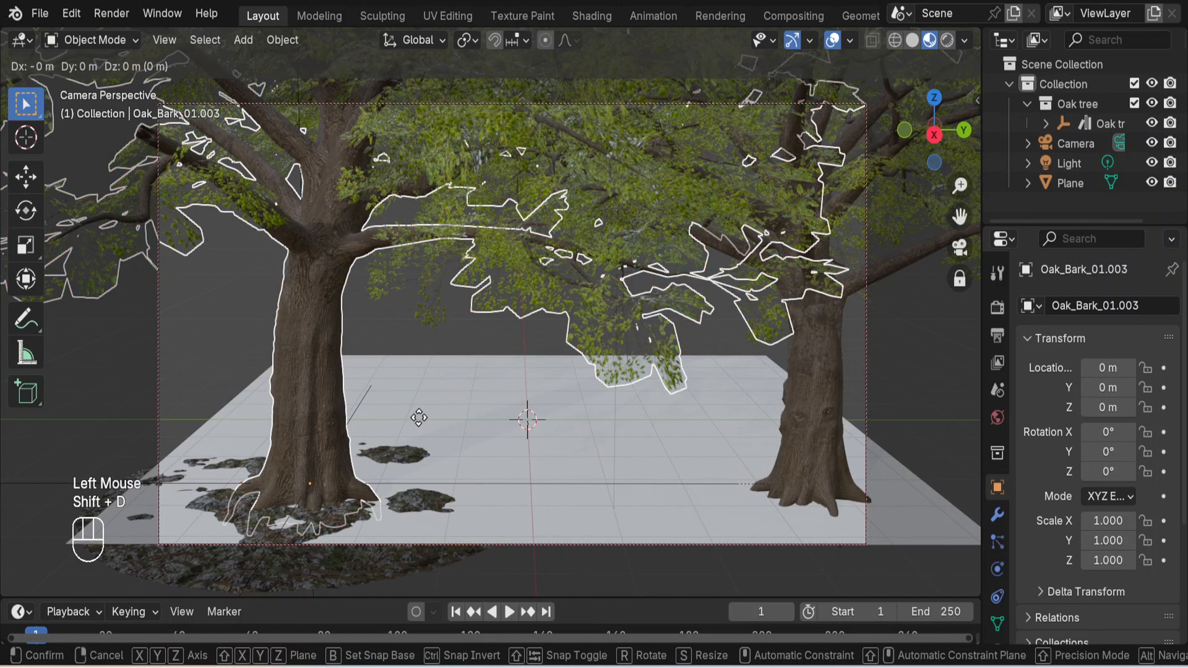
{"action": "key", "text": "y"}
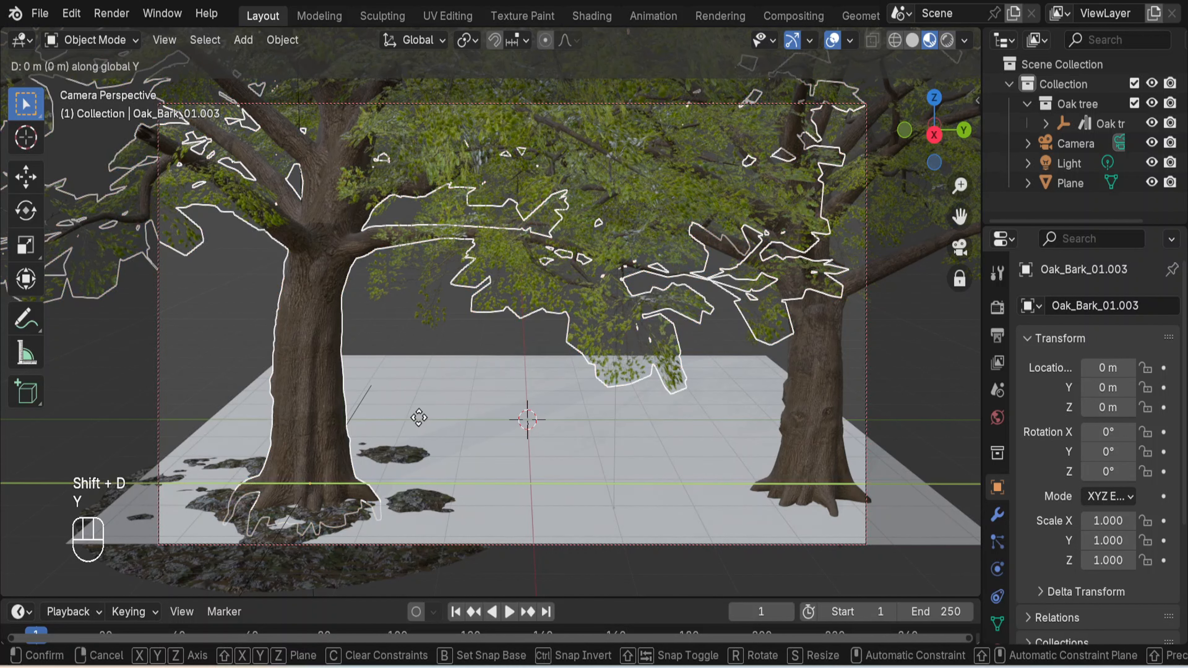
{"action": "key", "text": "x"}
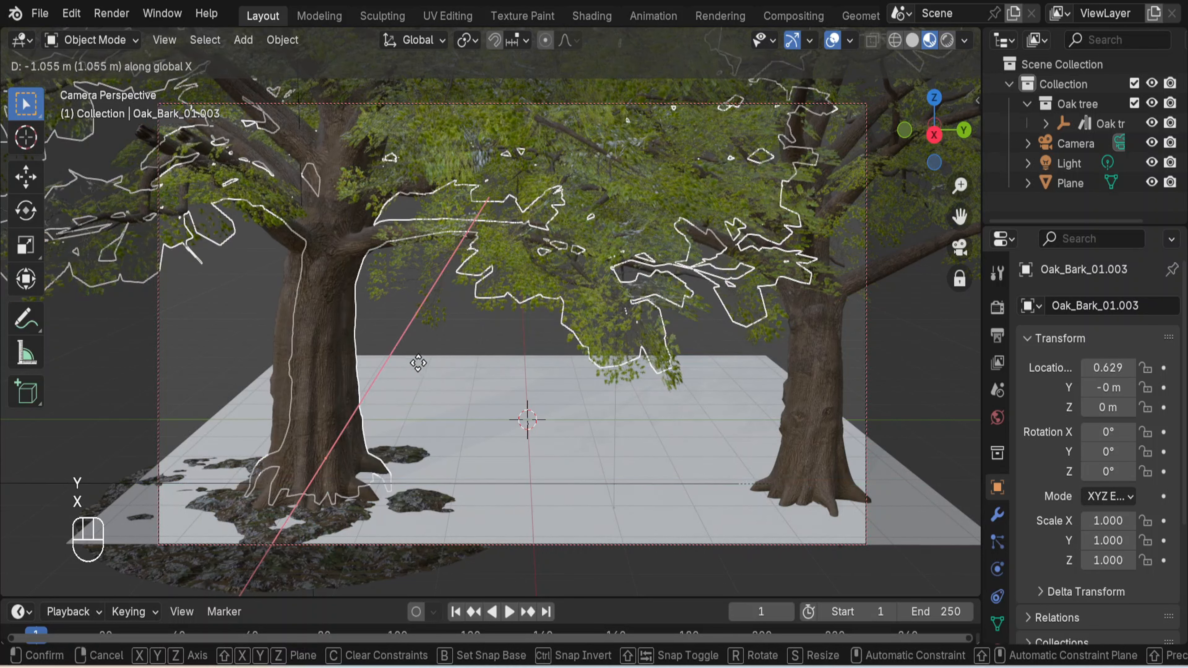
{"action": "left_click", "coordinate": [459, 281]}
{"action": "key", "text": "s"}
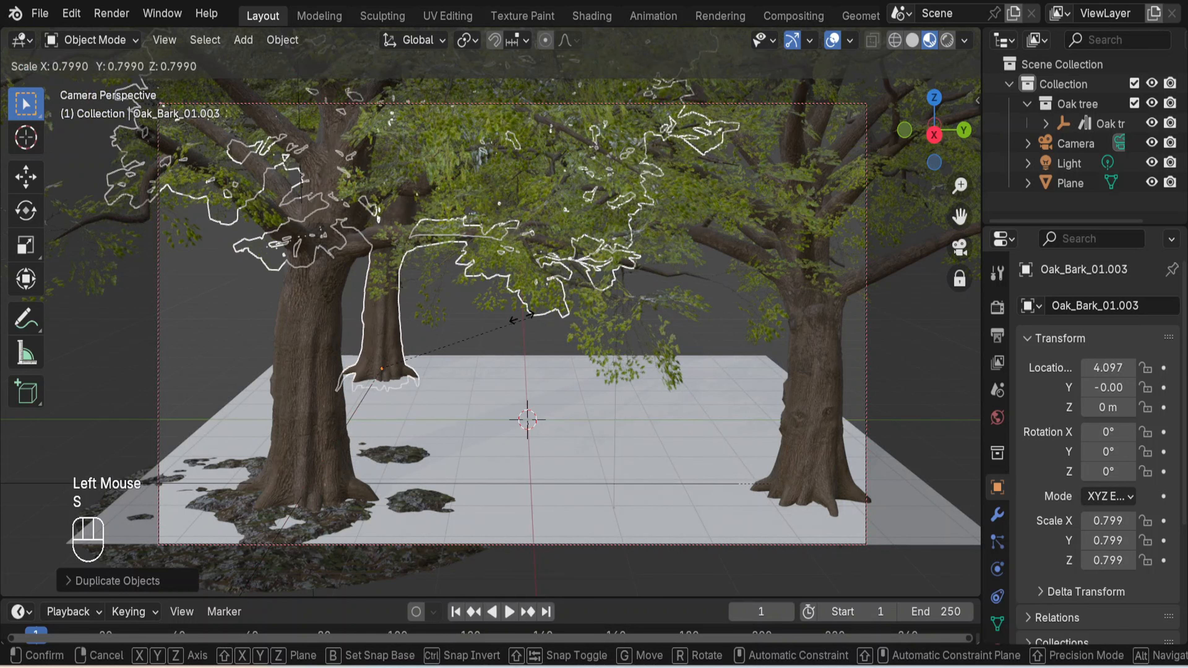
{"action": "left_click", "coordinate": [498, 333]}
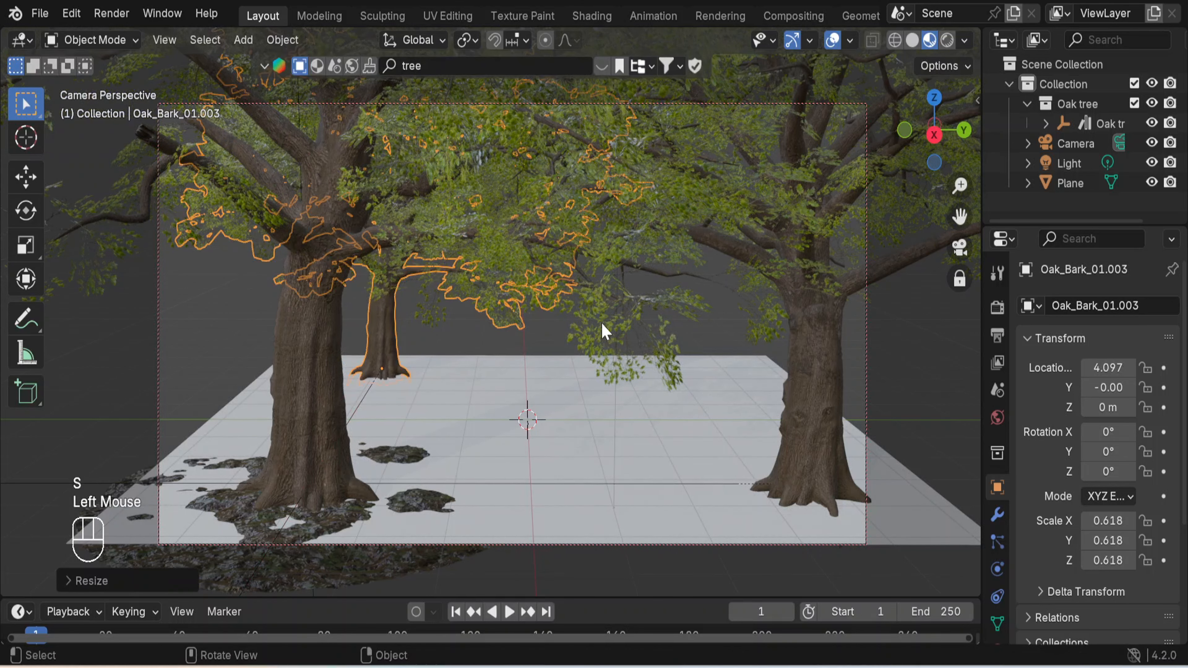
- Move the small rear oak tree along X to about 2.807 m, closer to the large front tree
{"action": "left_click", "coordinate": [231, 337]}
{"action": "left_click", "coordinate": [396, 322]}
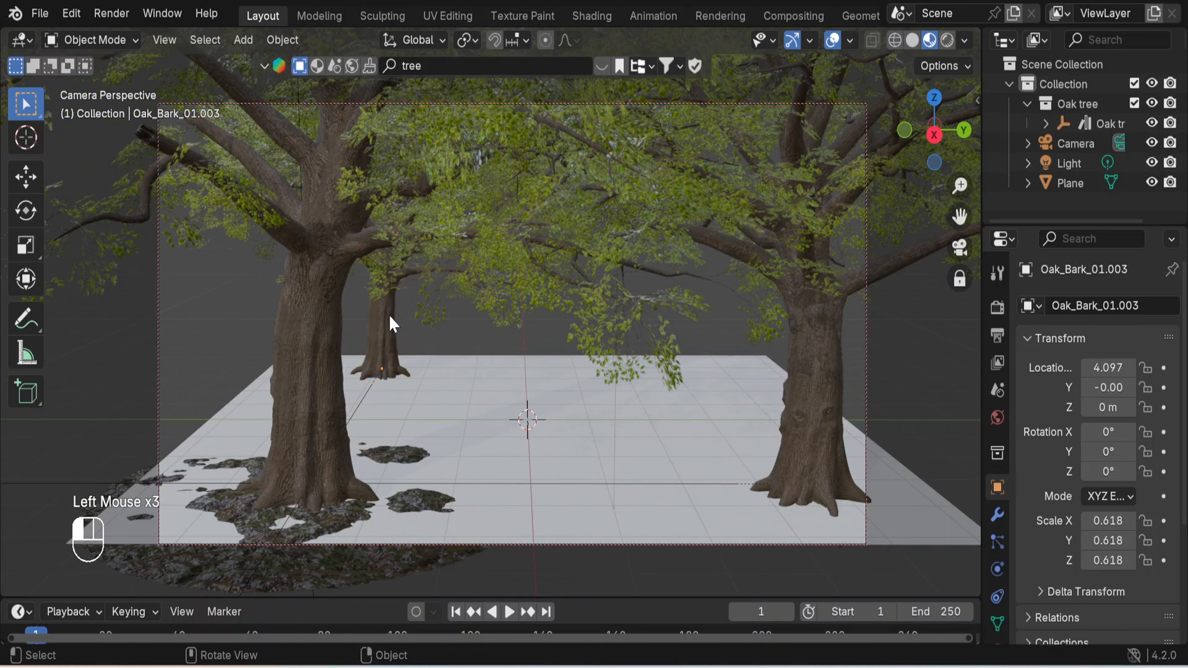
{"action": "key", "text": "g"}
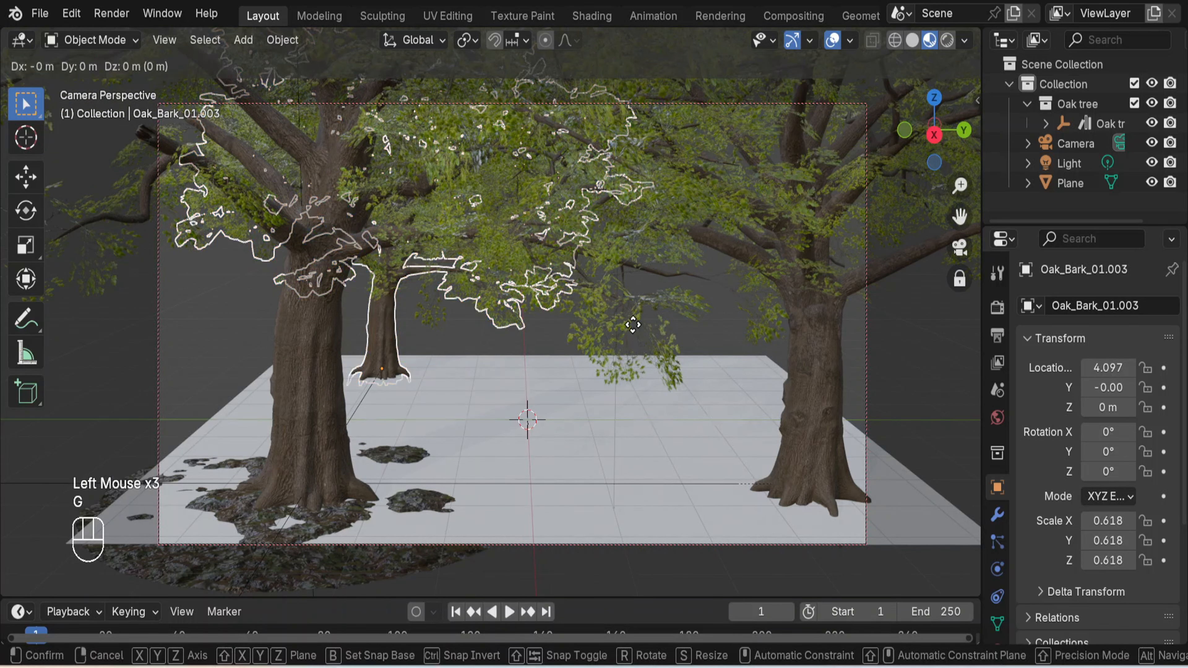
{"action": "key", "text": "y"}
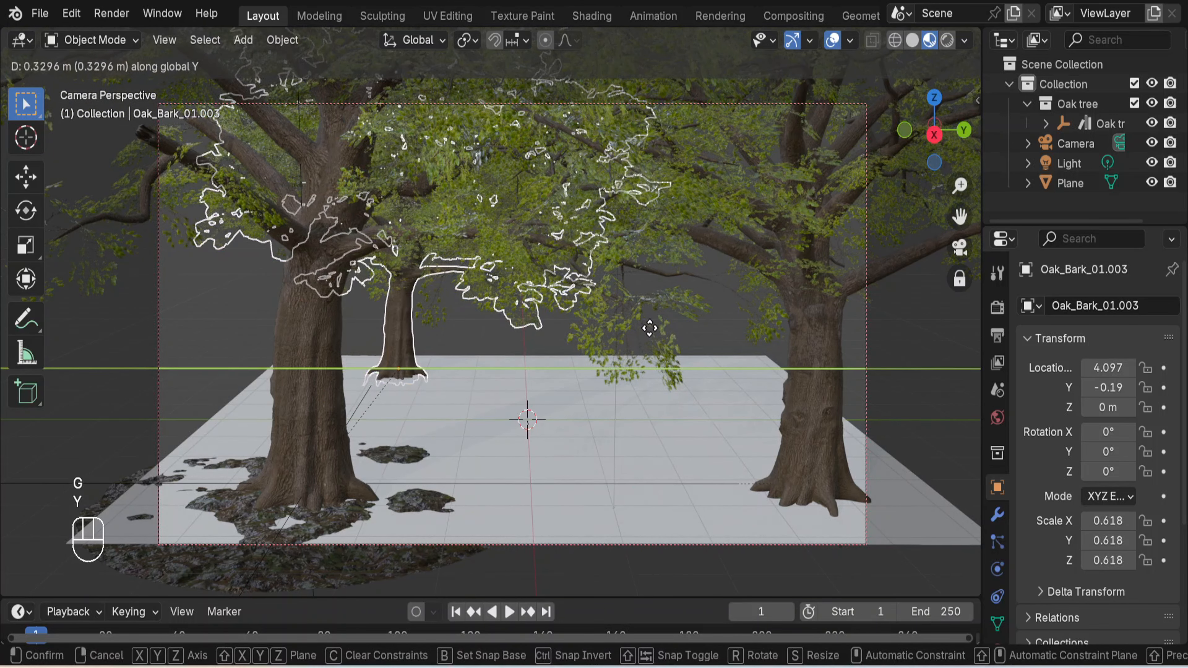
{"action": "key", "text": "x"}
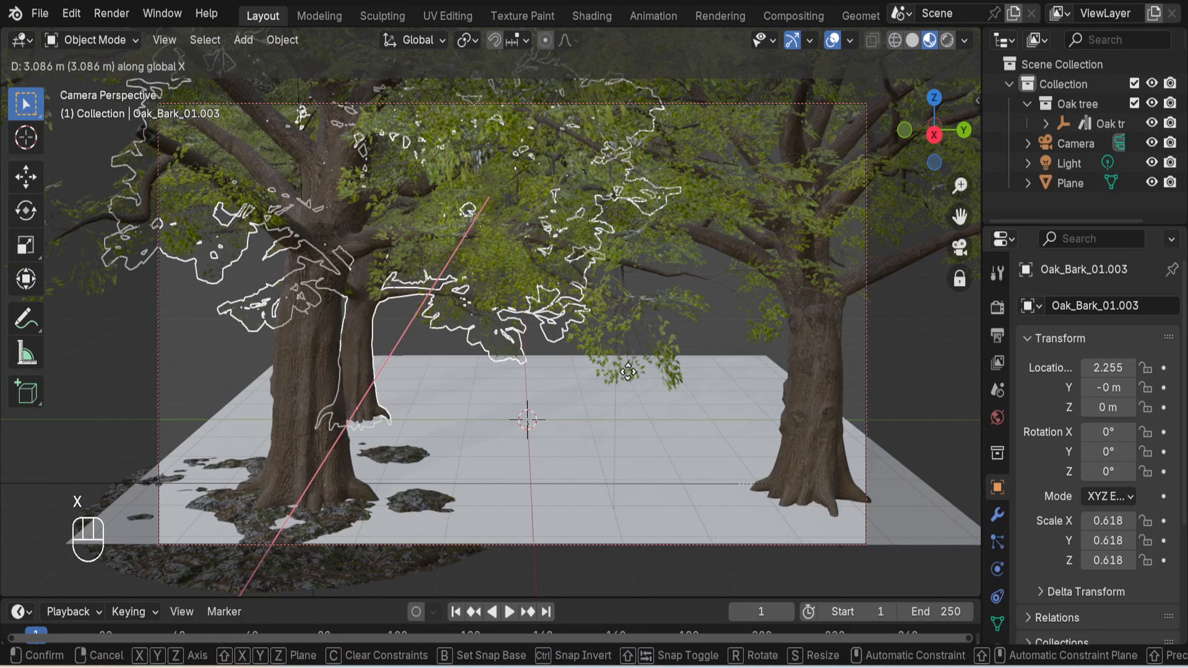
{"action": "left_click", "coordinate": [636, 372]}
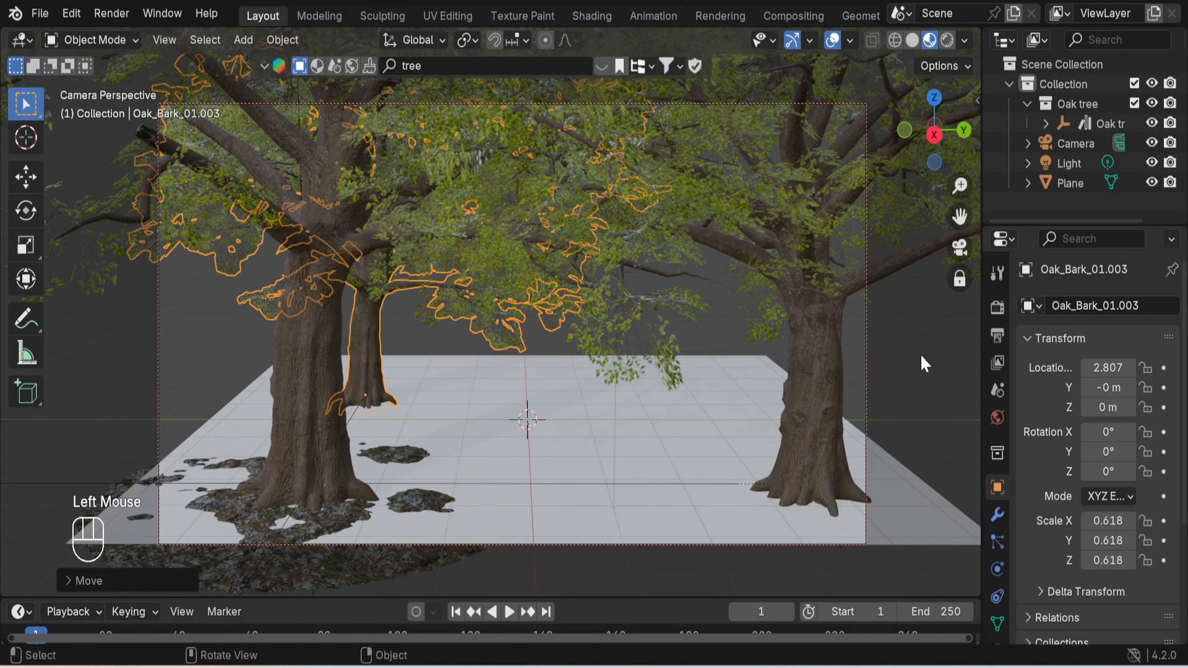
{"action": "left_click", "coordinate": [891, 347]}
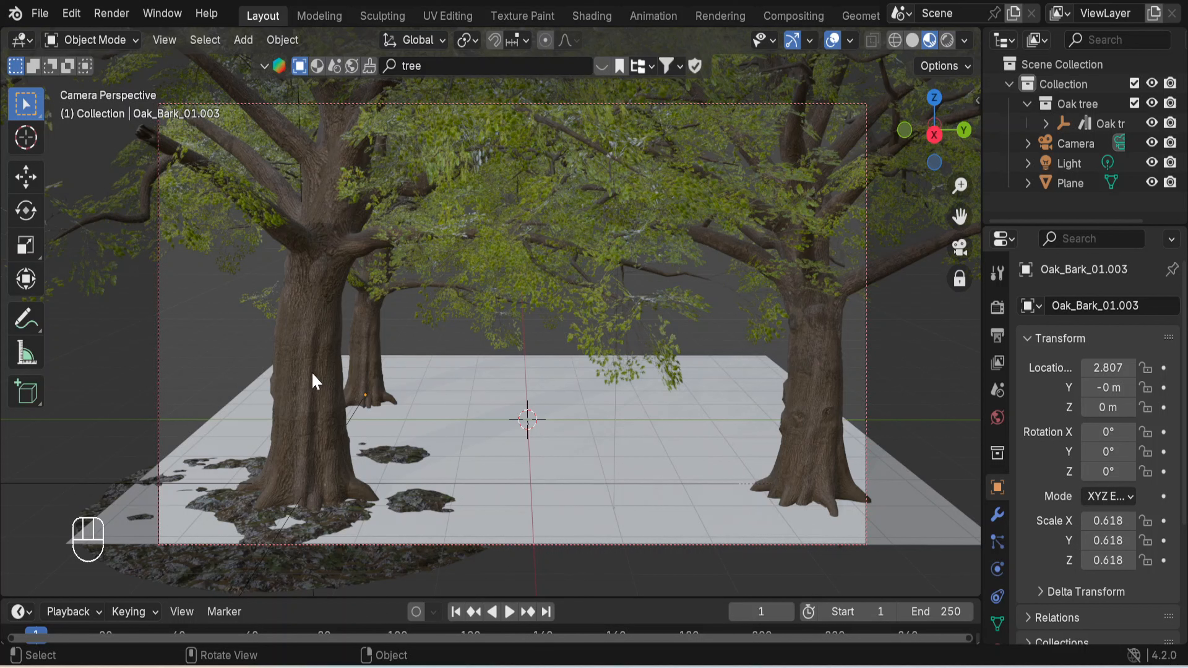
- Duplicate the large unscaled front oak and place the copy along Y at about -3.53 m, beside the opposite front tree
{"action": "left_click", "coordinate": [304, 374]}
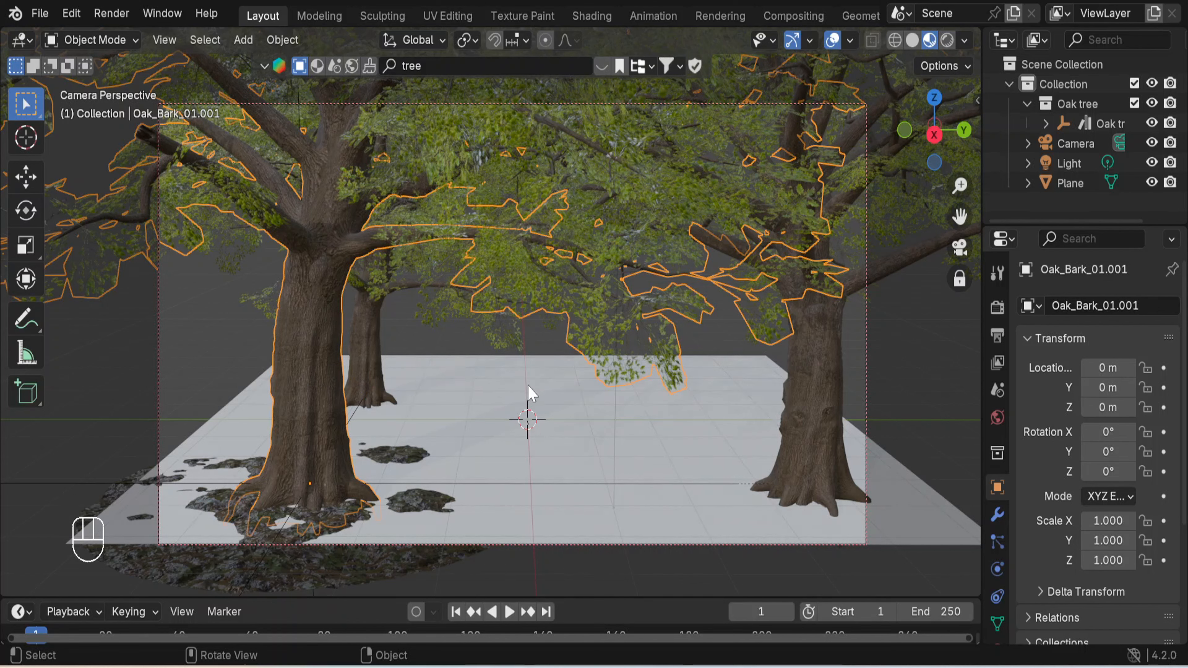
{"action": "key", "text": "shift+d"}
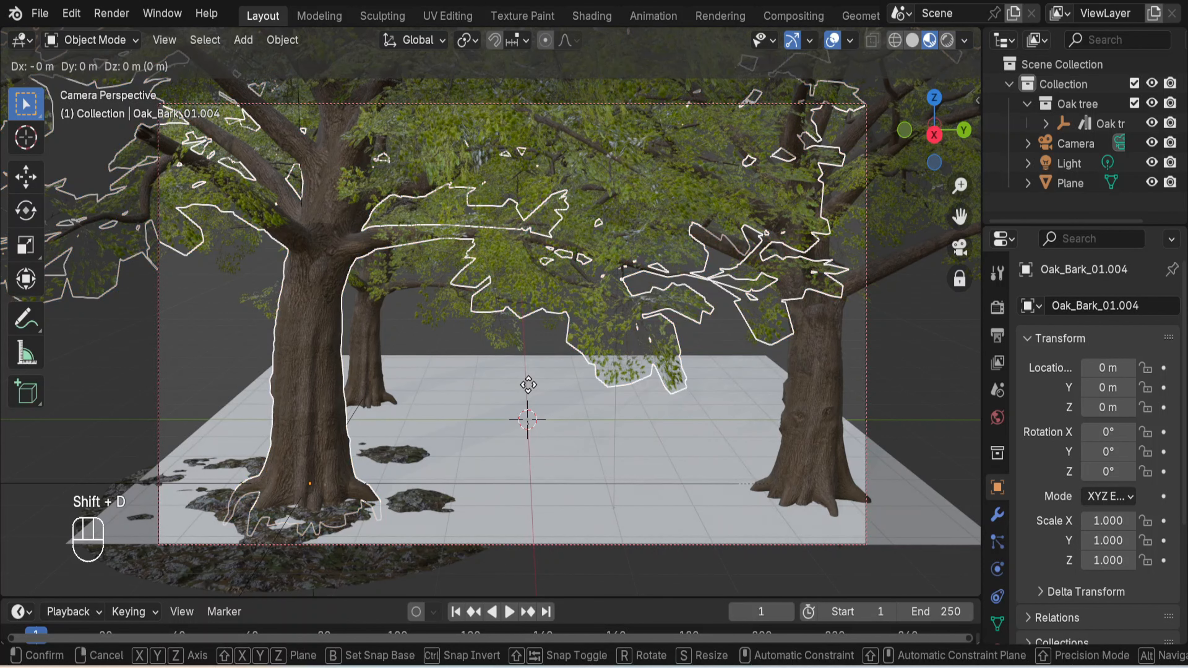
{"action": "key", "text": "y"}
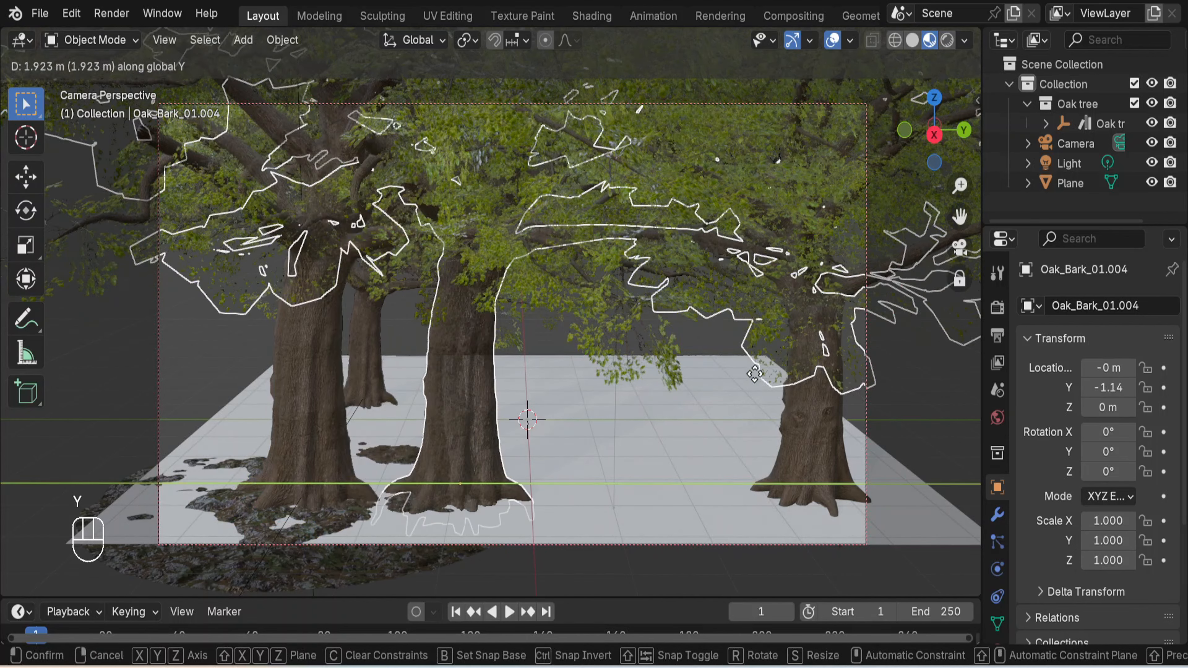
{"action": "left_click", "coordinate": [3, 391]}
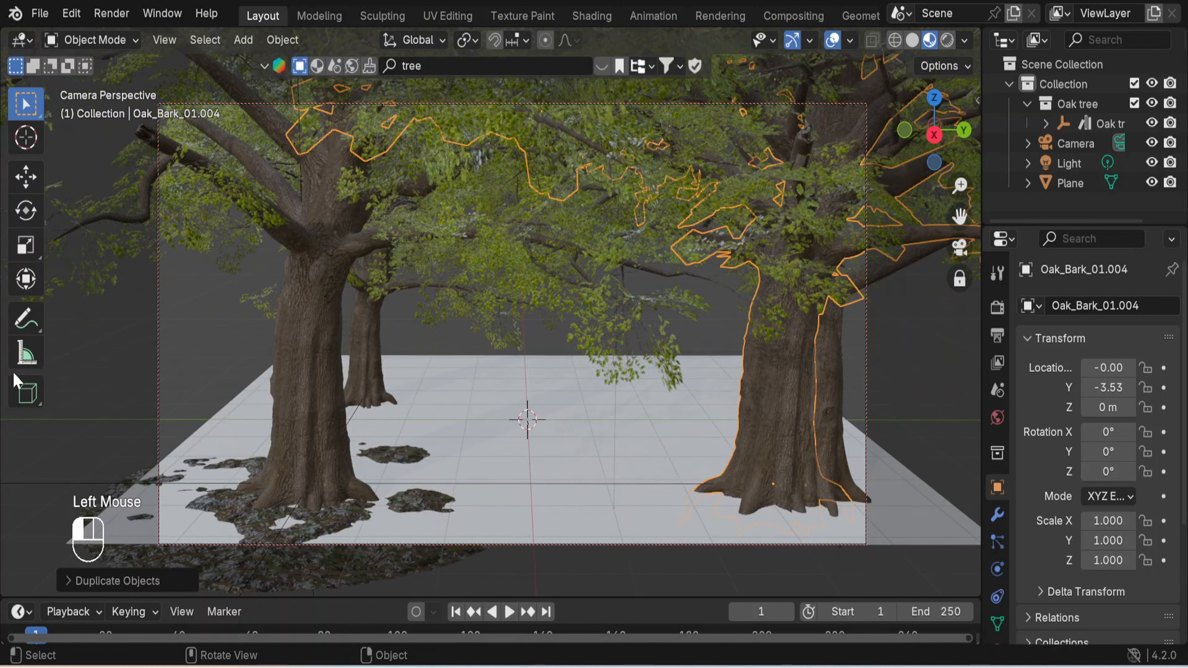
- Move the new duplicate back along X to about 2.597 m and scale it uniformly to about 0.752
{"action": "key", "text": "g"}
{"action": "key", "text": "x"}
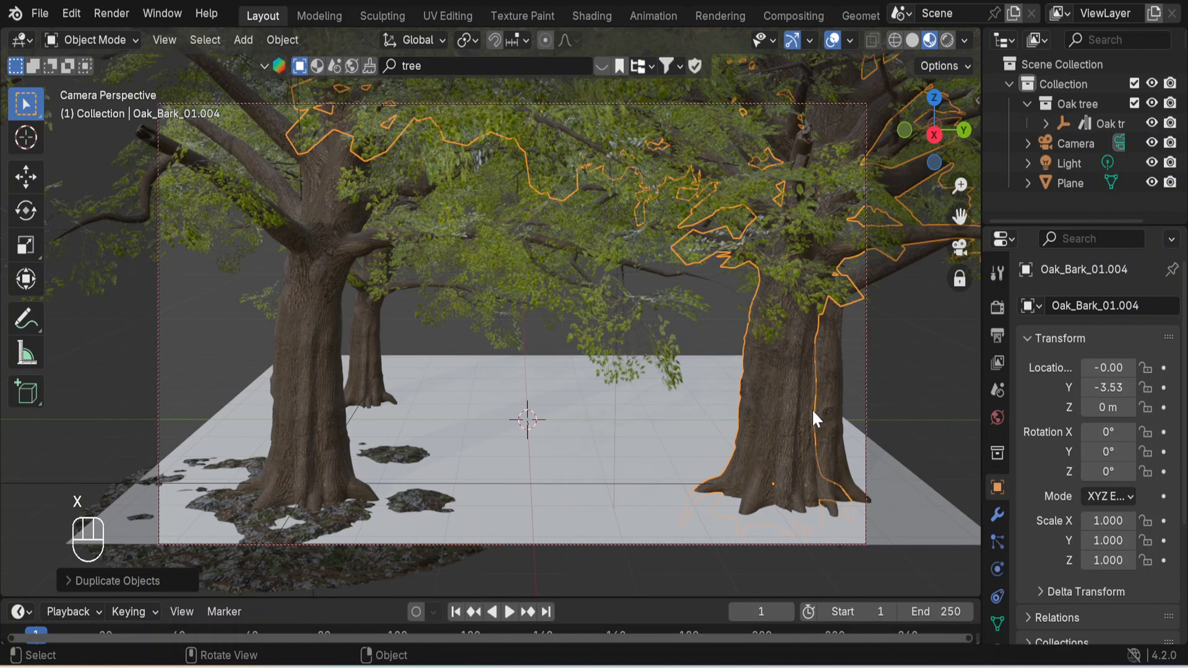
{"action": "key", "text": "g"}
{"action": "key", "text": "x"}
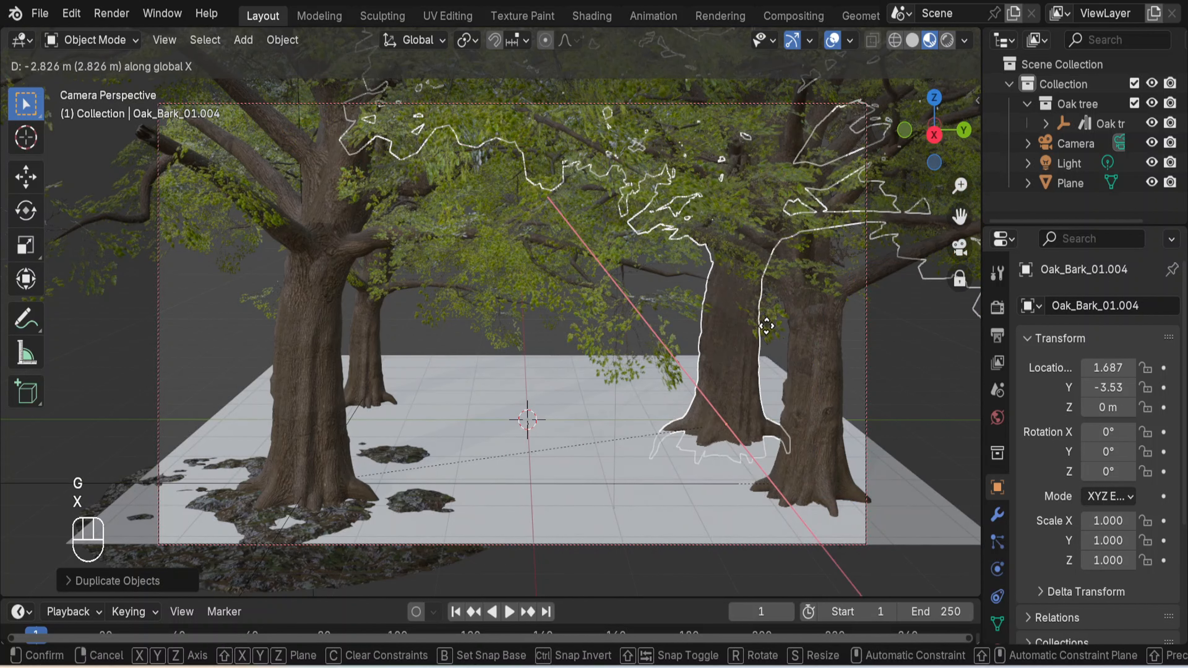
{"action": "left_click", "coordinate": [834, 324]}
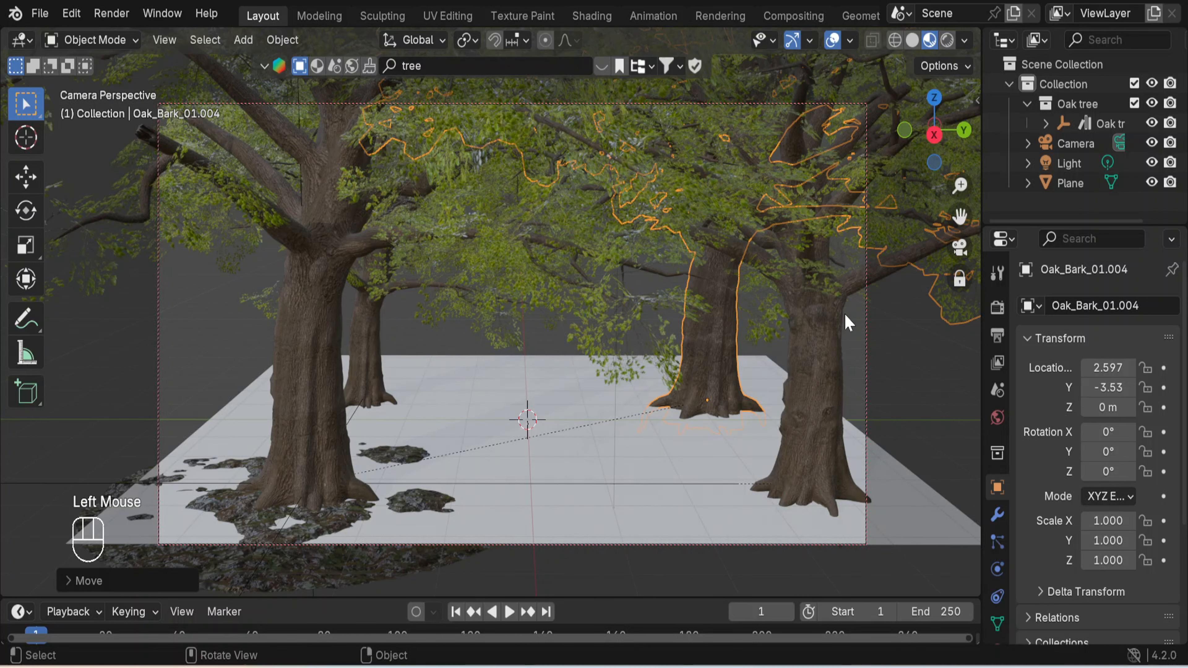
{"action": "key", "text": "s"}
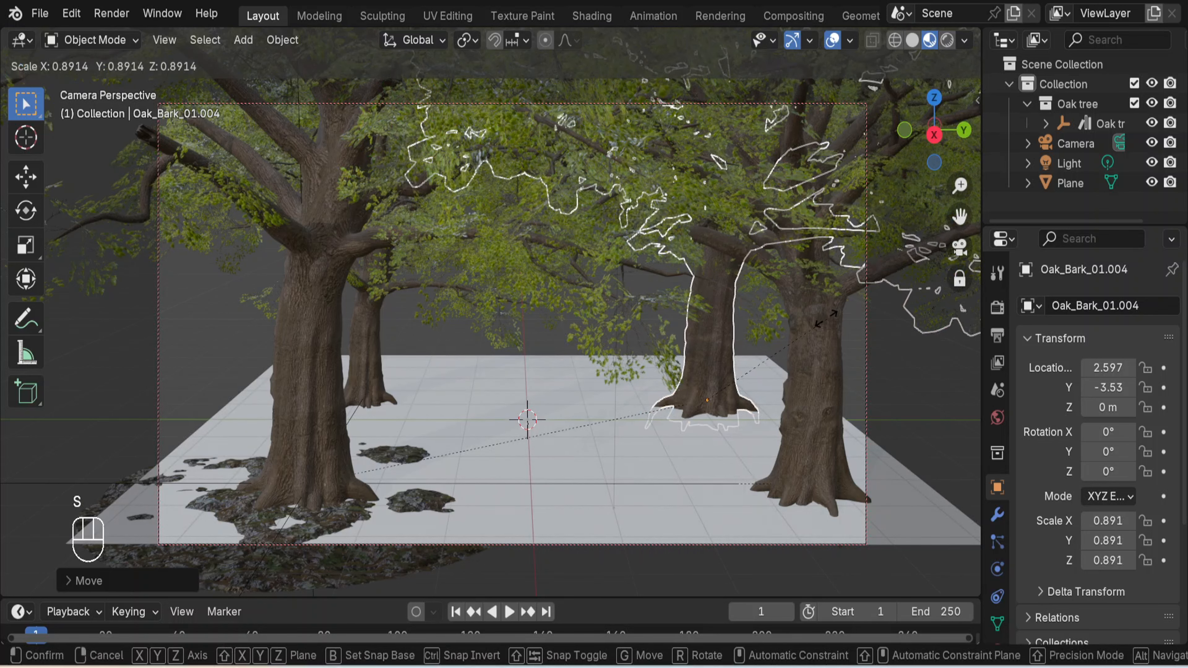
{"action": "left_click", "coordinate": [801, 321]}
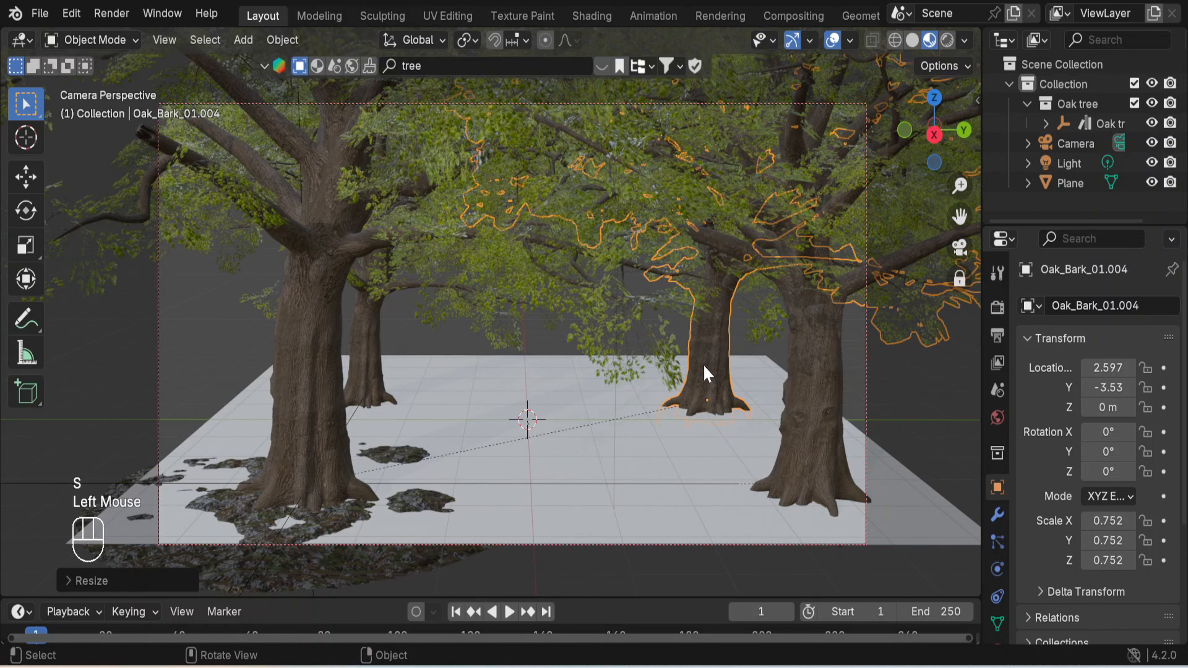
- Duplicate the 0.752-scale tree and place the copy at about X 5.051 m and Y -1.71 m, at the plane's rear middle
{"action": "key", "text": "shift+d"}
{"action": "key", "text": "x"}
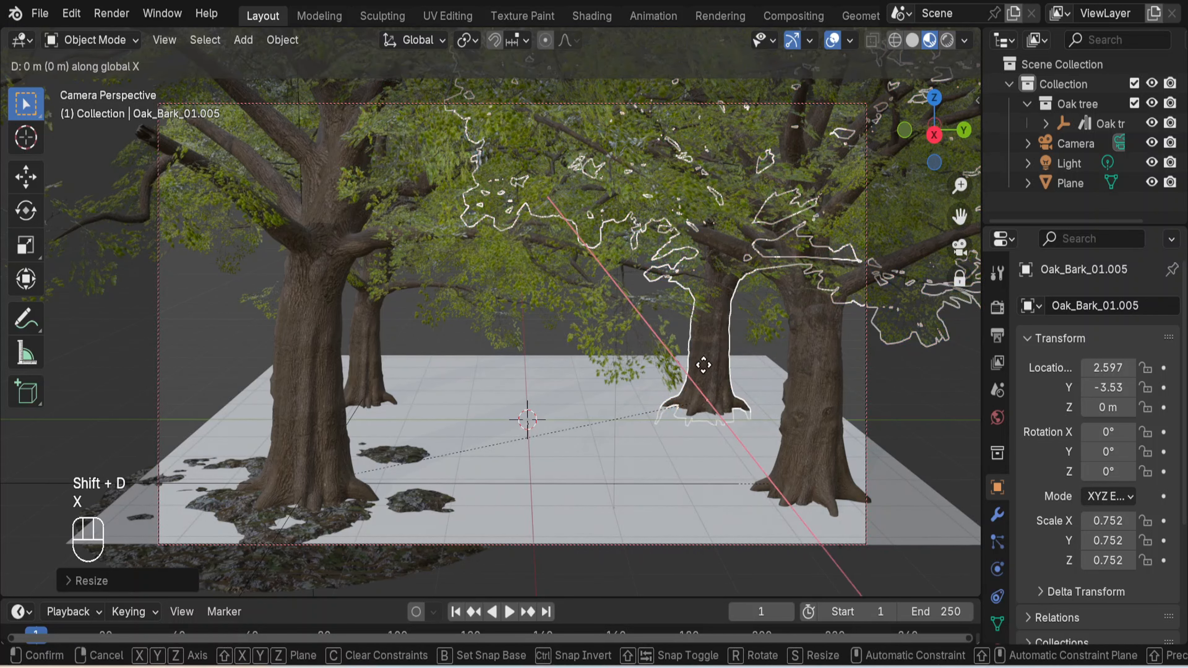
{"action": "left_click", "coordinate": [669, 326]}
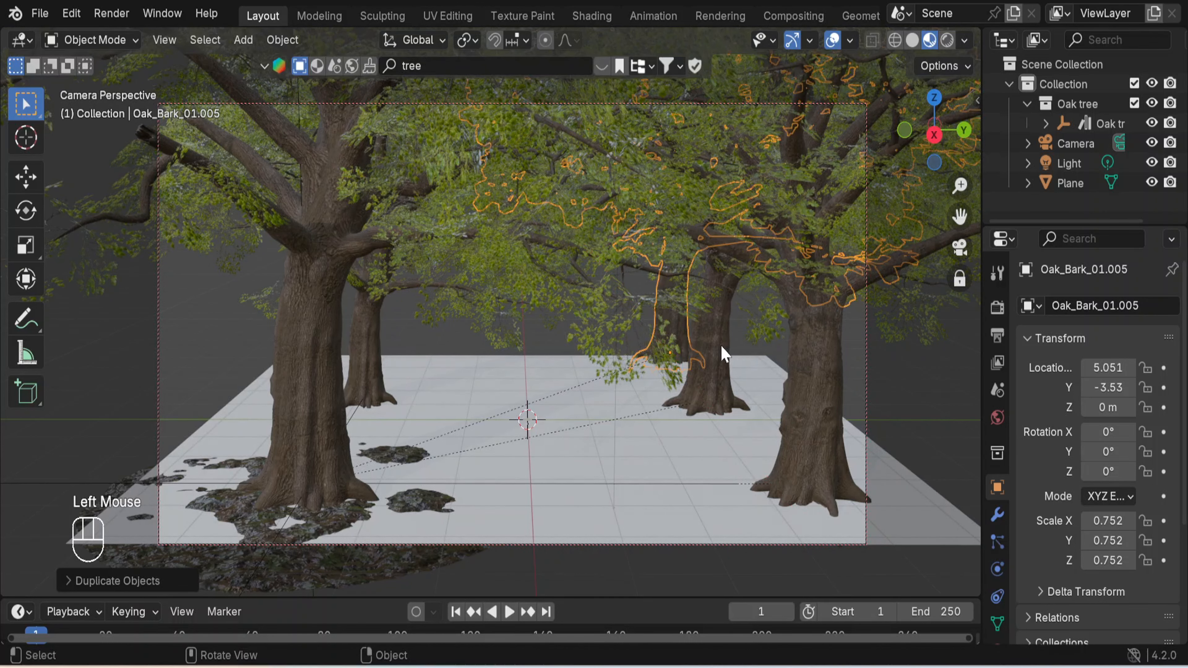
{"action": "key", "text": "g"}
{"action": "key", "text": "y"}
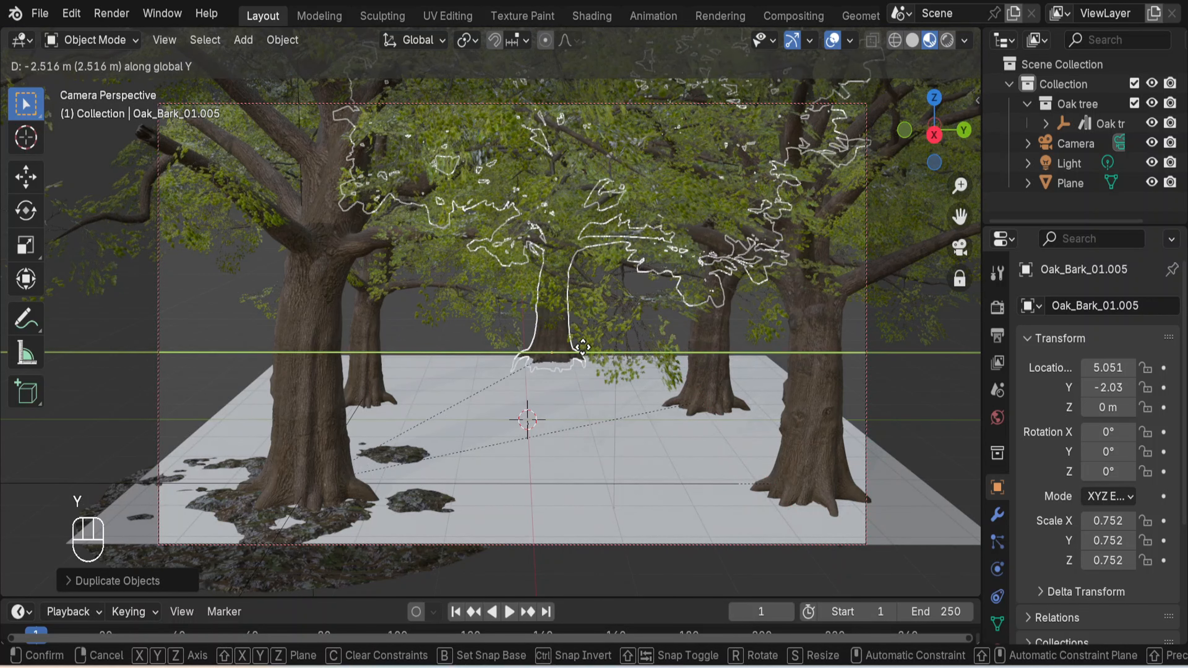
{"action": "left_click", "coordinate": [574, 349]}
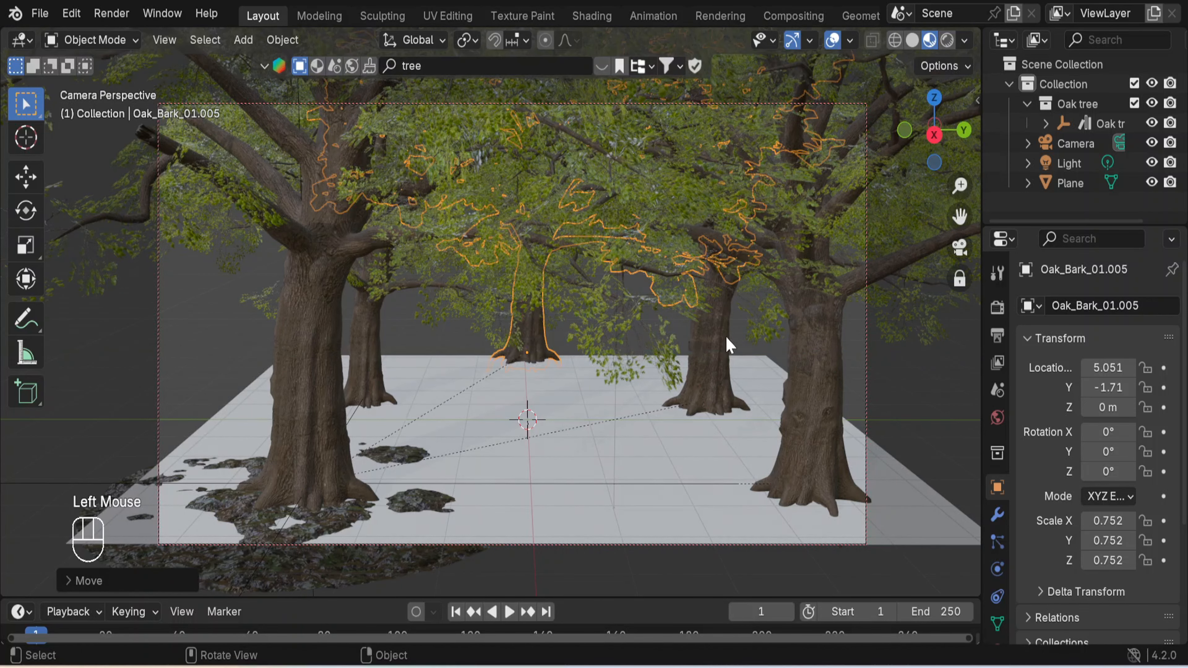
- Scale the rear middle tree uniformly to about 0.489 and move it forward along X to about 4.289 m
{"action": "key", "text": "s"}
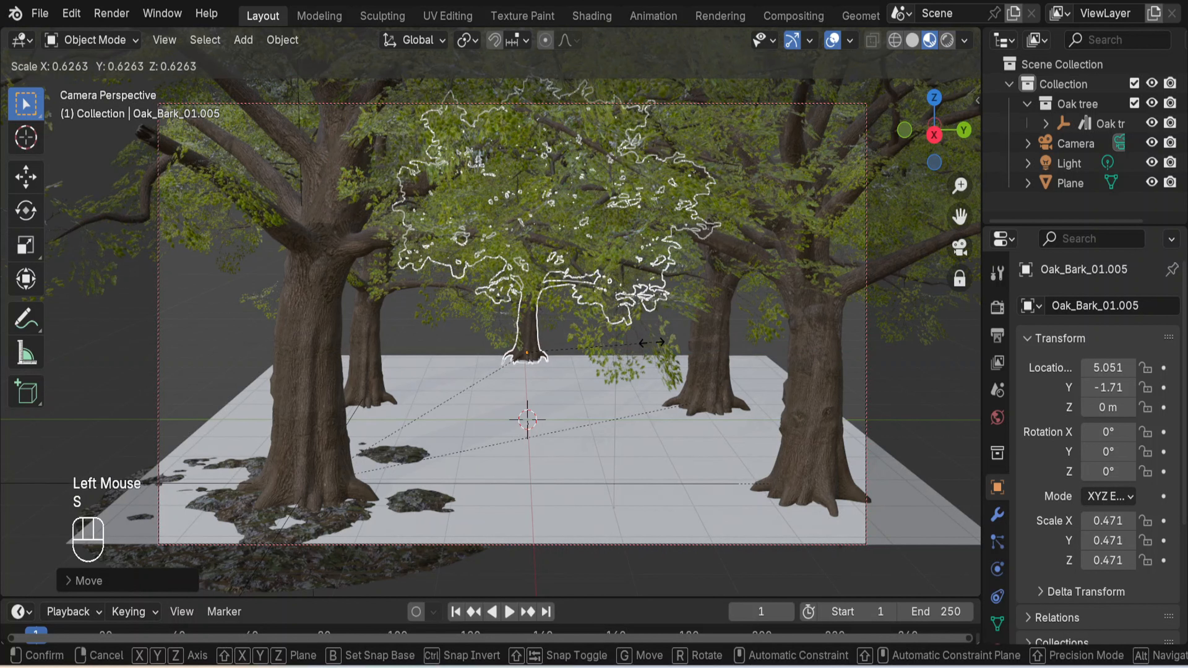
{"action": "left_click", "coordinate": [659, 346]}
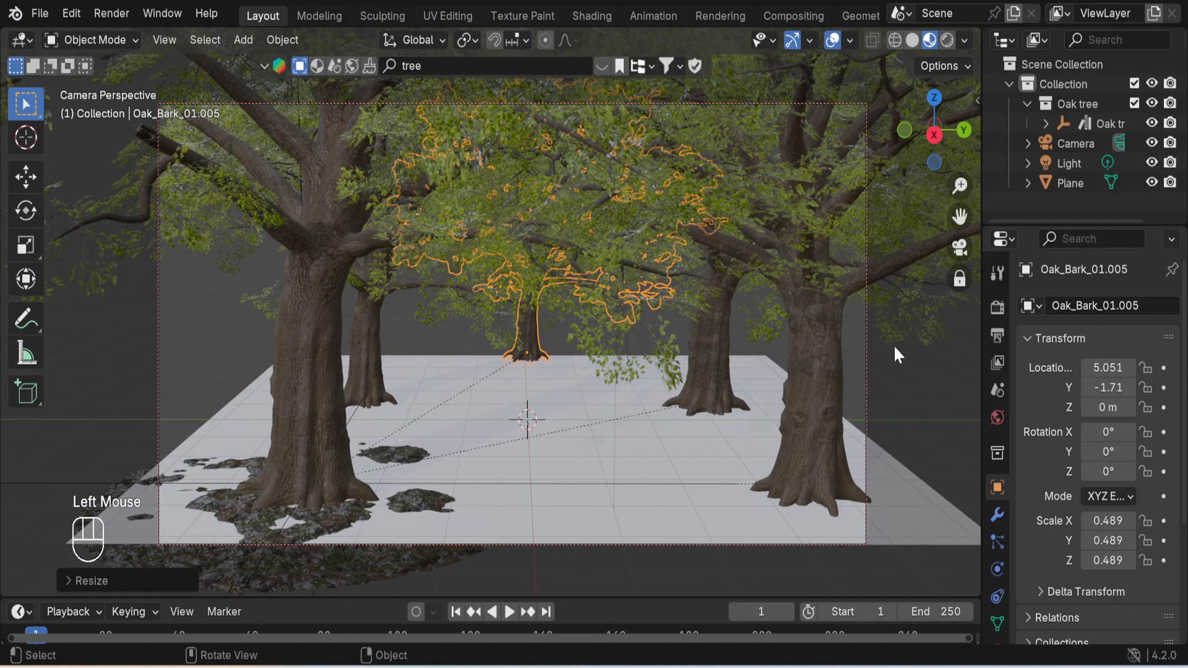
{"action": "left_click", "coordinate": [915, 374]}
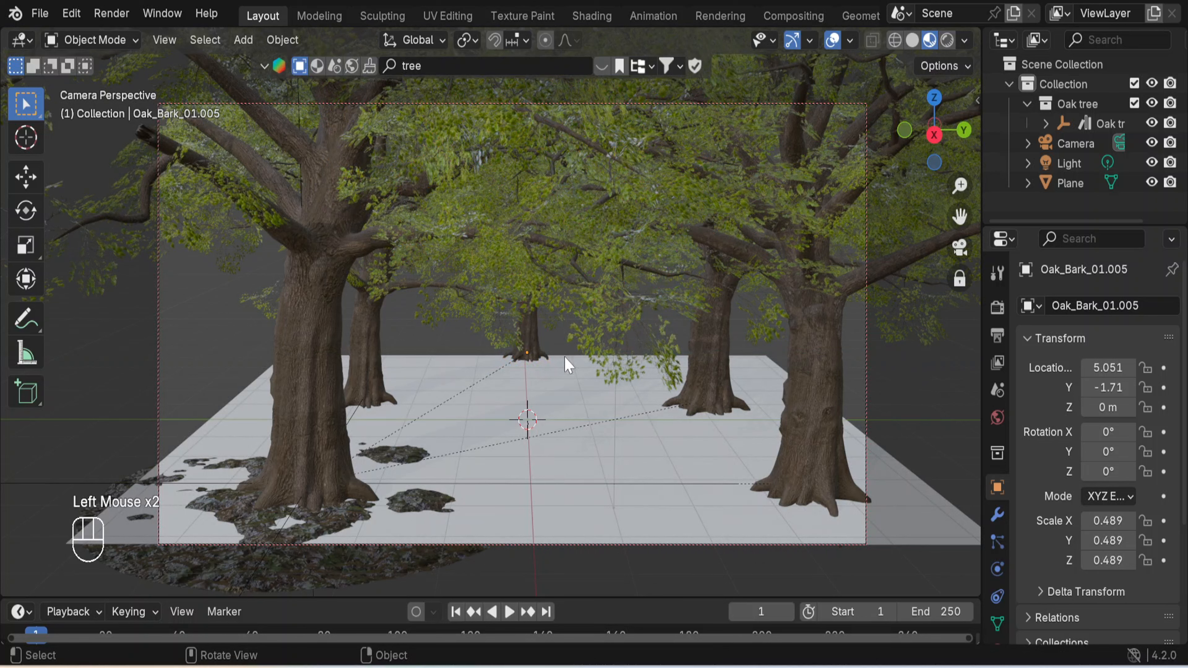
{"action": "left_click", "coordinate": [537, 334]}
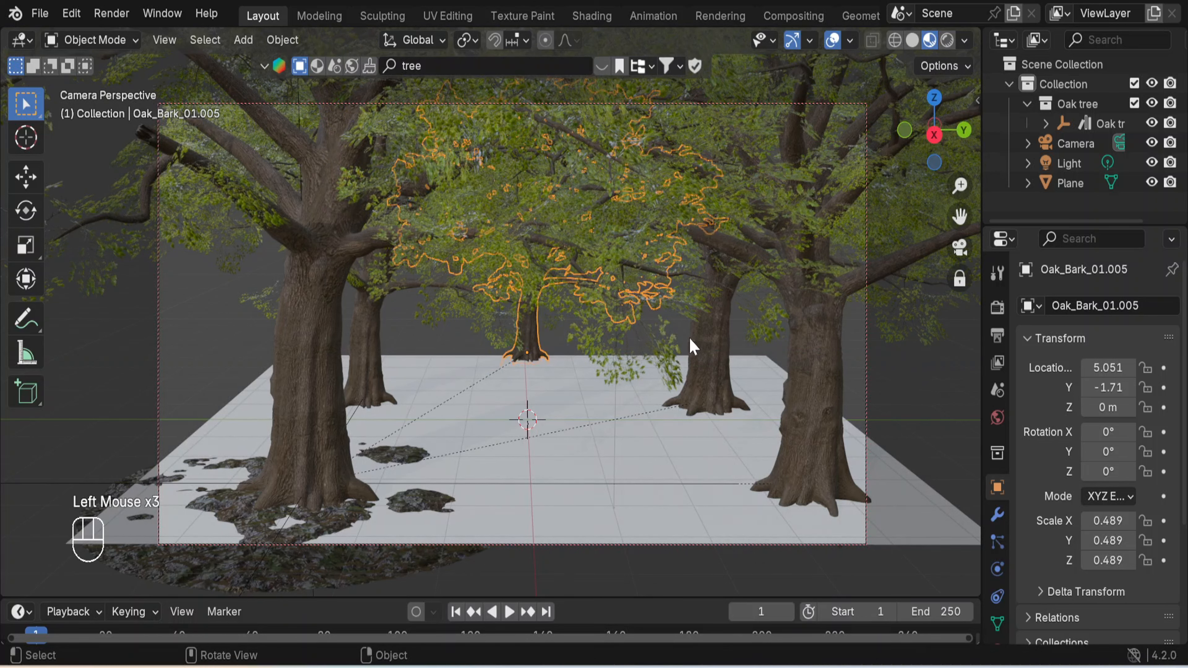
{"action": "key", "text": "g"}
{"action": "key", "text": "x"}
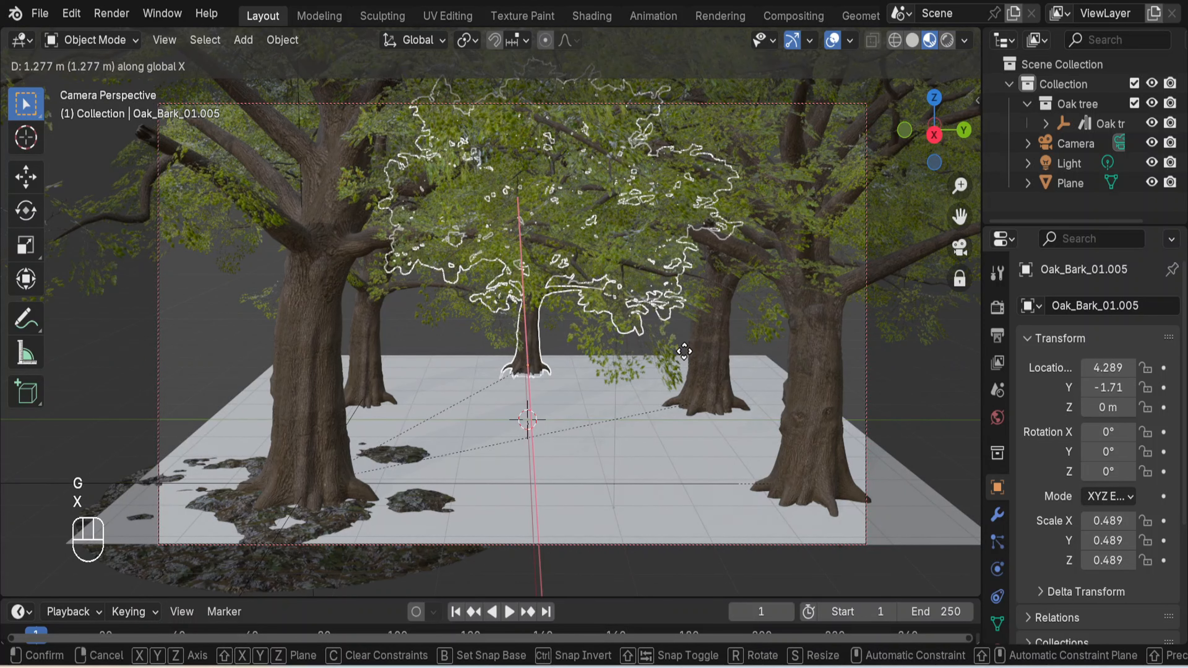
{"action": "left_click", "coordinate": [683, 351]}
{"action": "left_click", "coordinate": [905, 366]}
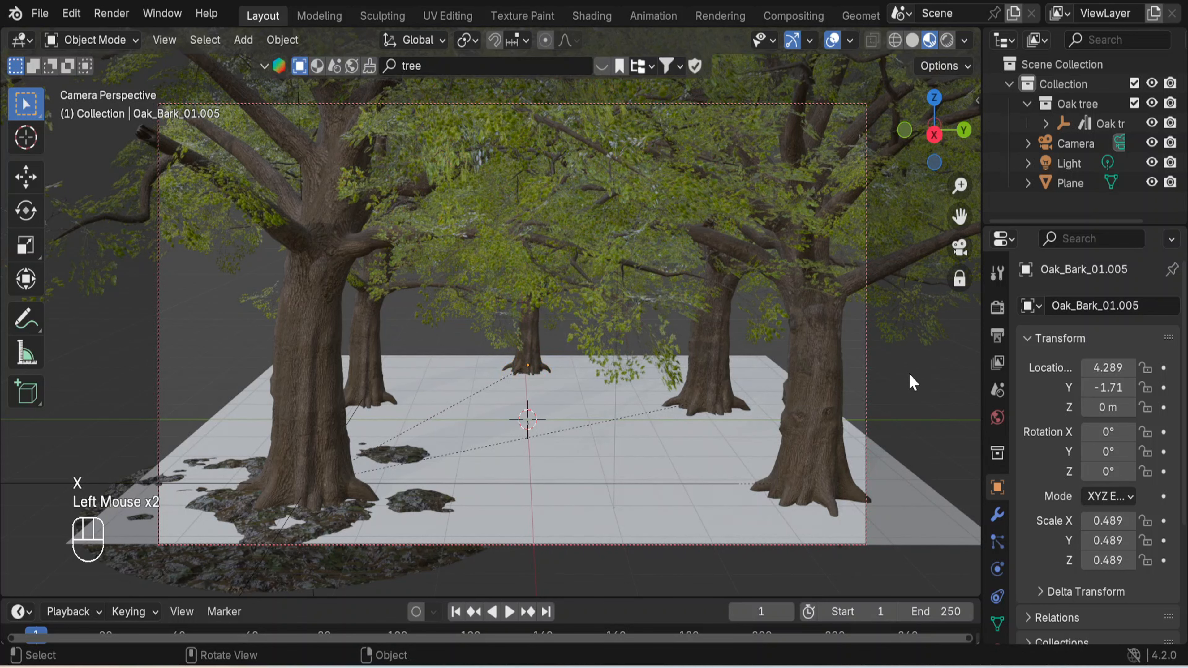
- Scale the ground plane up uniformly to about 1.402 so it extends past the camera frame
{"action": "scroll", "coordinate": [657, 363], "scroll_direction": "down", "scroll_amount": 2}
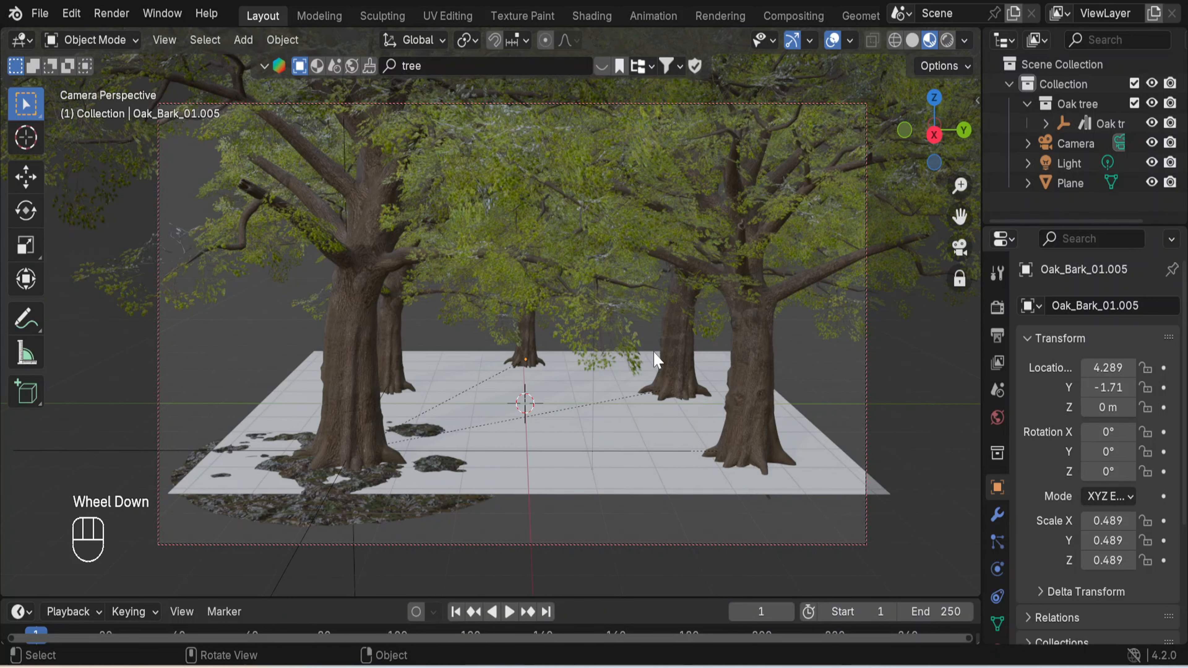
{"action": "middle_click_drag", "start_coordinate": [629, 357], "coordinate": [626, 395], "text": "shift"}
{"action": "left_click", "coordinate": [682, 528]}
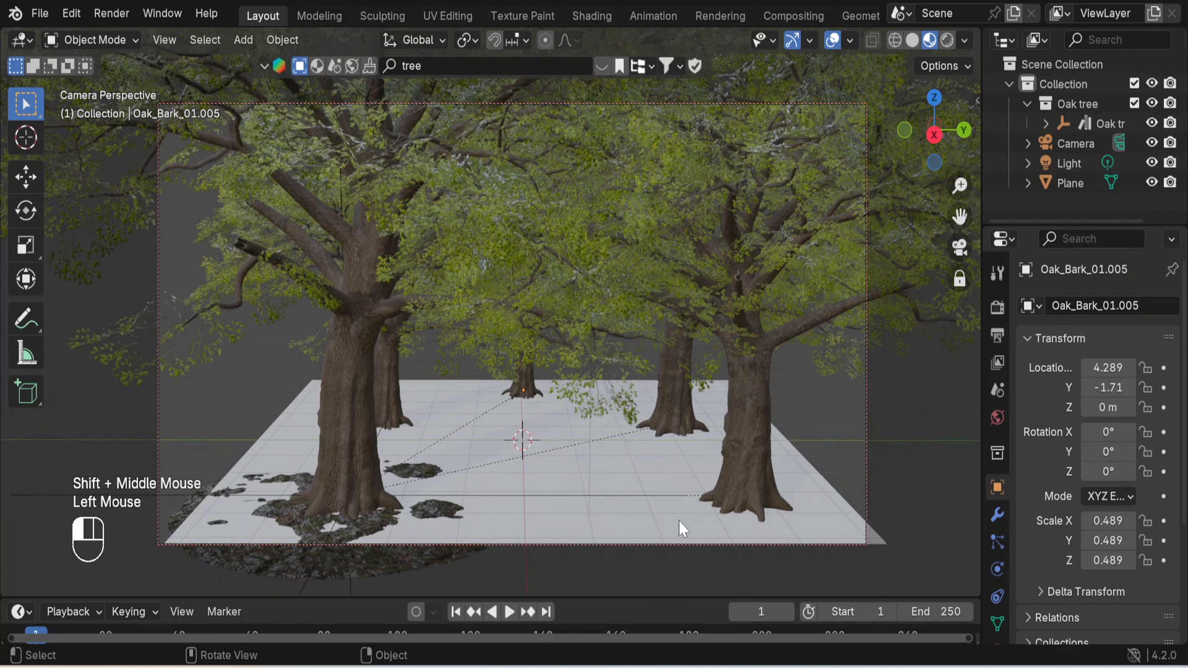
{"action": "key", "text": "s"}
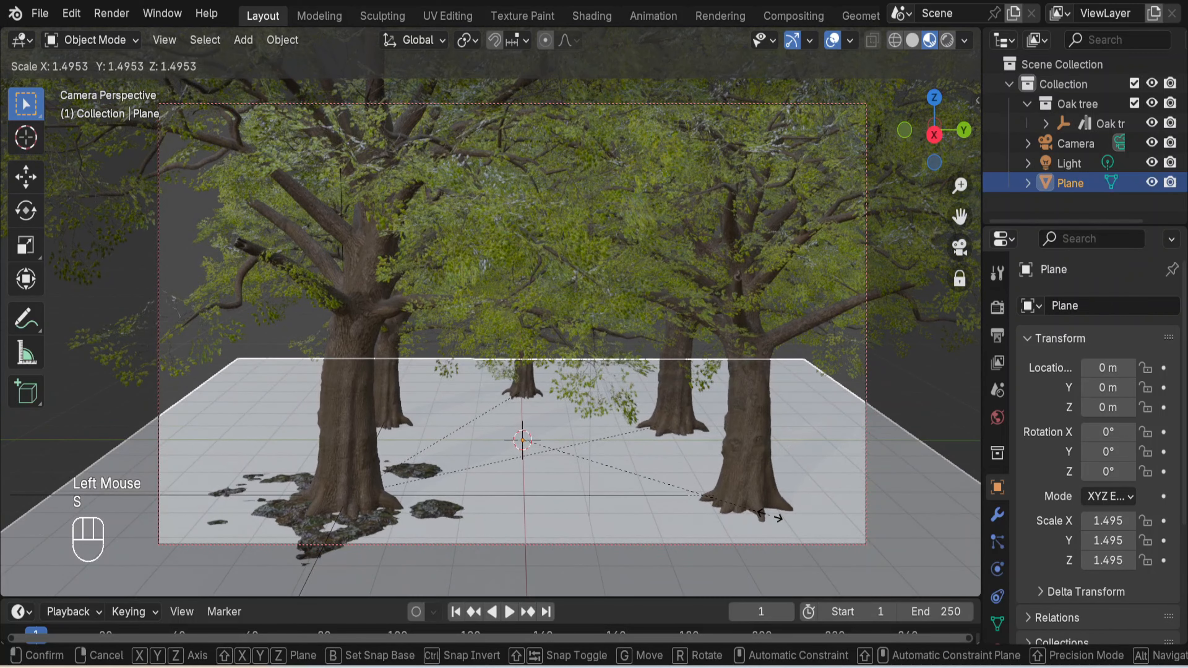
{"action": "left_click", "coordinate": [752, 515]}
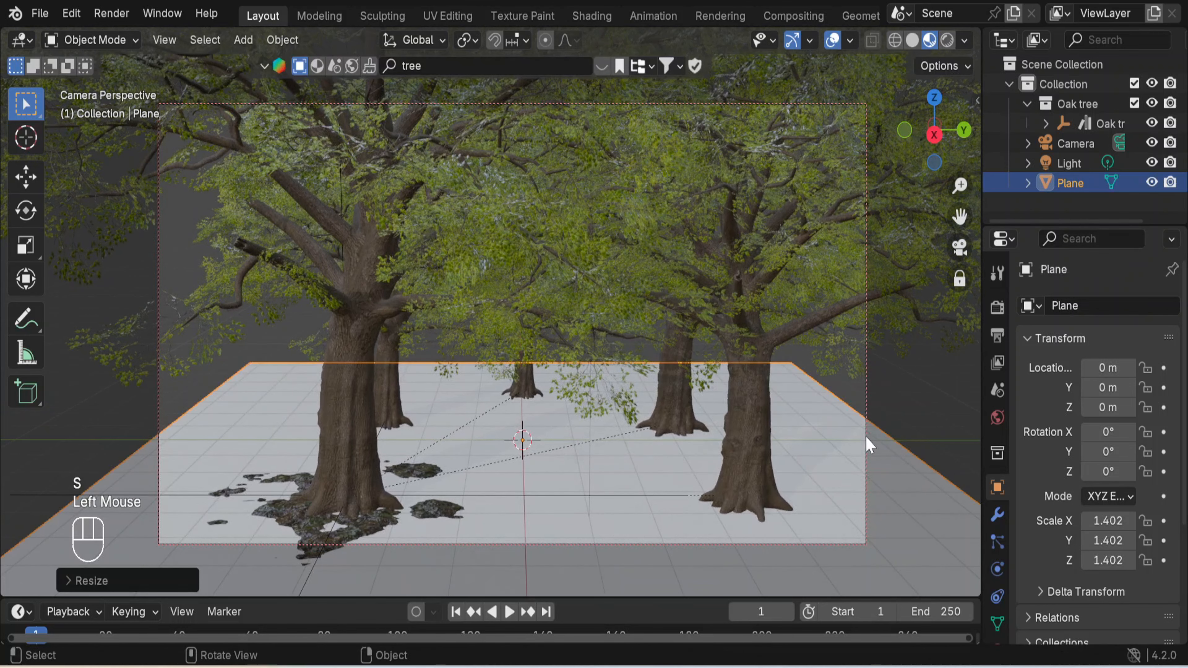
{"action": "left_click", "coordinate": [916, 424]}
- Move the large unscaled front oak tree along Y to about 0.163 m, away from the scene's centre
{"action": "middle_click_drag", "start_coordinate": [653, 472], "coordinate": [617, 408]}
{"action": "scroll", "coordinate": [626, 446], "scroll_direction": "up", "scroll_amount": 2}
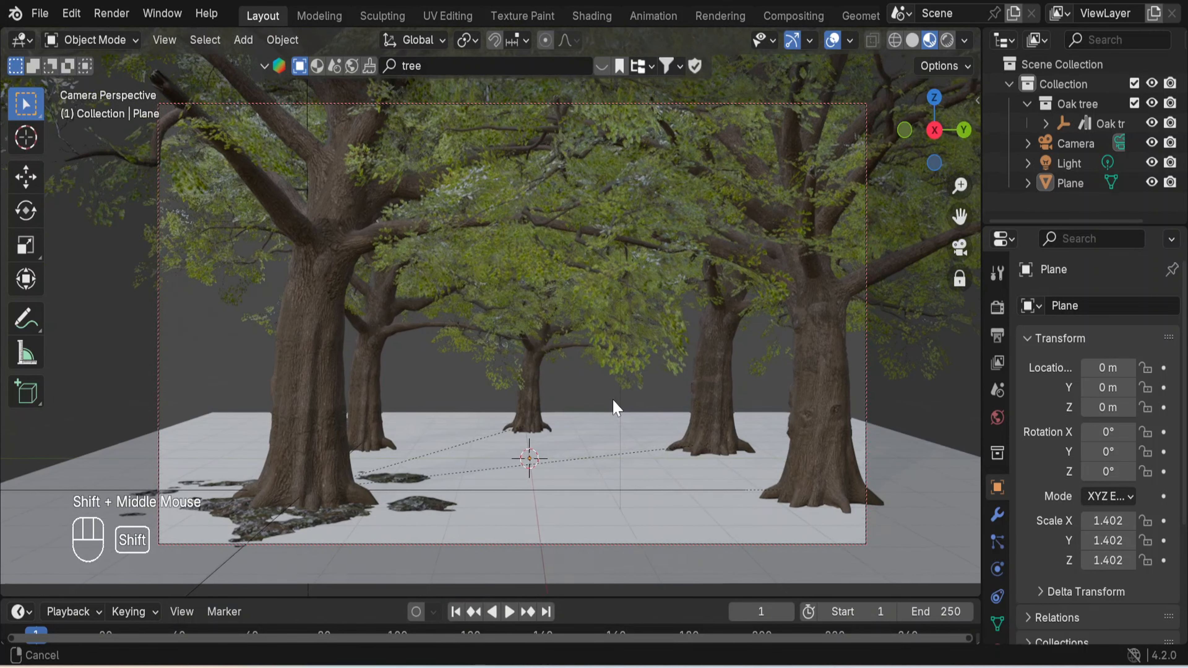
{"action": "left_click", "coordinate": [326, 469]}
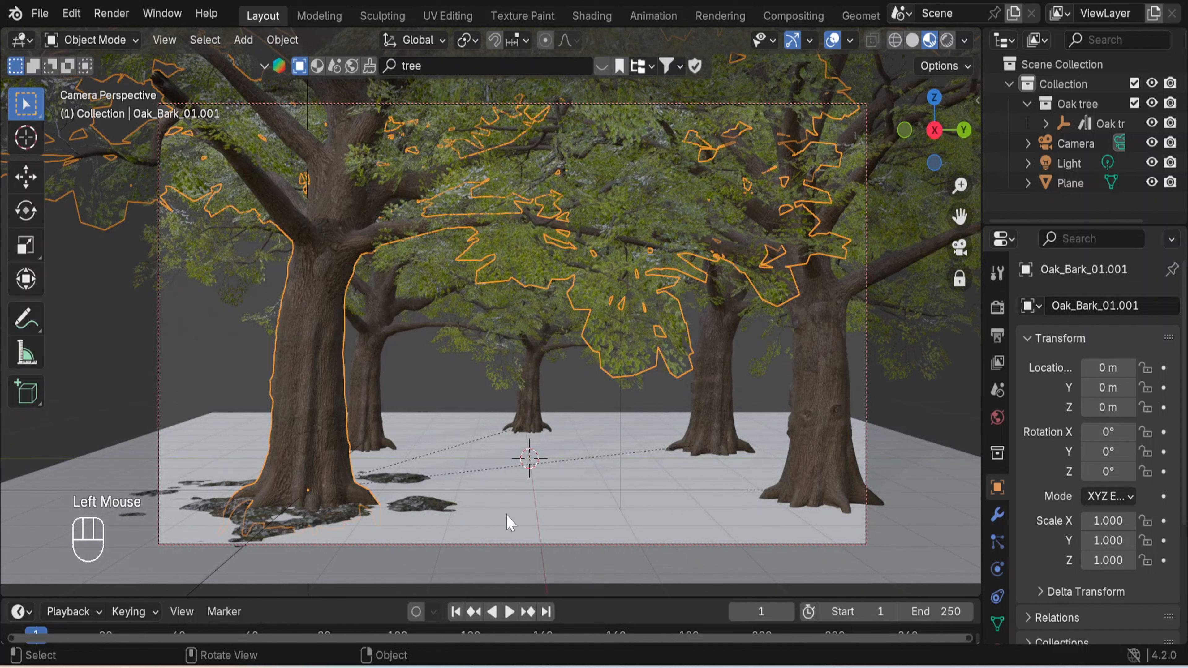
{"action": "left_click", "coordinate": [253, 536]}
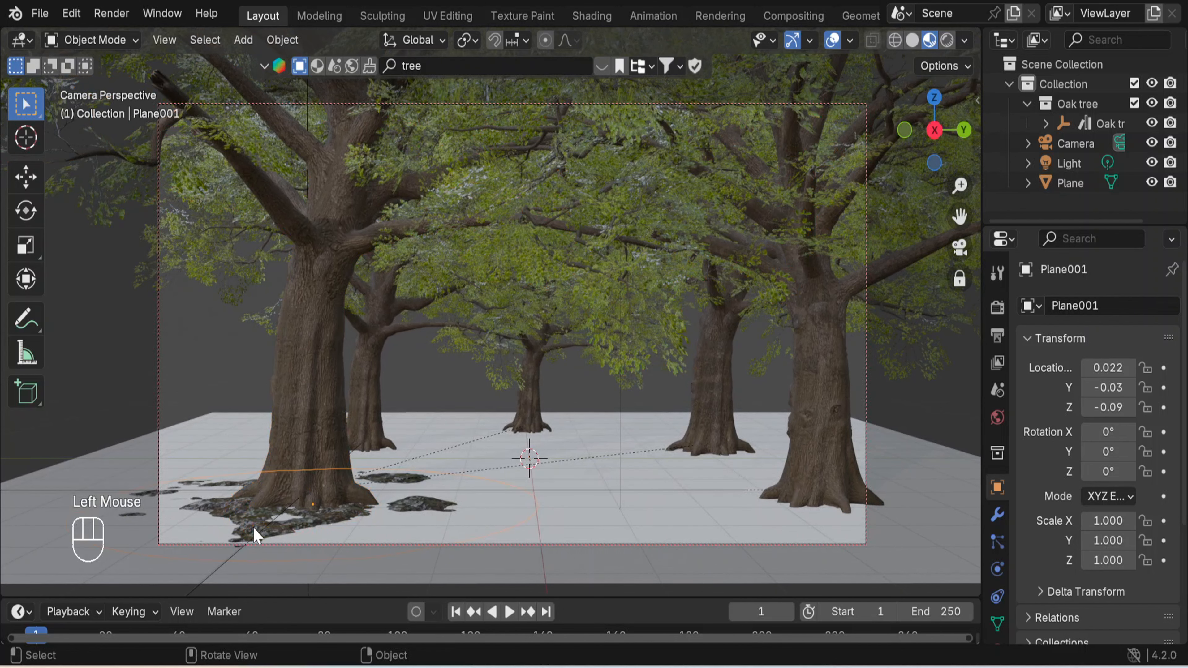
{"action": "left_click", "coordinate": [299, 414]}
{"action": "key", "text": "g"}
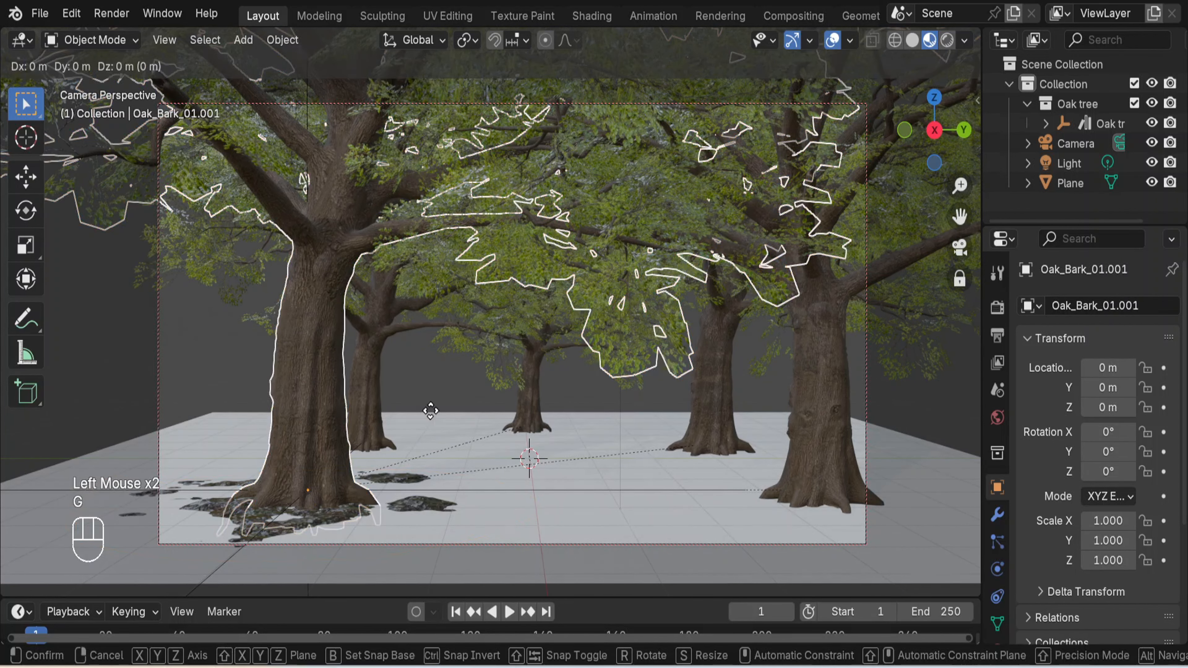
{"action": "key", "text": "y"}
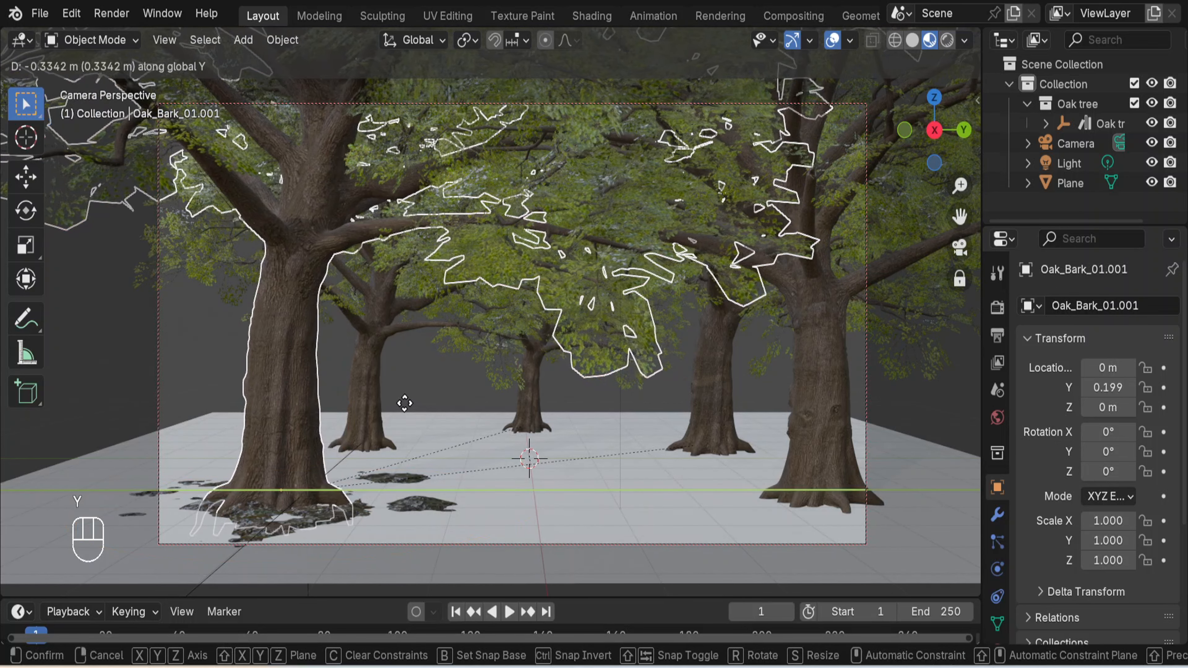
{"action": "left_click", "coordinate": [410, 411]}
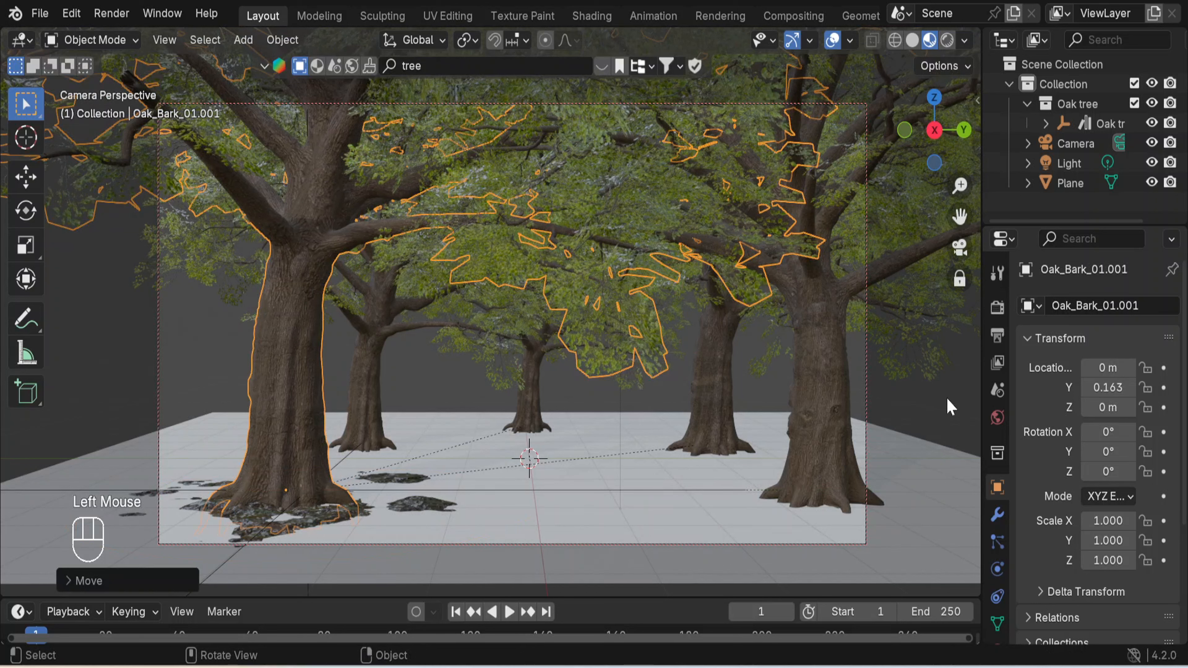
- Search the asset library for "forest house" and place the blue-roofed wooden Forest house near the centre of the ground plane
{"action": "left_click", "coordinate": [909, 414]}
{"action": "left_click", "coordinate": [444, 65]}
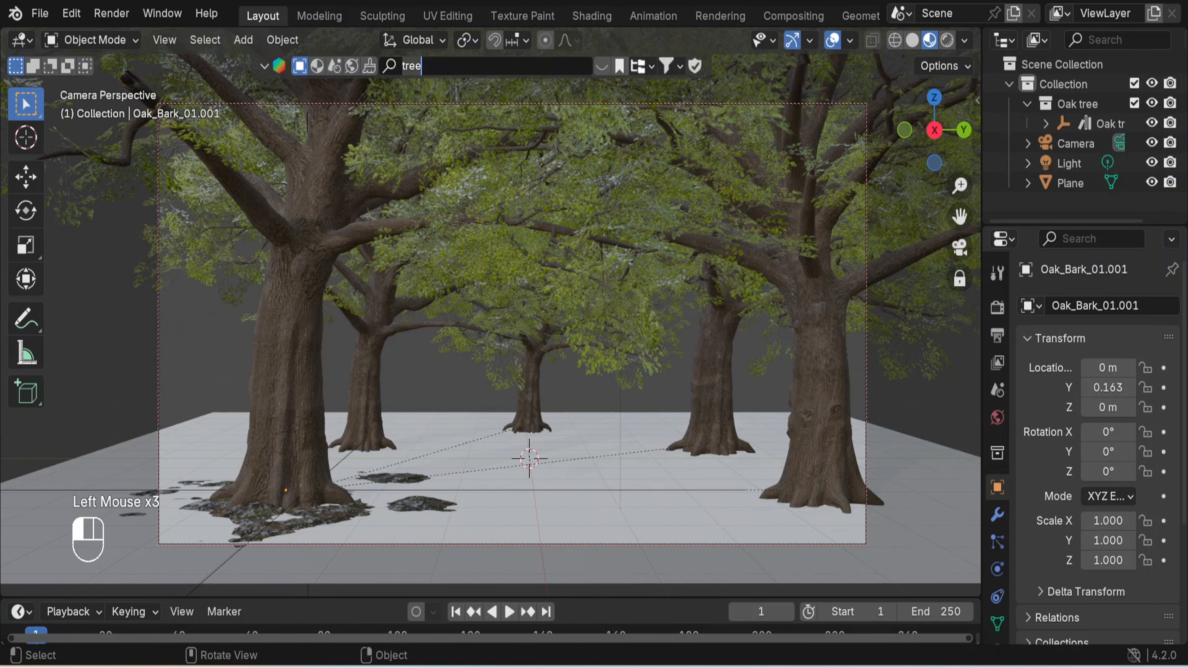
{"action": "key", "text": "ctrl+BackSpace"}
{"action": "type", "text": "forest hous"}
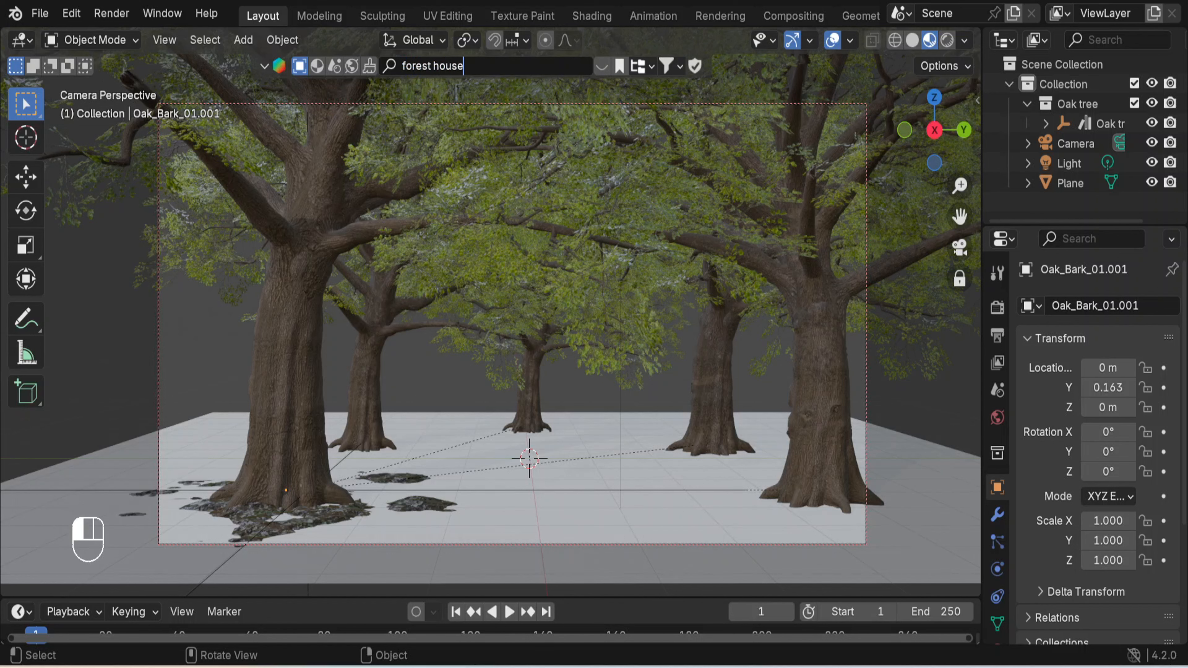
{"action": "key", "text": "Return"}
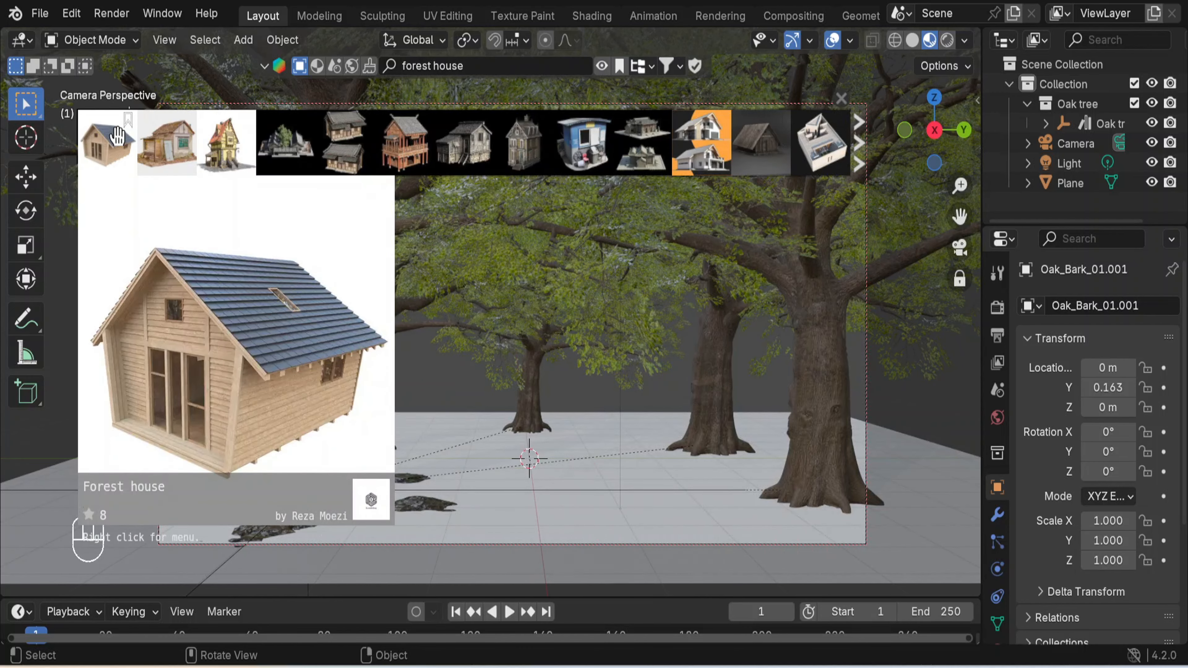
{"action": "left_click_drag", "start_coordinate": [117, 136], "coordinate": [595, 480]}
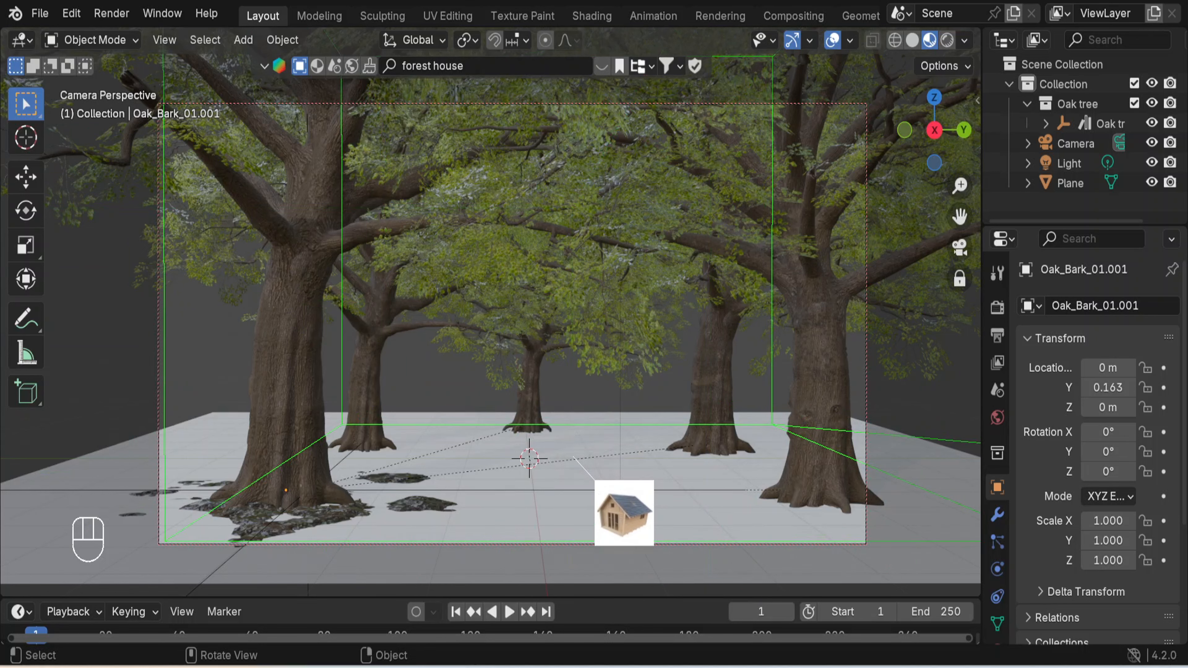
{"action": "left_click_drag", "start_coordinate": [594, 481], "coordinate": [584, 440]}
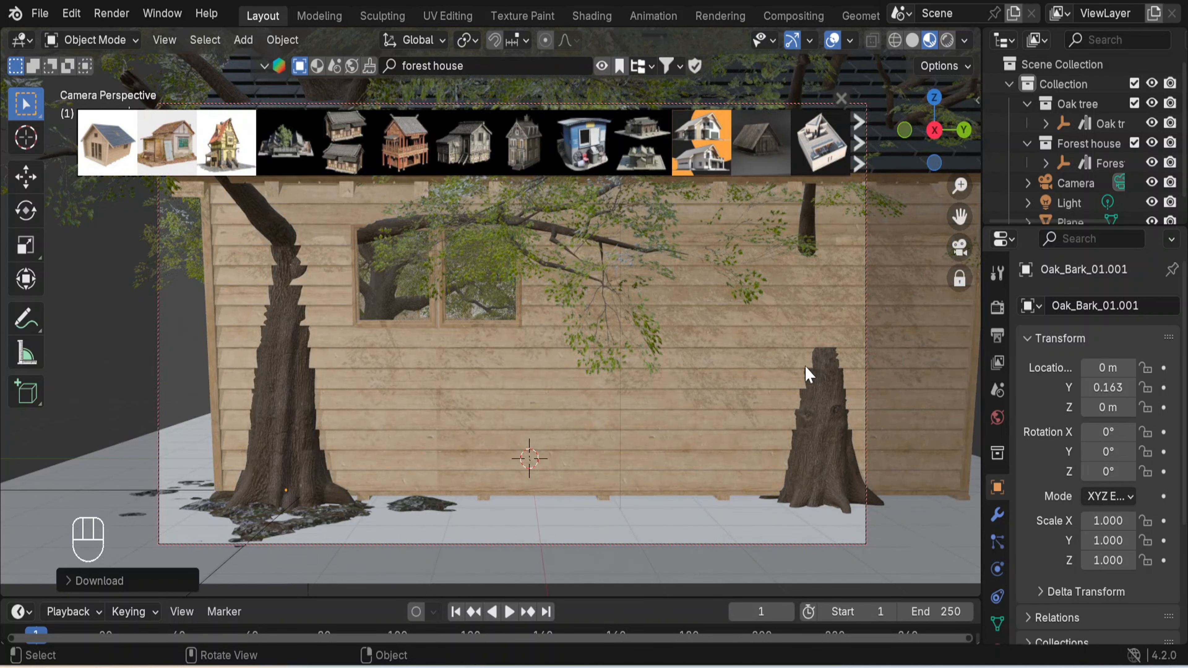
- Scale the forest house down uniformly to about 0.435 so it fits between the trees
{"action": "scroll", "coordinate": [750, 378], "scroll_direction": "down", "scroll_amount": 4}
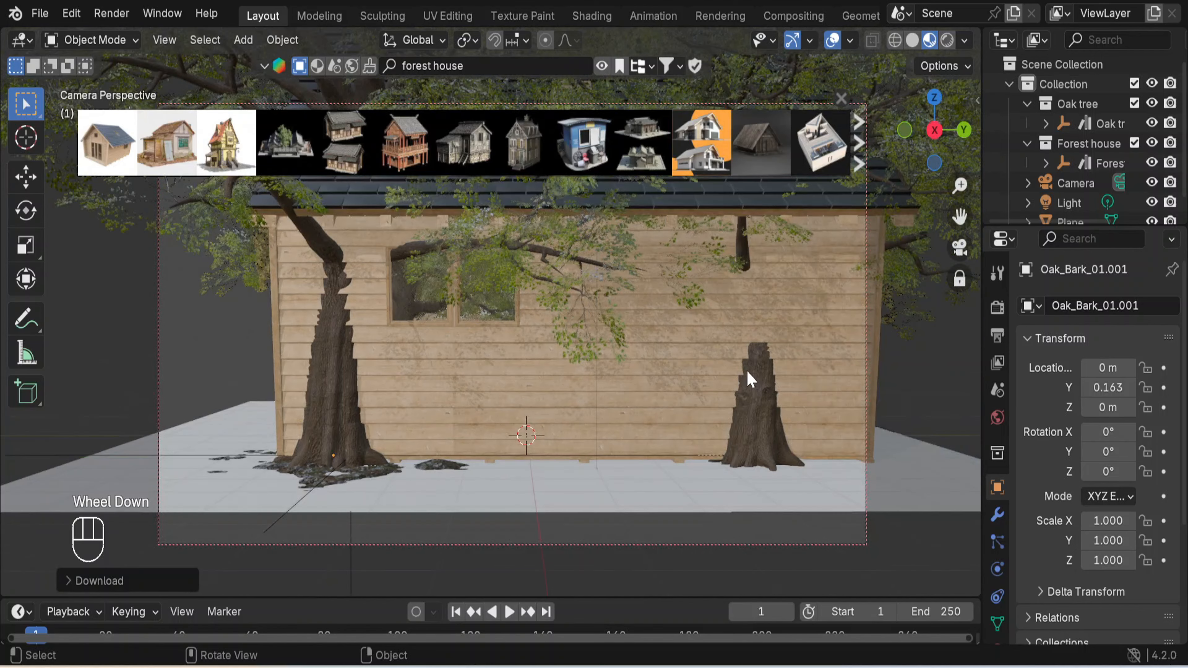
{"action": "middle_click_drag", "start_coordinate": [746, 388], "coordinate": [600, 474]}
{"action": "left_click", "coordinate": [521, 379]}
{"action": "key", "text": "s"}
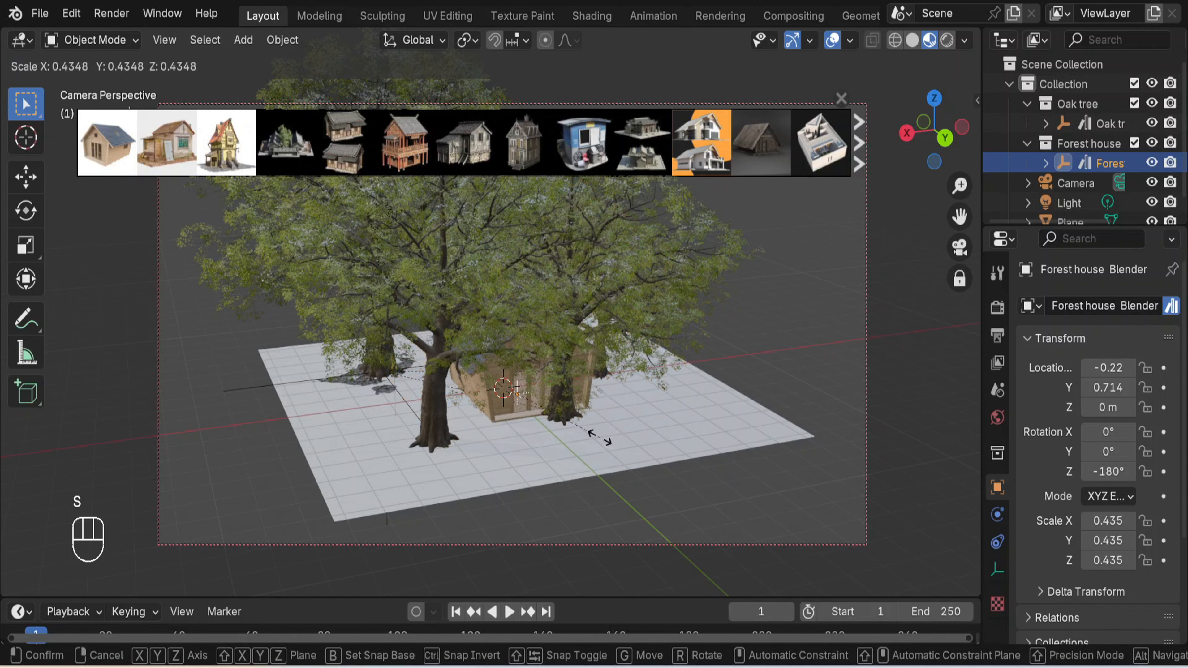
{"action": "left_click", "coordinate": [604, 440]}
- Rotate the forest house about -98.6° around the global Z axis so its glazed front faces the viewer
{"action": "mouse_move", "coordinate": [755, 443]}
{"action": "middle_mouse_down"}
{"action": "mouse_move", "coordinate": [577, 449]}
{"action": "mouse_move", "coordinate": [785, 443]}
{"action": "mouse_move", "coordinate": [902, 424]}
{"action": "mouse_move", "coordinate": [773, 441]}
{"action": "middle_mouse_up"}
{"action": "key", "text": "r"}
{"action": "key", "text": "z"}
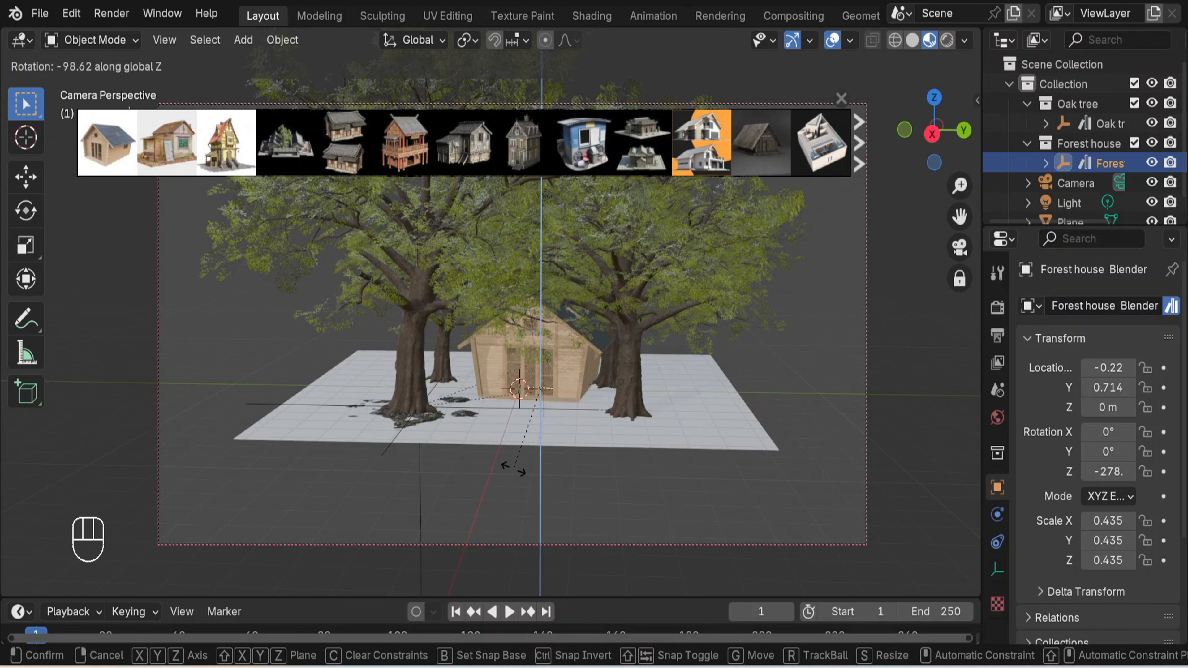
{"action": "left_click", "coordinate": [516, 476]}
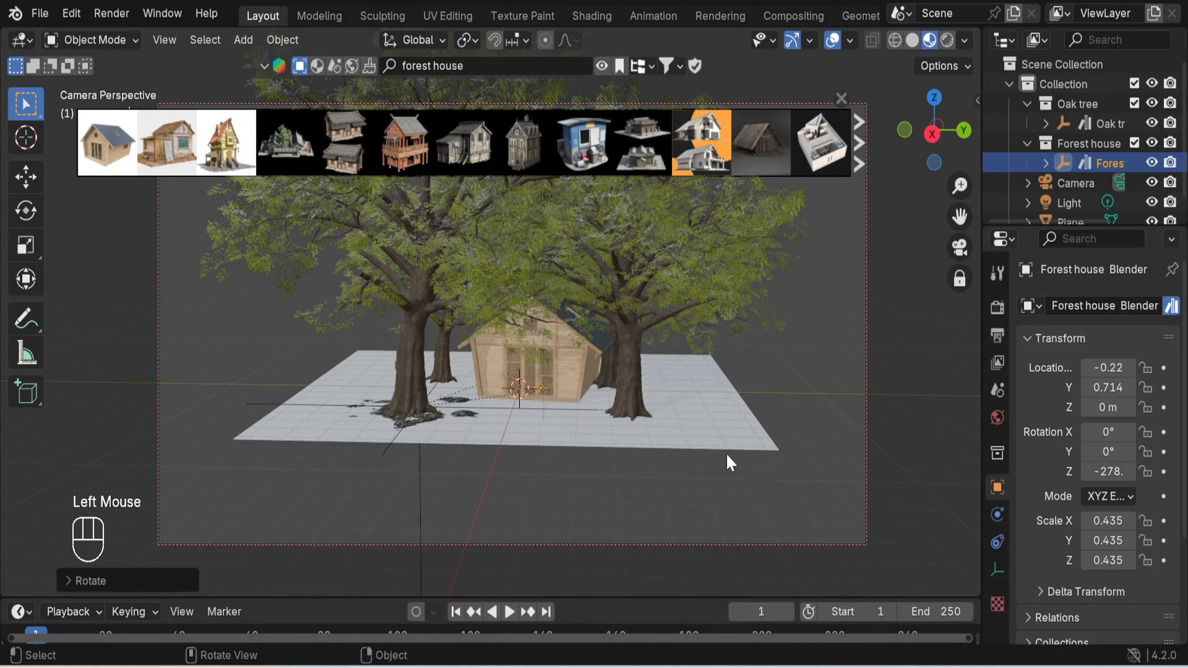
- Move the forest house forward along X to about 2.205 m
{"action": "key", "text": "g"}
{"action": "key", "text": "x"}
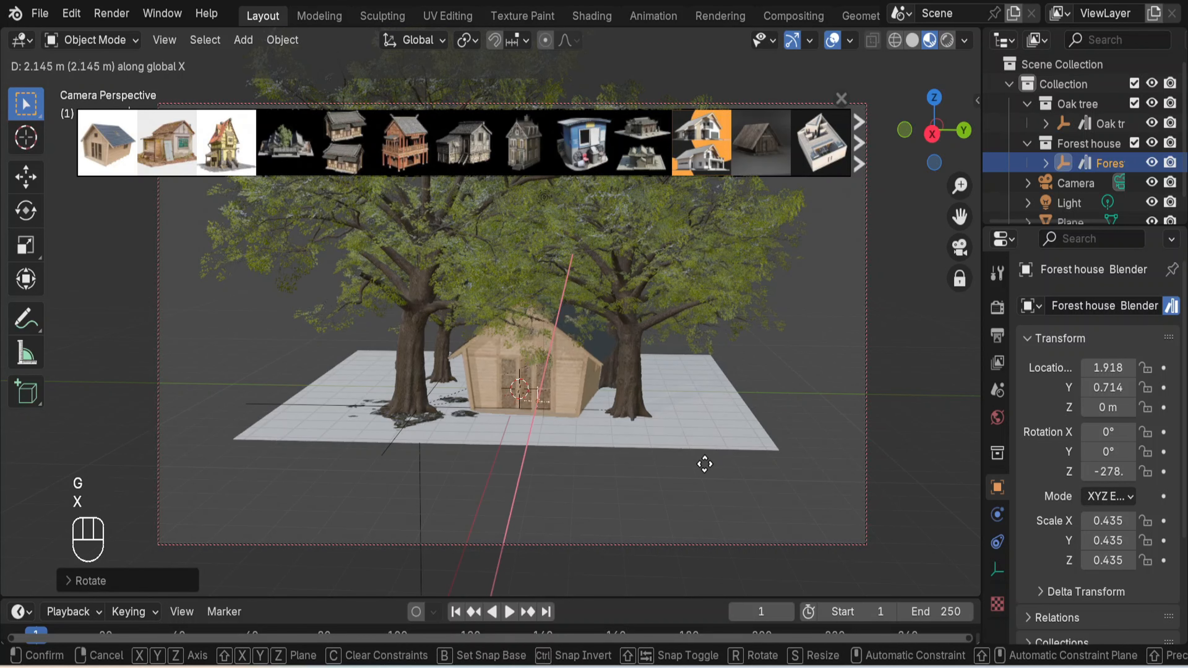
{"action": "left_click", "coordinate": [704, 465]}
- Scale the forest house uniformly to about 0.324 and close the asset search results
{"action": "key", "text": "s"}
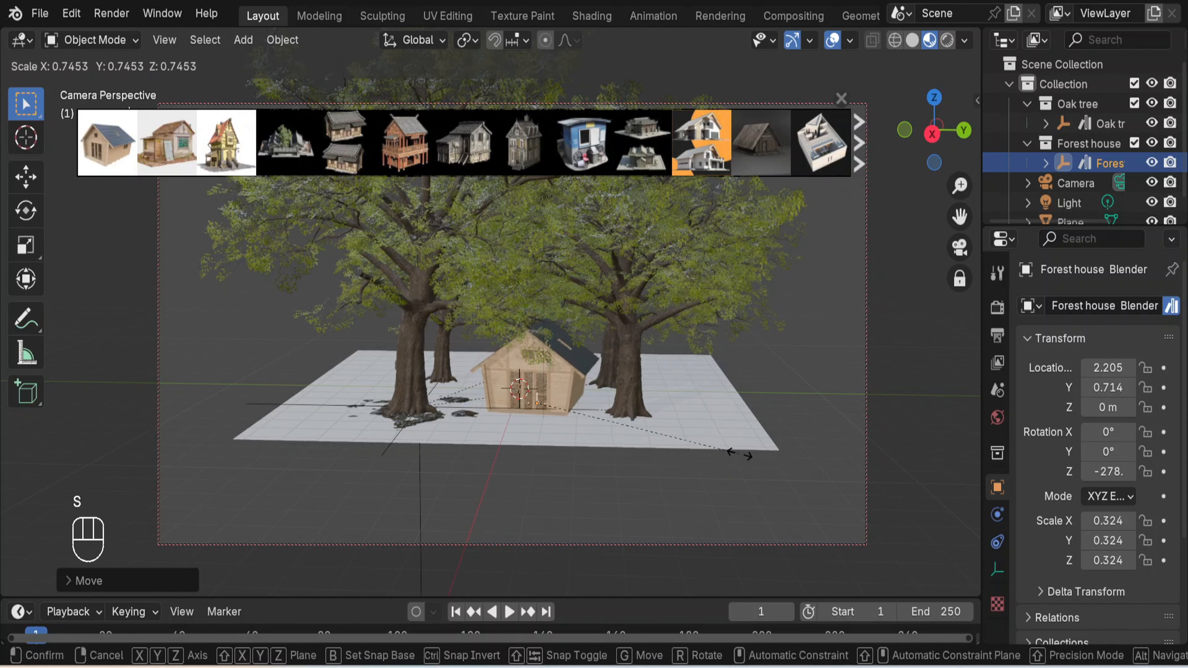
{"action": "left_click", "coordinate": [743, 452]}
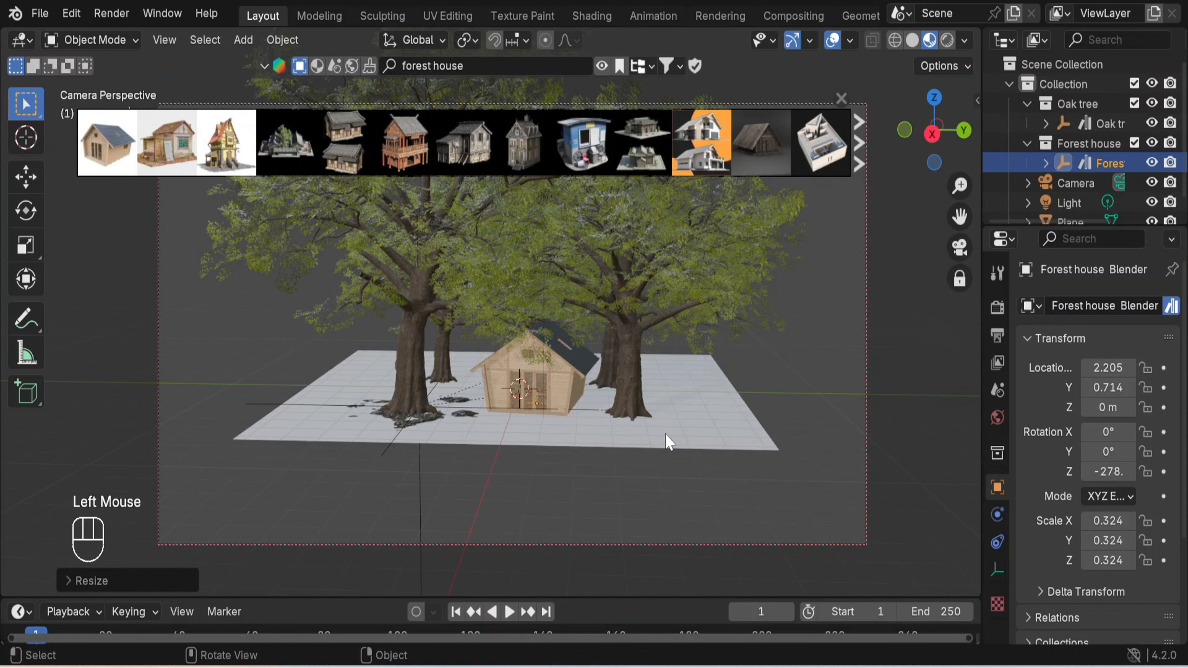
{"action": "scroll", "coordinate": [624, 426], "scroll_direction": "up", "scroll_amount": 2}
{"action": "middle_click_drag", "start_coordinate": [627, 428], "coordinate": [614, 461]}
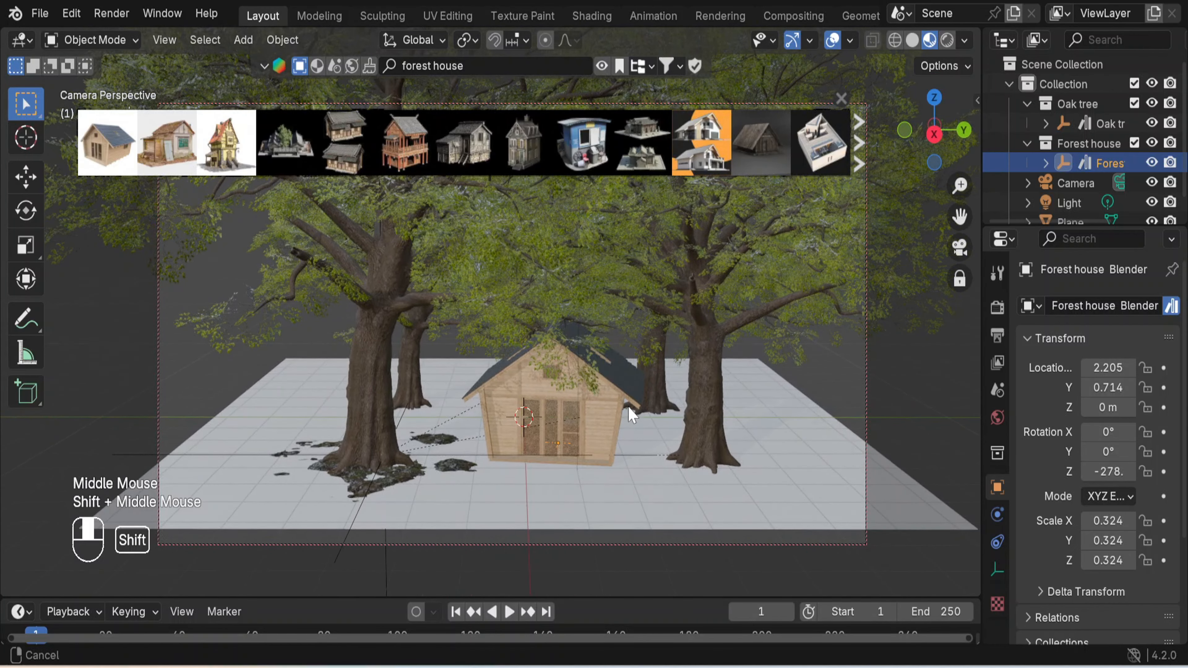
{"action": "middle_click_drag", "start_coordinate": [629, 407], "coordinate": [635, 442], "text": "shift"}
{"action": "mouse_move", "coordinate": [845, 119]}
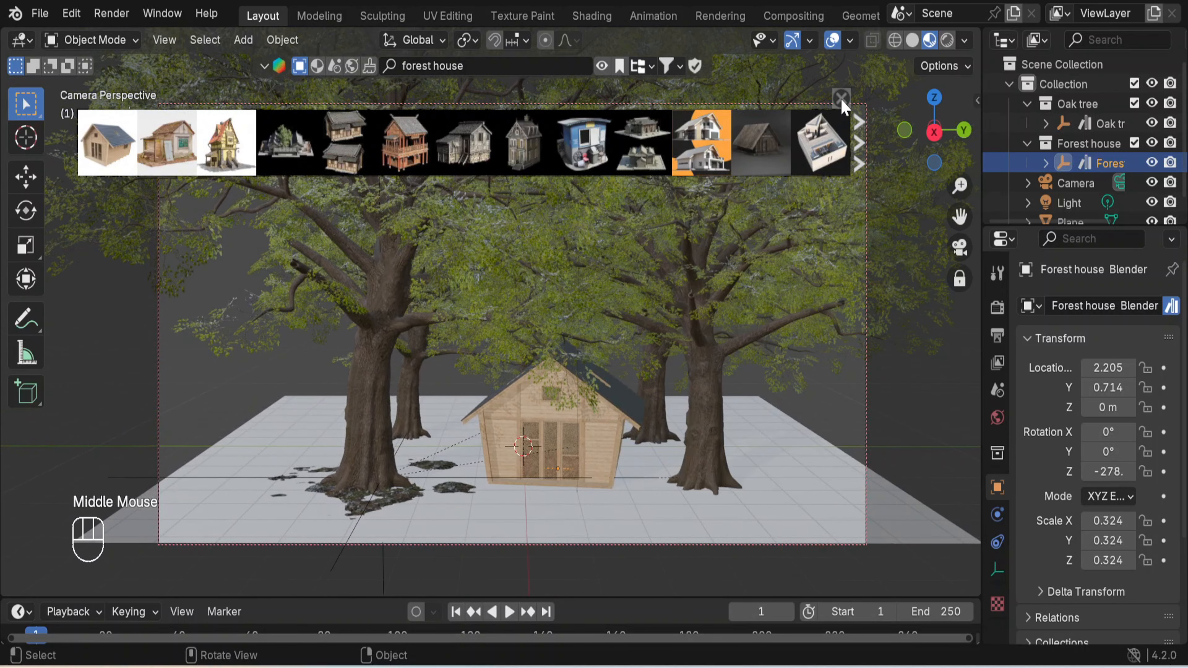
{"action": "left_click", "coordinate": [841, 98]}
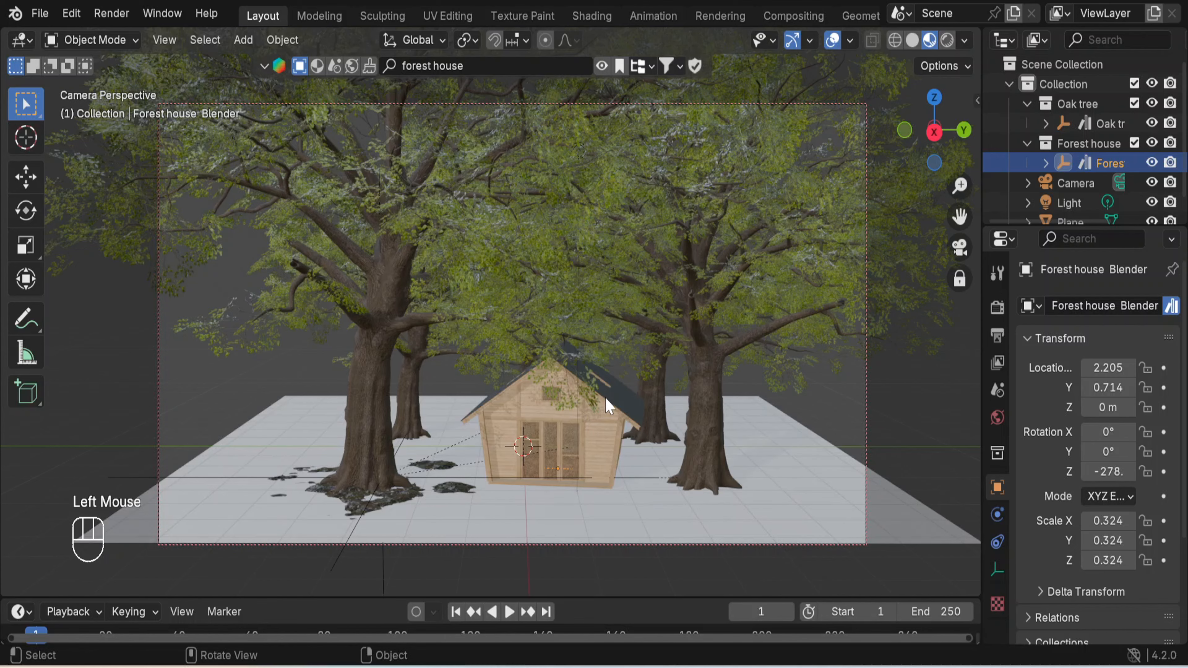
{"action": "middle_click_drag", "start_coordinate": [622, 375], "coordinate": [612, 441]}
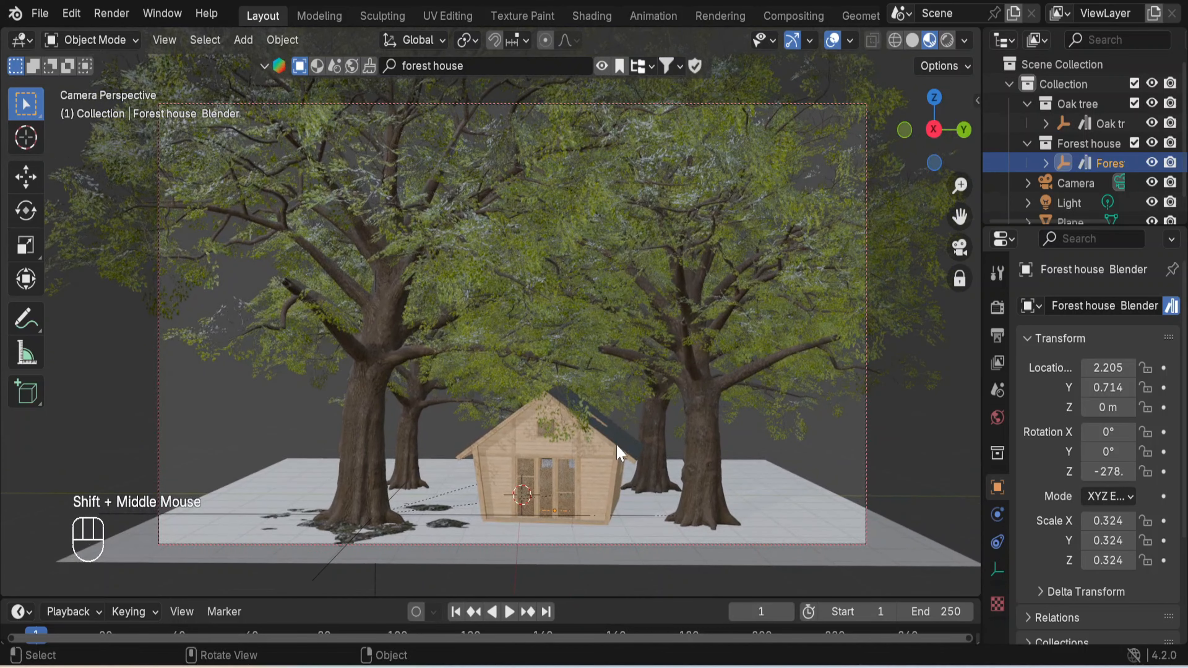
{"action": "left_click", "coordinate": [367, 465]}
{"action": "key", "text": "g"}
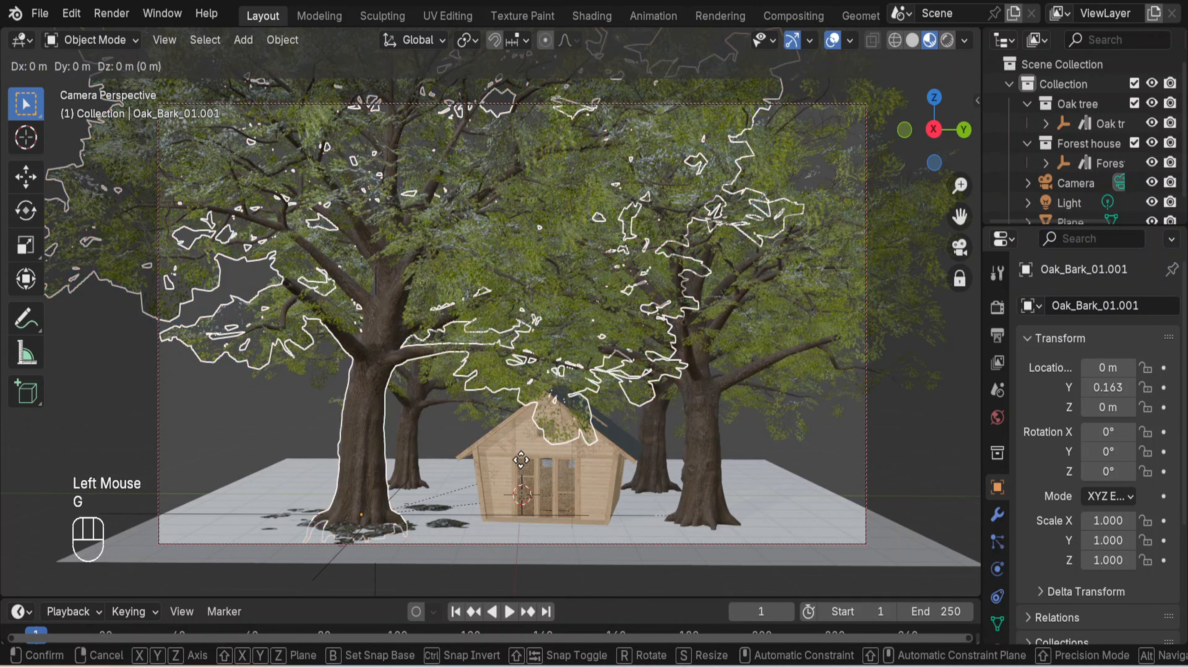
{"action": "key", "text": "y"}
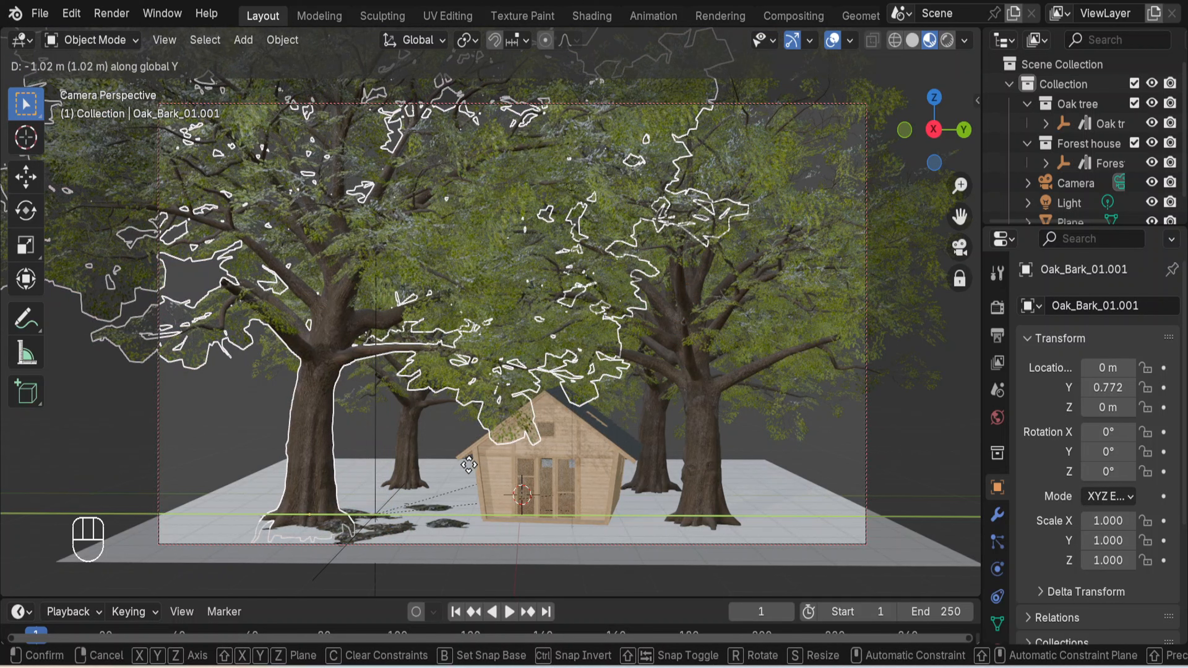
{"action": "key", "text": "Escape"}
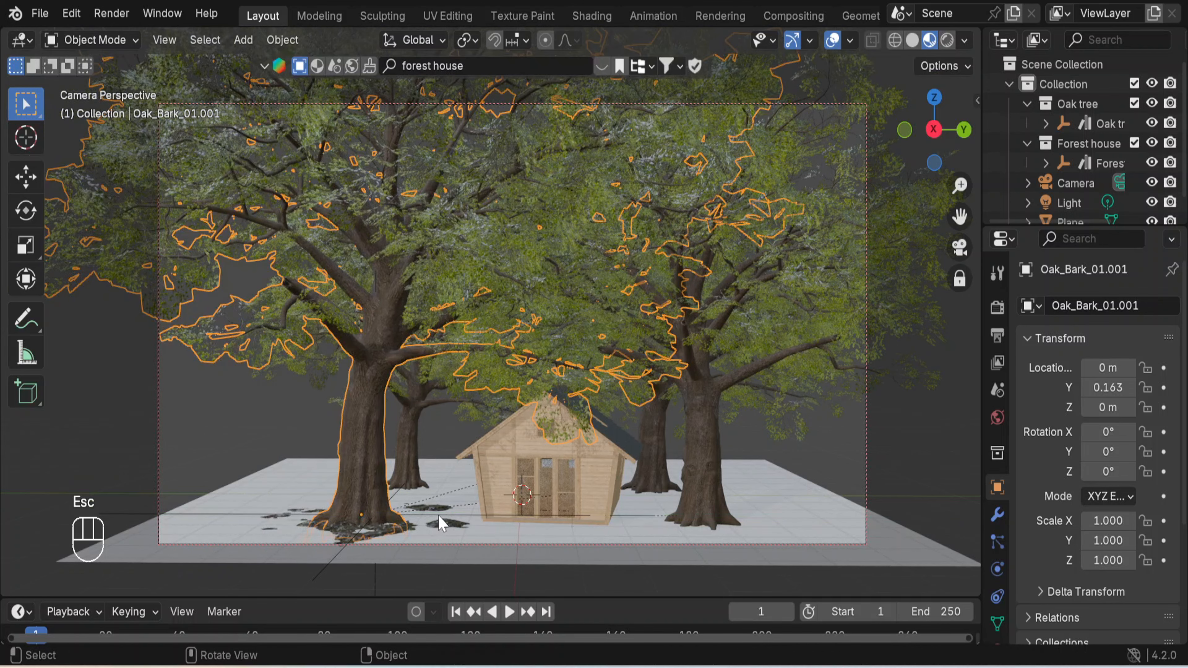
{"action": "scroll", "coordinate": [442, 523], "scroll_direction": "down", "scroll_amount": 2}
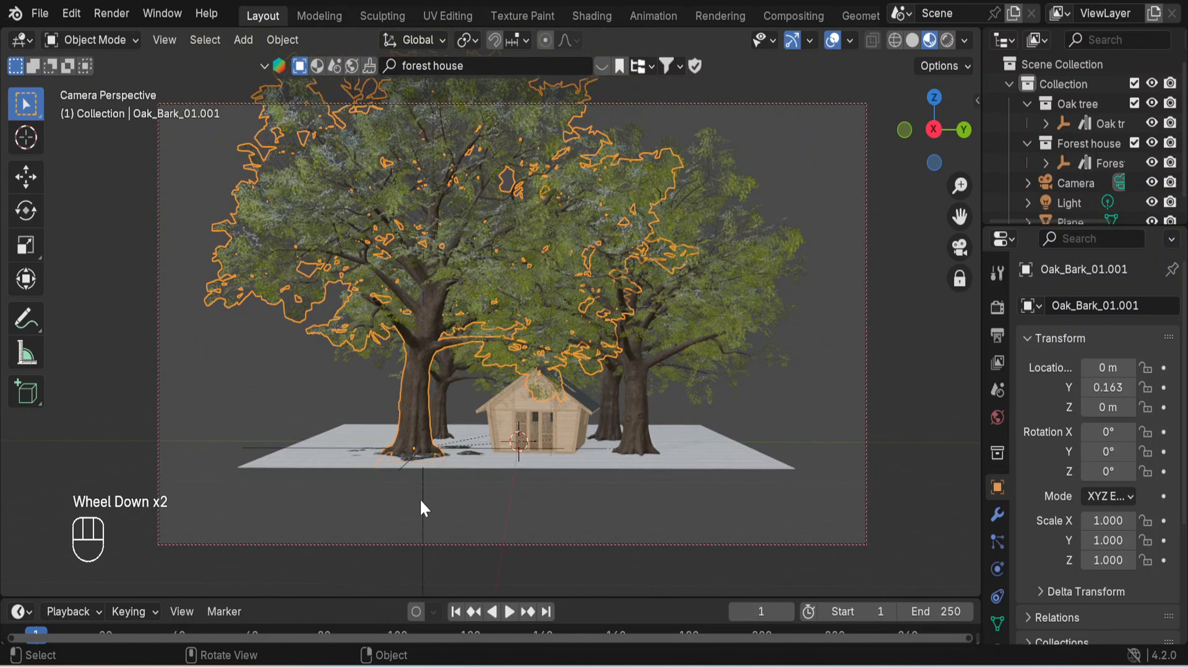
{"action": "left_click", "coordinate": [420, 502]}
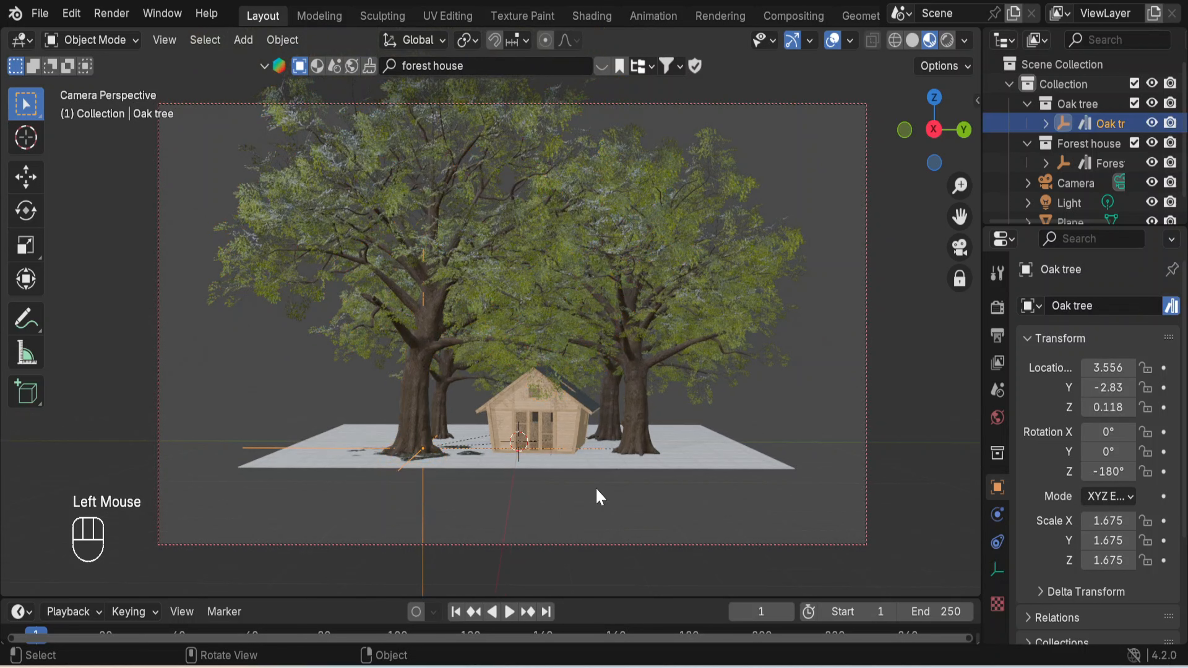
{"action": "key", "text": "g"}
{"action": "key", "text": "y"}
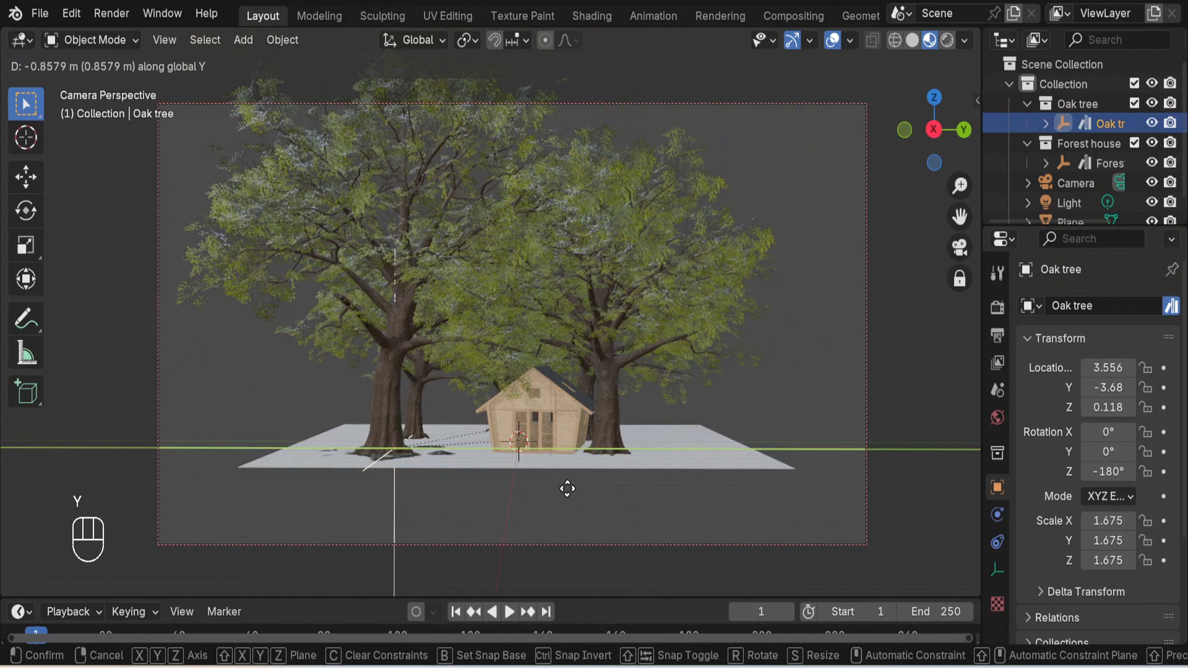
{"action": "key", "text": "Escape"}
{"action": "left_click", "coordinate": [782, 408]}
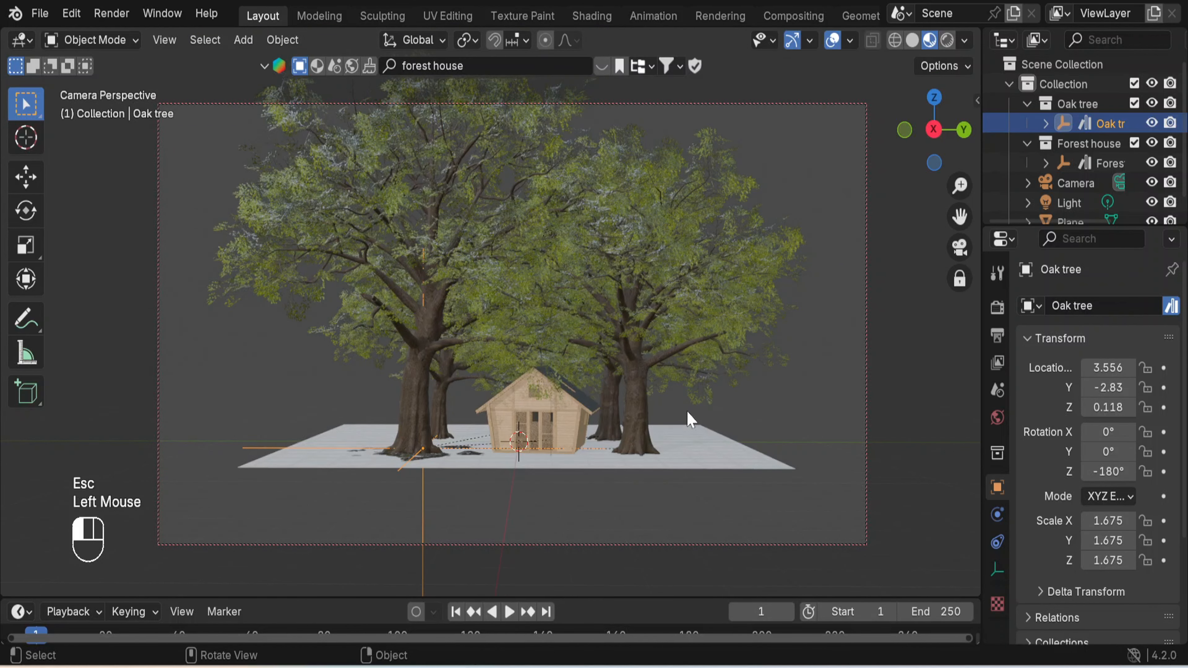
- Move the large unscaled front oak outward along Y to about 0.596 m, away from the house
{"action": "left_click", "coordinate": [424, 430]}
{"action": "key", "text": "g"}
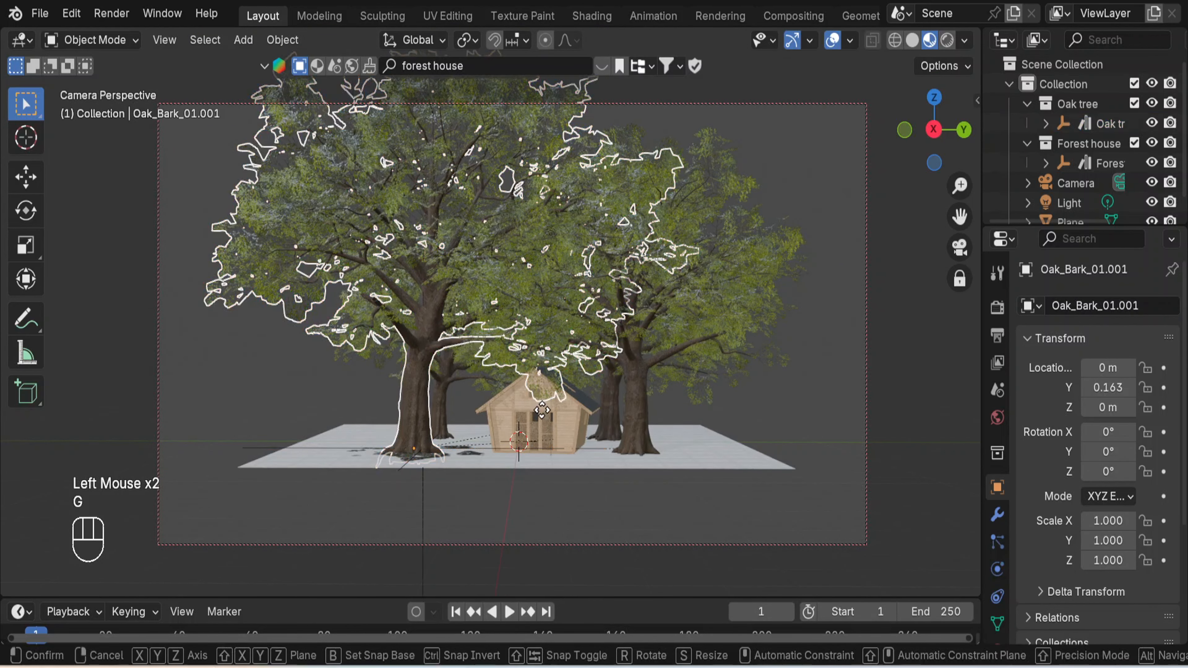
{"action": "key", "text": "y"}
{"action": "left_click", "coordinate": [518, 415]}
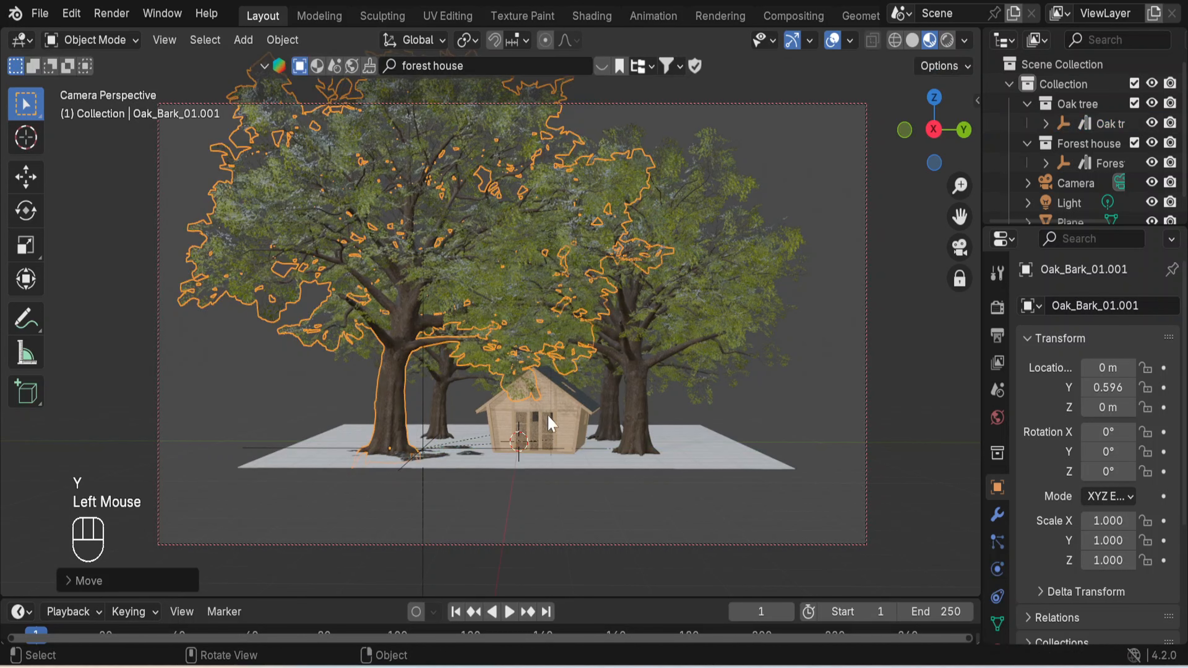
- Move the 0.801-scale front oak on the opposite side of the house outward along Y to about -4.28 m
{"action": "left_click", "coordinate": [647, 416]}
{"action": "key", "text": "g"}
{"action": "key", "text": "y"}
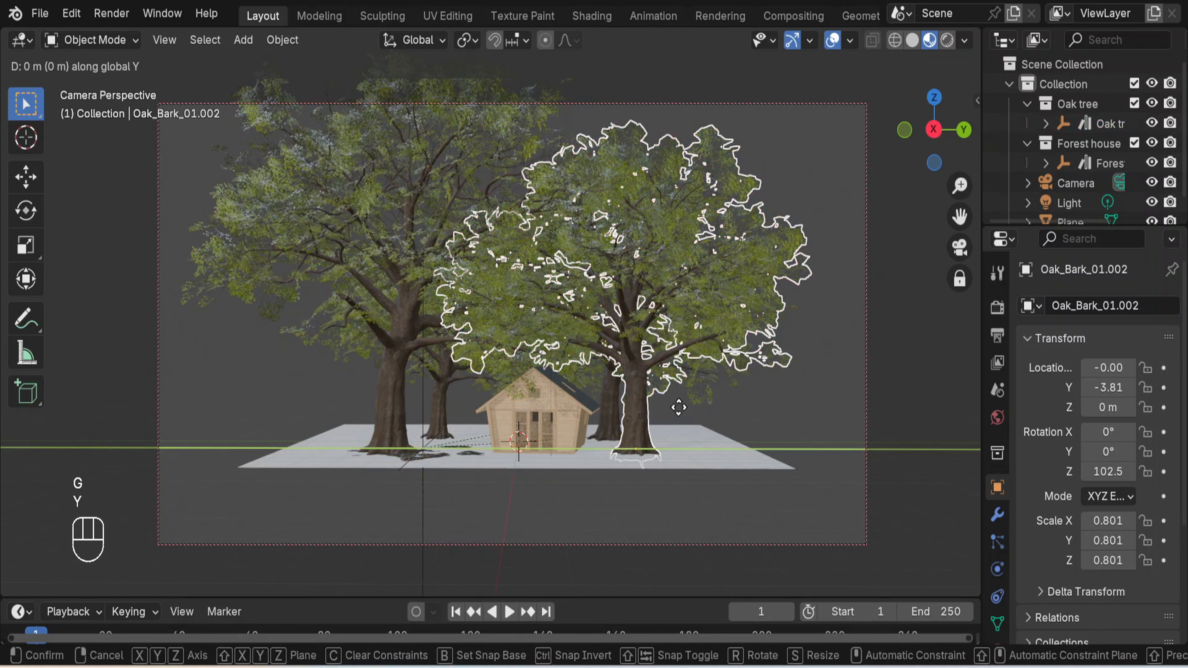
{"action": "left_click", "coordinate": [659, 420]}
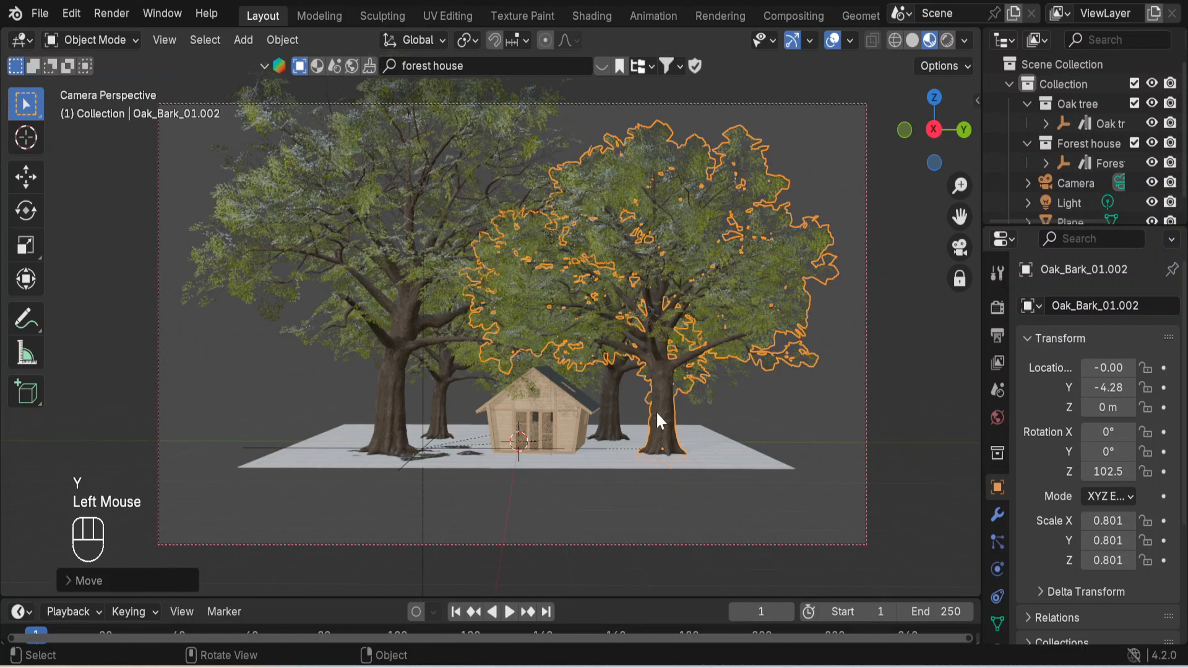
- Move the 0.752-scale oak behind the house along Y to about -3.91 m and deselect it
{"action": "left_click", "coordinate": [611, 402]}
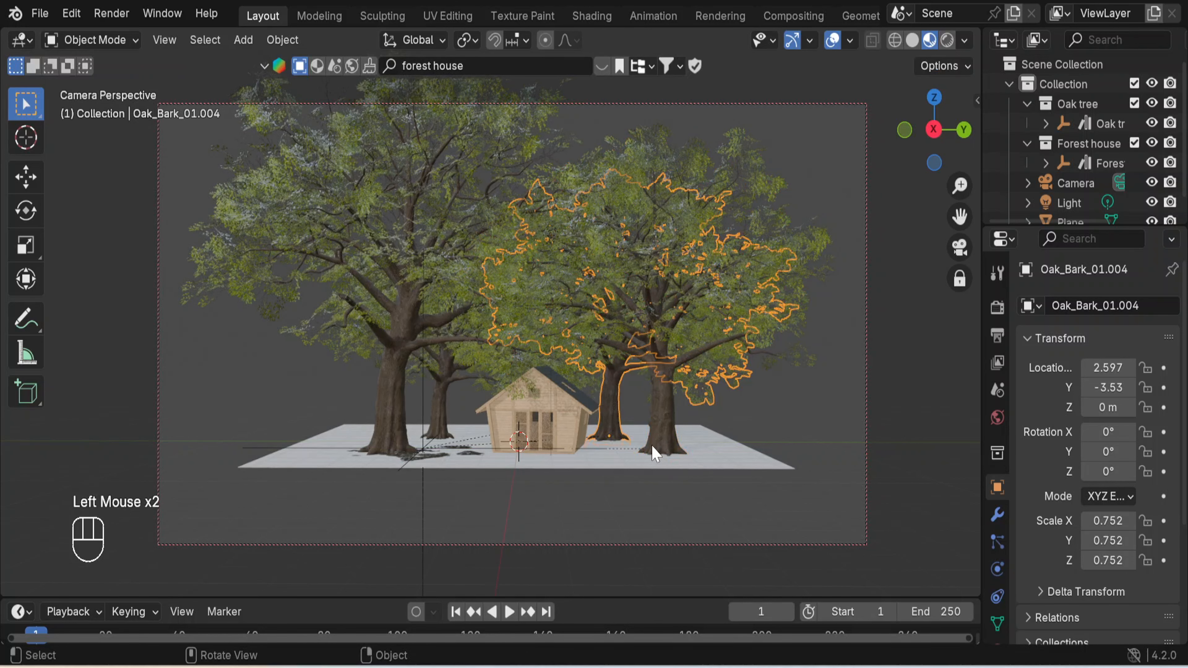
{"action": "key", "text": "g"}
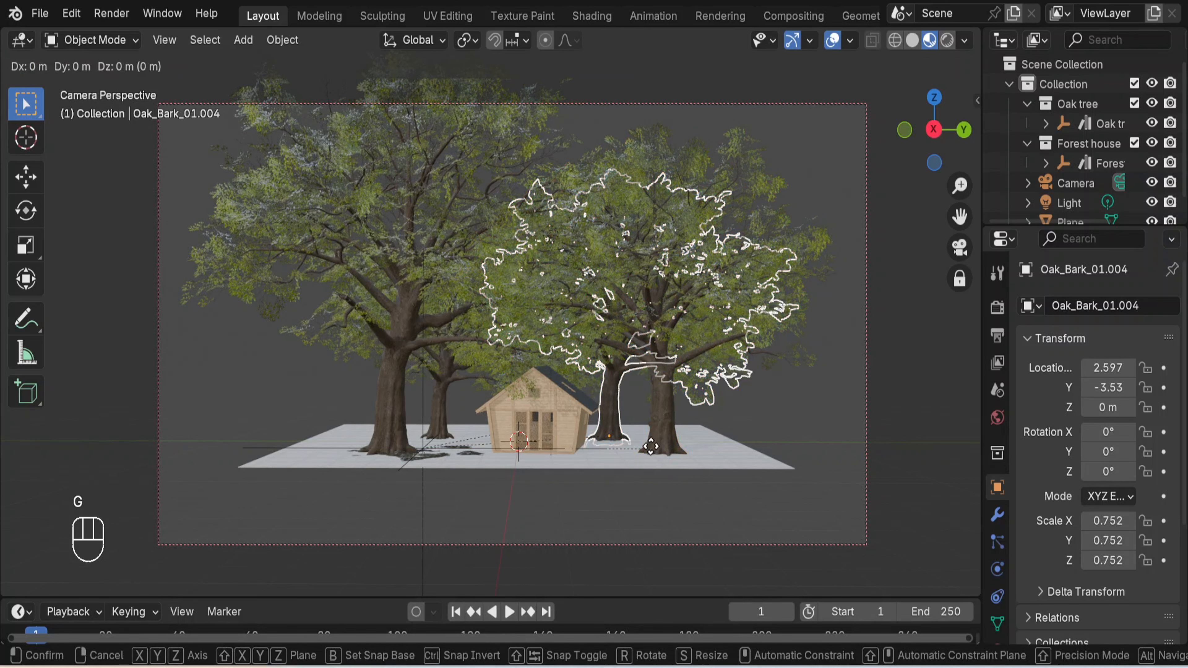
{"action": "key", "text": "y"}
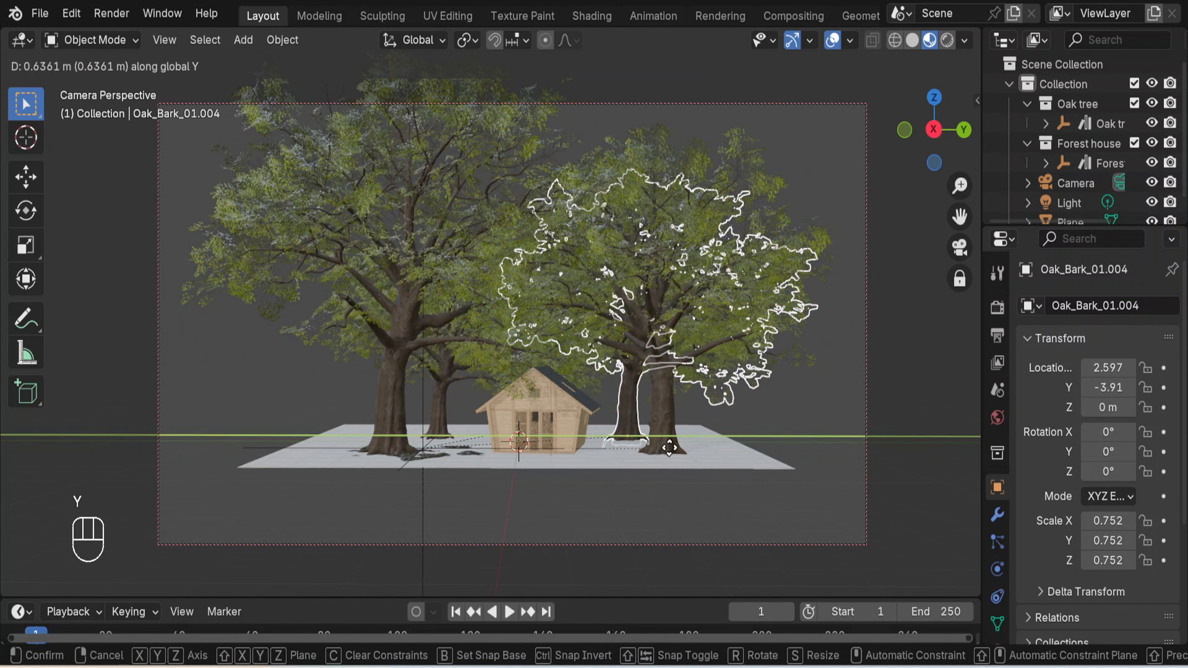
{"action": "left_click", "coordinate": [669, 448]}
{"action": "scroll", "coordinate": [649, 428], "scroll_direction": "up", "scroll_amount": 2}
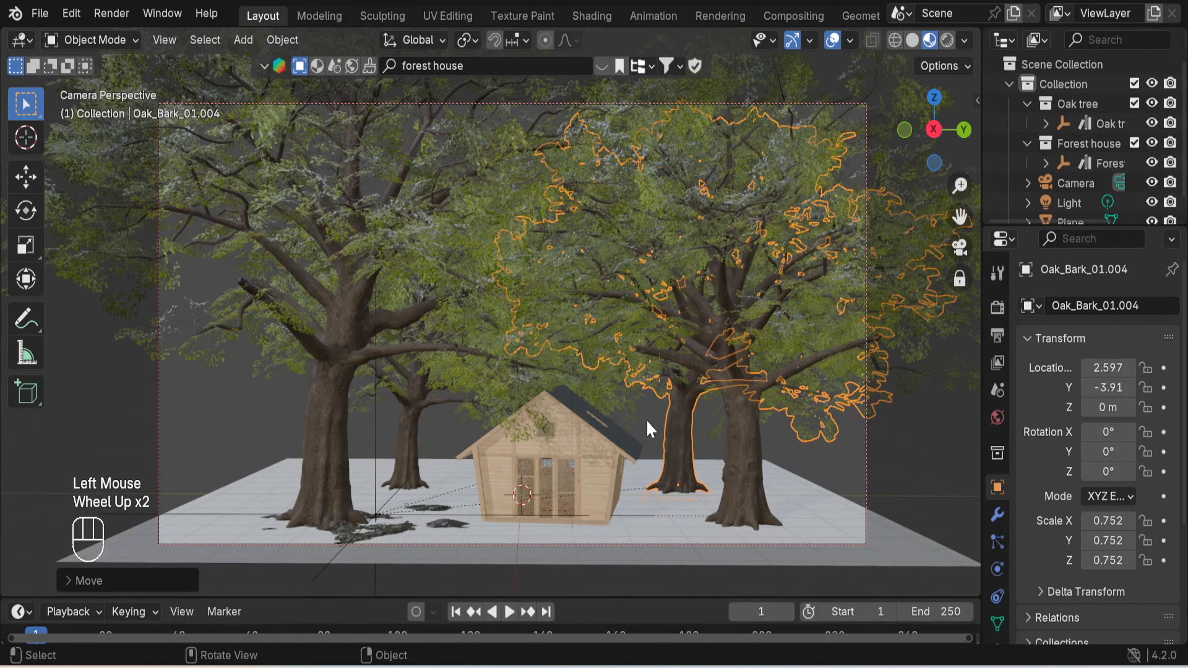
{"action": "left_click", "coordinate": [954, 415]}
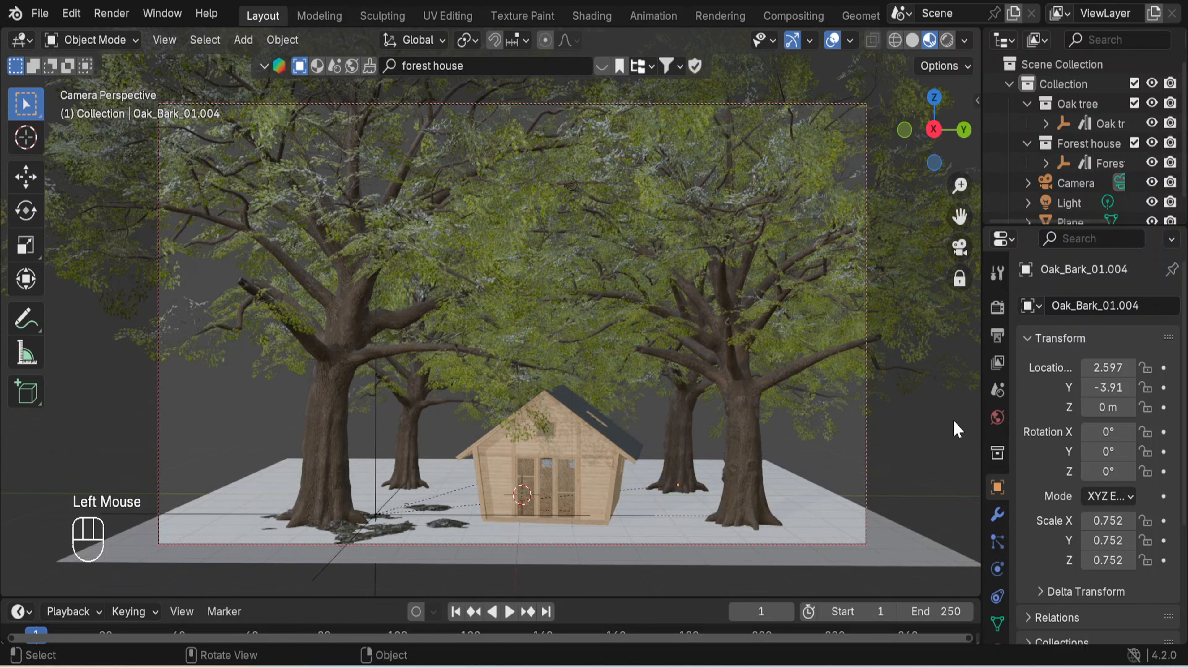
- Select the whole forest house by its parent empty, rotate it about -18° around Z to roughly -296°, and deselect it
{"action": "middle_click_drag", "start_coordinate": [630, 478], "coordinate": [629, 430]}
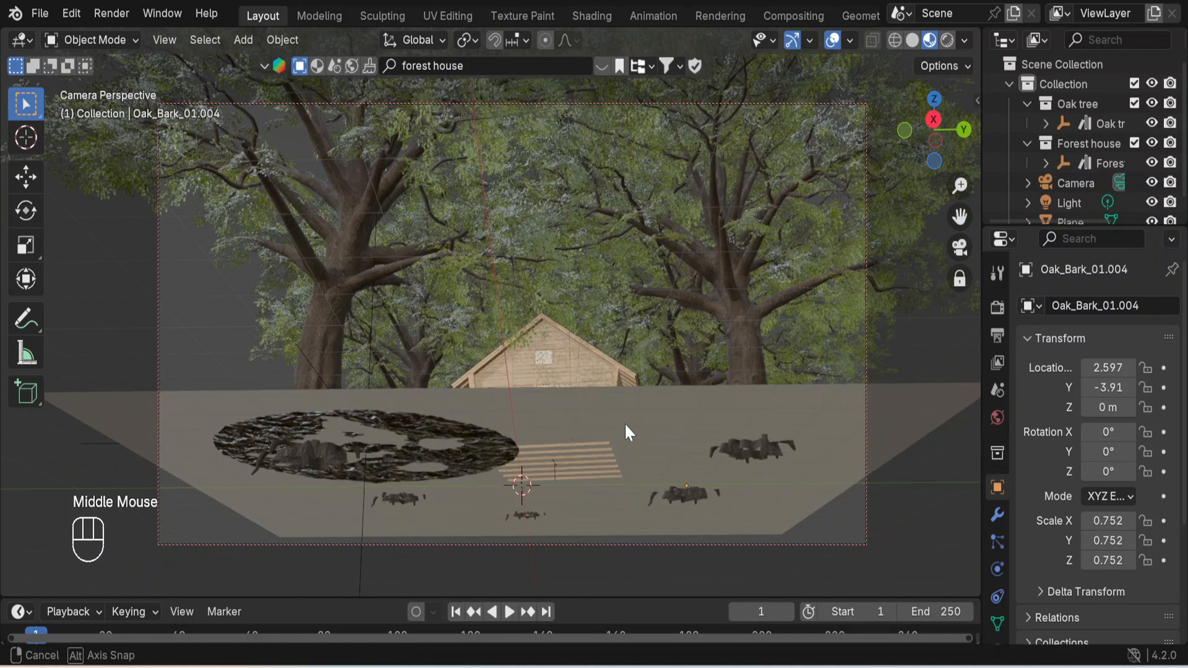
{"action": "left_click", "coordinate": [559, 482]}
{"action": "scroll", "coordinate": [572, 467], "scroll_direction": "up", "scroll_amount": 2}
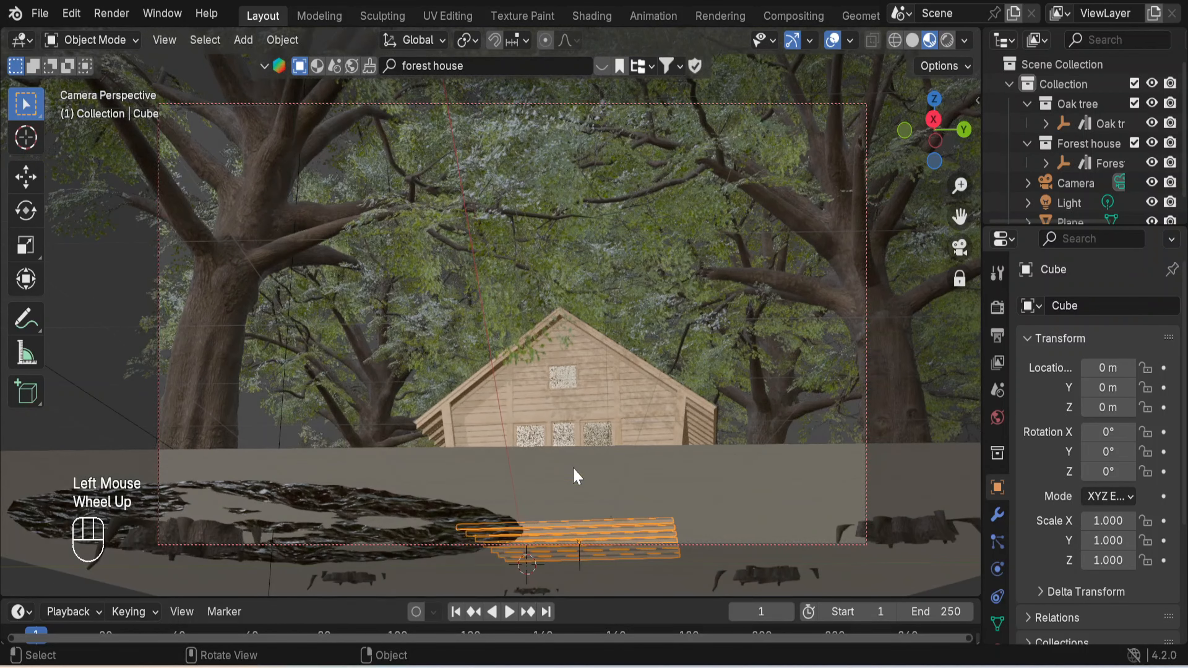
{"action": "middle_click_drag", "start_coordinate": [612, 475], "coordinate": [606, 333], "text": "shift"}
{"action": "scroll", "coordinate": [607, 333], "scroll_direction": "up", "scroll_amount": 1, "text": "shift"}
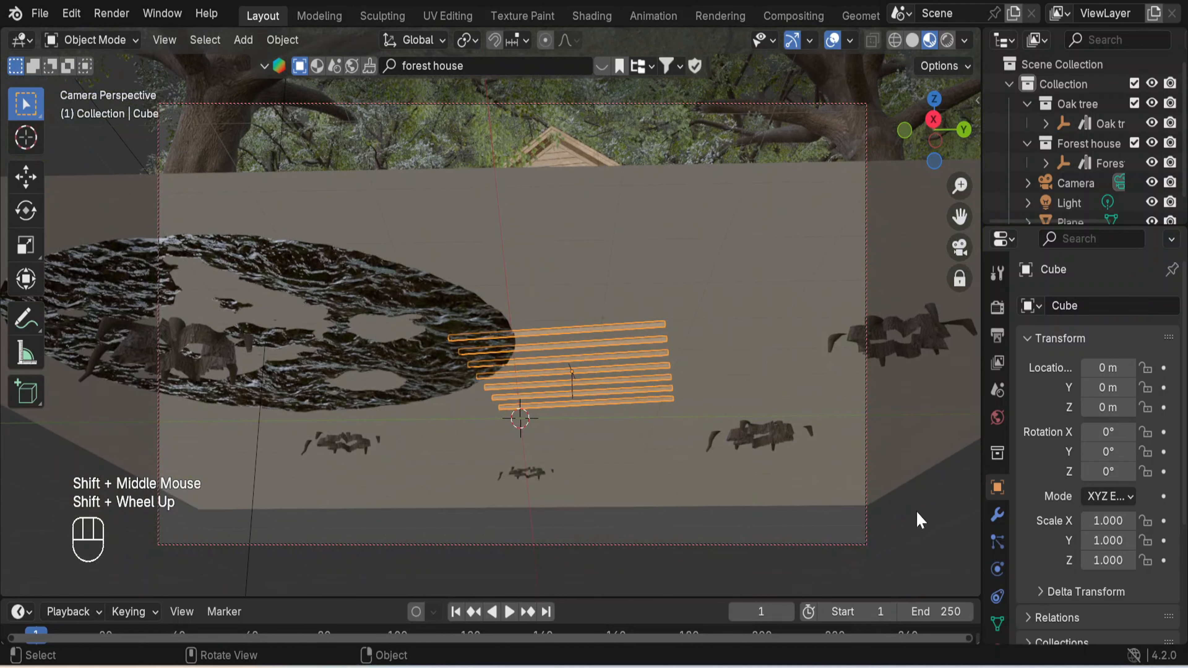
{"action": "left_click", "coordinate": [776, 484]}
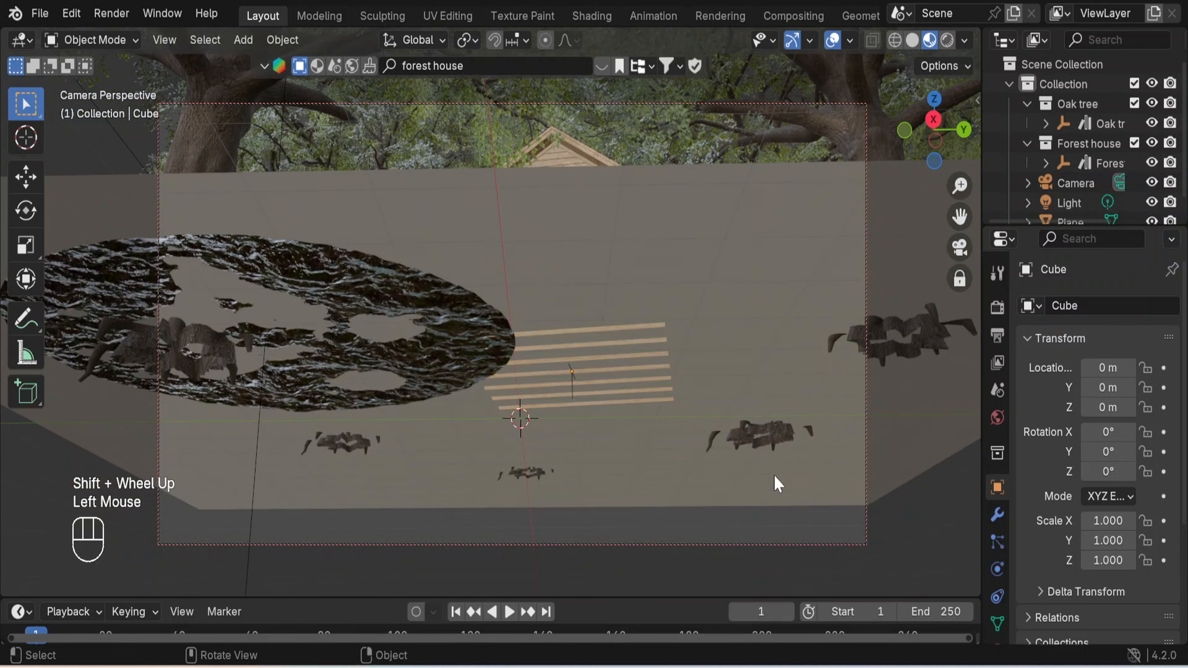
{"action": "double_click", "coordinate": [572, 391]}
{"action": "scroll", "coordinate": [597, 376], "scroll_direction": "down", "scroll_amount": 4}
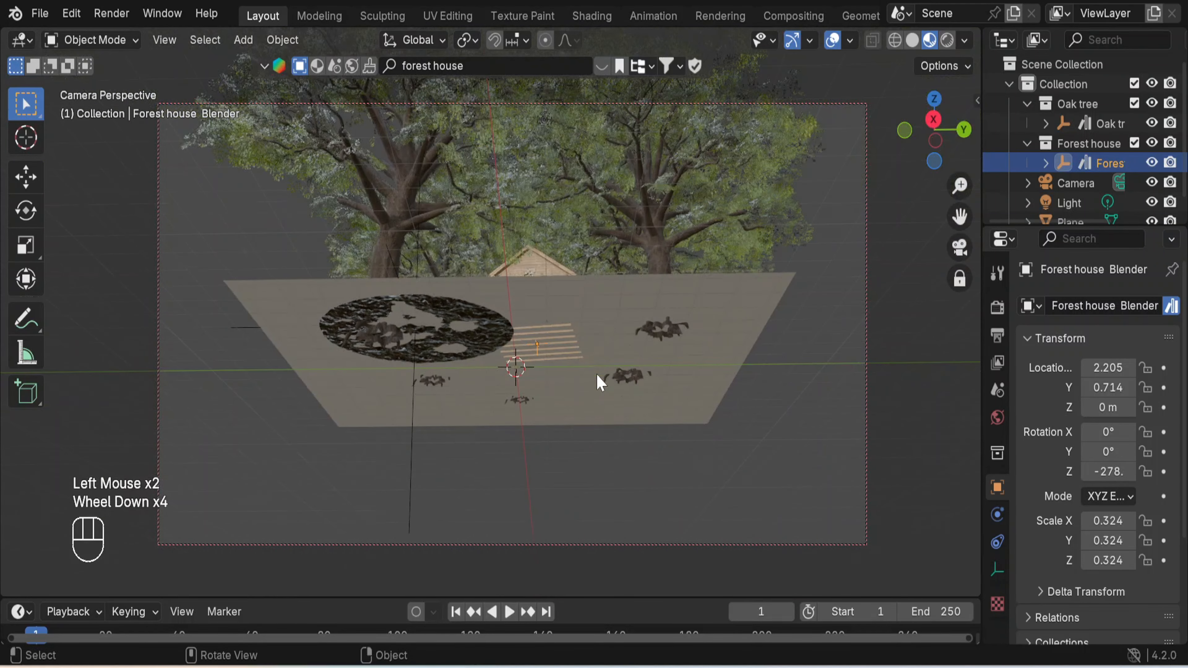
{"action": "mouse_move", "coordinate": [600, 383]}
{"action": "middle_mouse_down"}
{"action": "mouse_move", "coordinate": [579, 396]}
{"action": "mouse_move", "coordinate": [581, 382]}
{"action": "middle_mouse_up"}
{"action": "key", "text": "r"}
{"action": "key", "text": "z"}
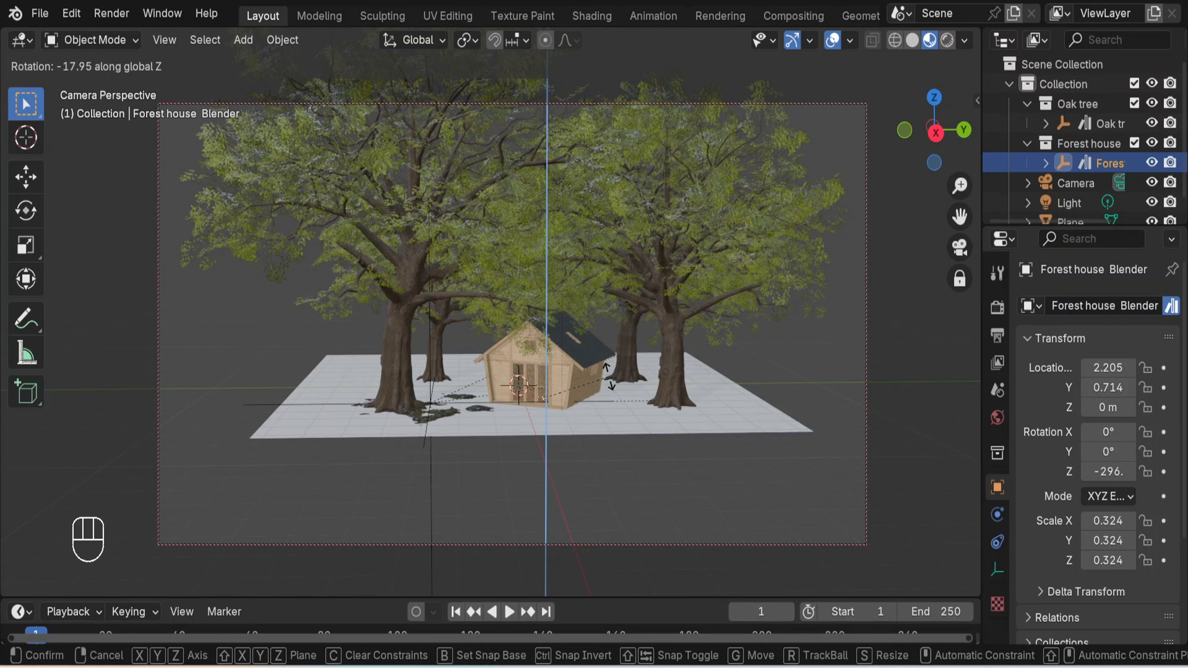
{"action": "left_click", "coordinate": [609, 378]}
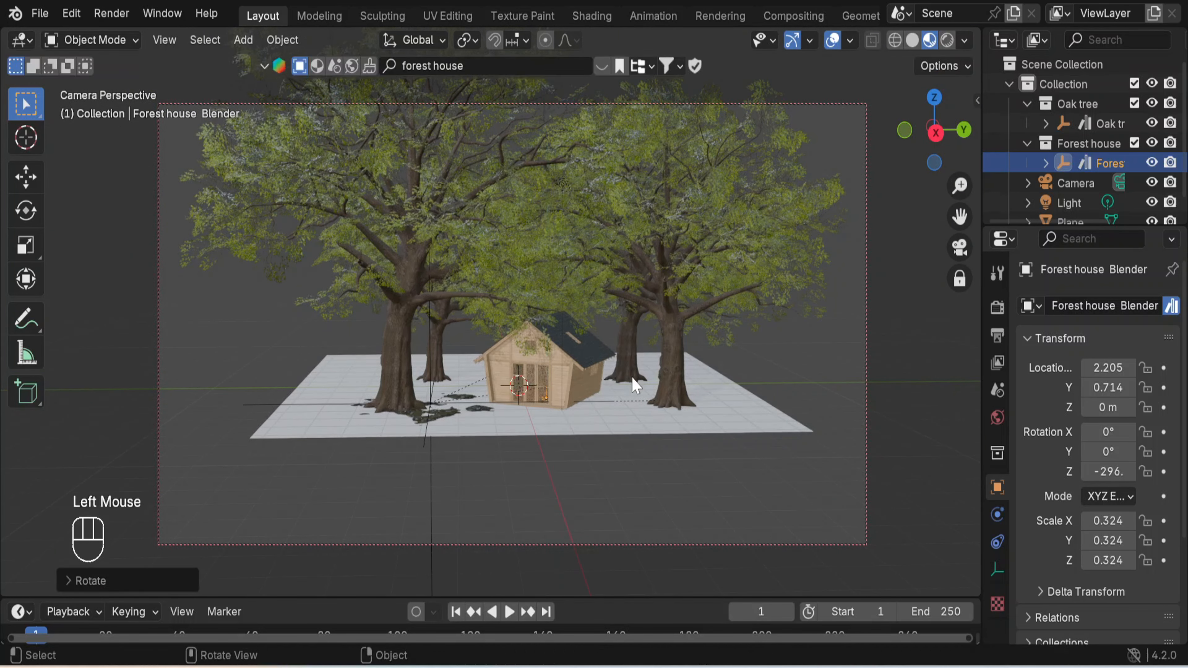
{"action": "double_click", "coordinate": [905, 370]}
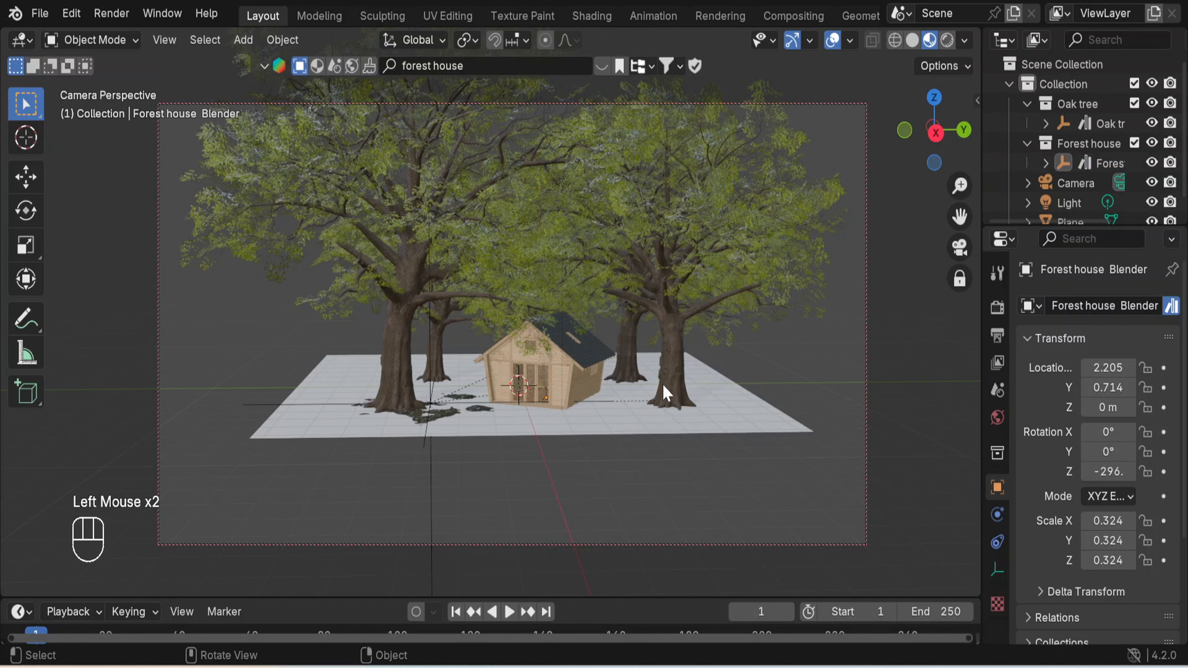
- Examine the rotated house and the surrounding oaks from several viewing angles and distances
{"action": "scroll", "coordinate": [663, 386], "scroll_direction": "up", "scroll_amount": 3}
{"action": "scroll", "coordinate": [663, 386], "scroll_direction": "down", "scroll_amount": 1}
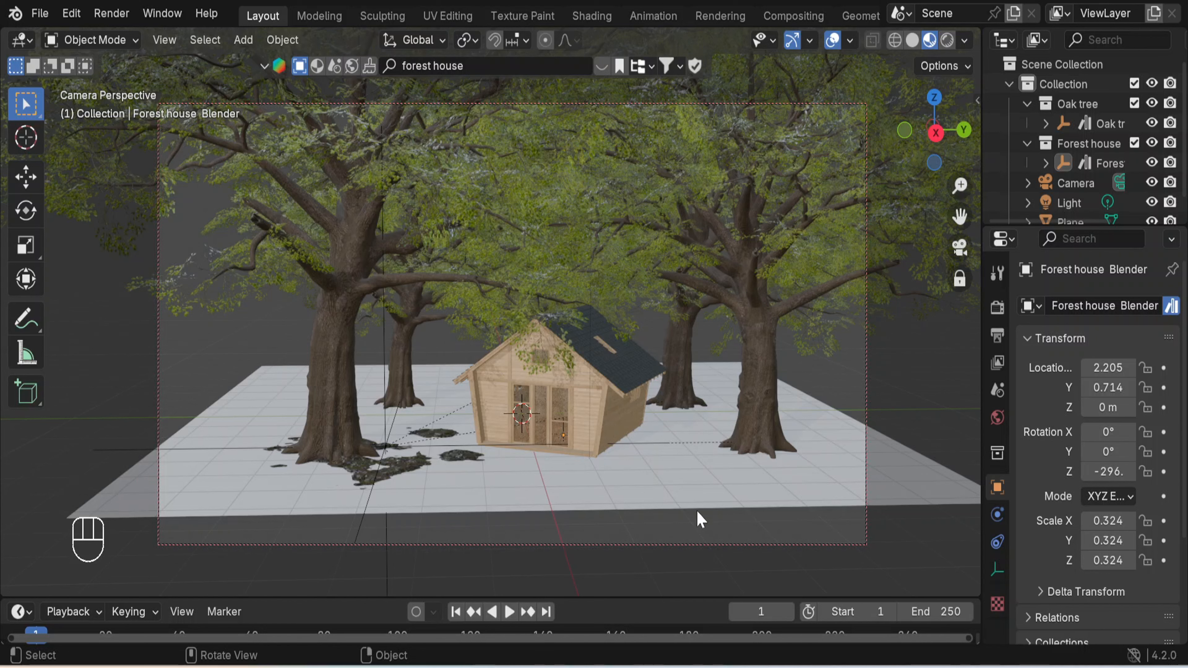
{"action": "key", "text": "s"}
{"action": "left_click", "coordinate": [828, 440]}
{"action": "middle_click_drag", "start_coordinate": [827, 440], "coordinate": [786, 447]}
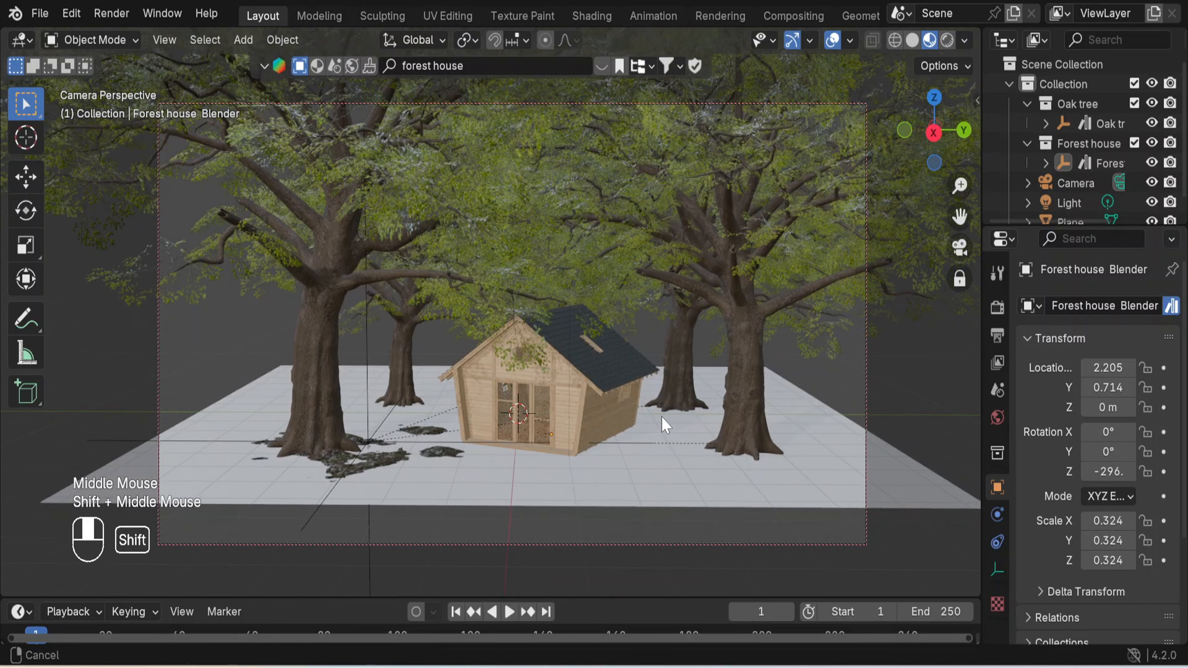
{"action": "middle_click_drag", "start_coordinate": [665, 416], "coordinate": [684, 472], "text": "shift"}
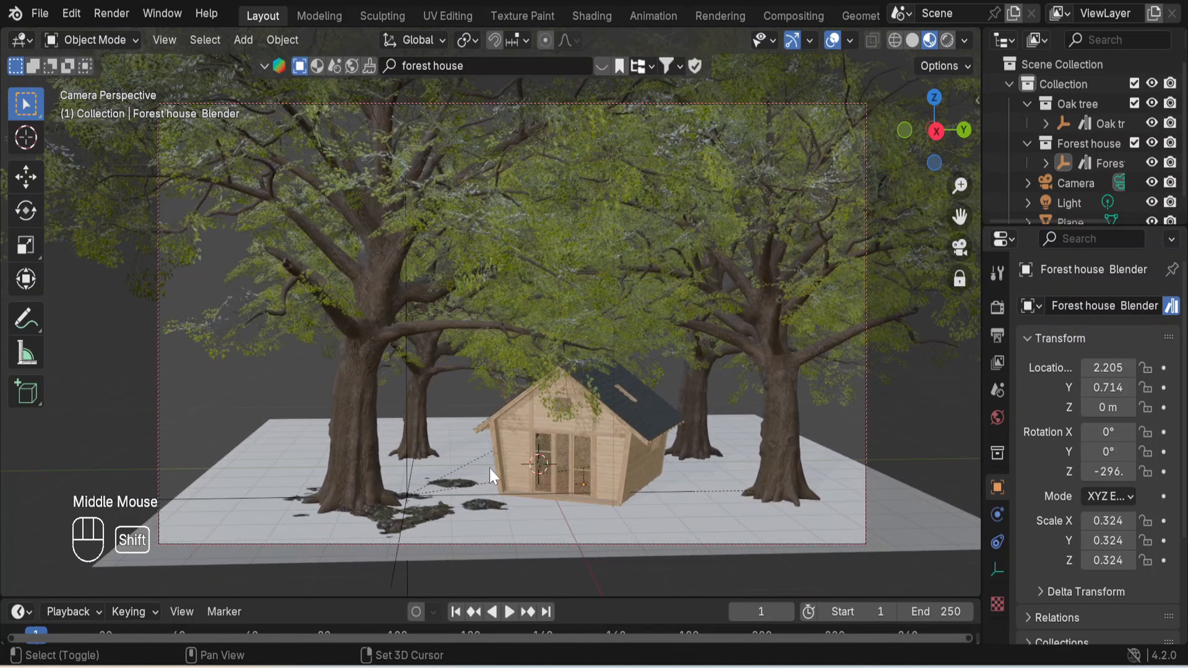
{"action": "middle_click_drag", "start_coordinate": [491, 477], "coordinate": [472, 472], "text": "shift"}
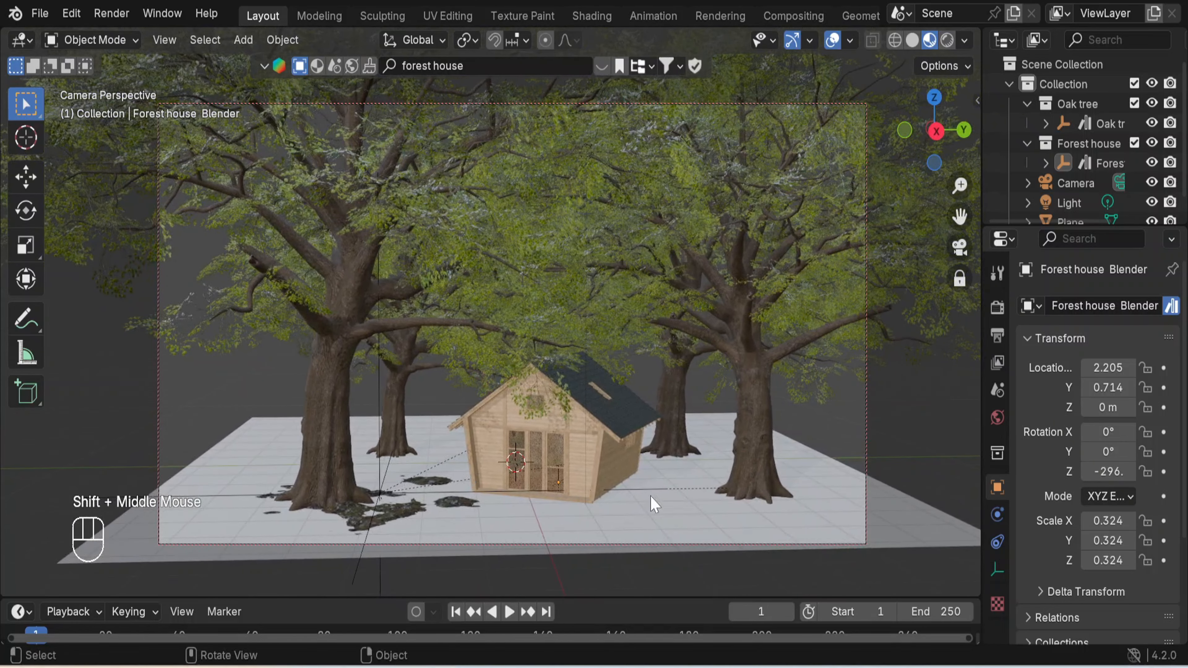
{"action": "middle_click_drag", "start_coordinate": [652, 499], "coordinate": [648, 497]}
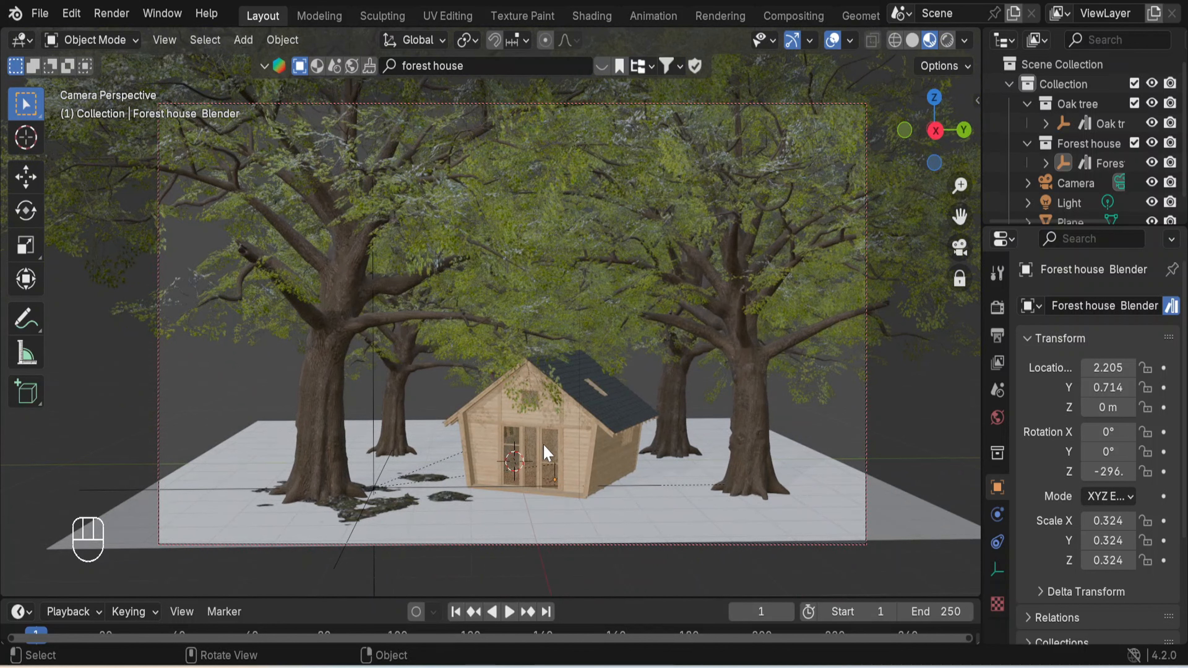
- Add a second copy of the wooden forest house behind the large front oak, at about X -0.29 m, Y -6.00 m
{"action": "left_click", "coordinate": [602, 66]}
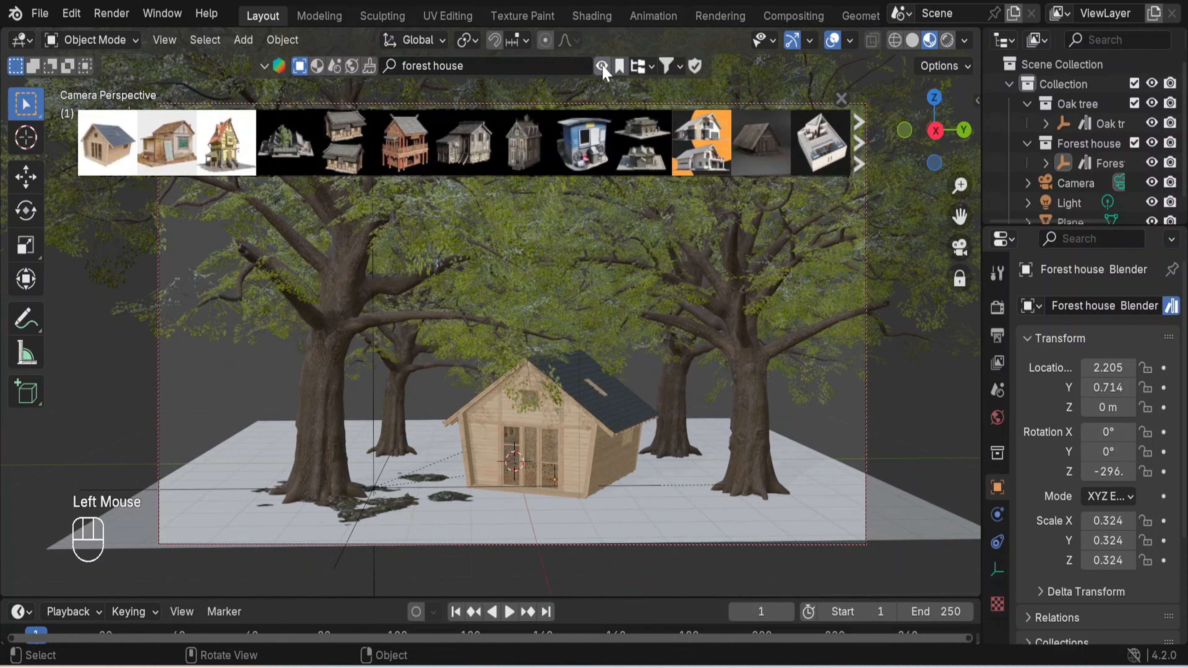
{"action": "mouse_move", "coordinate": [311, 174]}
{"action": "left_click_drag", "start_coordinate": [114, 145], "coordinate": [252, 464]}
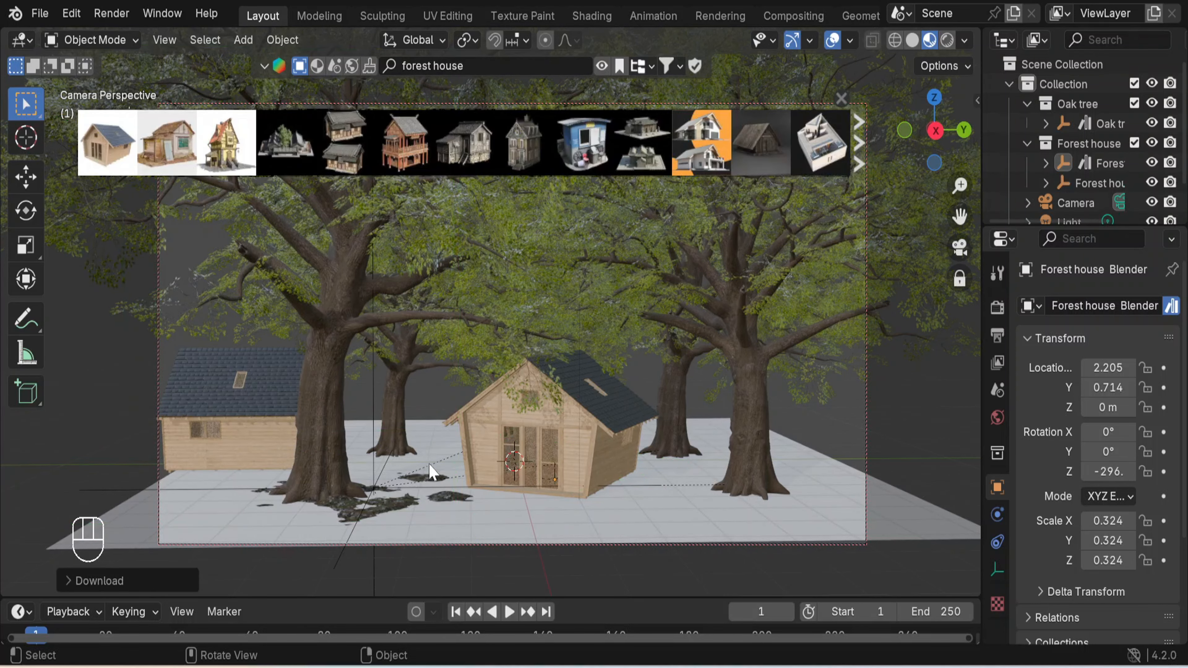
- Select the second forest house by its parent empty and rotate it around Z to about 142.3°
{"action": "middle_click_drag", "start_coordinate": [417, 468], "coordinate": [269, 466]}
{"action": "left_click", "coordinate": [273, 452]}
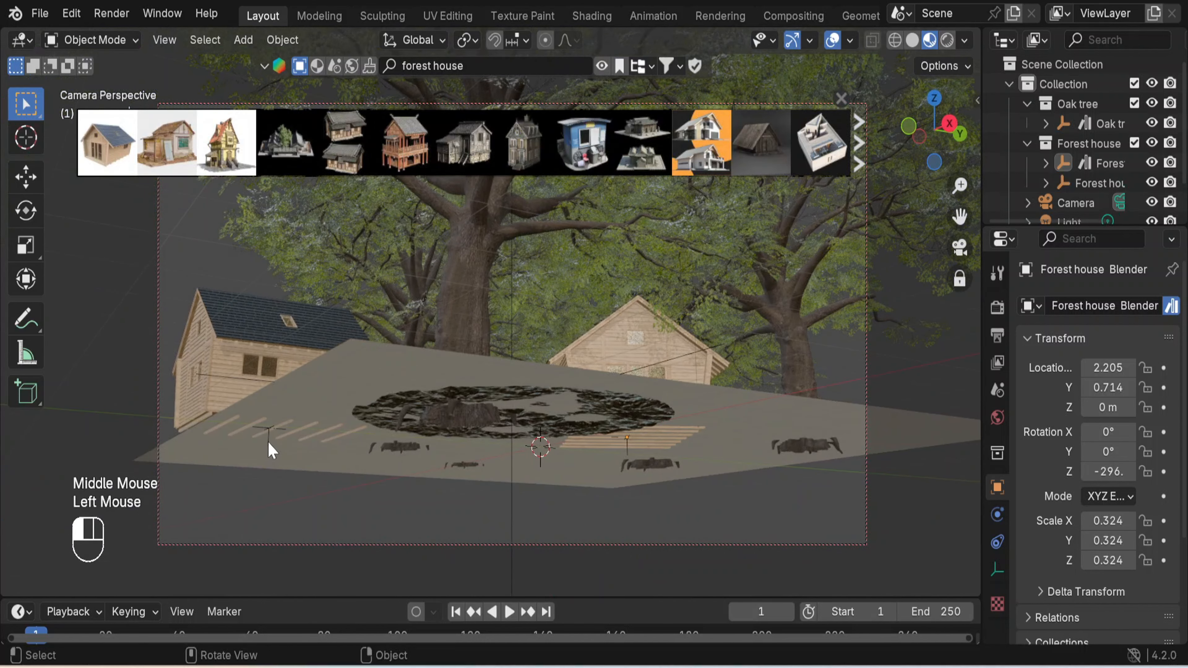
{"action": "scroll", "coordinate": [568, 325], "scroll_direction": "down", "scroll_amount": 2}
{"action": "middle_click_drag", "start_coordinate": [568, 325], "coordinate": [487, 388]}
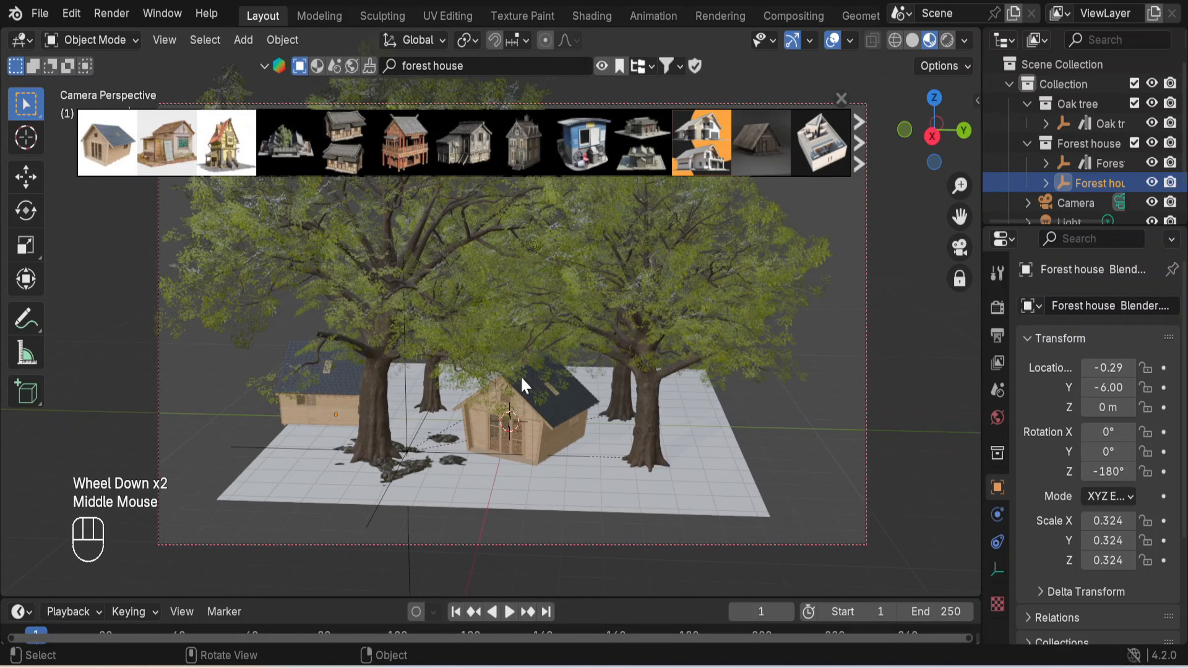
{"action": "key", "text": "r"}
{"action": "key", "text": "z"}
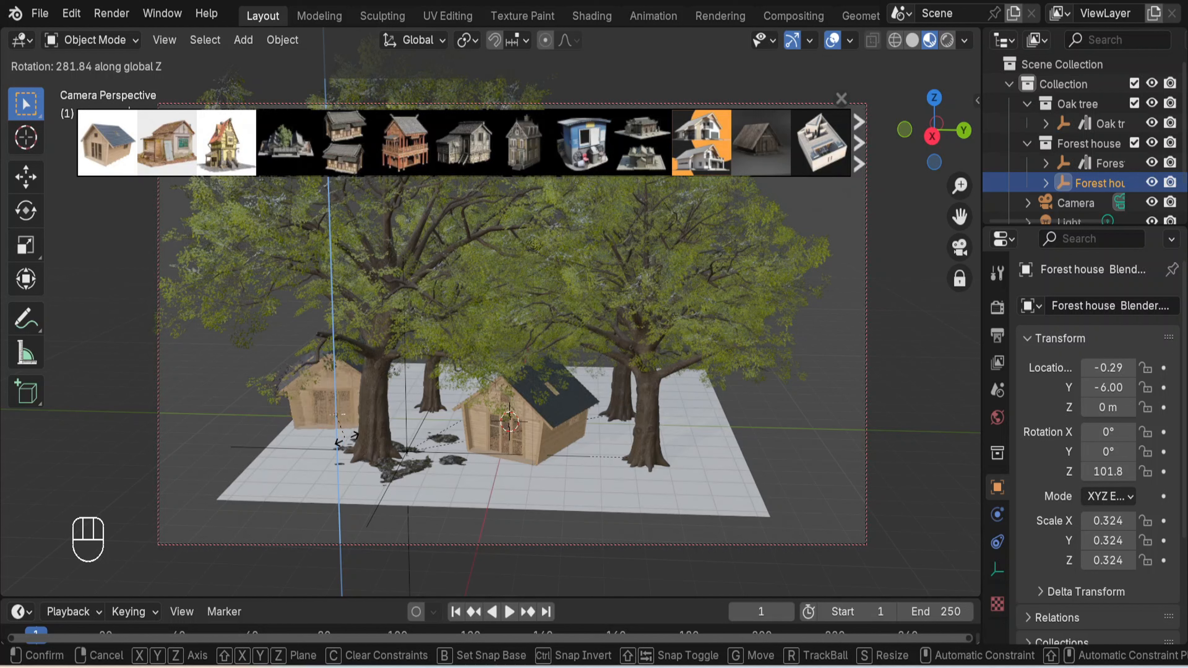
{"action": "left_click", "coordinate": [499, 449]}
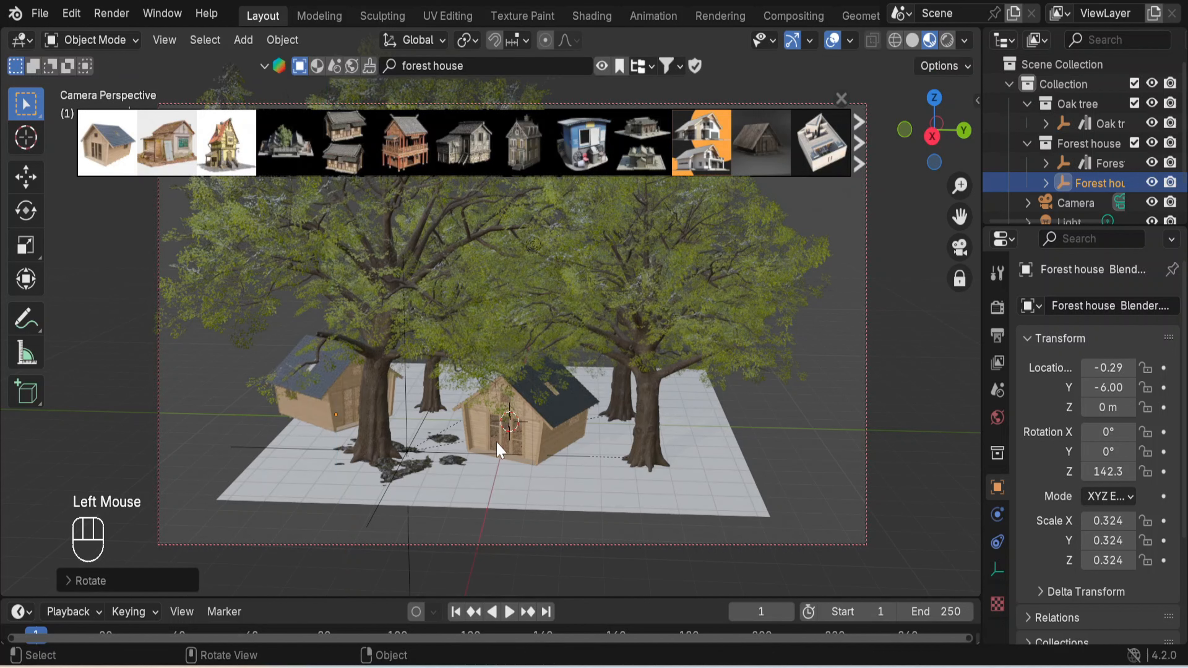
- Move the second forest house along Y to about -5.27 m, closer to the first house
{"action": "key", "text": "g"}
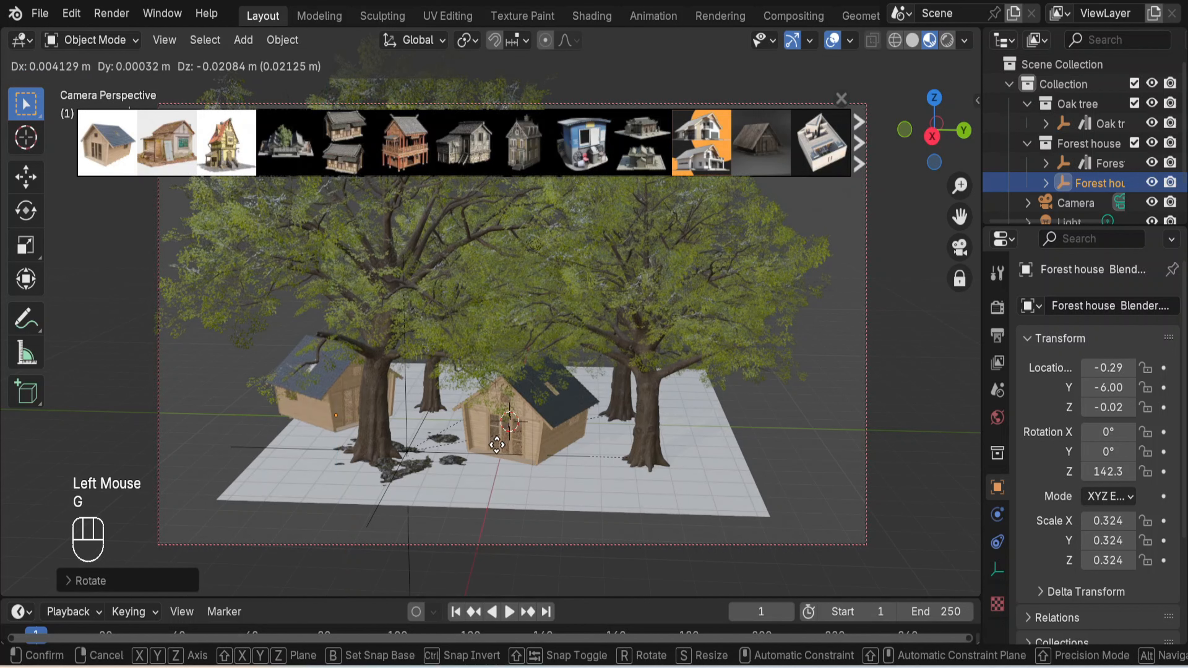
{"action": "key", "text": "y"}
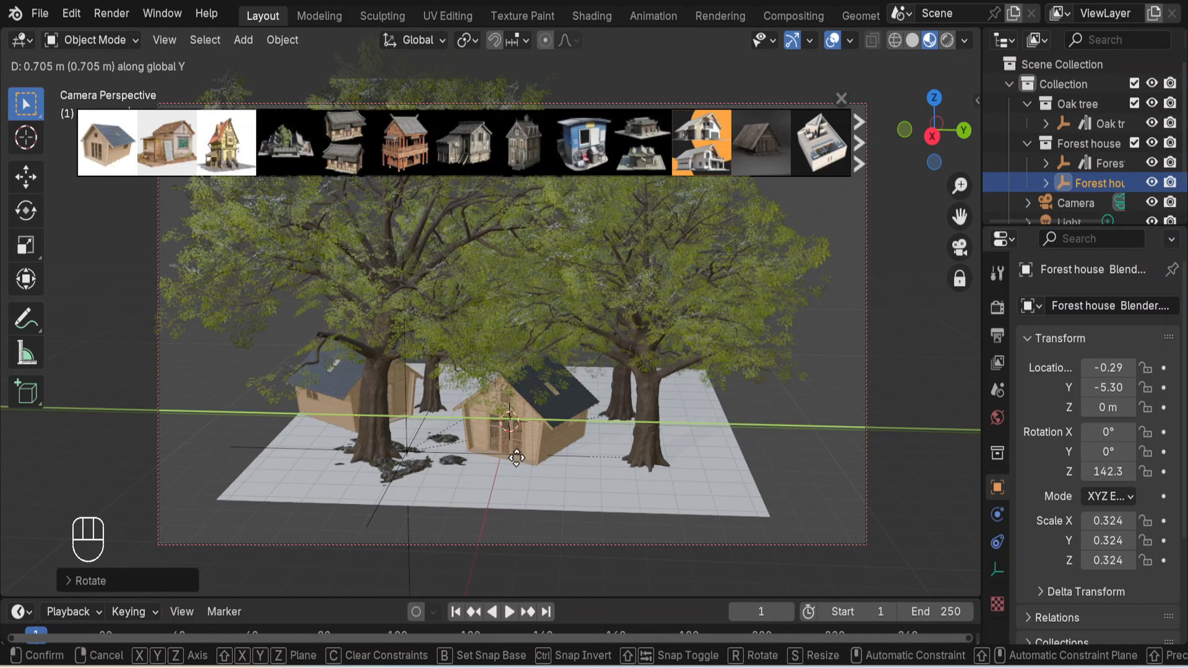
{"action": "left_click", "coordinate": [519, 461]}
- Move the large unscaled front oak along Y to about 1.773 m, deselect it, and close the asset search results
{"action": "double_click", "coordinate": [390, 456]}
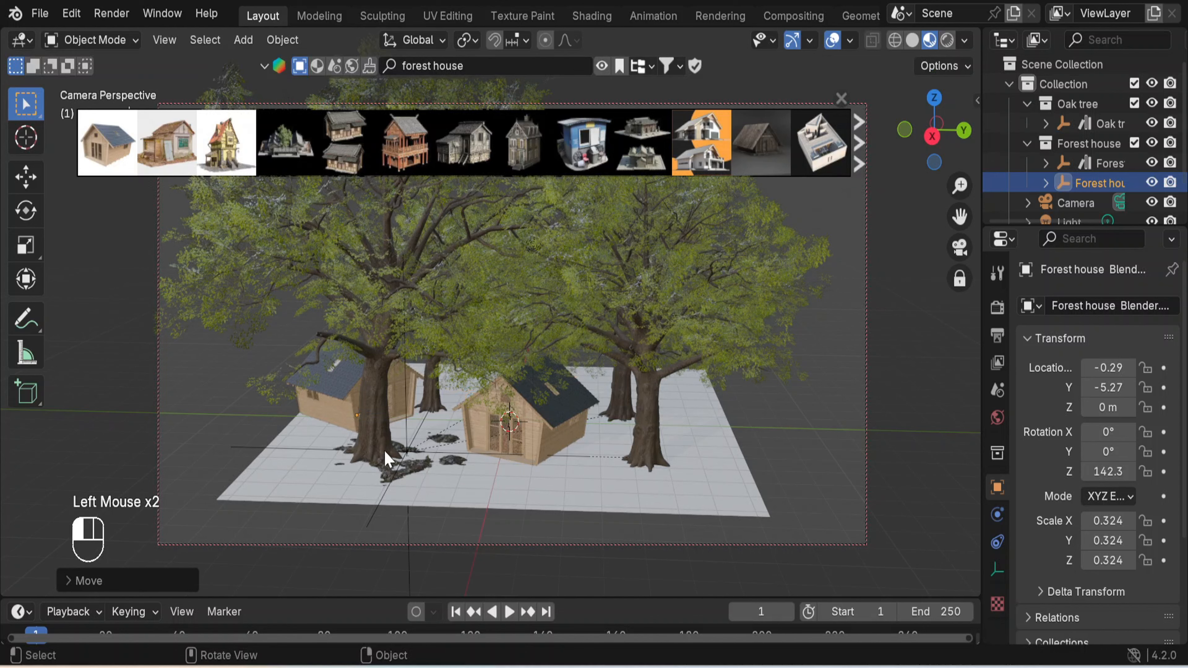
{"action": "key", "text": "g"}
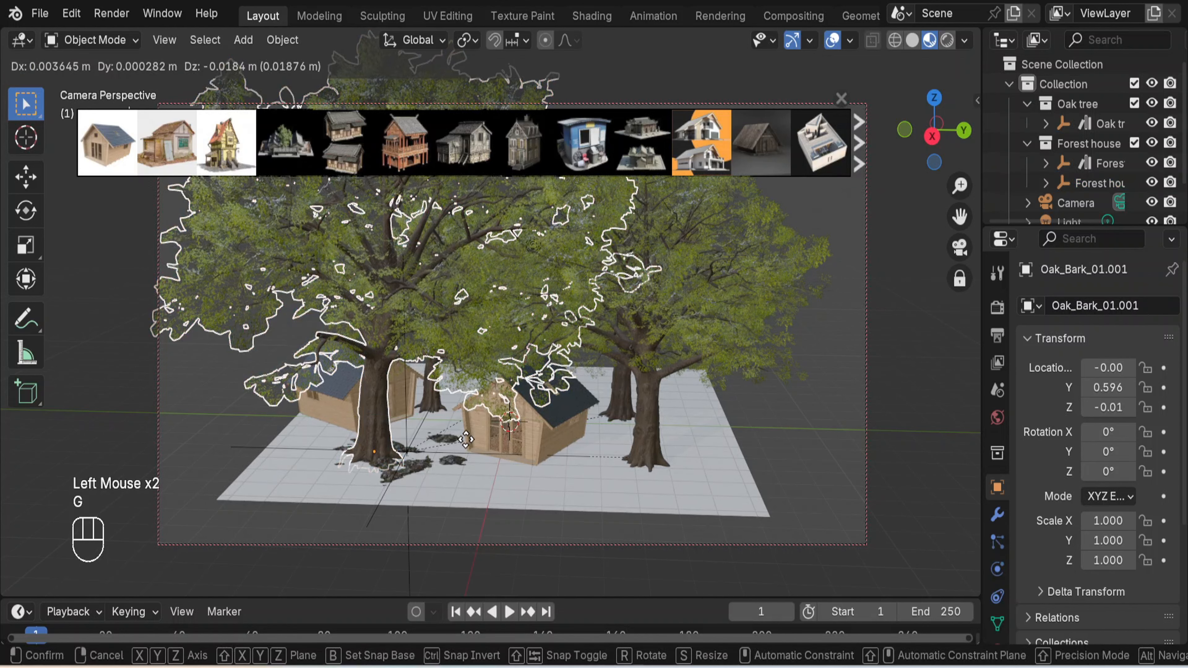
{"action": "key", "text": "y"}
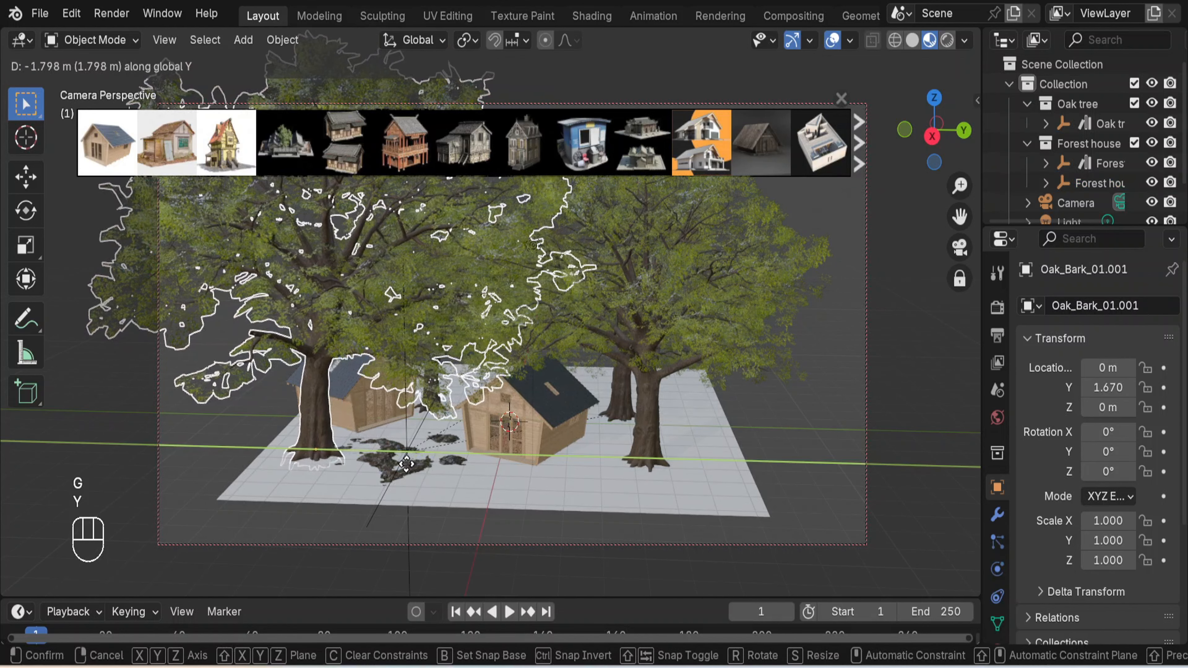
{"action": "left_click", "coordinate": [596, 467]}
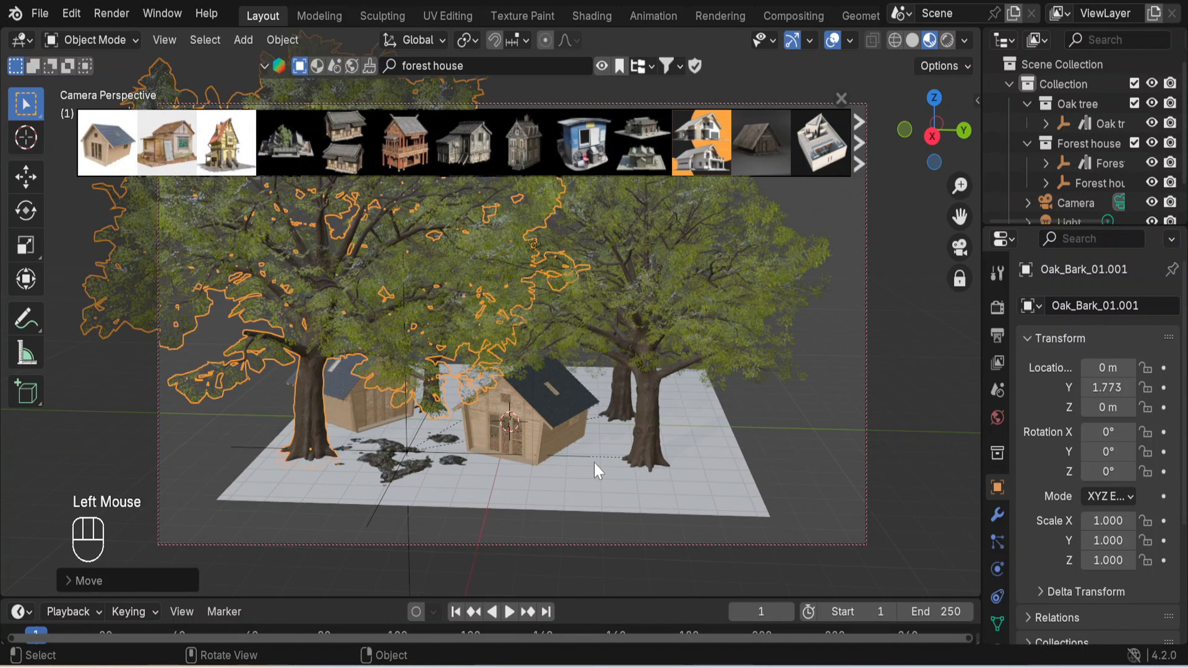
{"action": "middle_click_drag", "start_coordinate": [596, 467], "coordinate": [611, 446]}
{"action": "scroll", "coordinate": [540, 382], "scroll_direction": "up", "scroll_amount": 1}
{"action": "scroll", "coordinate": [544, 405], "scroll_direction": "up", "scroll_amount": 1}
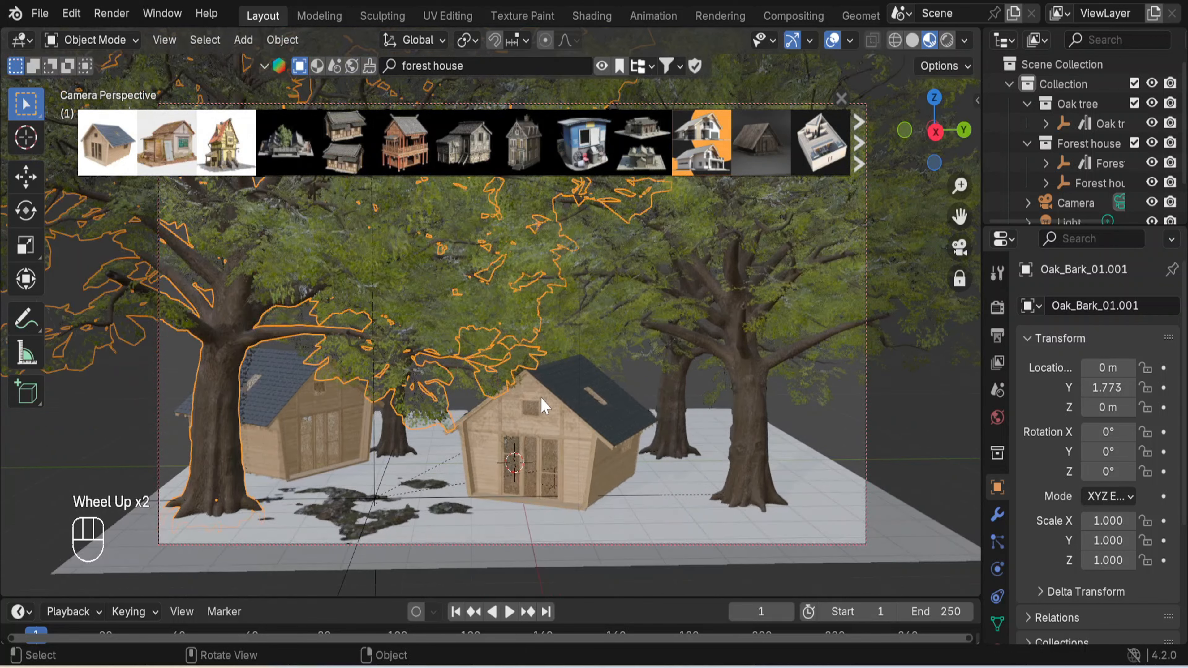
{"action": "left_click", "coordinate": [923, 424]}
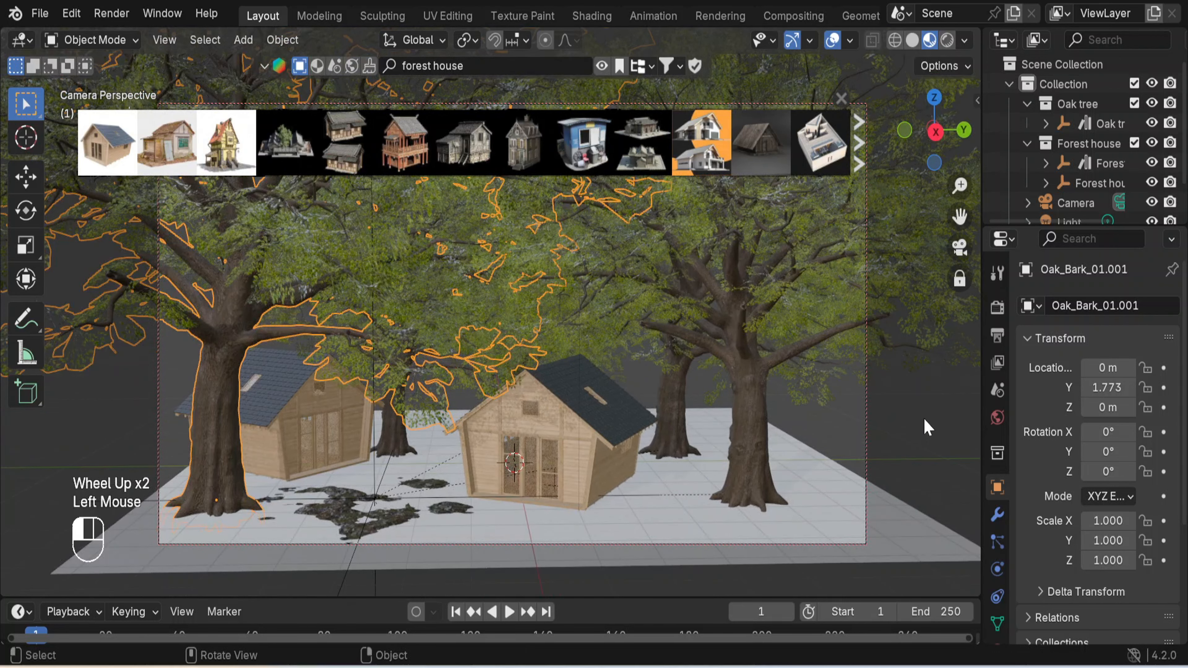
{"action": "middle_click_drag", "start_coordinate": [620, 429], "coordinate": [617, 422]}
{"action": "left_click", "coordinate": [840, 99]}
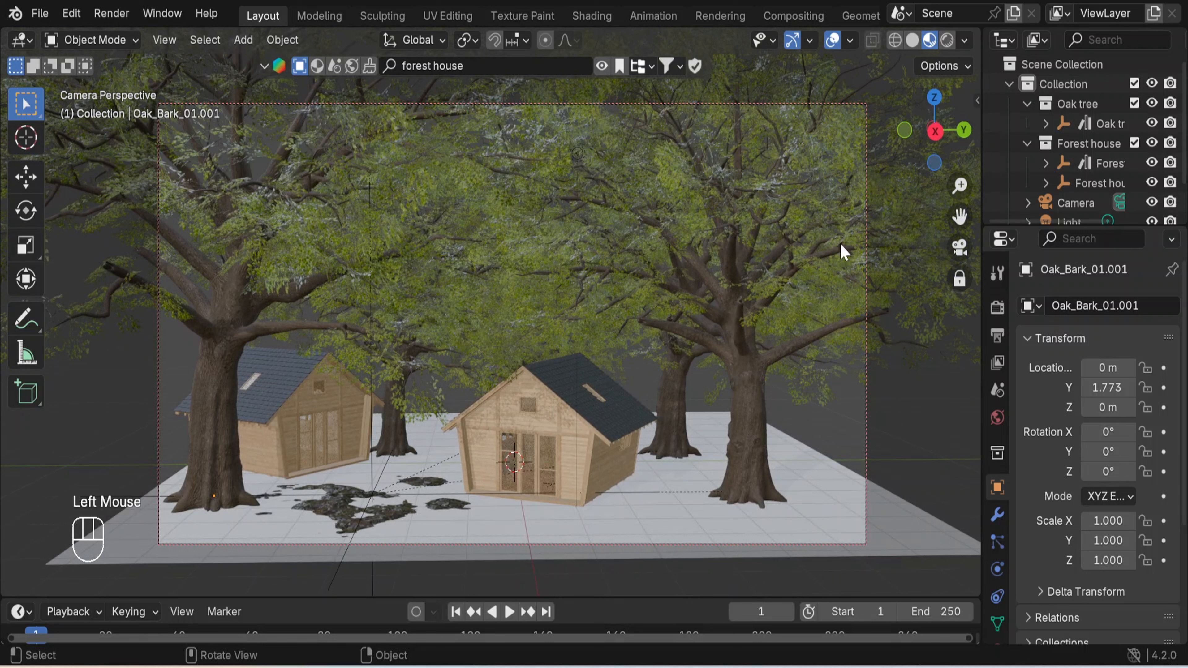
- Select the ground plane, clear the model search, and search the material library for "ground"
{"action": "left_click", "coordinate": [897, 536]}
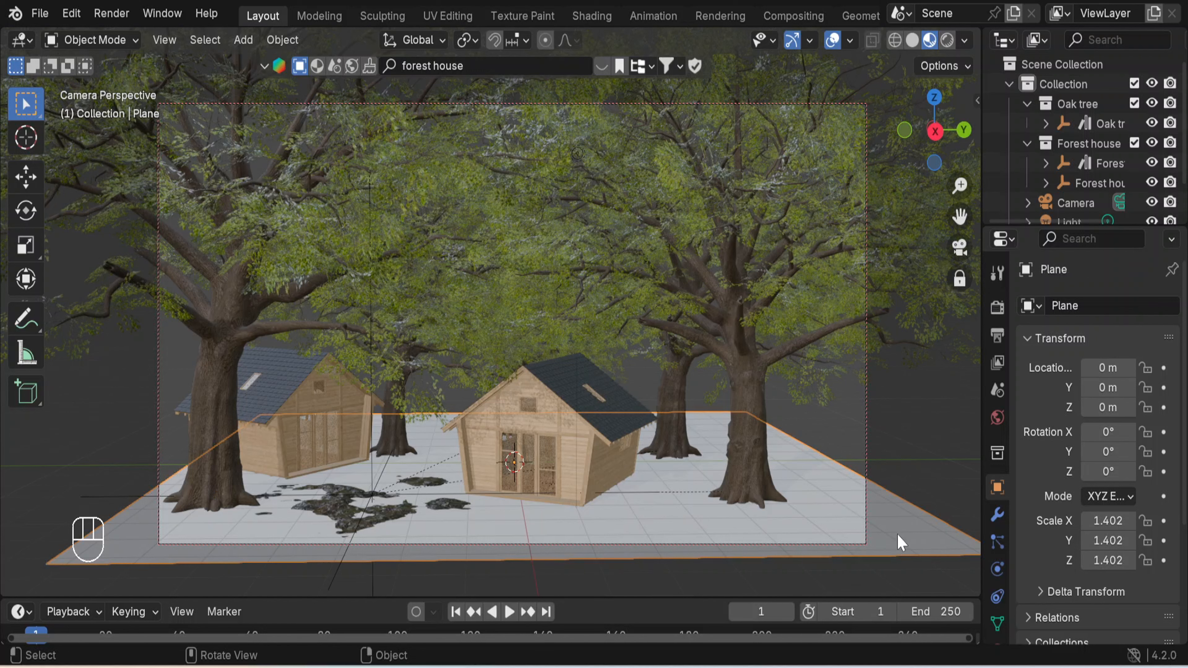
{"action": "left_click", "coordinate": [517, 66]}
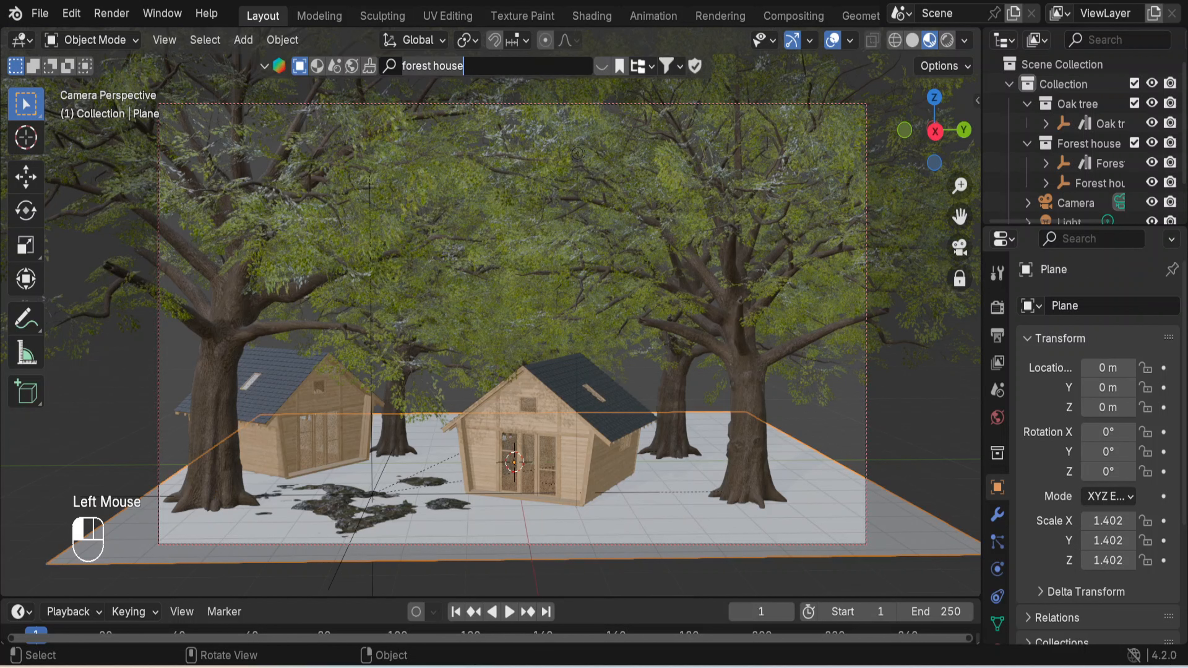
{"action": "key", "text": "ctrl+a"}
{"action": "key", "text": "BackSpace"}
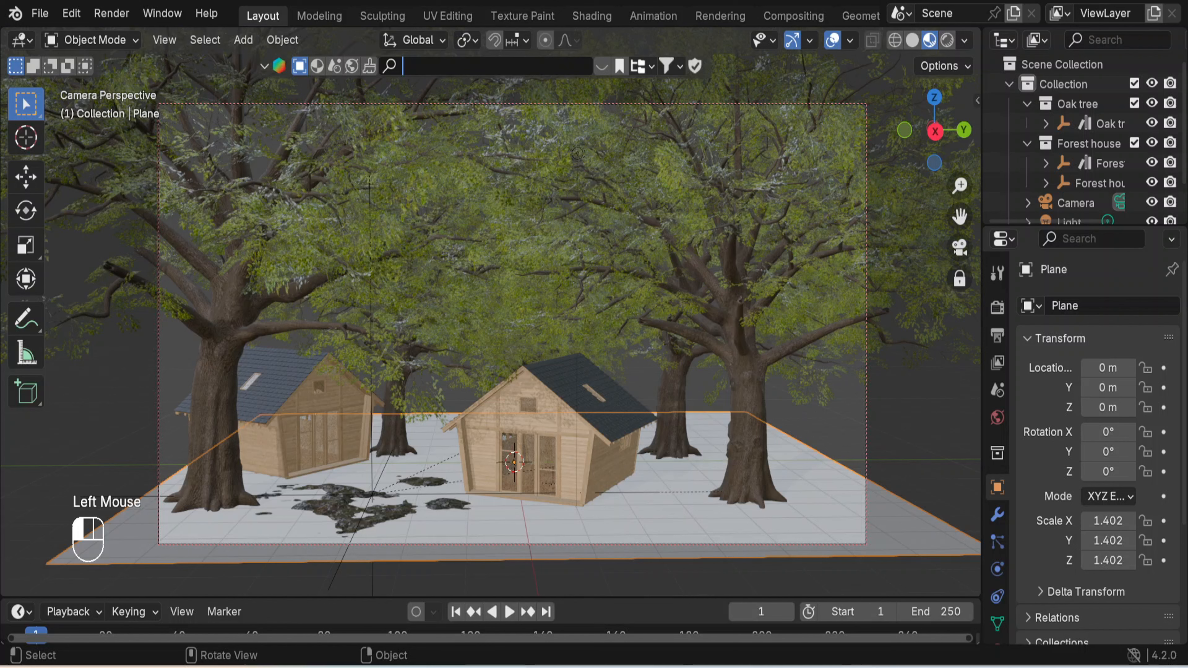
{"action": "left_click", "coordinate": [322, 72]}
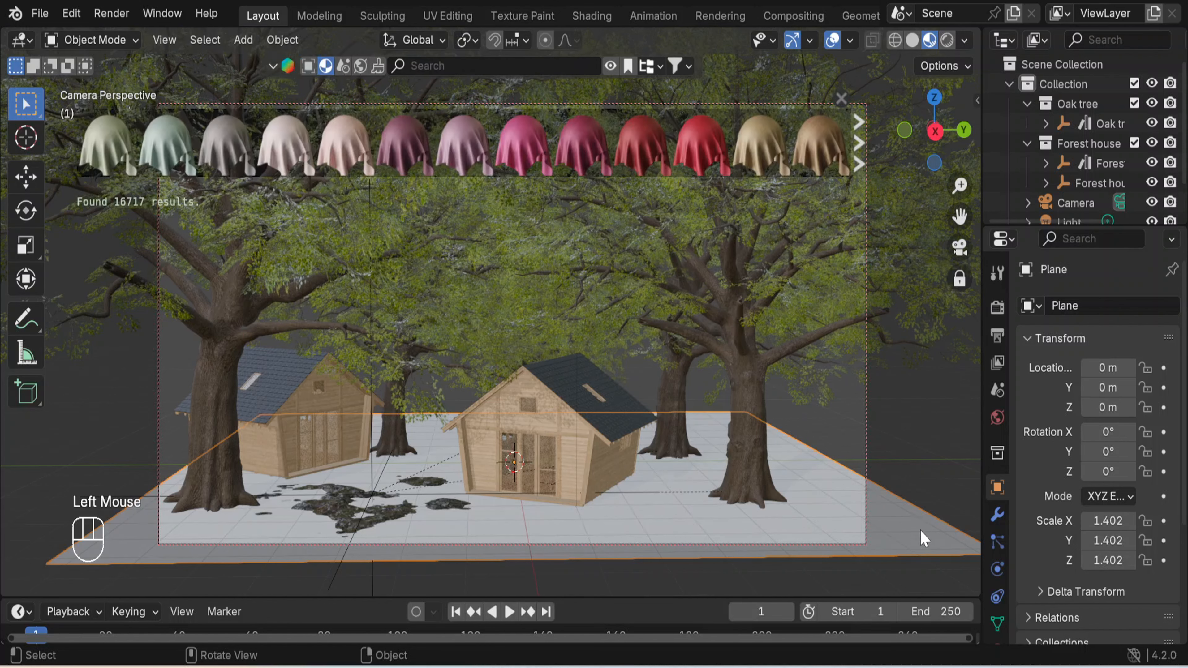
{"action": "left_click", "coordinate": [454, 68]}
{"action": "type", "text": "groun"}
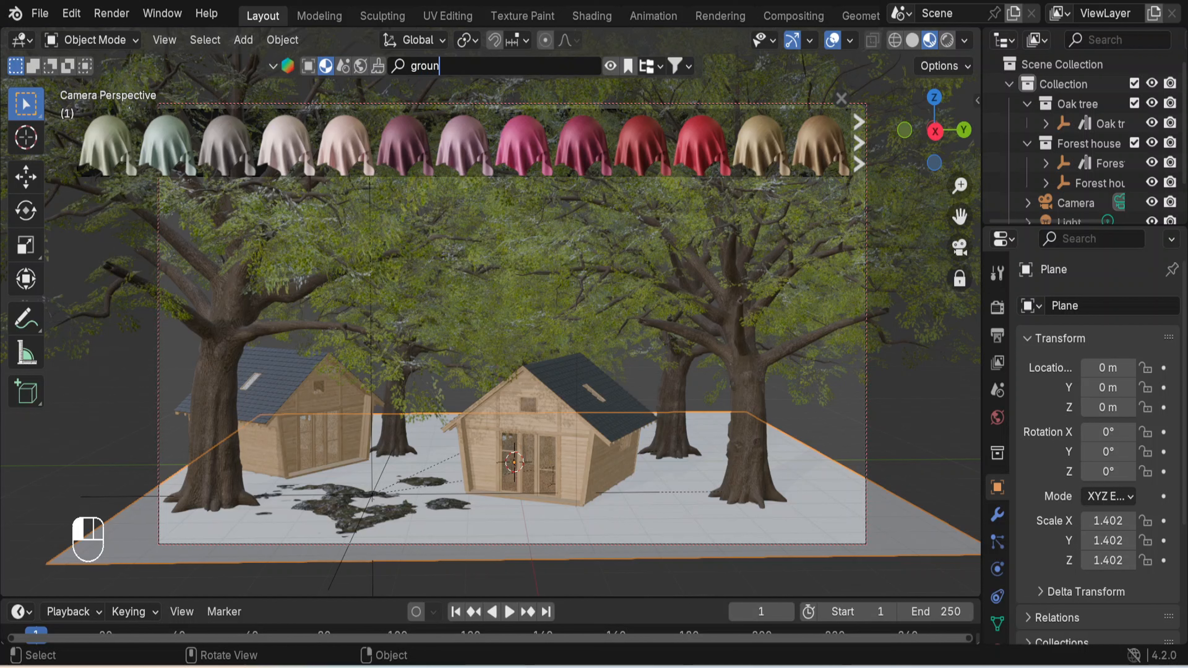
{"action": "type", "text": "d"}
{"action": "key", "text": "Return"}
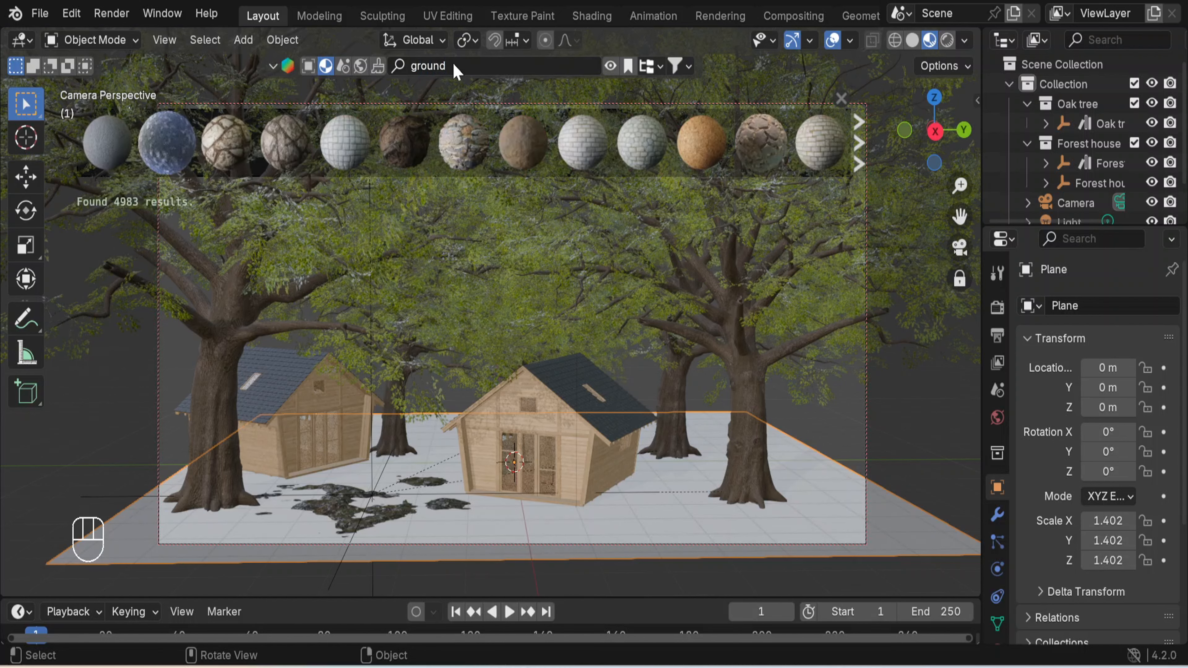
{"action": "mouse_move", "coordinate": [252, 159]}
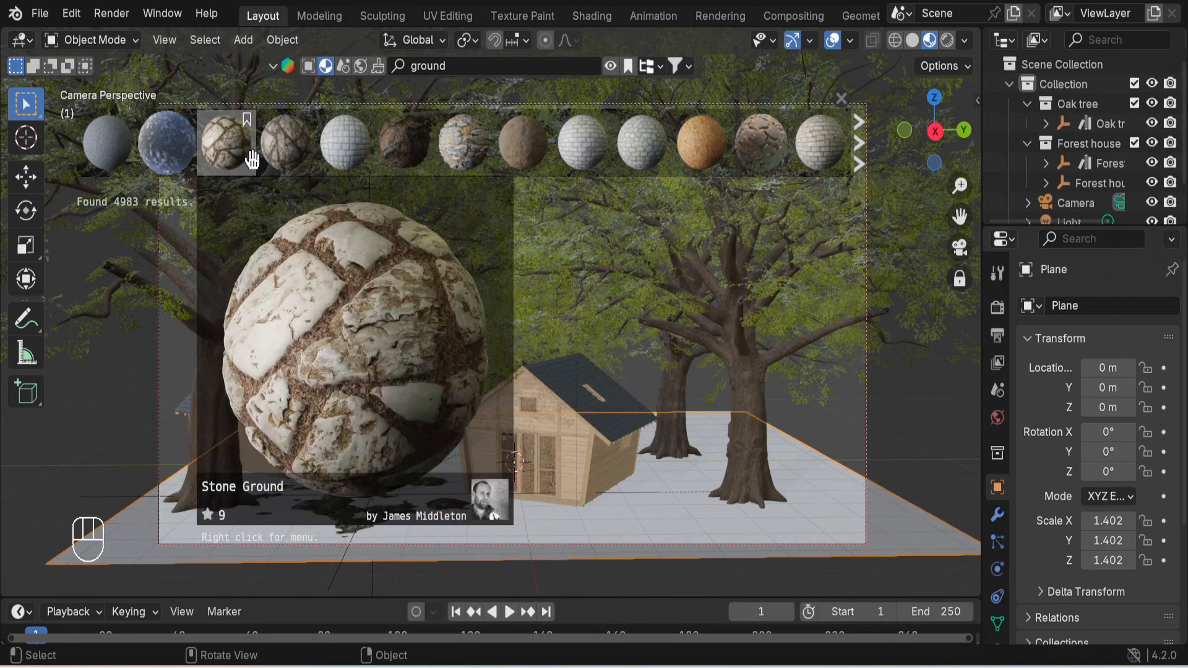
- Apply the Forest Ground material from the library to the ground plane and close the asset search results
{"action": "mouse_move", "coordinate": [707, 146]}
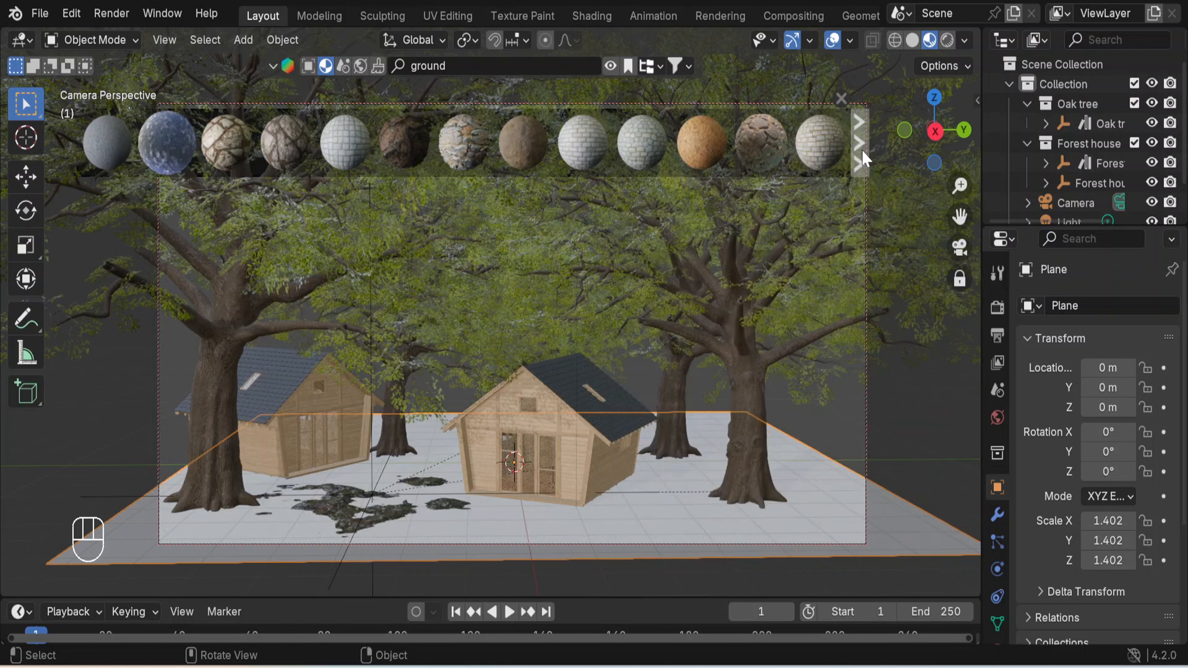
{"action": "mouse_move", "coordinate": [763, 150]}
{"action": "left_click", "coordinate": [862, 155]}
{"action": "mouse_move", "coordinate": [601, 141]}
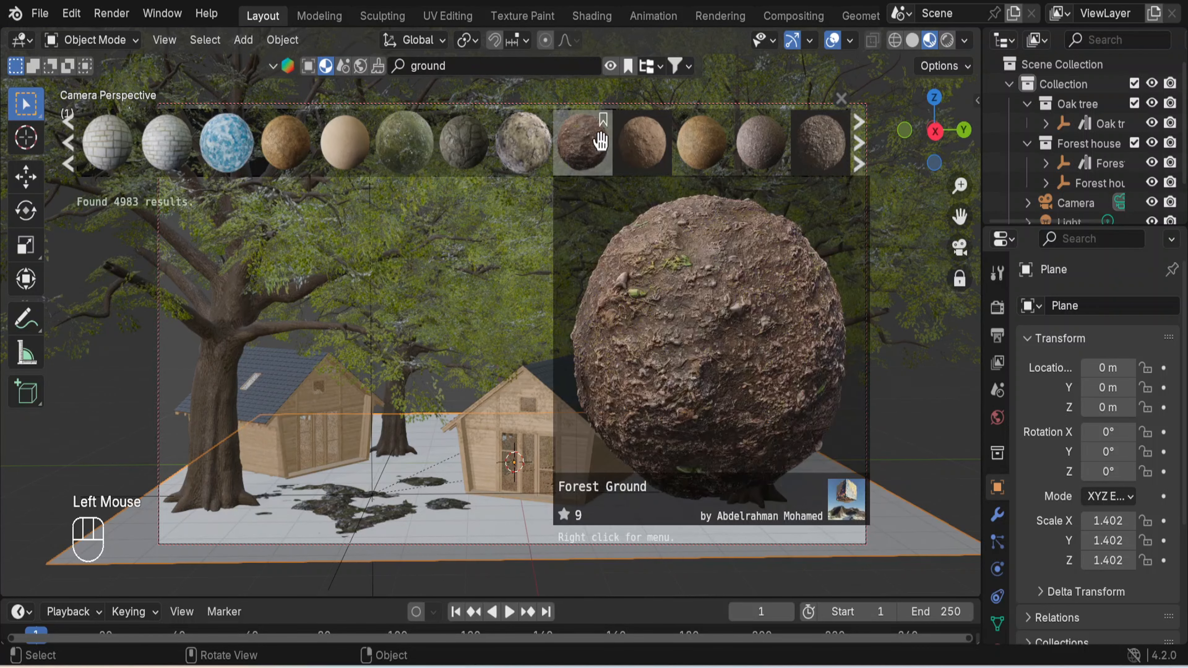
{"action": "left_click_drag", "start_coordinate": [600, 138], "coordinate": [914, 557]}
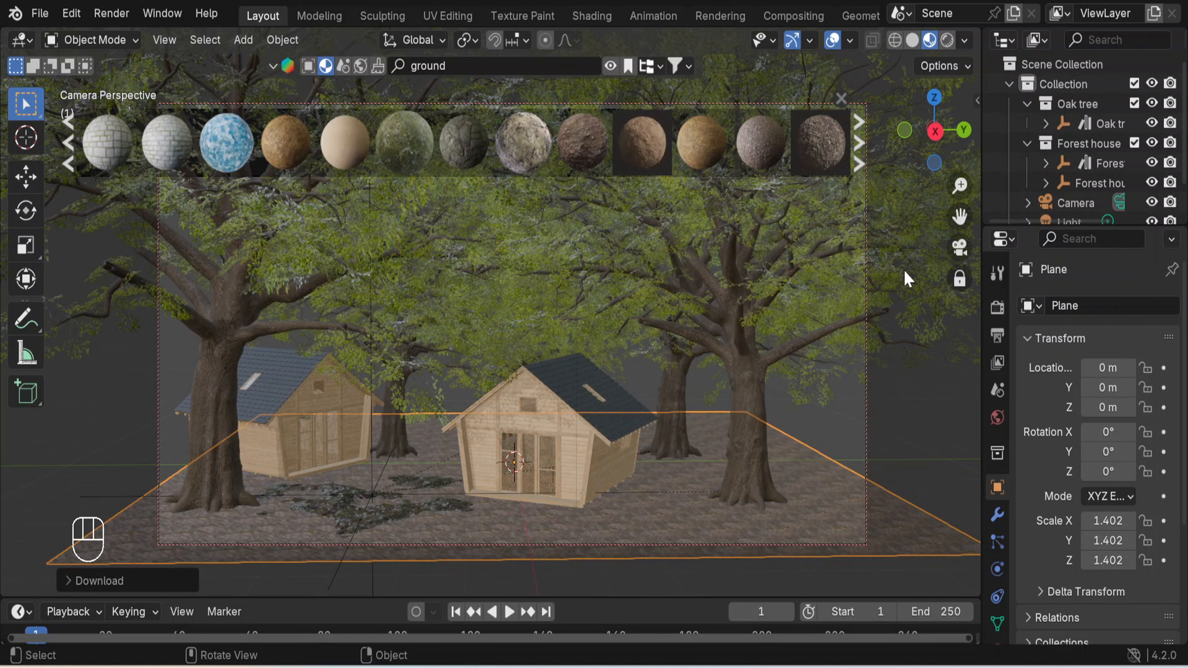
{"action": "left_click", "coordinate": [841, 98]}
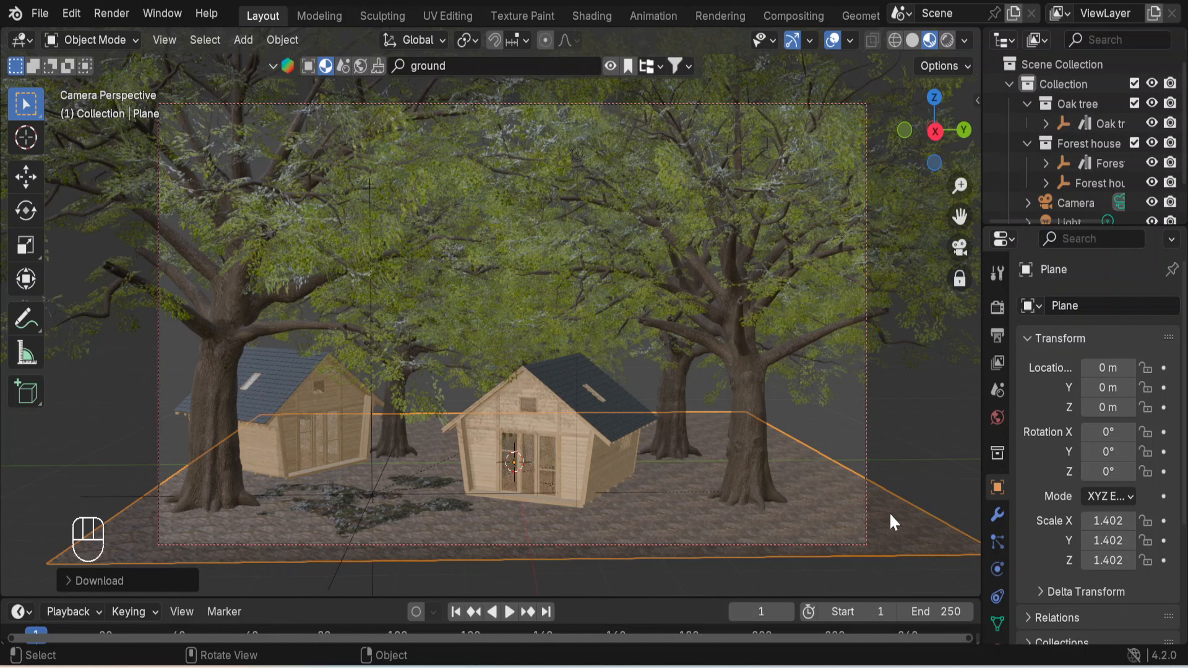
{"action": "left_click", "coordinate": [610, 66]}
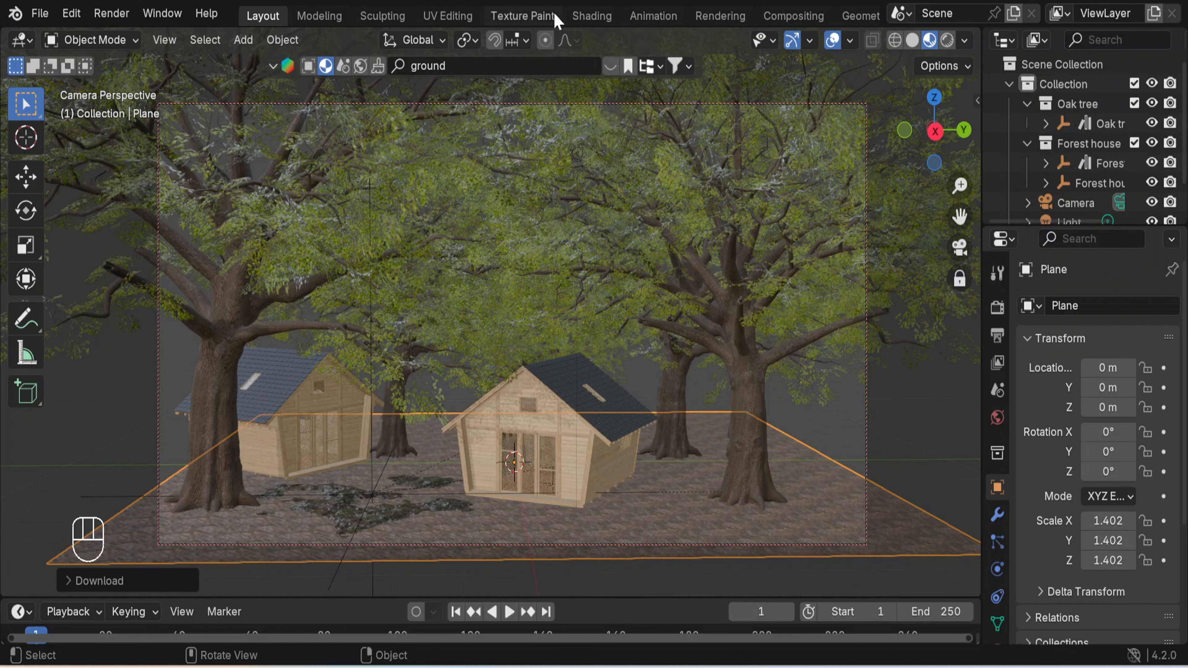
- Switch to the UV Editing workspace and show the 3D viewport in material preview shading, framed on the ground plane
{"action": "left_click", "coordinate": [465, 16]}
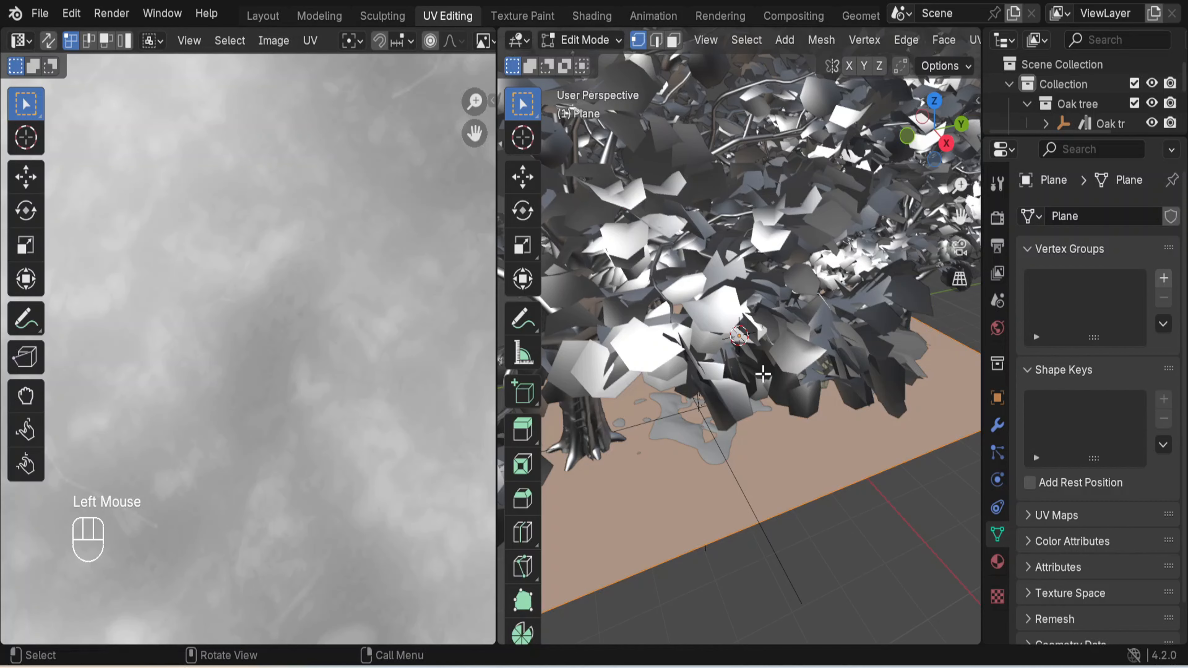
{"action": "scroll", "coordinate": [764, 374], "scroll_direction": "down", "scroll_amount": 3}
{"action": "middle_click_drag", "start_coordinate": [763, 374], "coordinate": [720, 367]}
{"action": "scroll", "coordinate": [845, 47], "scroll_direction": "down", "scroll_amount": 7}
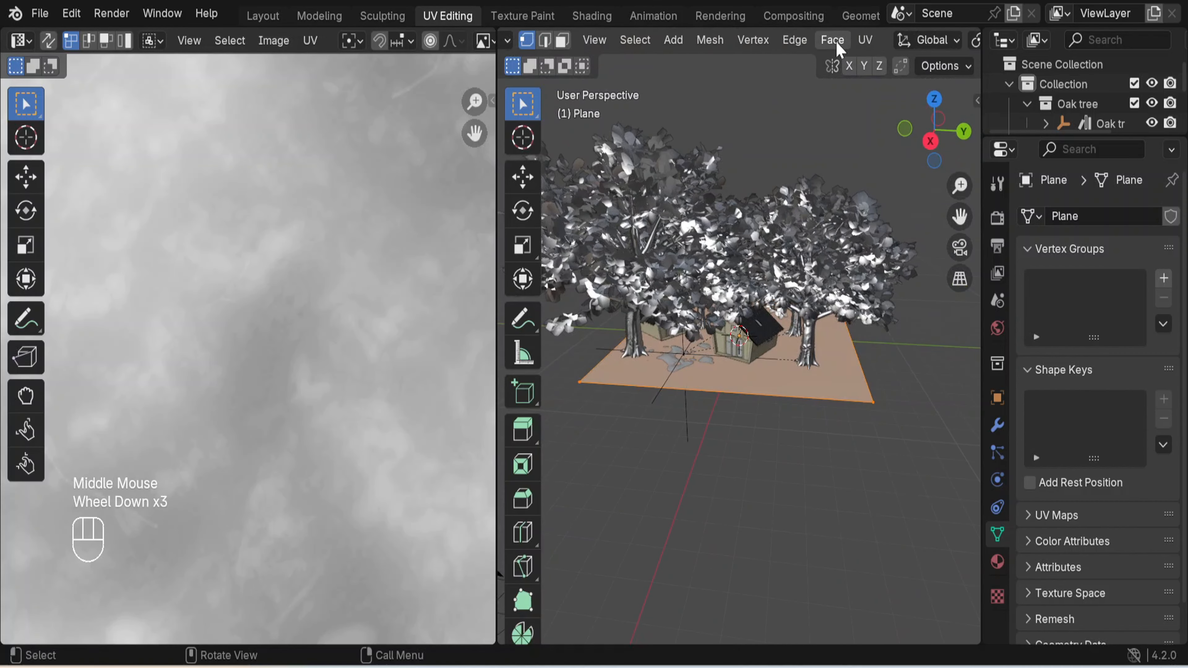
{"action": "scroll", "coordinate": [833, 43], "scroll_direction": "down", "scroll_amount": 5}
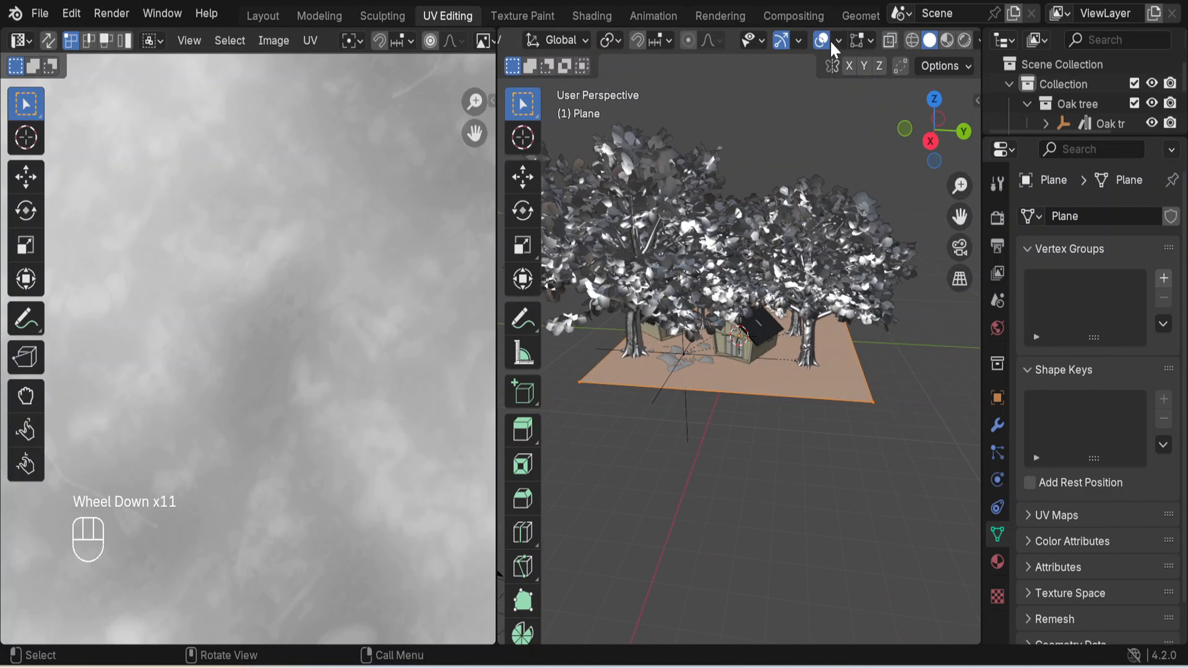
{"action": "left_click", "coordinate": [930, 41]}
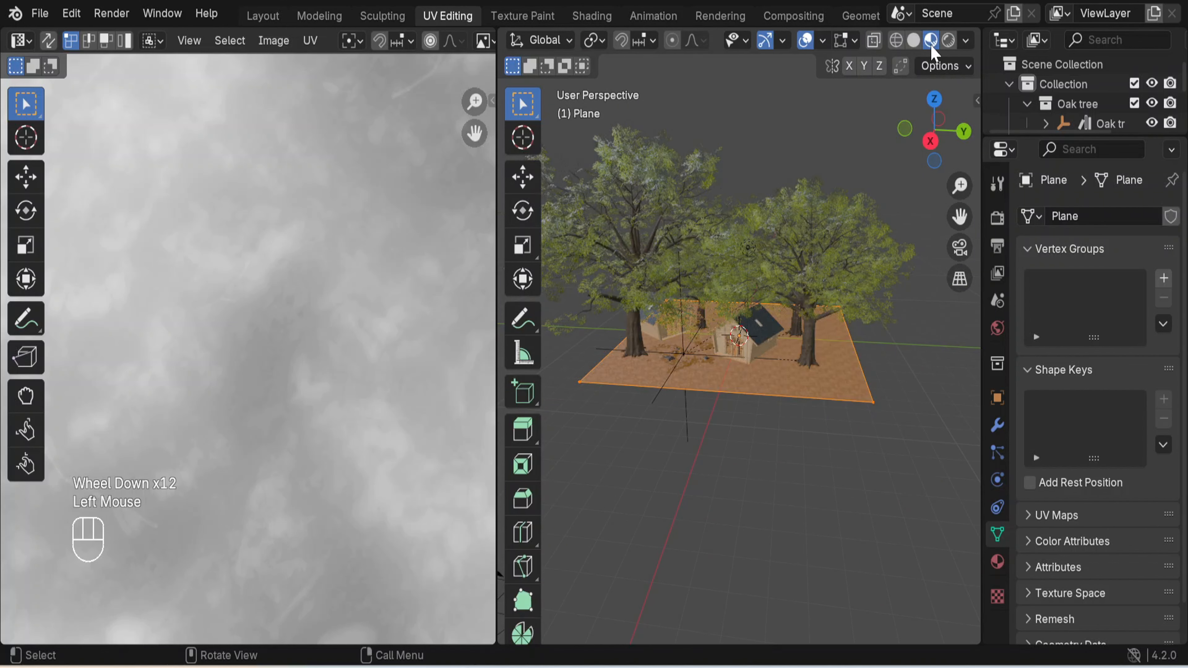
{"action": "scroll", "coordinate": [821, 382], "scroll_direction": "up", "scroll_amount": 1}
{"action": "scroll", "coordinate": [821, 383], "scroll_direction": "up", "scroll_amount": 4}
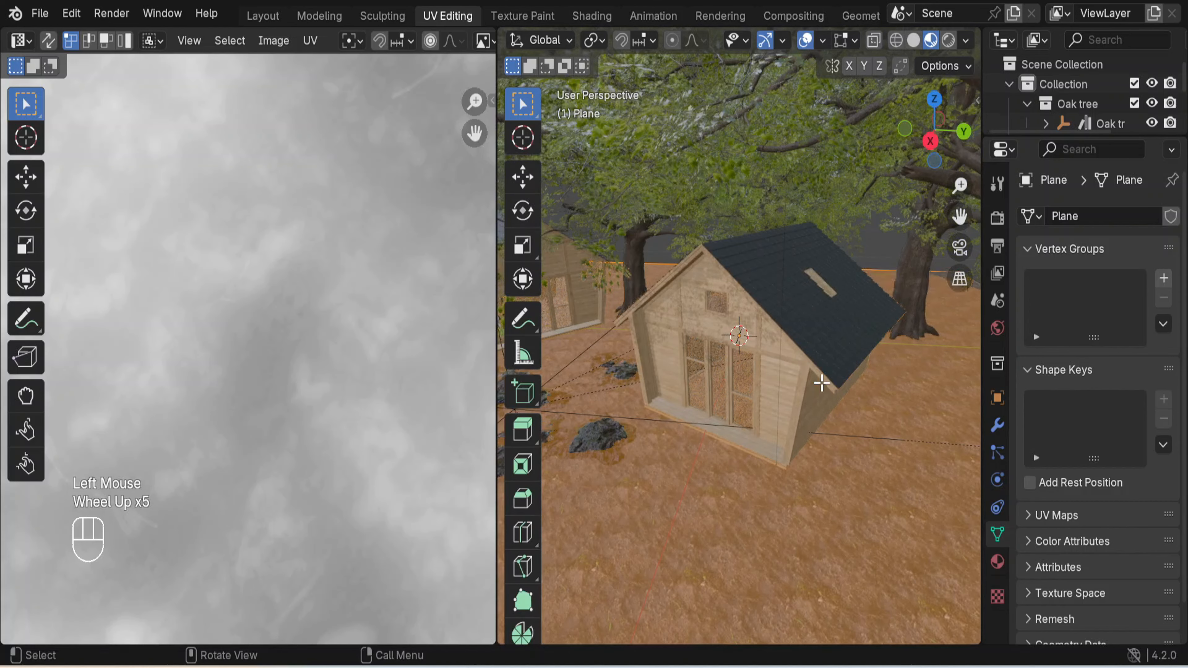
{"action": "scroll", "coordinate": [822, 383], "scroll_direction": "down", "scroll_amount": 1}
{"action": "scroll", "coordinate": [822, 383], "scroll_direction": "down", "scroll_amount": 1}
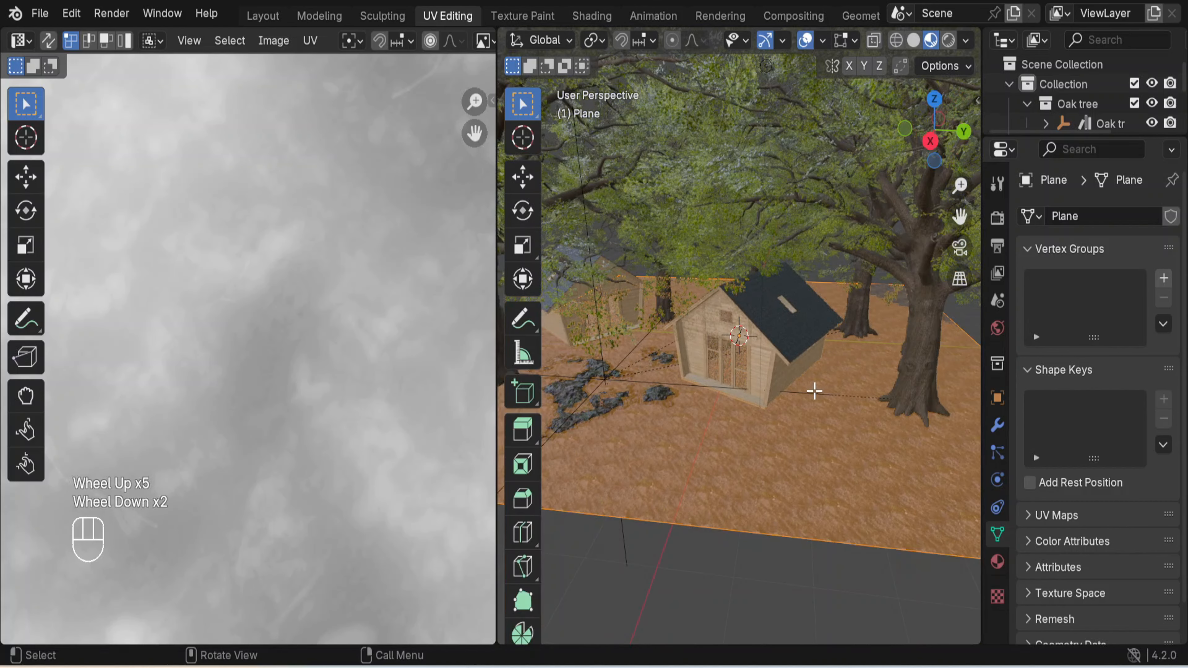
- Unwrap the ground plane, scale all its UVs up by about 3.73, and deselect the plane's geometry
{"action": "key", "text": "u"}
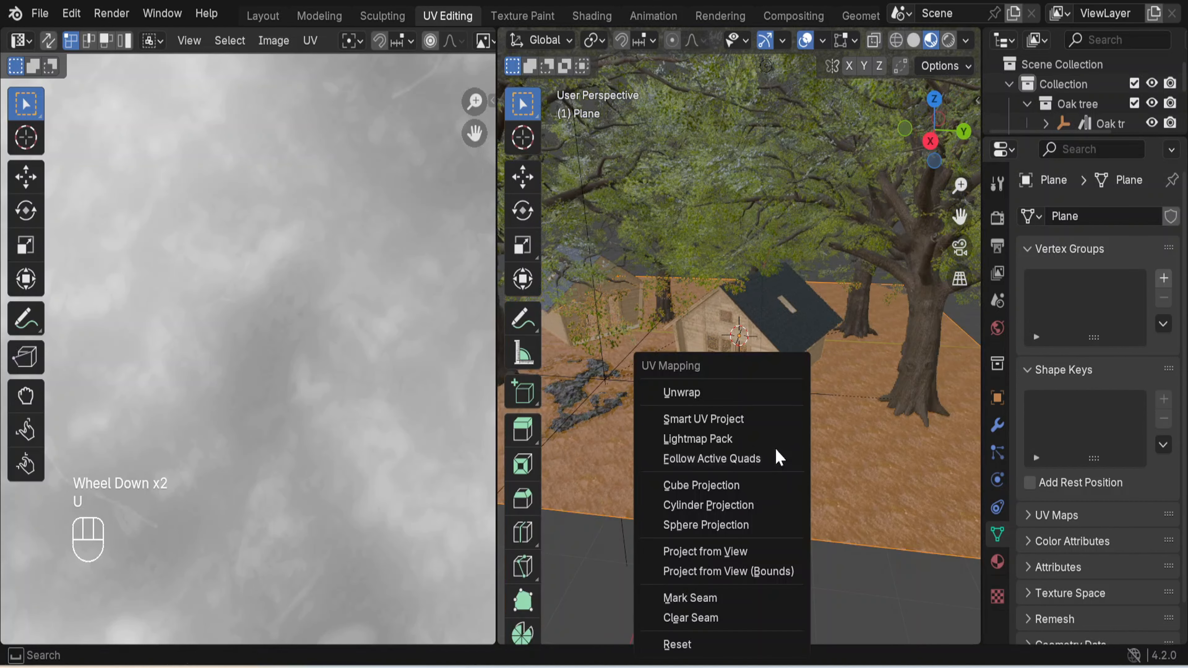
{"action": "left_click", "coordinate": [766, 393]}
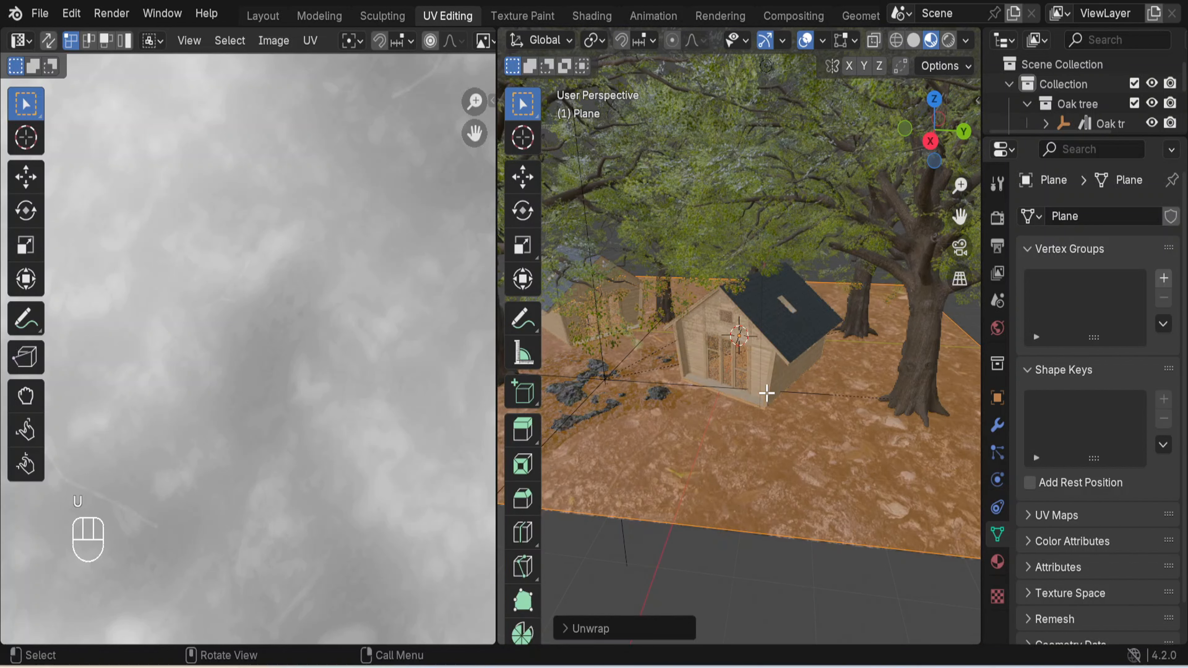
{"action": "scroll", "coordinate": [326, 416], "scroll_direction": "down", "scroll_amount": 4}
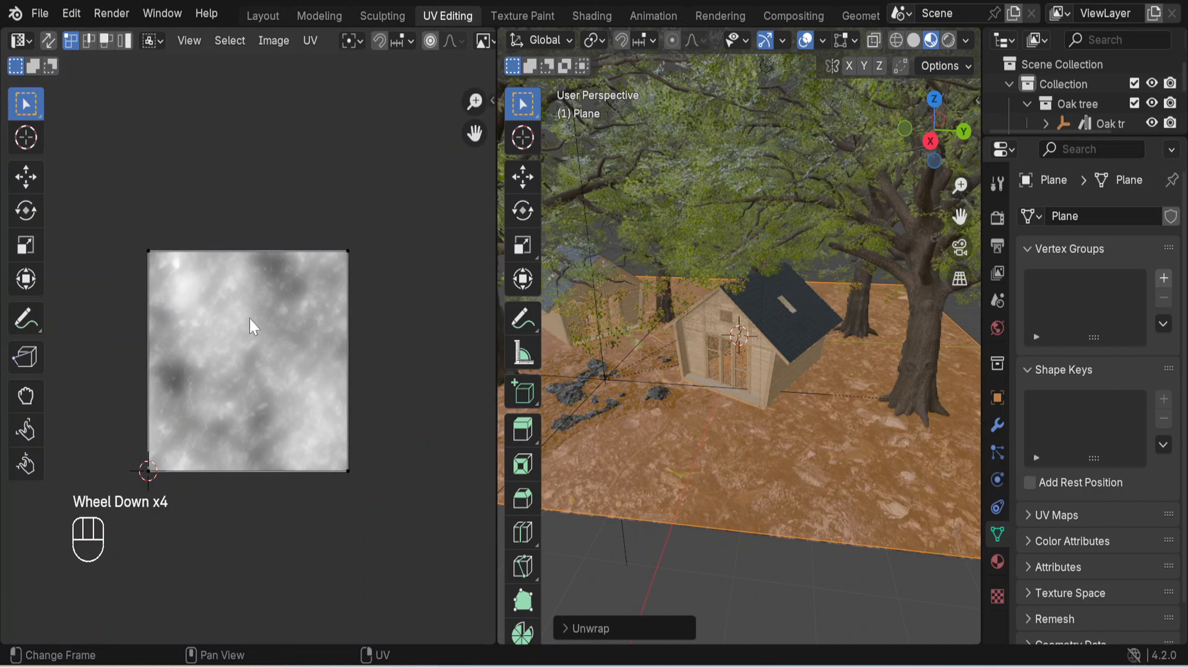
{"action": "key", "text": "a"}
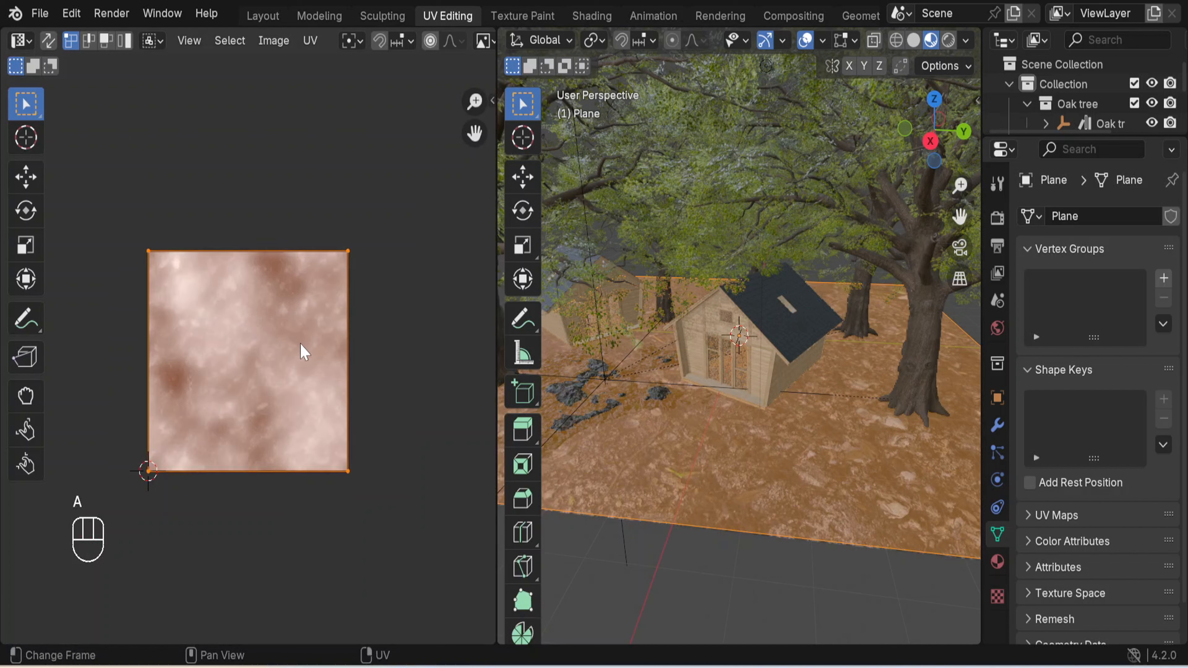
{"action": "key", "text": "s"}
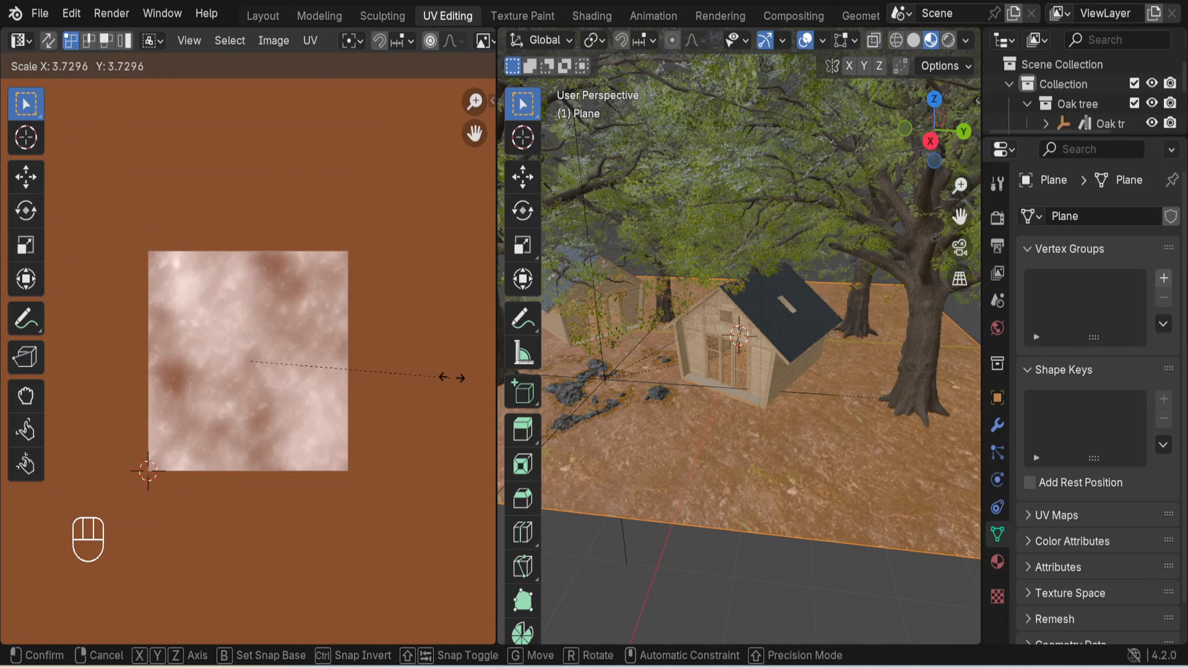
{"action": "left_click", "coordinate": [456, 378]}
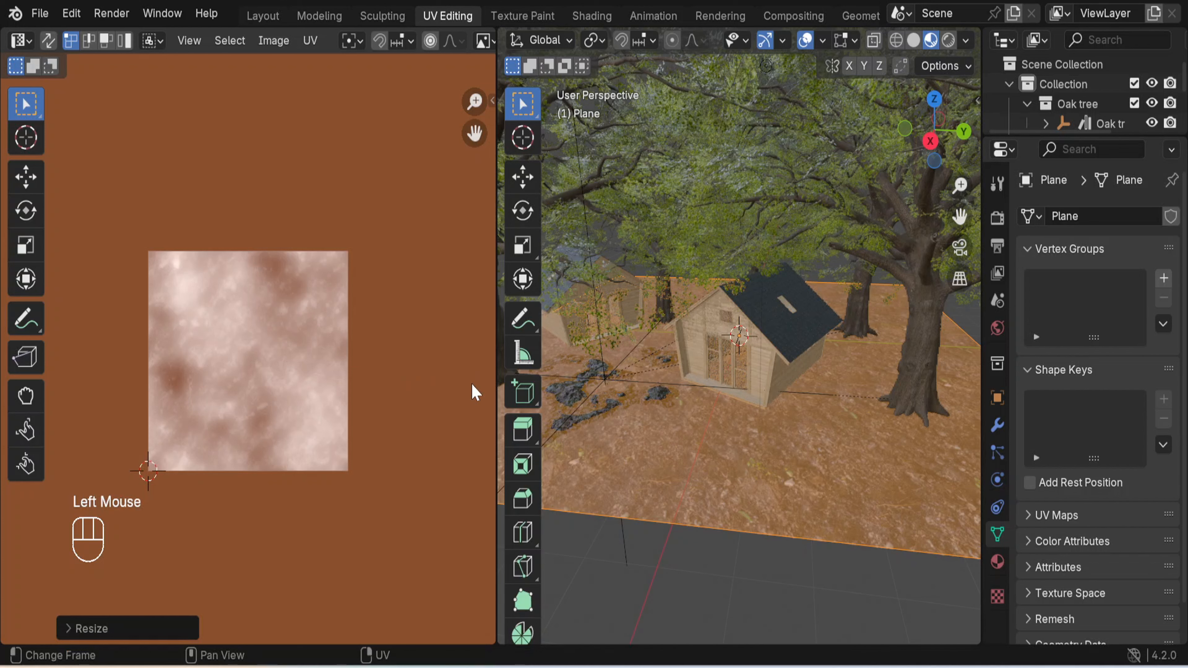
{"action": "double_click", "coordinate": [771, 571]}
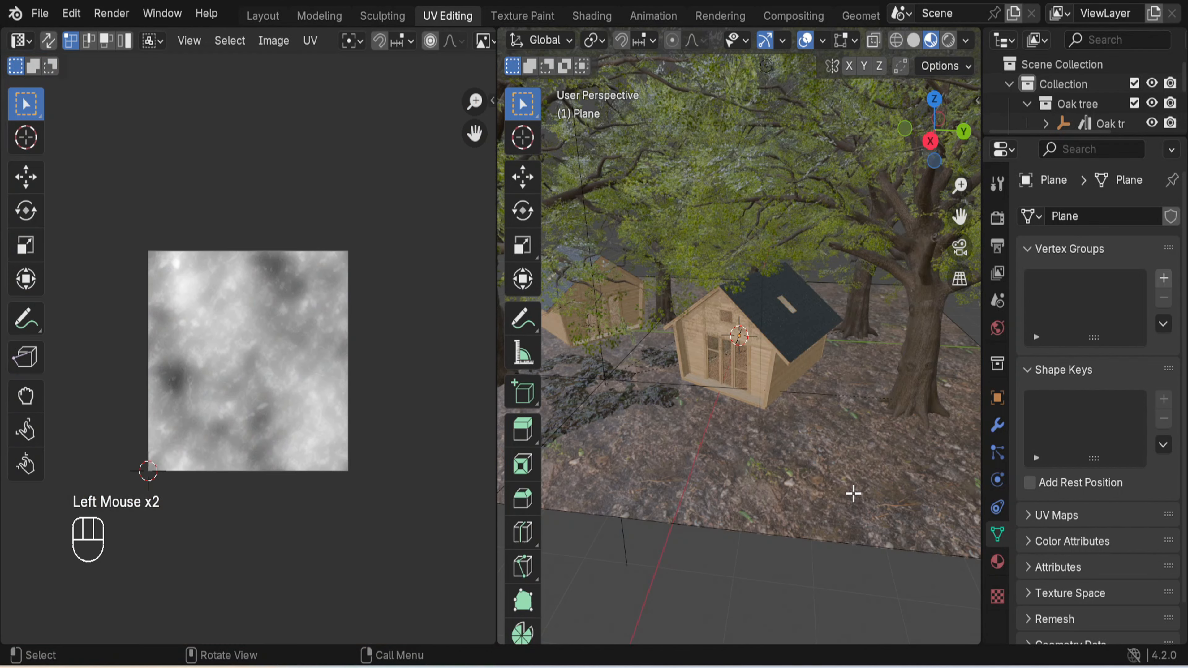
- Join the UV editor and 3D viewport areas so that the 3D viewport takes over the UV editor's space
{"action": "scroll", "coordinate": [853, 493], "scroll_direction": "up", "scroll_amount": 1}
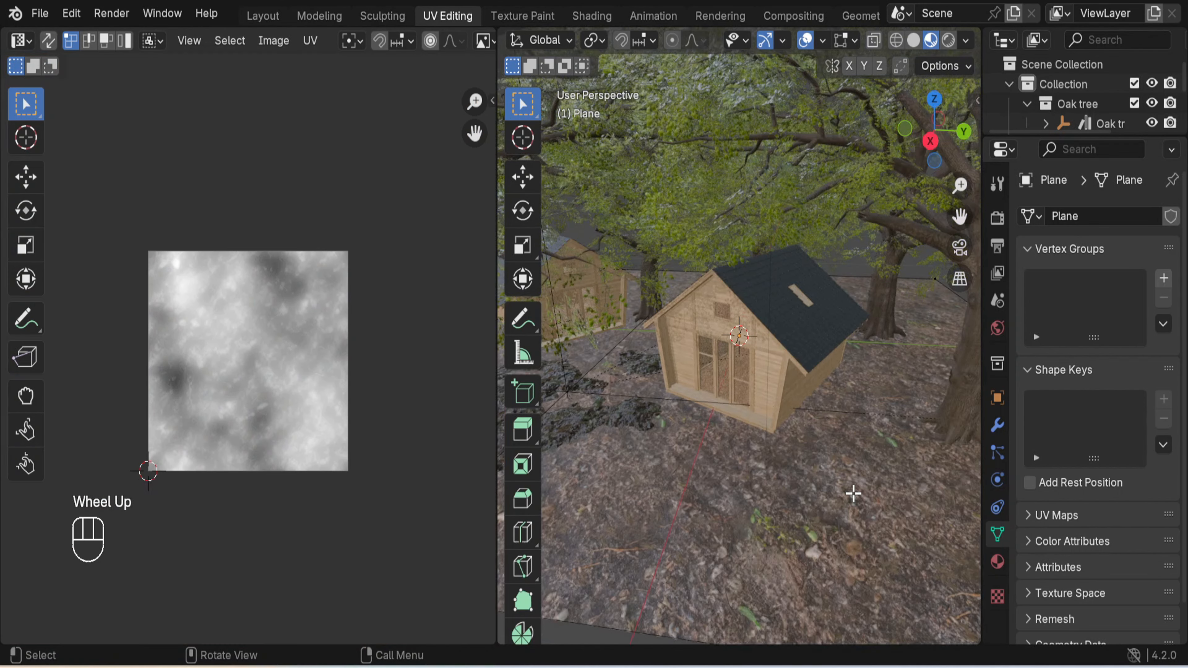
{"action": "scroll", "coordinate": [852, 494], "scroll_direction": "down", "scroll_amount": 1}
{"action": "middle_click_drag", "start_coordinate": [851, 494], "coordinate": [865, 471]}
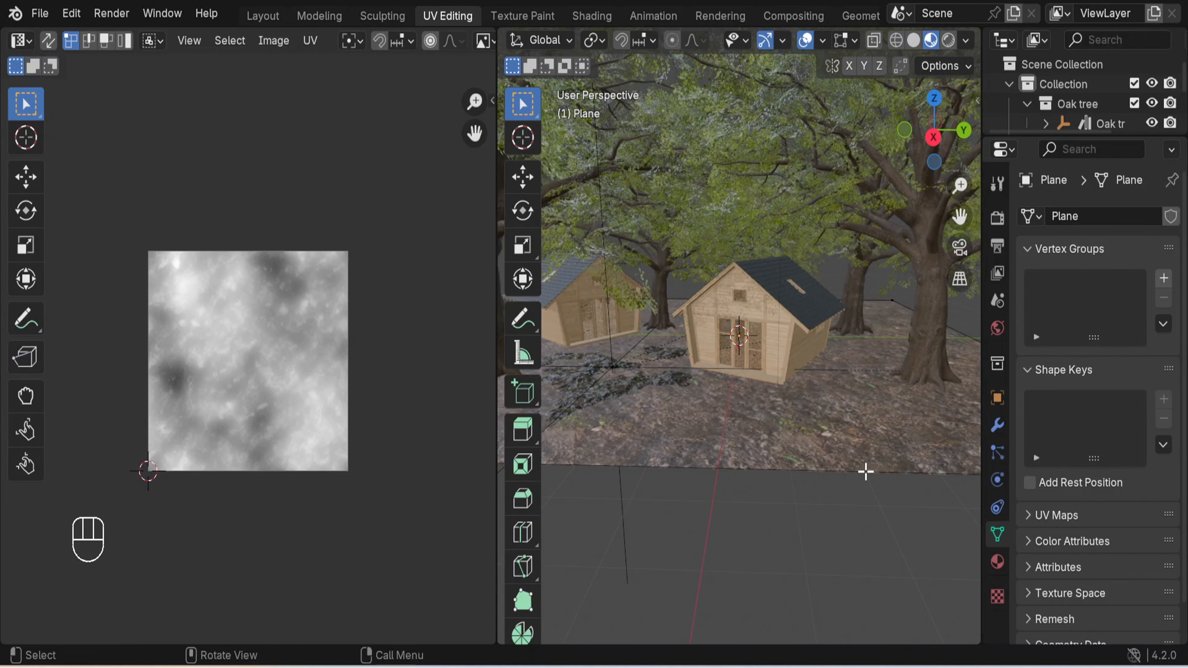
{"action": "scroll", "coordinate": [857, 463], "scroll_direction": "down", "scroll_amount": 2}
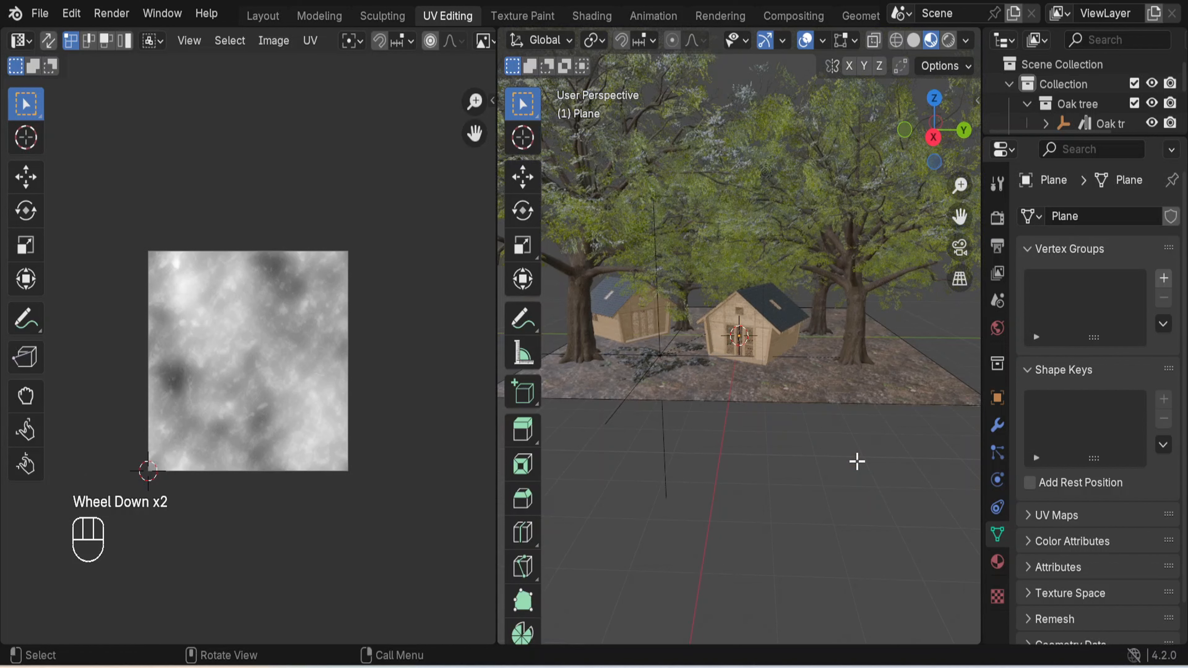
{"action": "scroll", "coordinate": [855, 454], "scroll_direction": "up", "scroll_amount": 1}
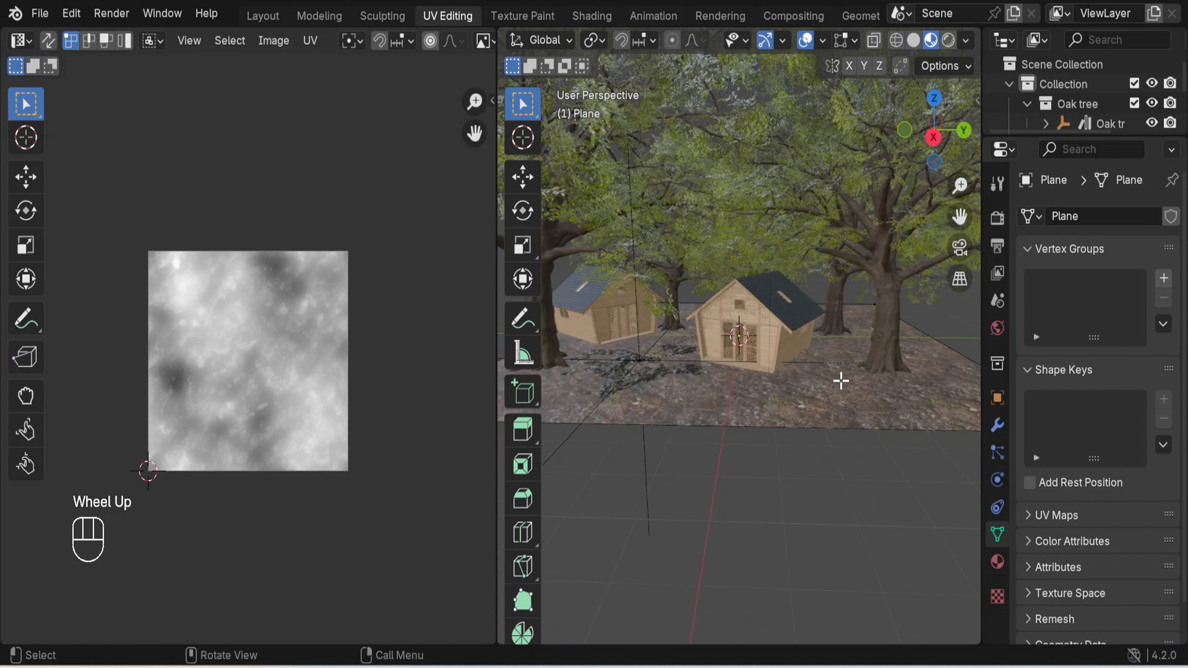
{"action": "left_click", "coordinate": [494, 391]}
{"action": "right_click", "coordinate": [494, 392]}
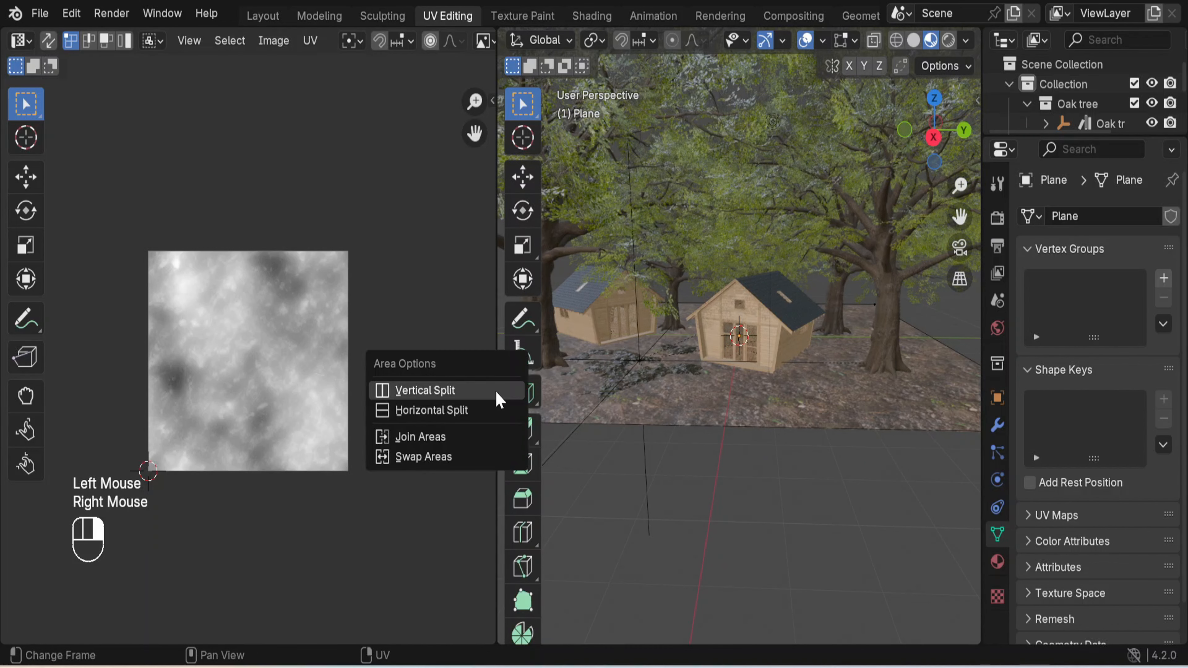
{"action": "left_click", "coordinate": [477, 436]}
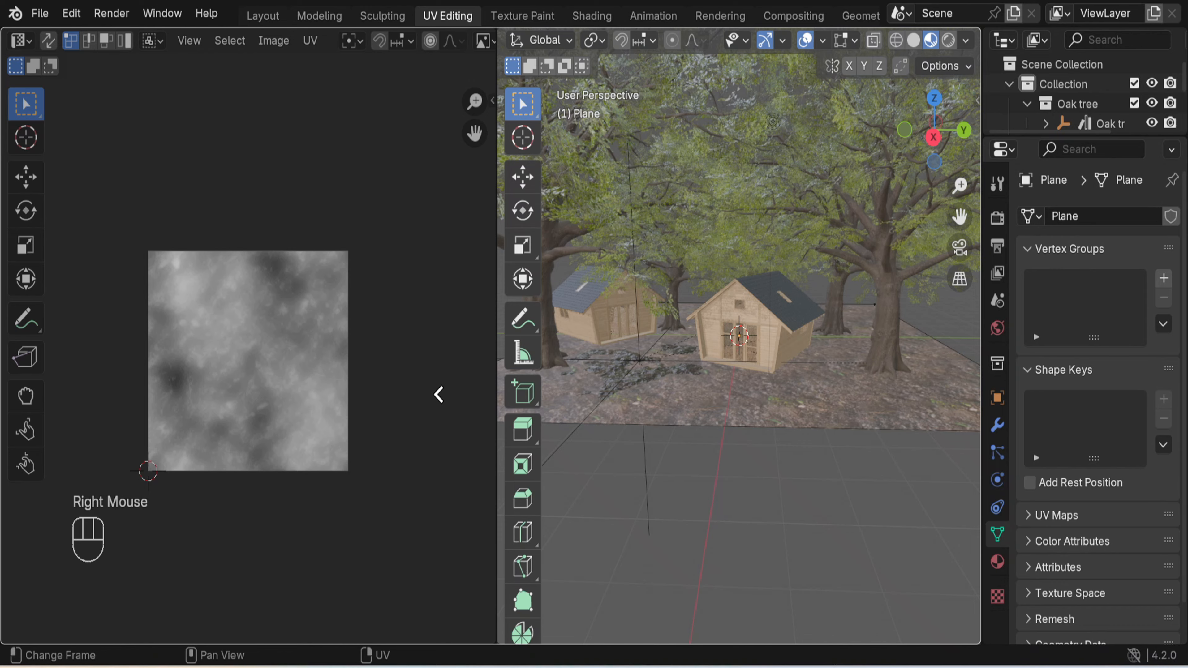
{"action": "left_click", "coordinate": [439, 394]}
{"action": "left_click", "coordinate": [877, 297]}
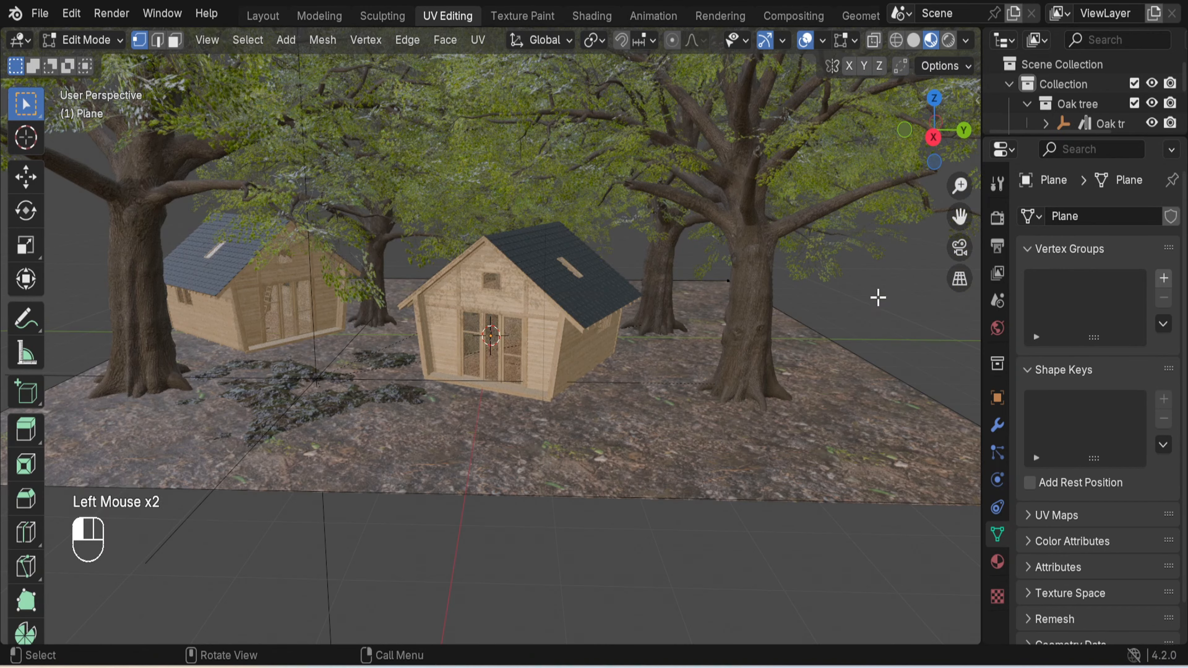
- Look through the scene camera, return the ground plane to Object Mode, and deselect it
{"action": "middle_click_drag", "start_coordinate": [574, 338], "coordinate": [616, 330]}
{"action": "middle_click_drag", "start_coordinate": [811, 321], "coordinate": [798, 322]}
{"action": "left_click", "coordinate": [962, 253]}
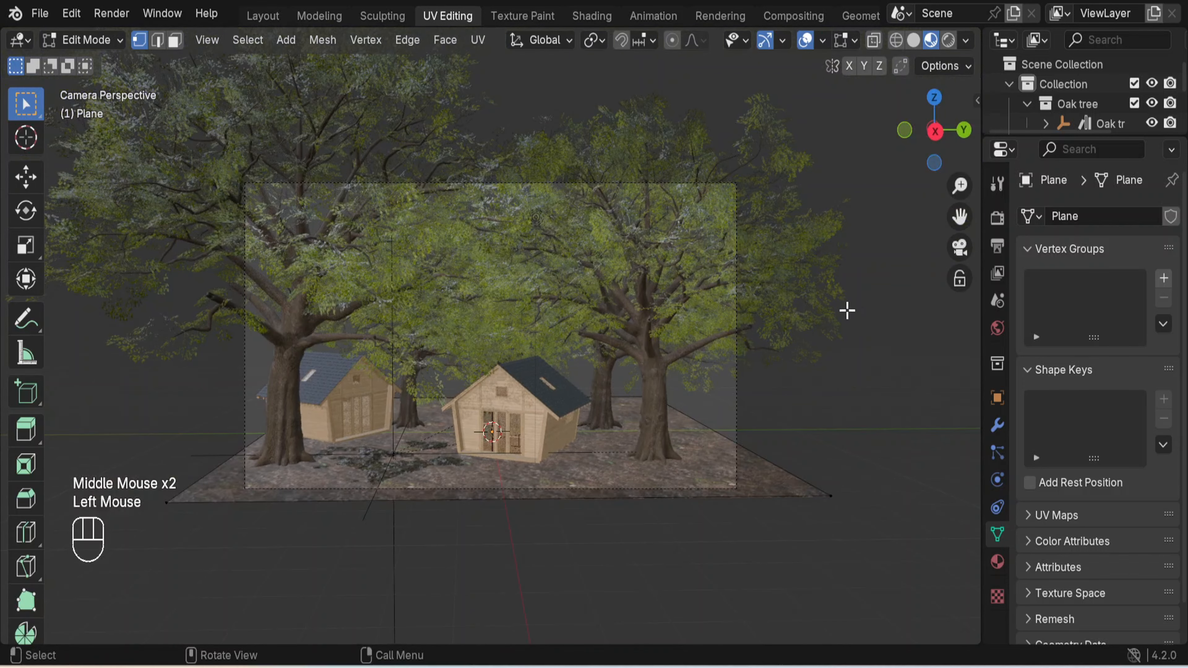
{"action": "scroll", "coordinate": [823, 297], "scroll_direction": "up", "scroll_amount": 2}
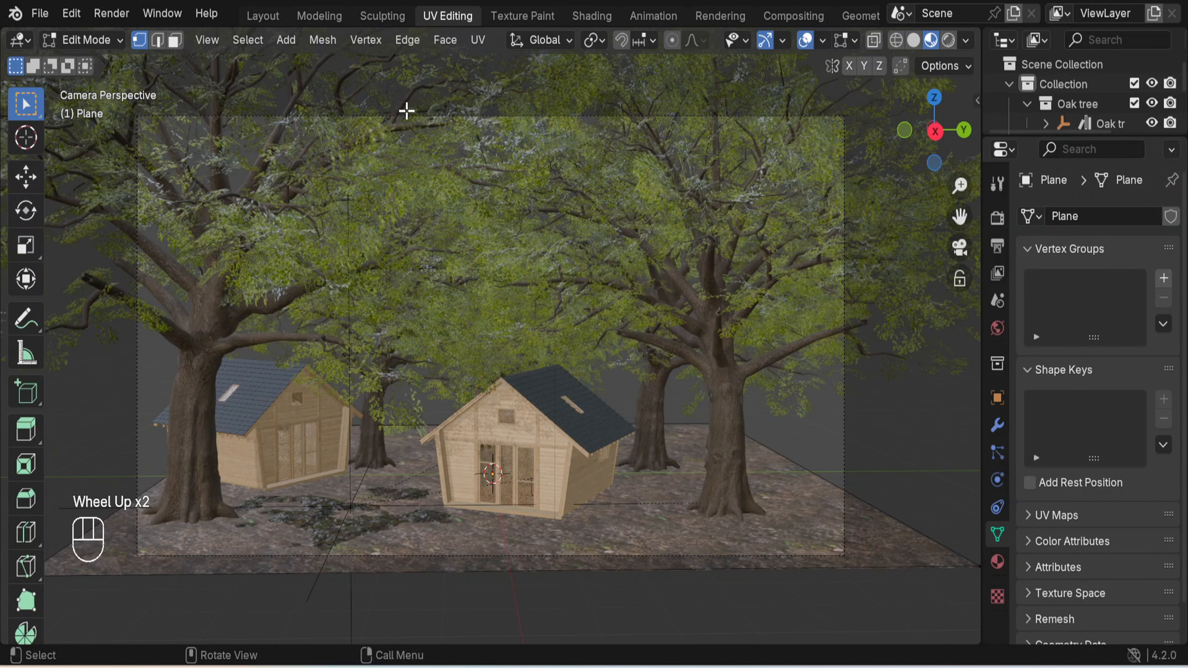
{"action": "left_click", "coordinate": [96, 40]}
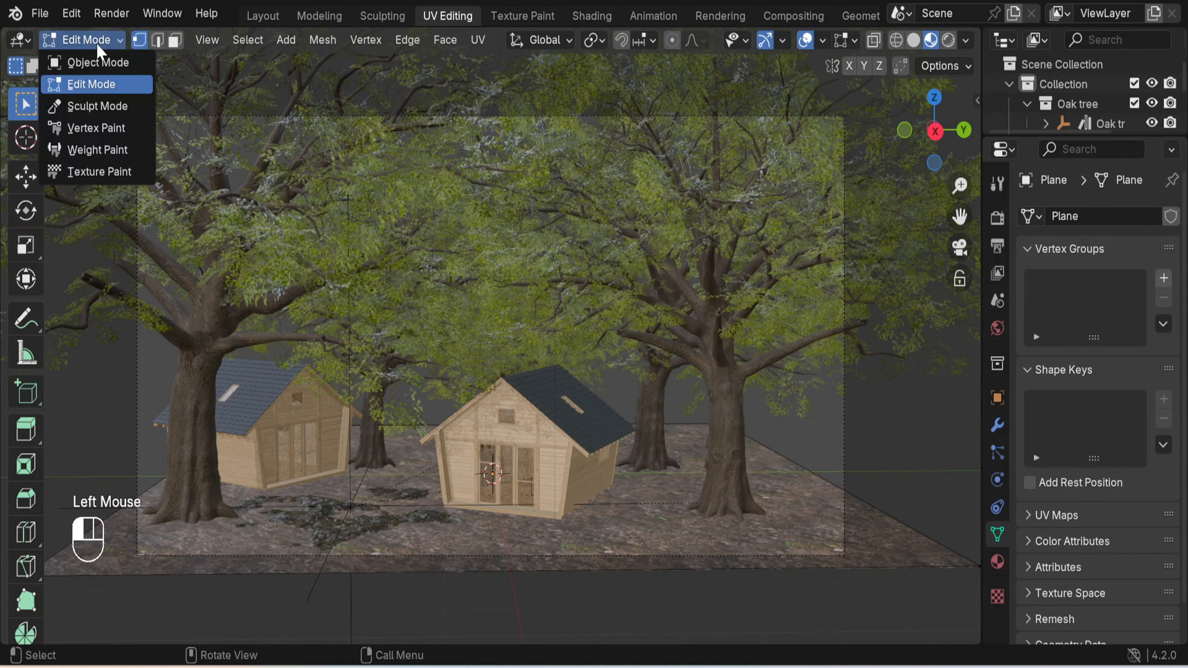
{"action": "left_click", "coordinate": [105, 66]}
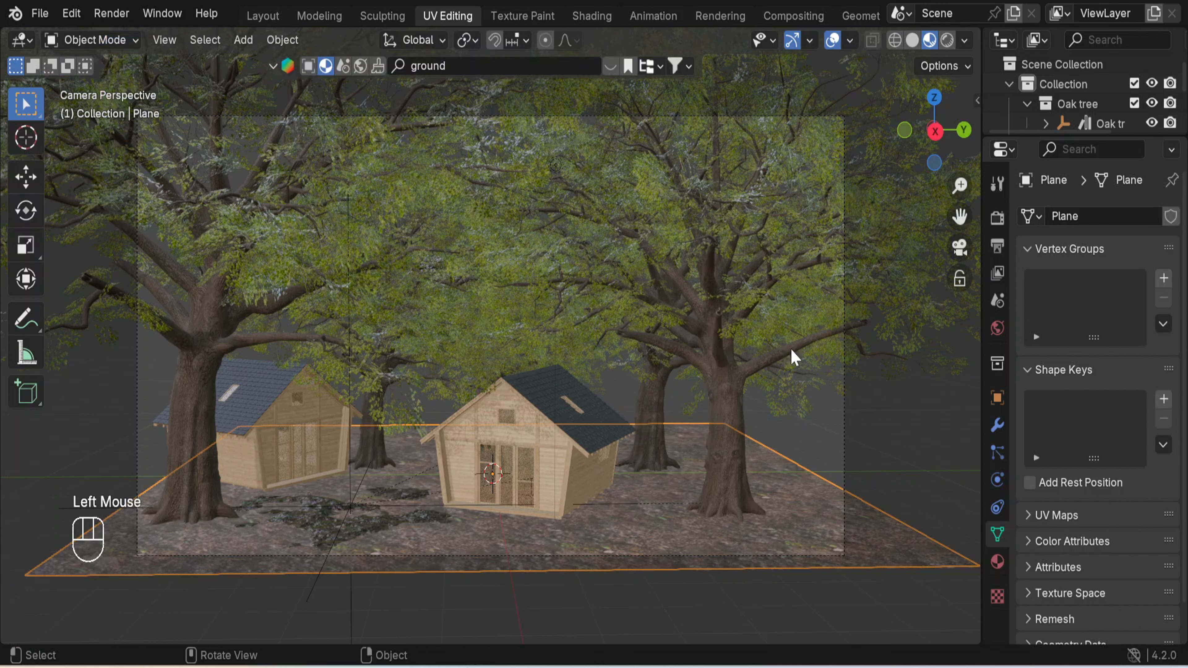
{"action": "left_click", "coordinate": [938, 421]}
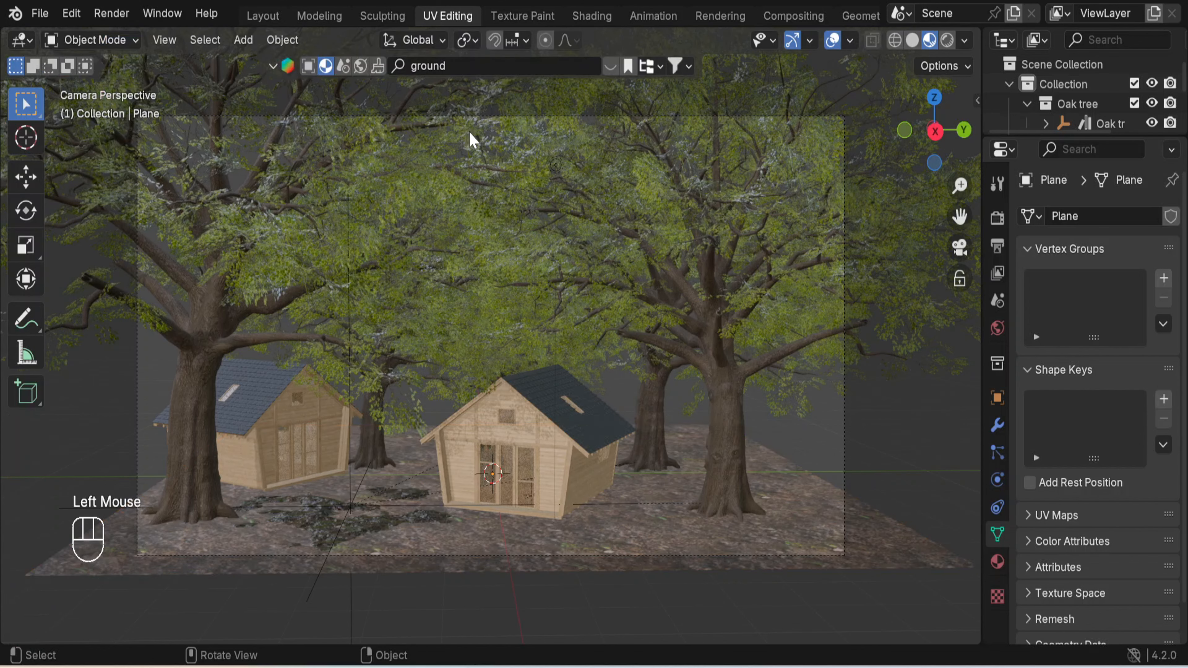
- Switch the asset search to models, search for "grass", and preview the grass assets
{"action": "left_click", "coordinate": [312, 65]}
{"action": "left_click", "coordinate": [455, 68]}
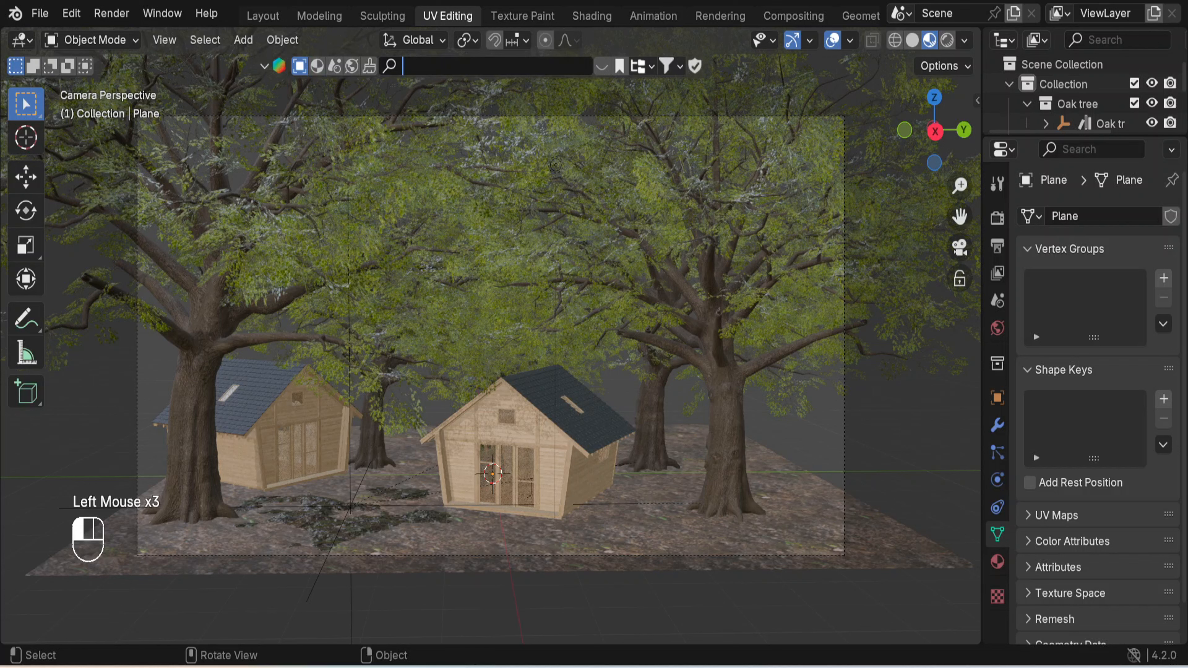
{"action": "type", "text": "grass"}
{"action": "left_click", "coordinate": [453, 74]}
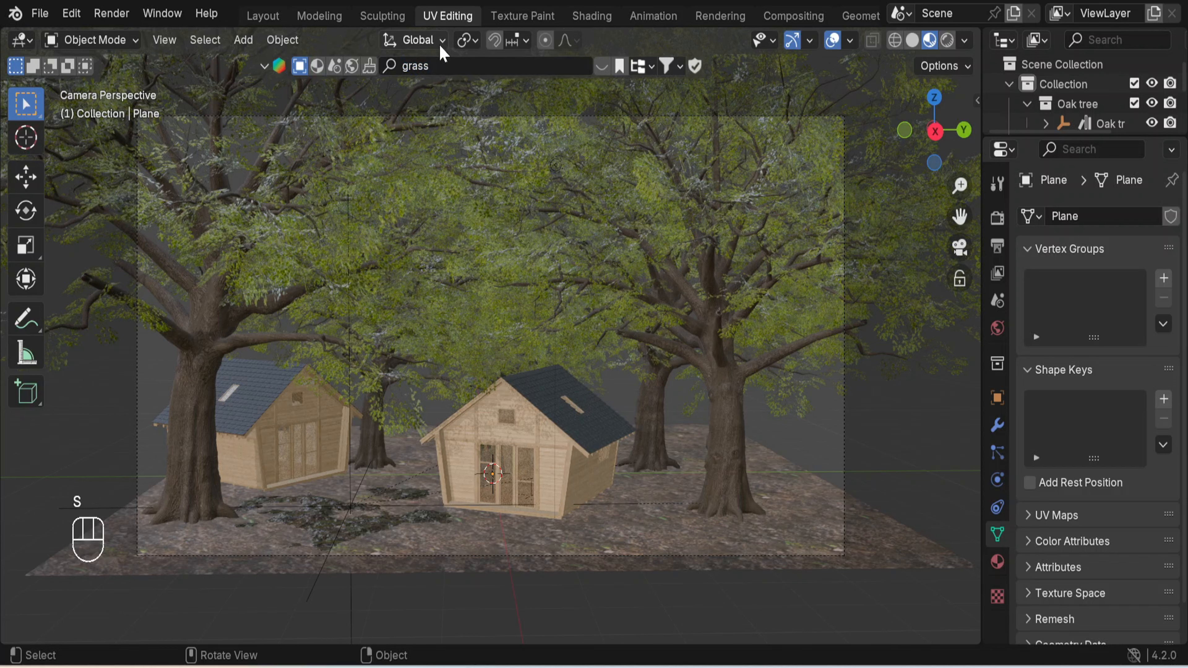
{"action": "mouse_move", "coordinate": [590, 150]}
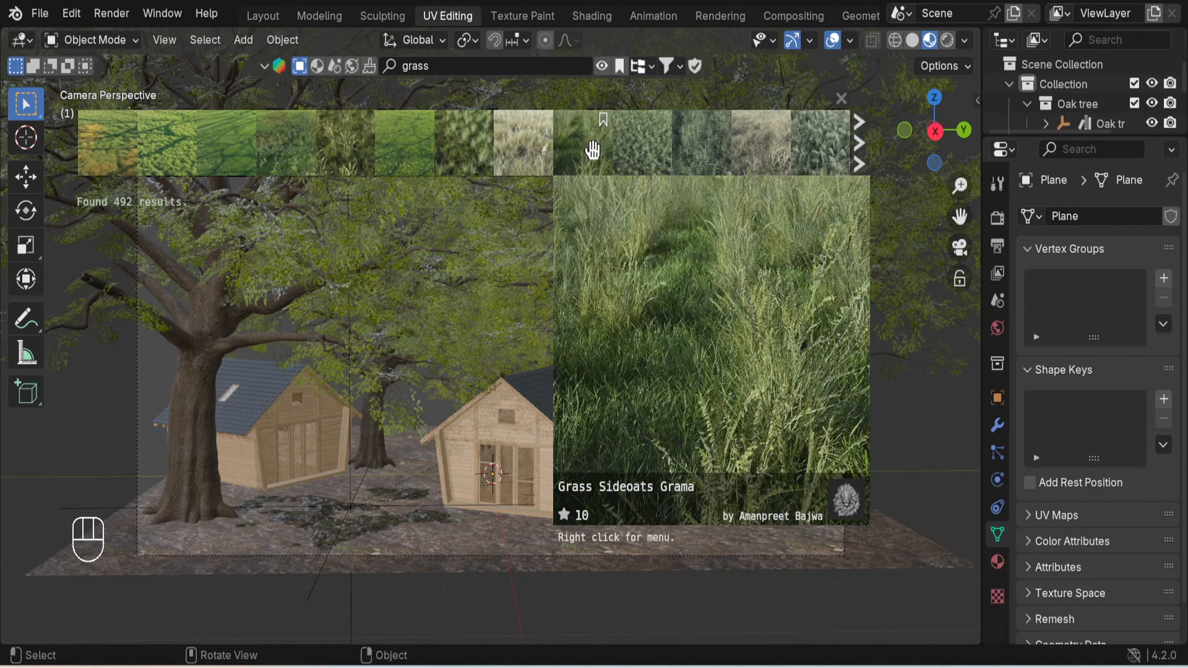
{"action": "mouse_move", "coordinate": [231, 150]}
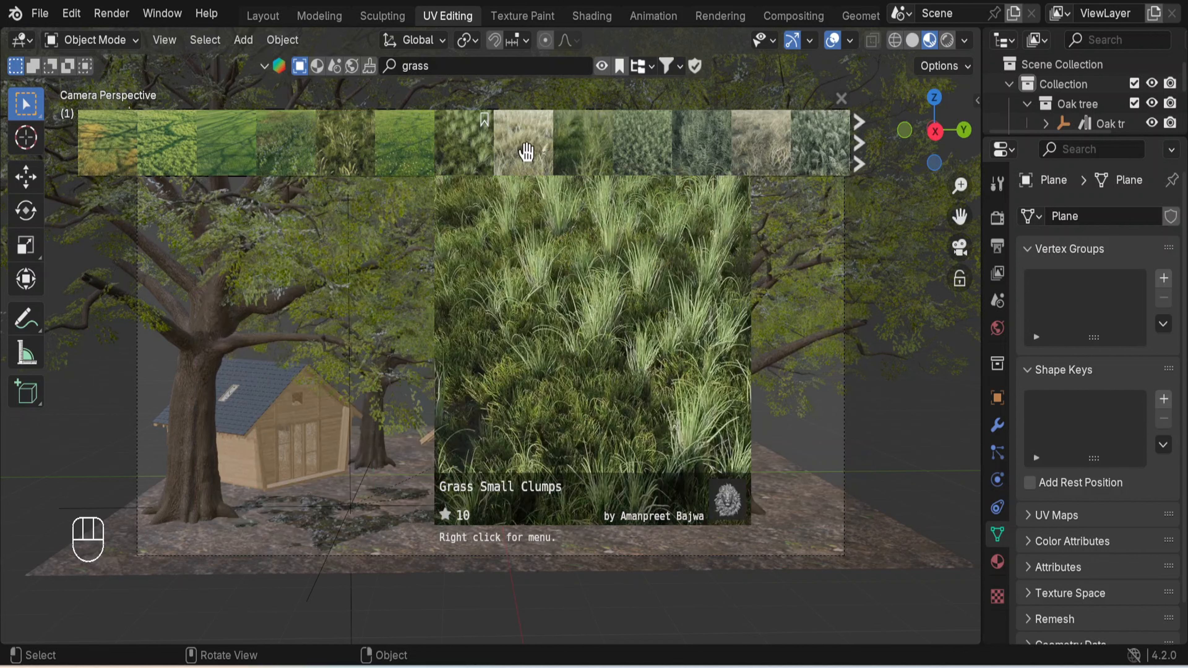
{"action": "mouse_move", "coordinate": [530, 152]}
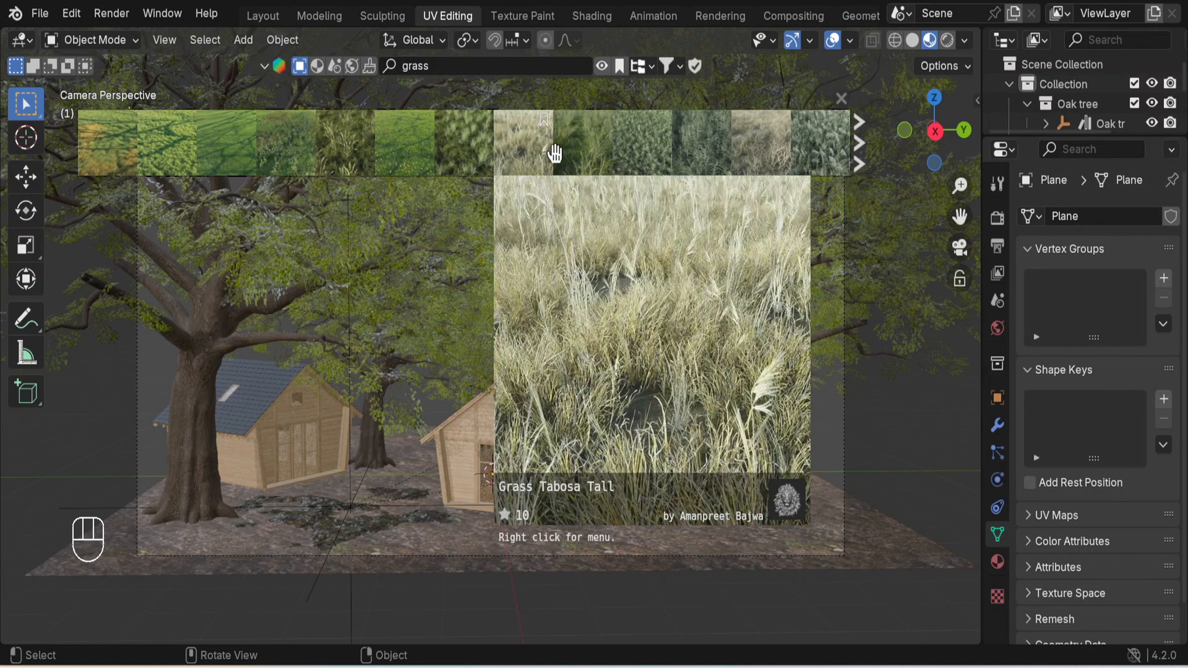
- Place the Grass Sideoats Grama model on the ground beside the front house, scale it down well below the house's height, and deselect it
{"action": "left_click_drag", "start_coordinate": [594, 151], "coordinate": [674, 552]}
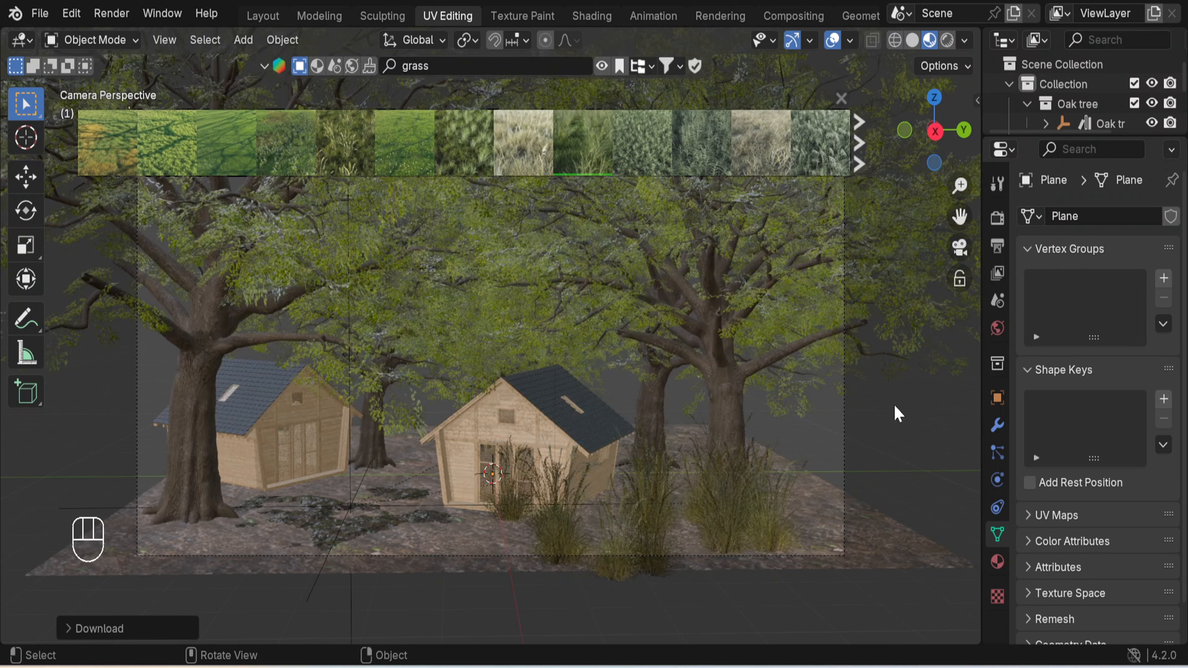
{"action": "left_click", "coordinate": [739, 534]}
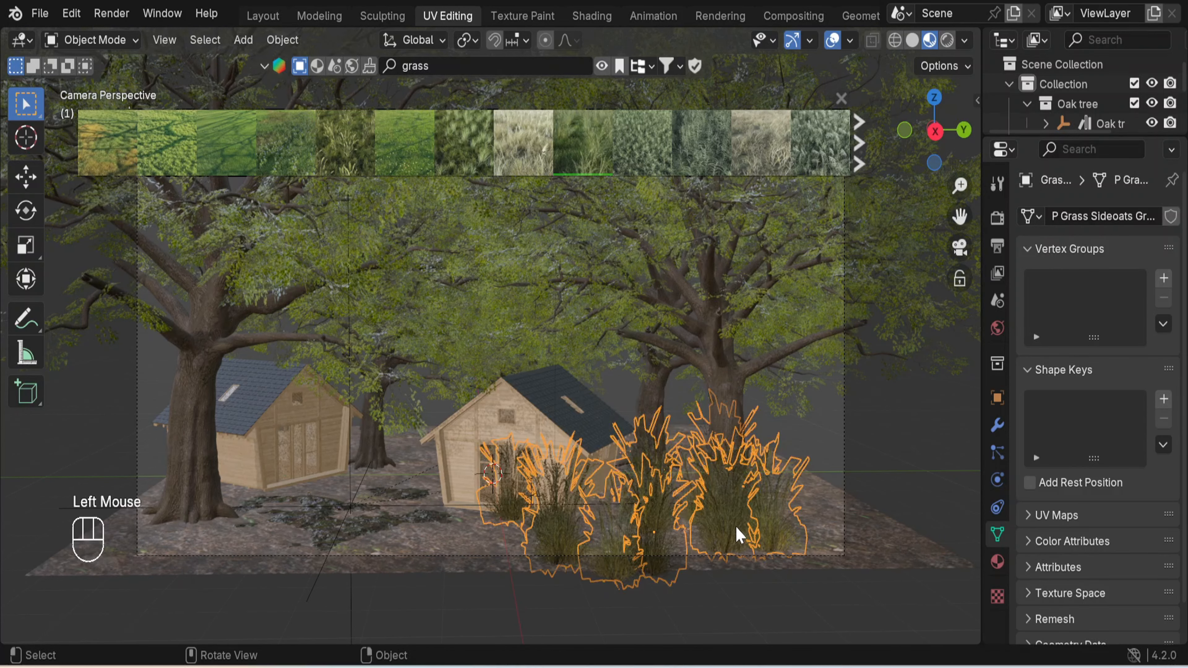
{"action": "key", "text": "s"}
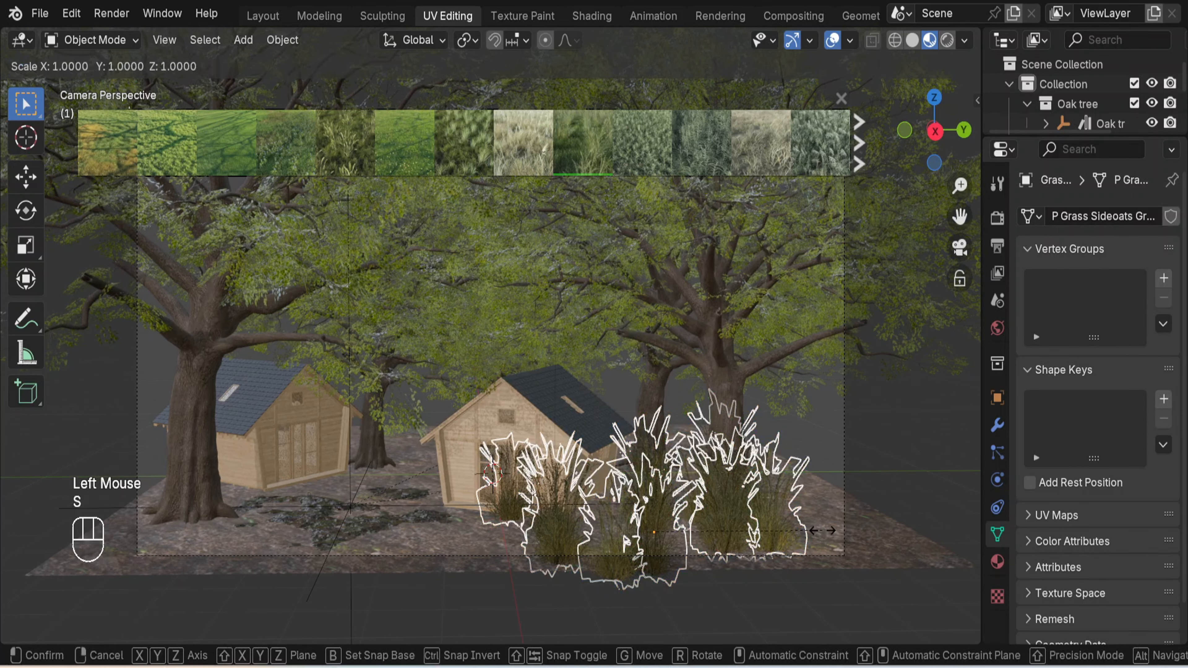
{"action": "left_click", "coordinate": [720, 525]}
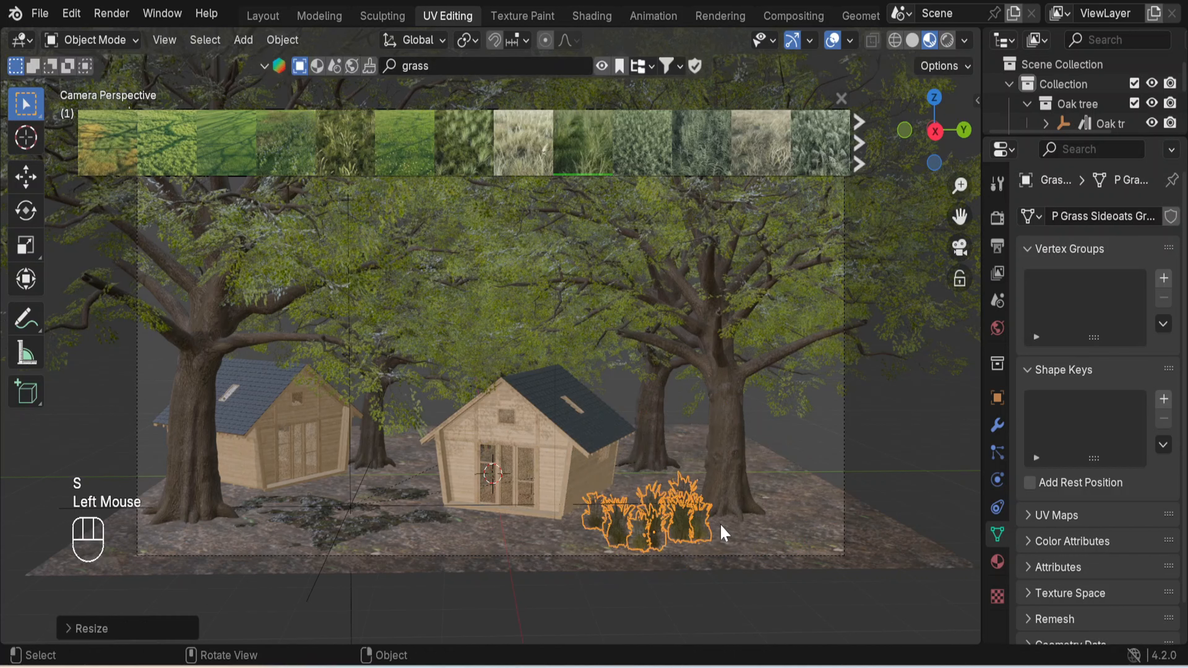
{"action": "double_click", "coordinate": [908, 457]}
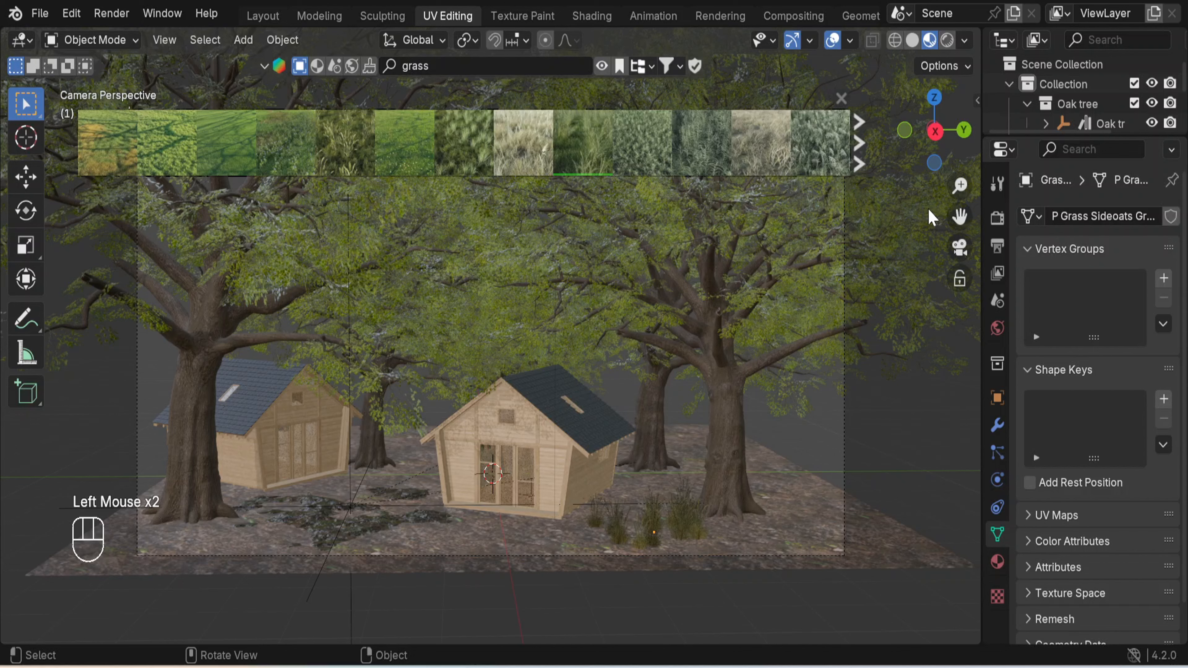
- Leave the camera view, close the asset results, and scale the grass clump down further to about 0.6
{"action": "left_click", "coordinate": [960, 247]}
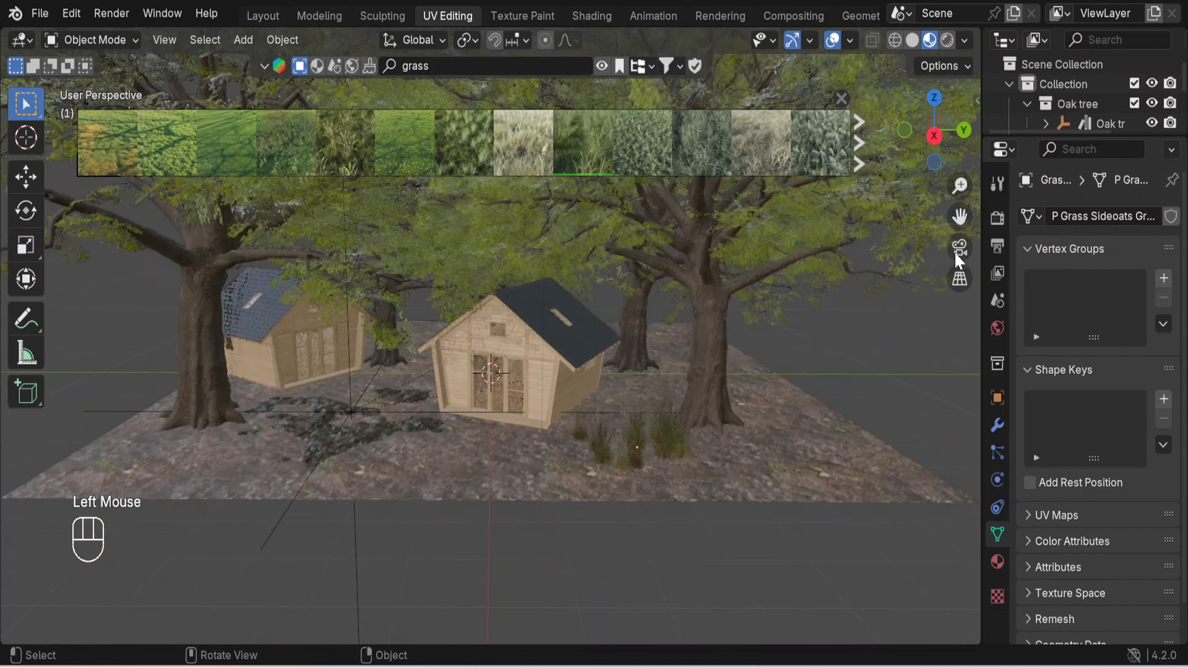
{"action": "left_click", "coordinate": [842, 99]}
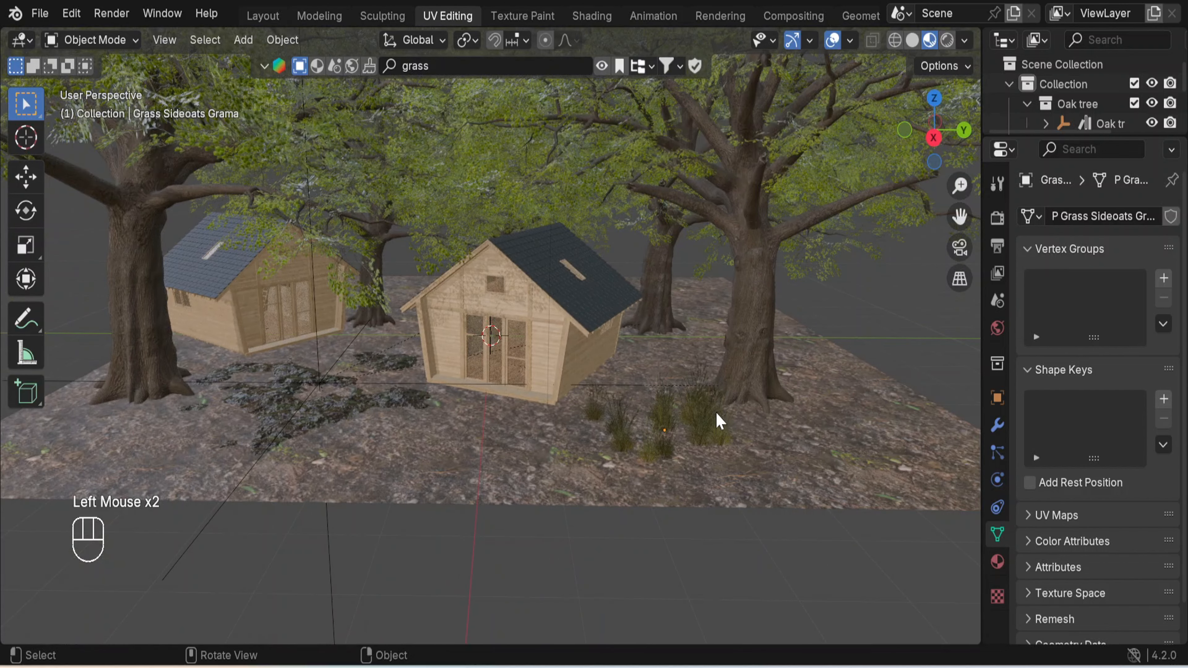
{"action": "scroll", "coordinate": [715, 417], "scroll_direction": "up", "scroll_amount": 2}
{"action": "scroll", "coordinate": [719, 421], "scroll_direction": "down", "scroll_amount": 1}
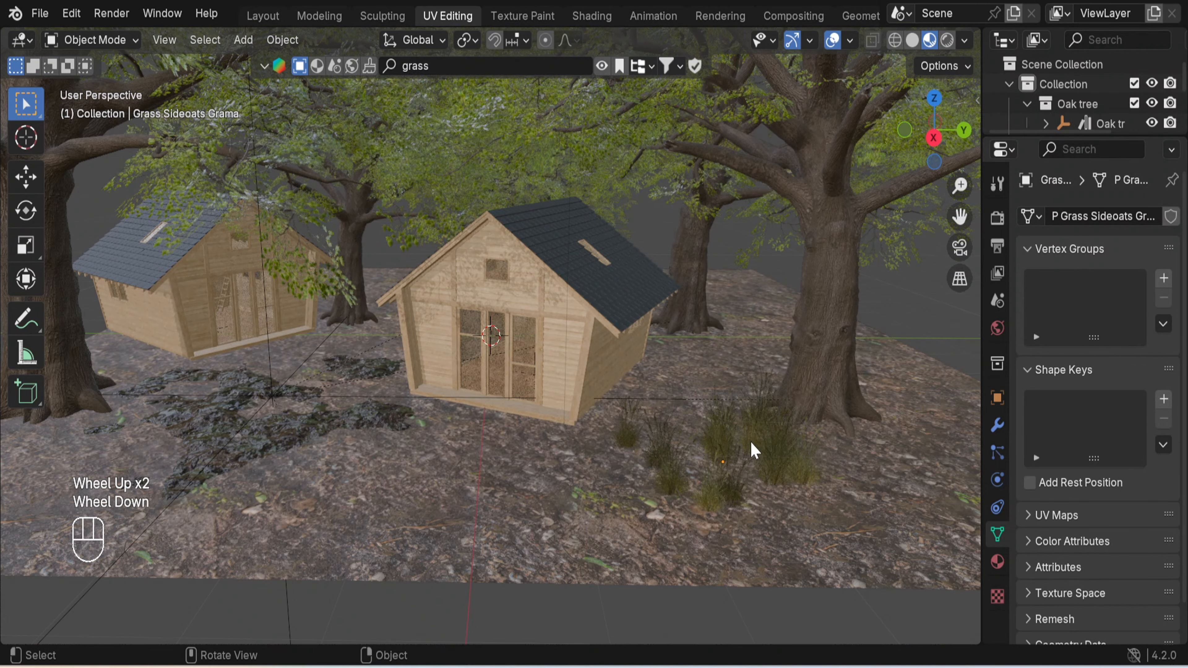
{"action": "left_click", "coordinate": [779, 452]}
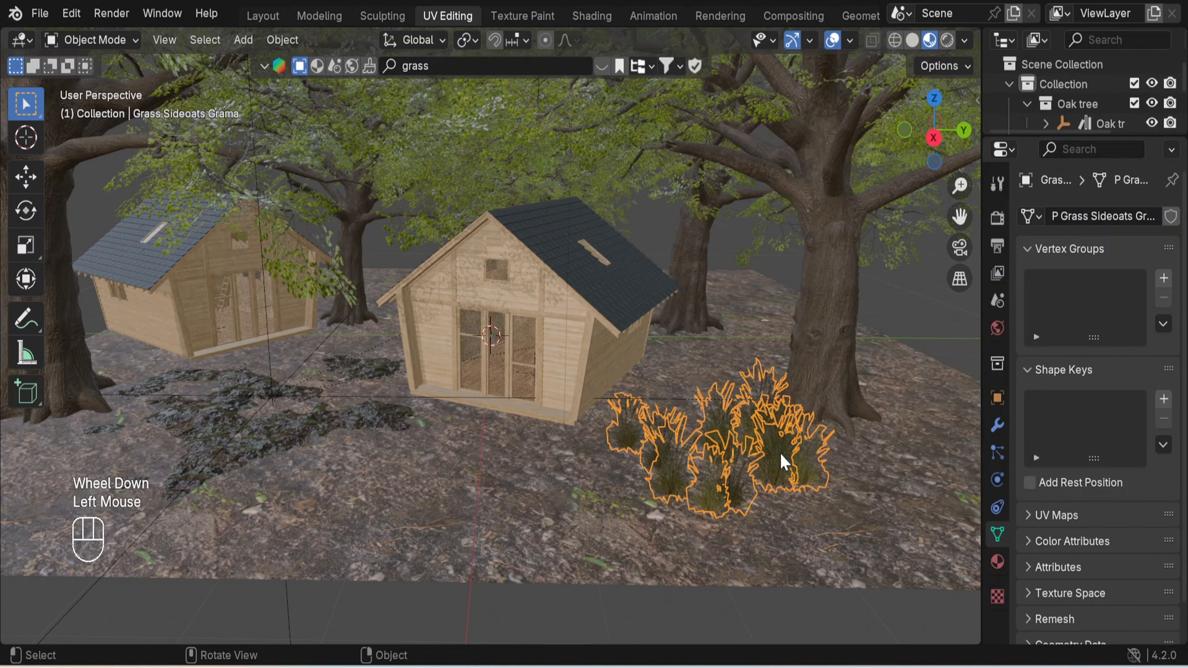
{"action": "key", "text": "s"}
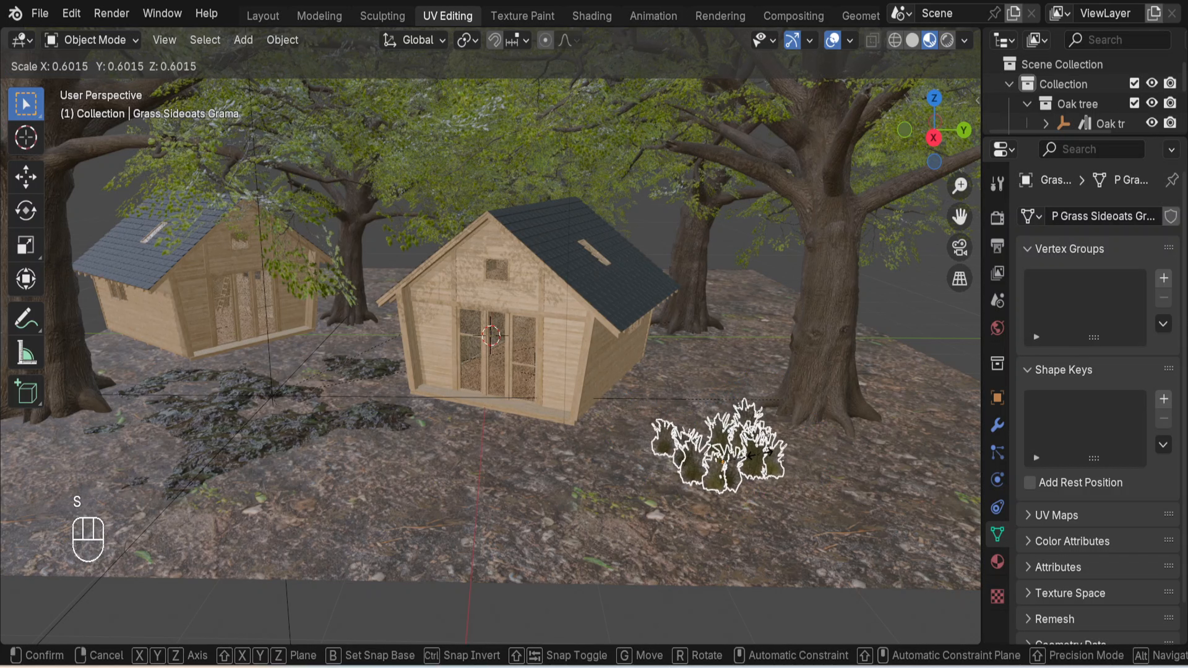
{"action": "left_click", "coordinate": [758, 454]}
{"action": "left_click", "coordinate": [902, 311]}
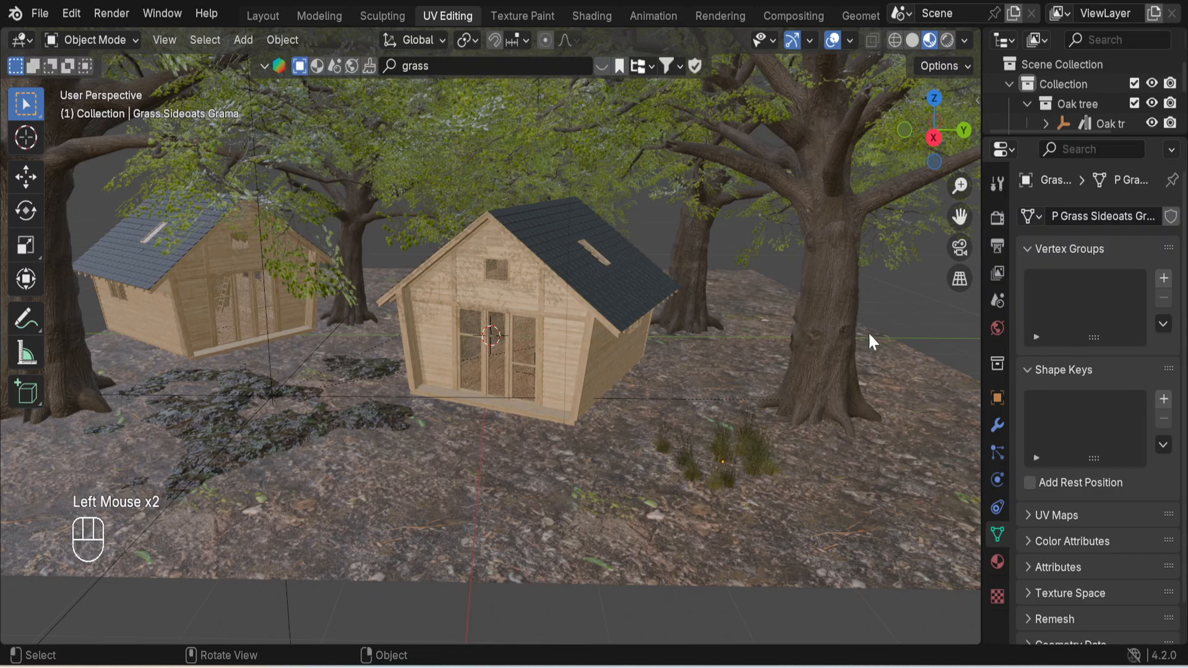
- Duplicate the grass clump twice along the X axis, placing one copy behind the original and one in the foreground, and deselect
{"action": "left_click", "coordinate": [749, 449]}
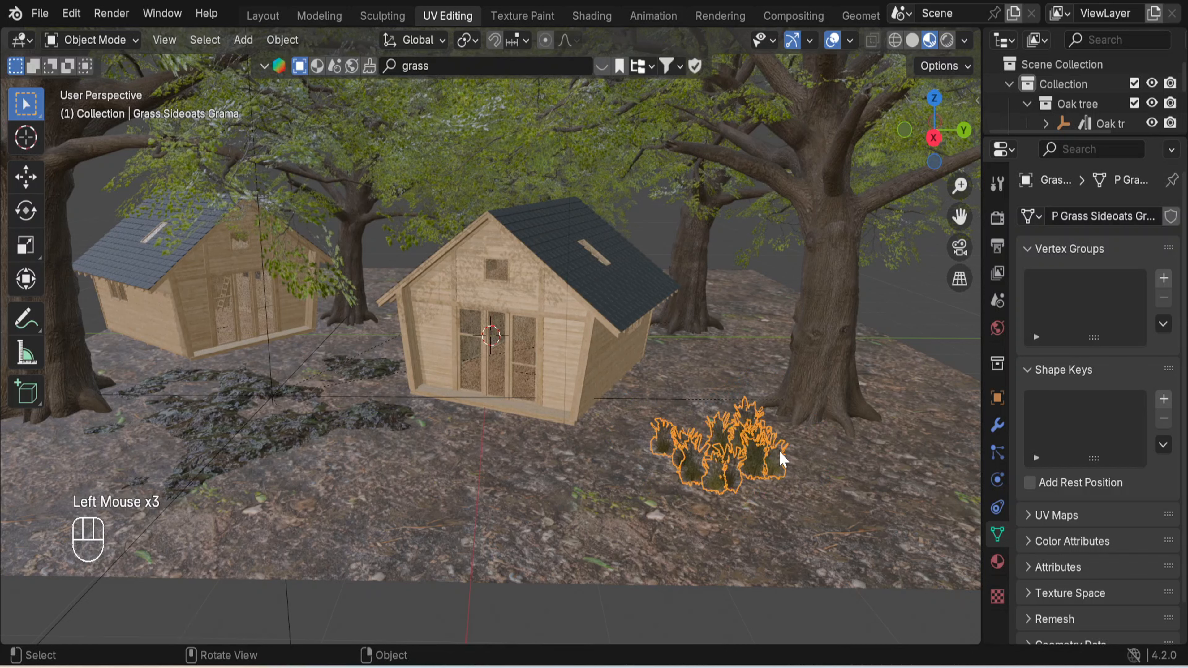
{"action": "key", "text": "shift+d"}
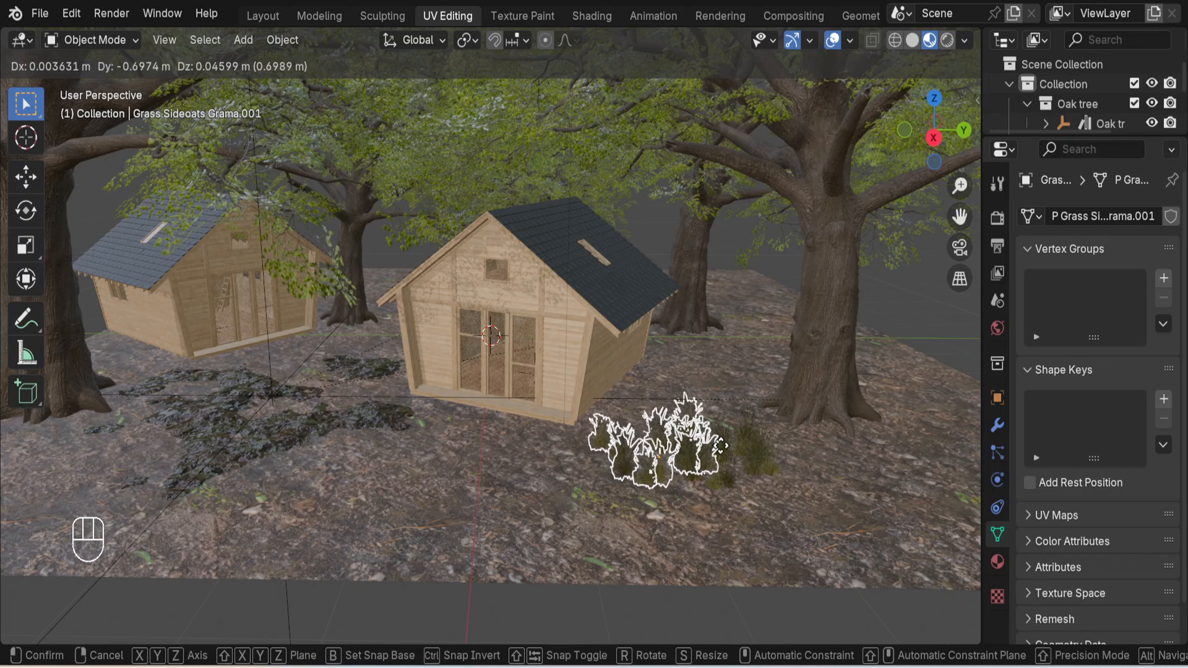
{"action": "key", "text": "x"}
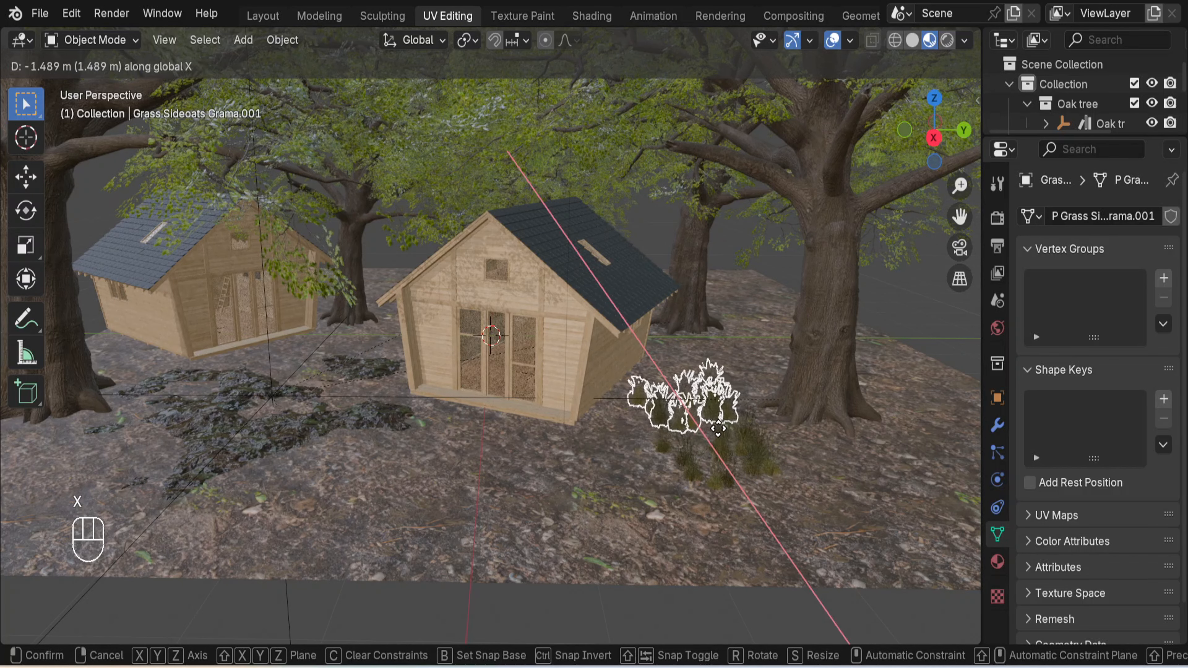
{"action": "left_click", "coordinate": [720, 431]}
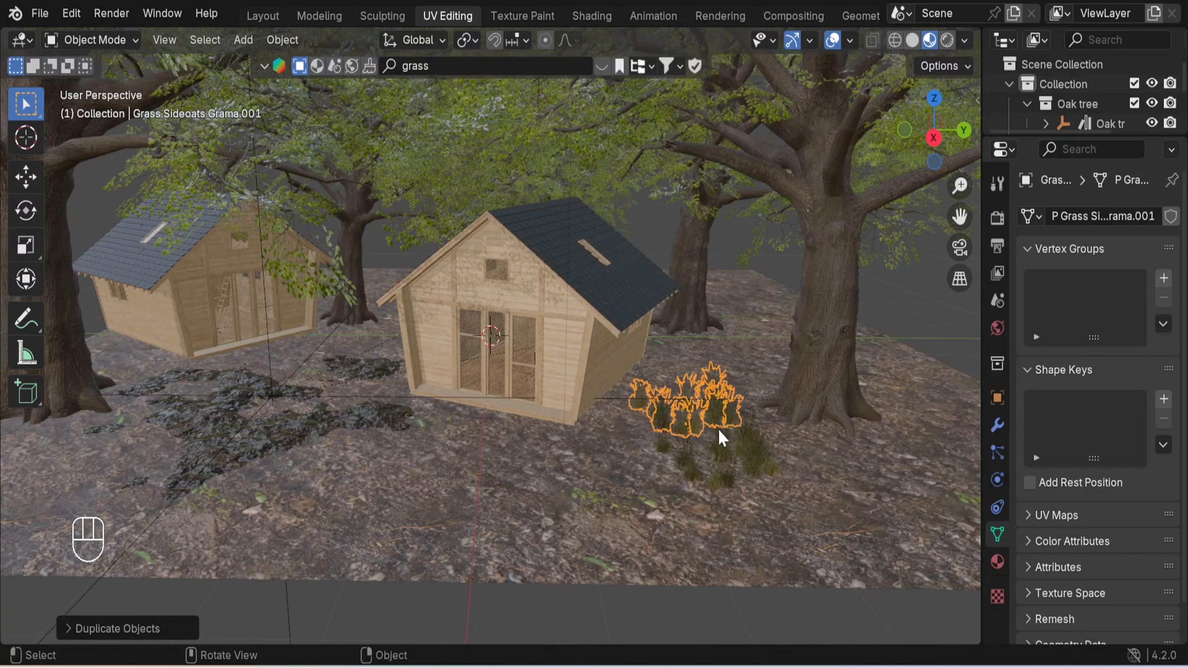
{"action": "key", "text": "shift+d"}
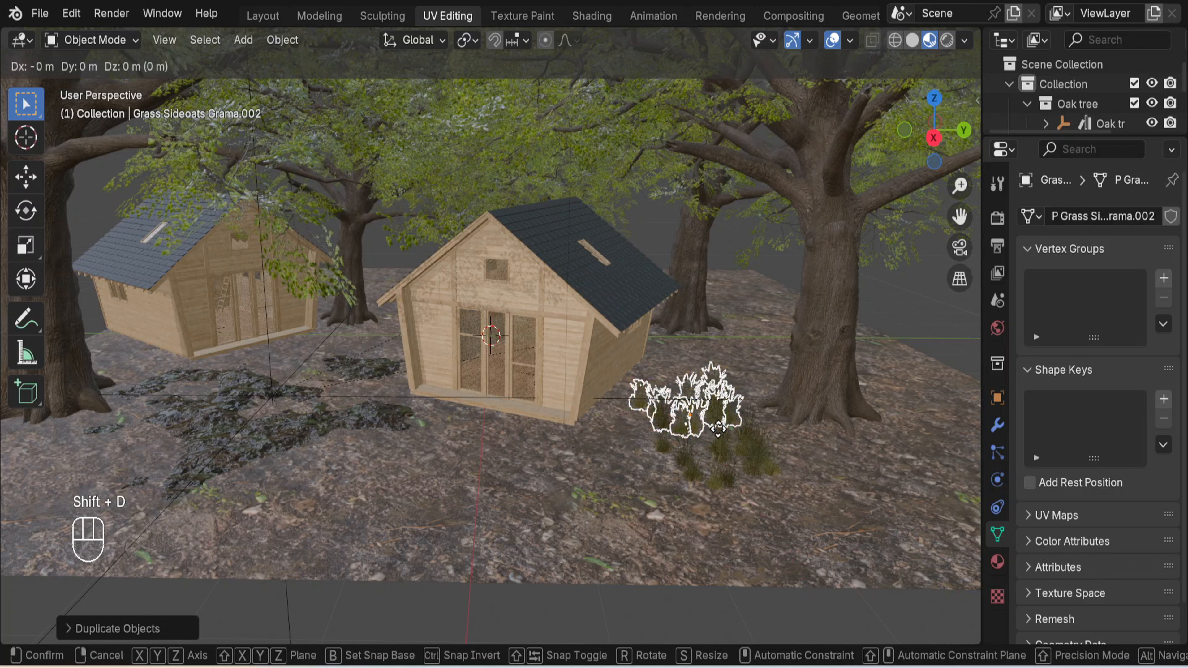
{"action": "key", "text": "x"}
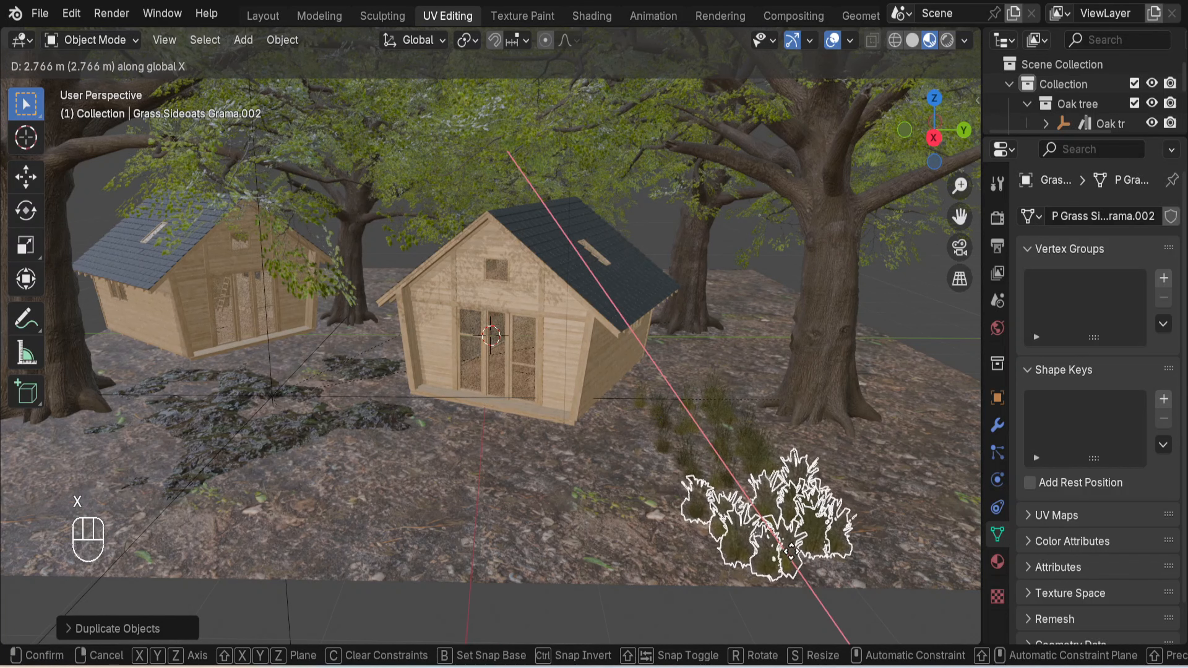
{"action": "left_click", "coordinate": [783, 542]}
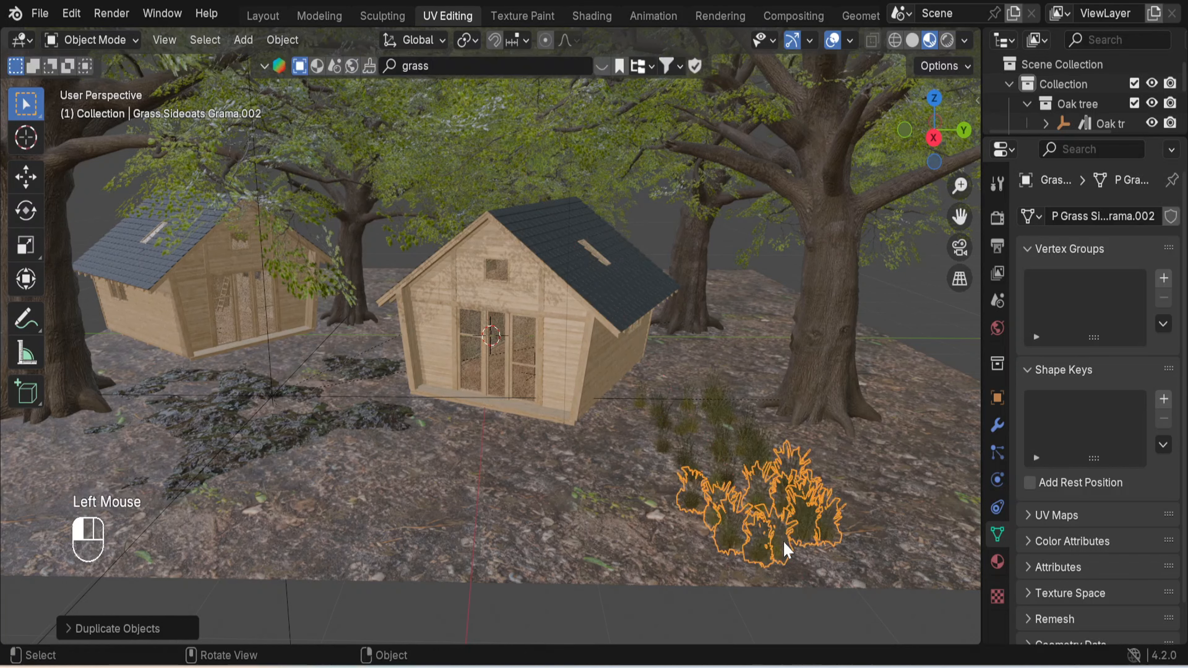
{"action": "left_click", "coordinate": [839, 600]}
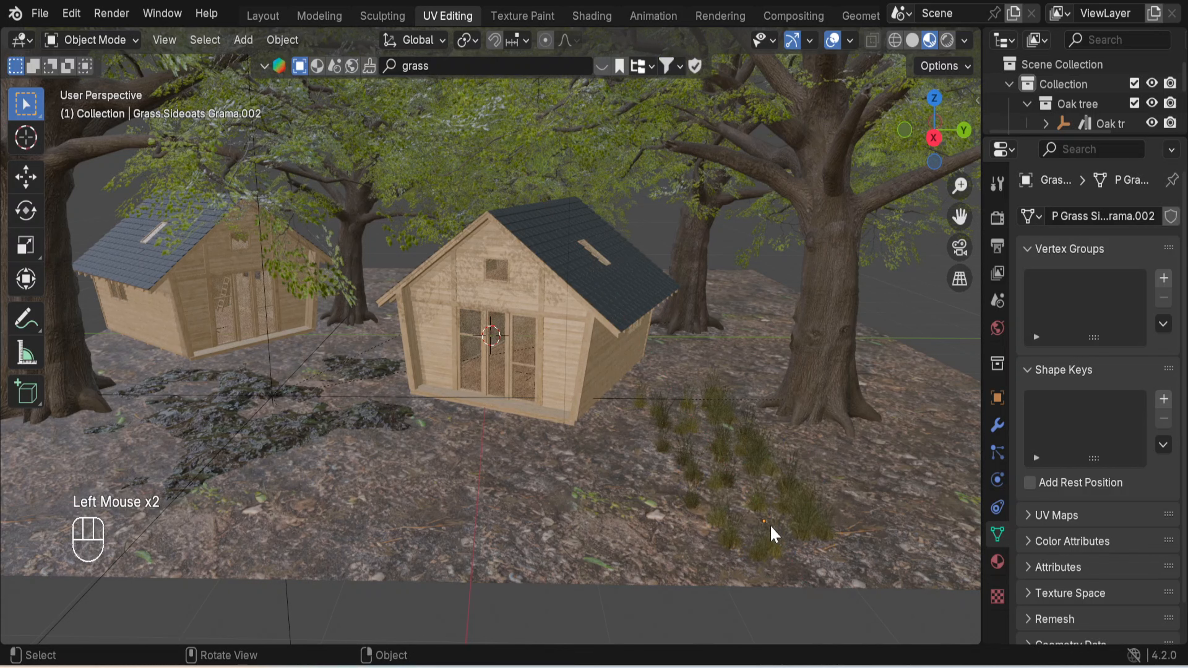
- Duplicate the foreground grass clump along the negative Y axis to the opposite side of the ground, in front of the near oak
{"action": "left_click", "coordinate": [797, 510]}
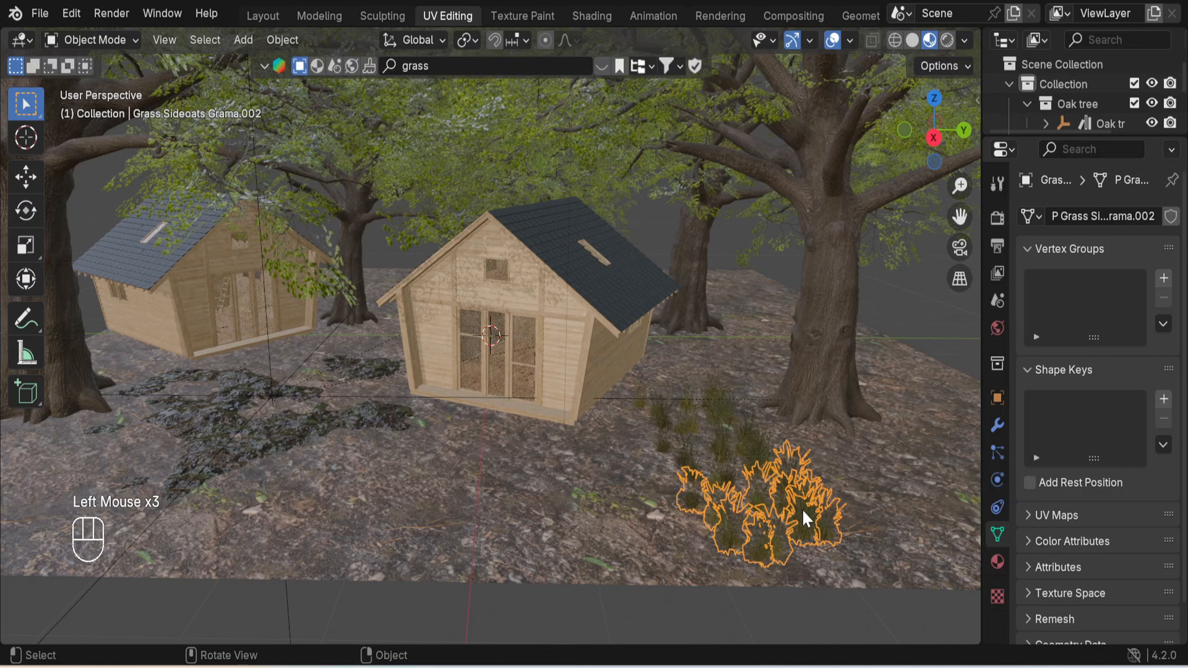
{"action": "key", "text": "shift+d"}
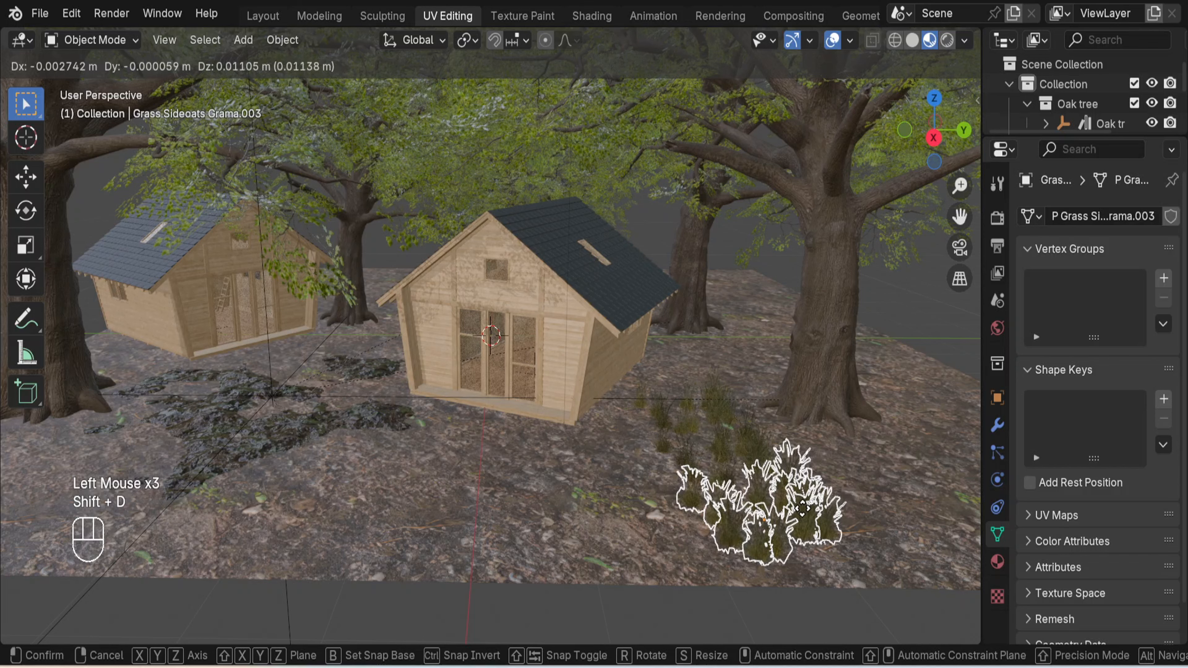
{"action": "key", "text": "y"}
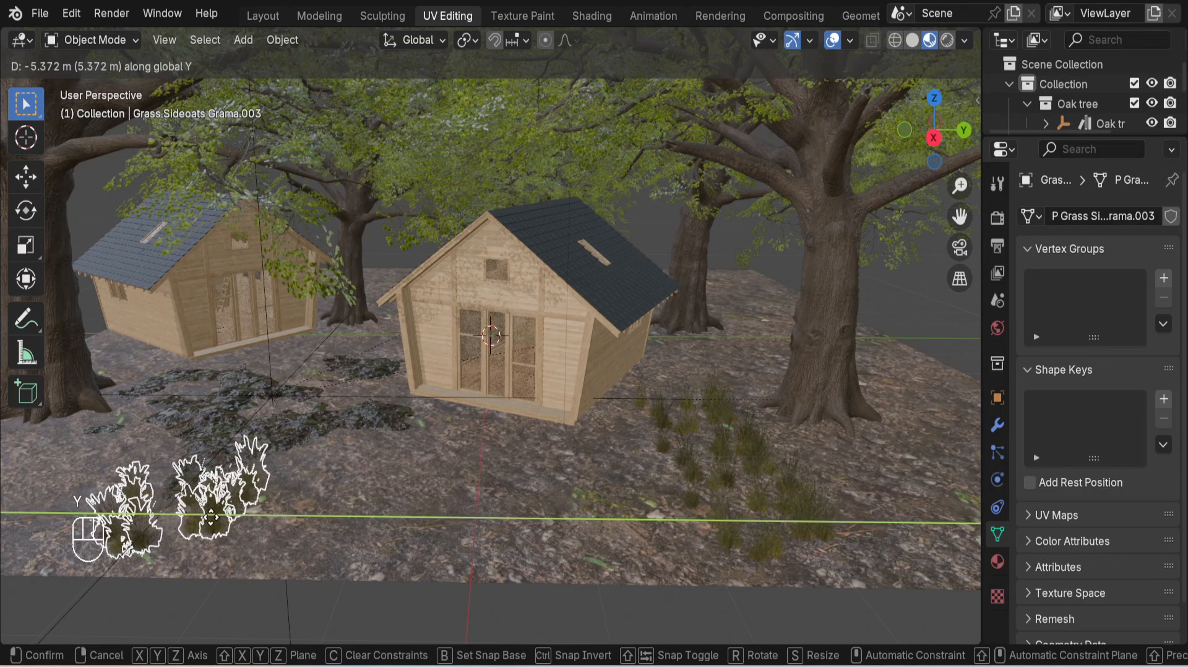
{"action": "left_click", "coordinate": [147, 504]}
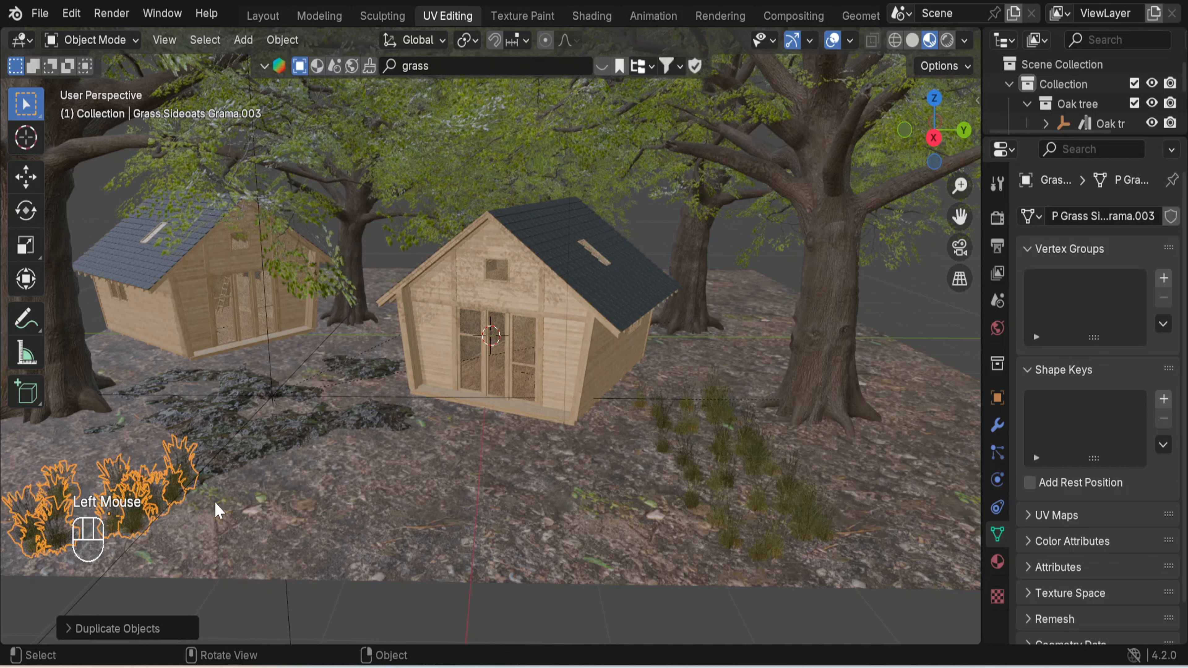
- Duplicate the new clump twice in succession along positive Y to start a grass row across the foreground
{"action": "key", "text": "shift+d"}
{"action": "key", "text": "y"}
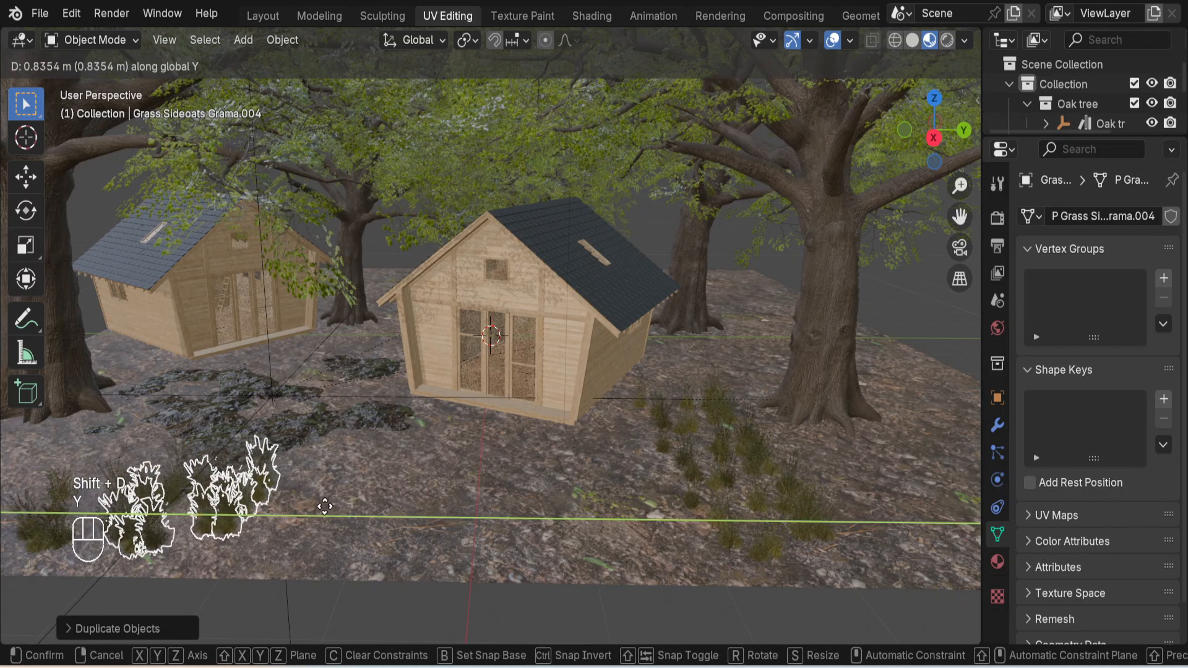
{"action": "left_click", "coordinate": [323, 511]}
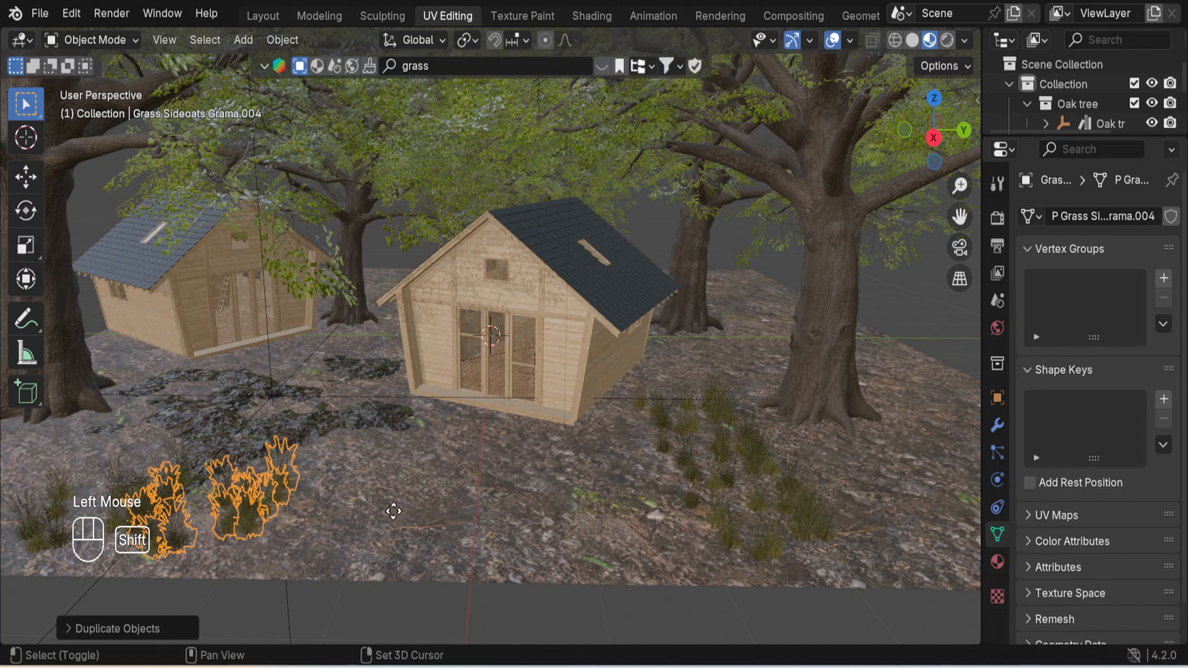
{"action": "key", "text": "shift+d"}
{"action": "key", "text": "y"}
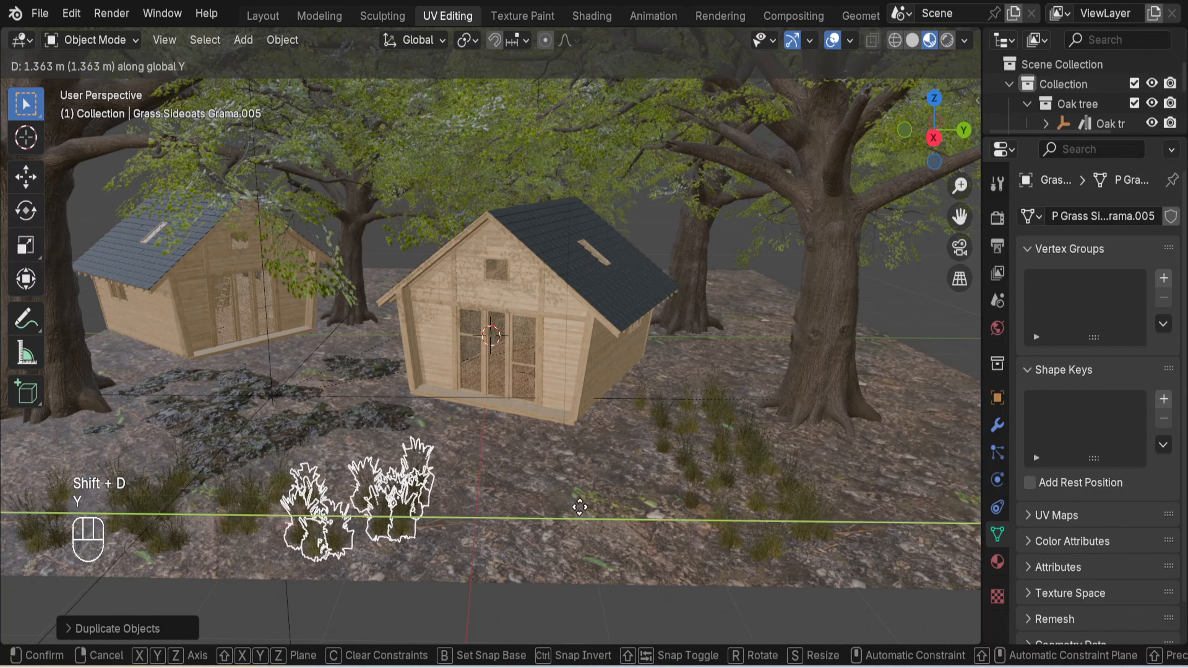
{"action": "left_click", "coordinate": [532, 512]}
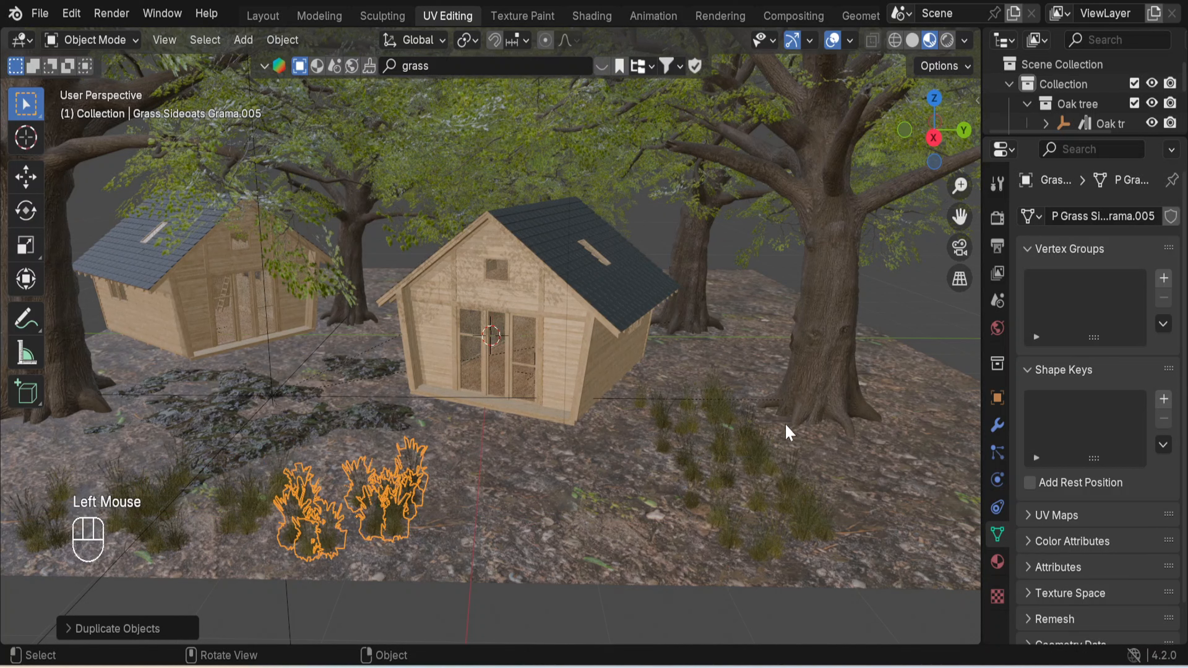
- Continue the foreground row with two more grass copies along positive Y, the first offset about 1.1 m, closing the gap to the original clumps
{"action": "key", "text": "shift+d"}
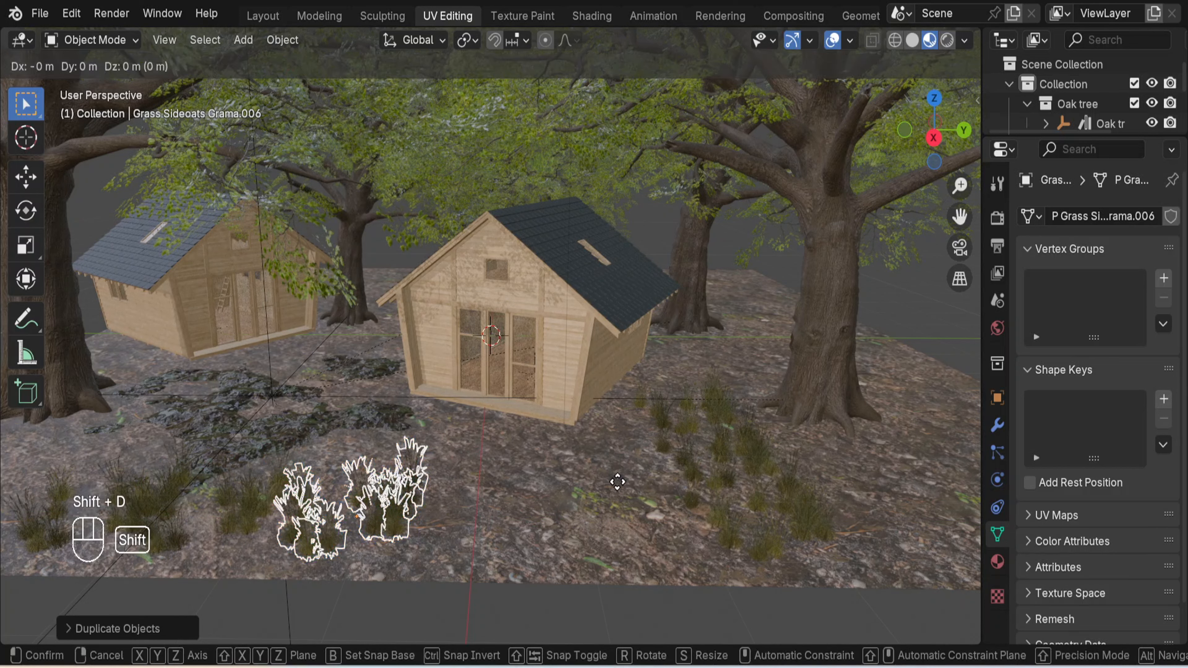
{"action": "key", "text": "y"}
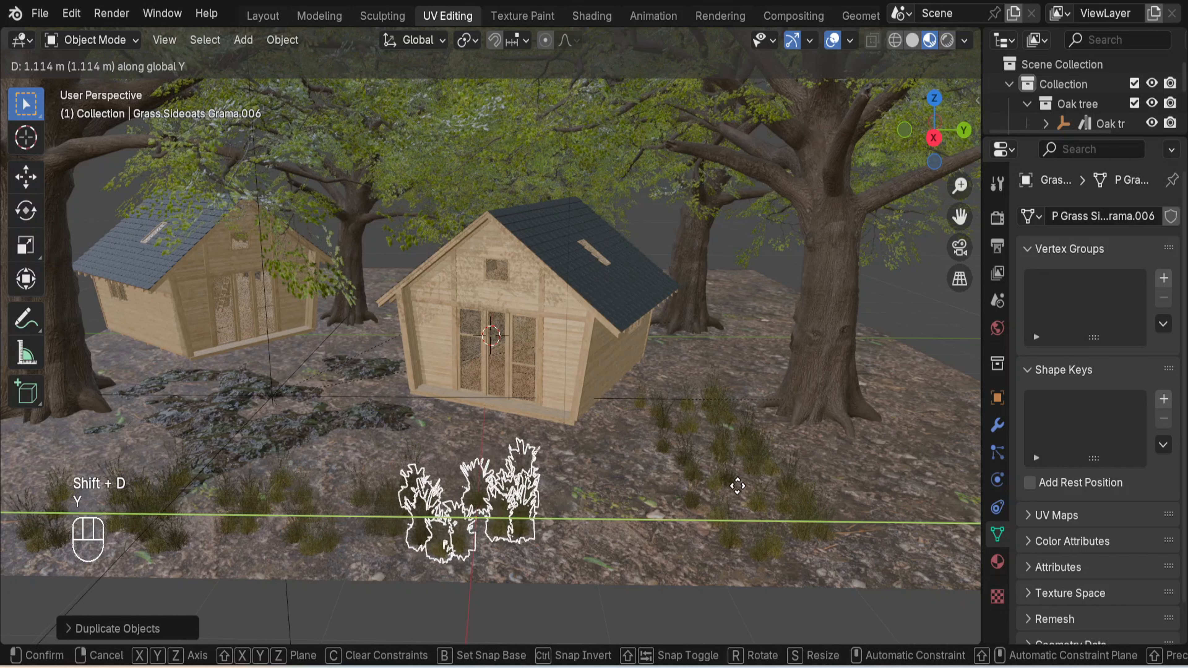
{"action": "left_click", "coordinate": [648, 494]}
{"action": "key", "text": "shift+d"}
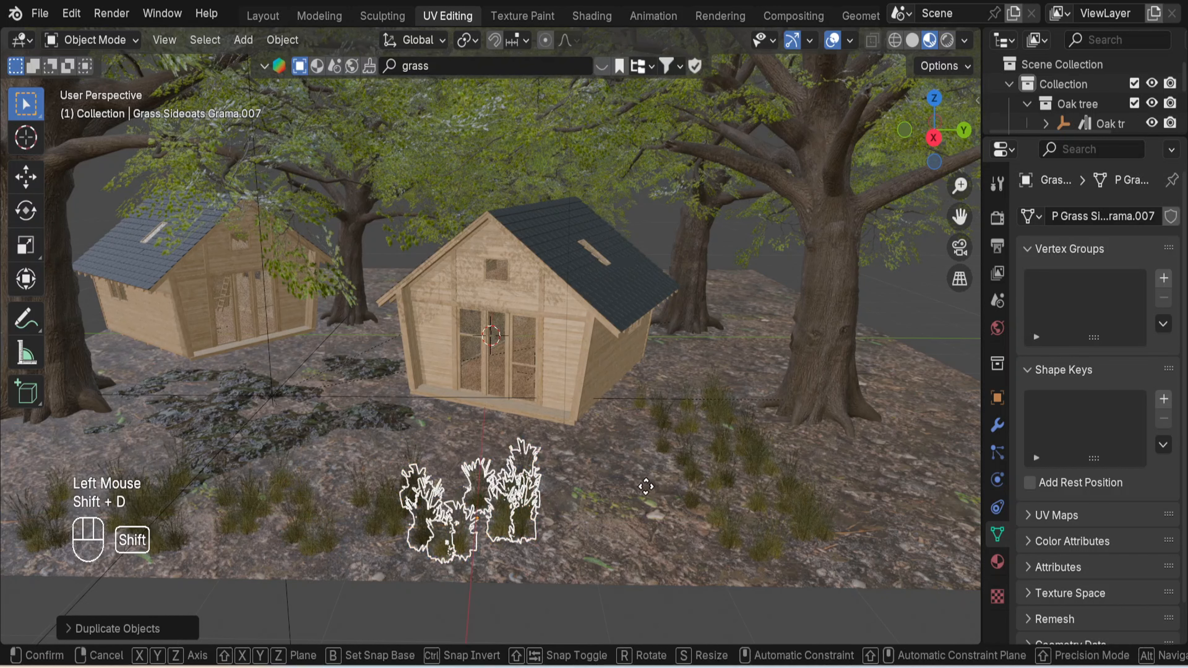
{"action": "key", "text": "y"}
{"action": "left_click", "coordinate": [779, 480]}
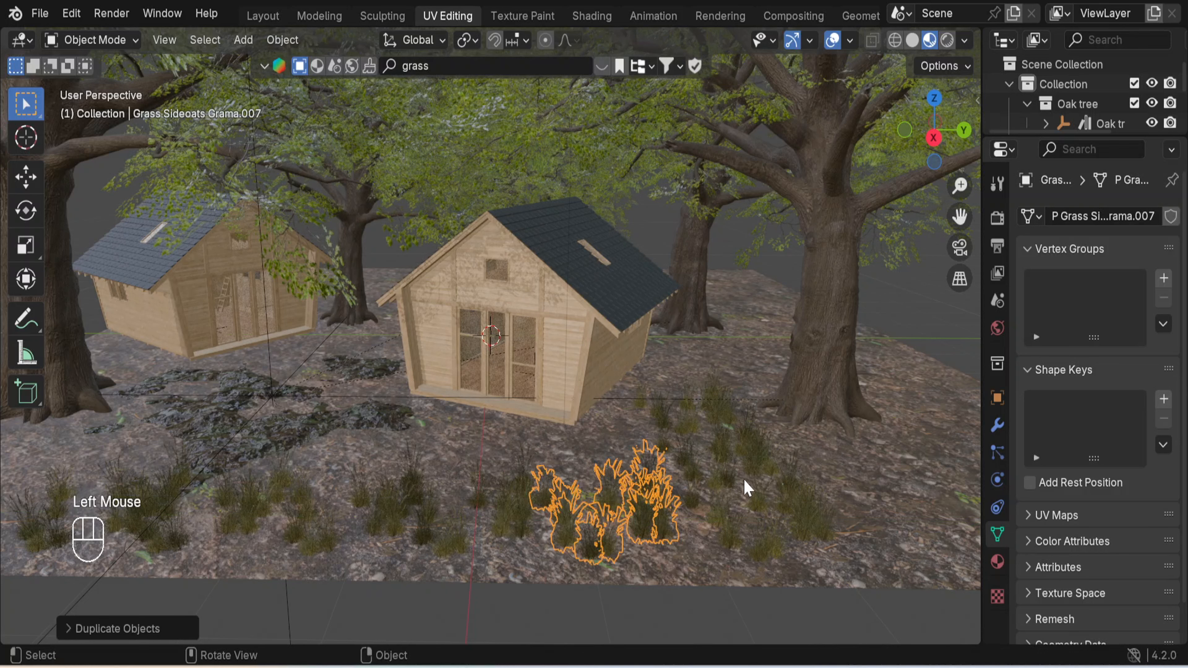
- Duplicate the last grass clump freely to a spot just in front of the front house's doors, and deselect it
{"action": "key", "text": "shift+d"}
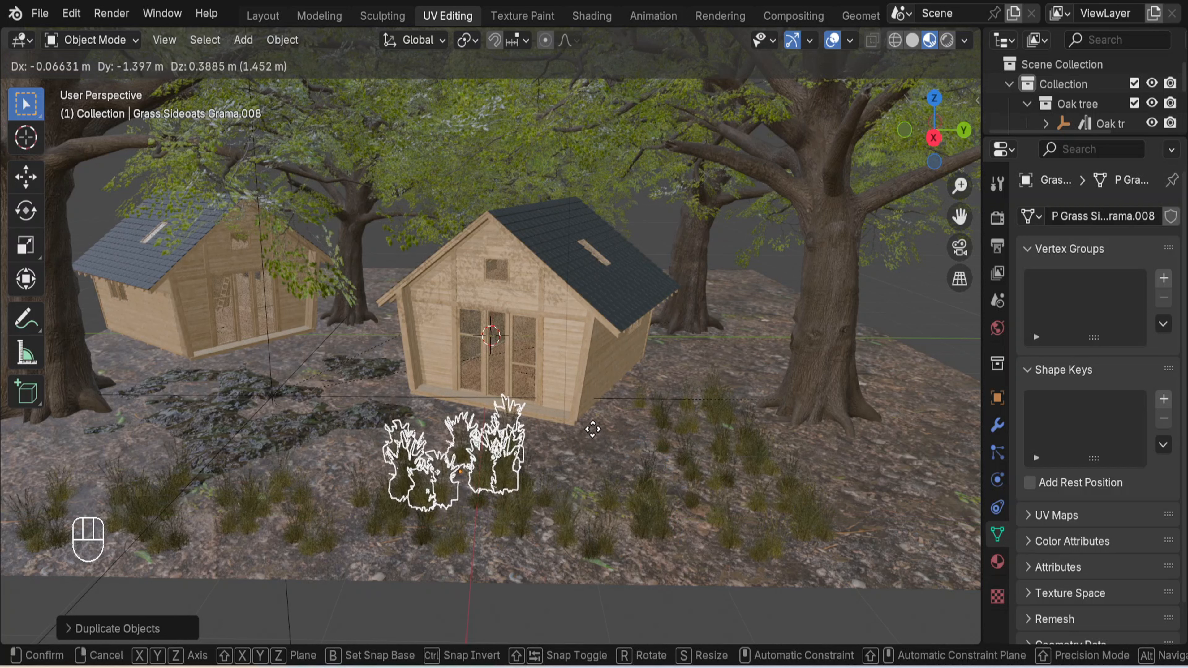
{"action": "left_click", "coordinate": [593, 430]}
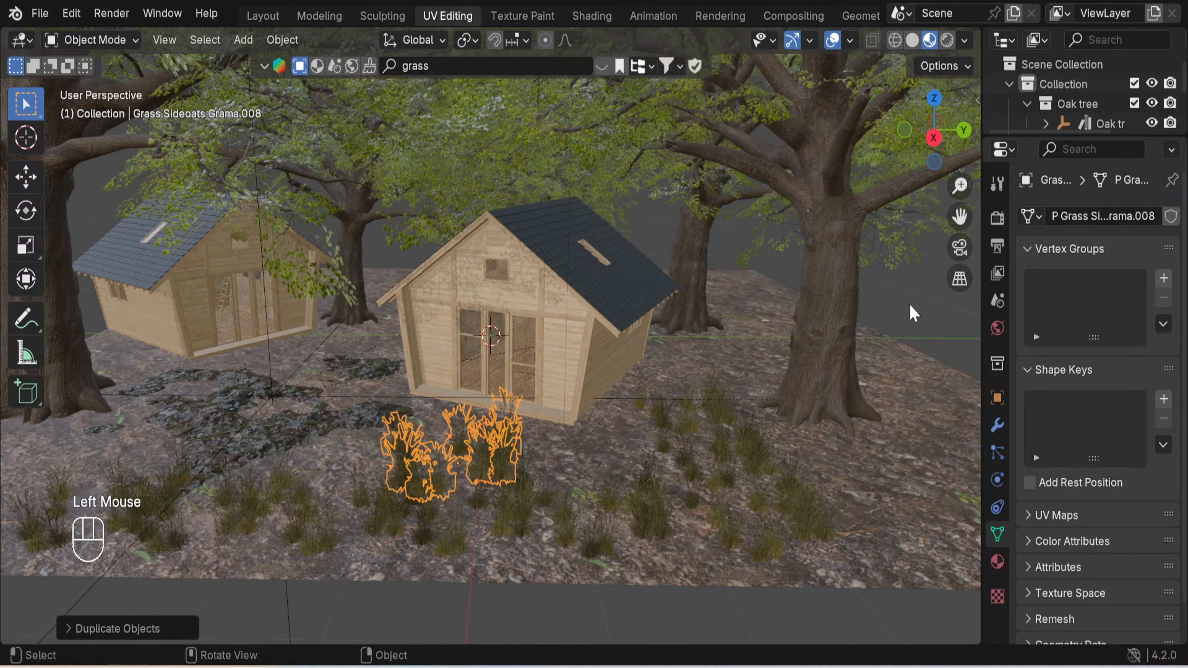
{"action": "double_click", "coordinate": [851, 393]}
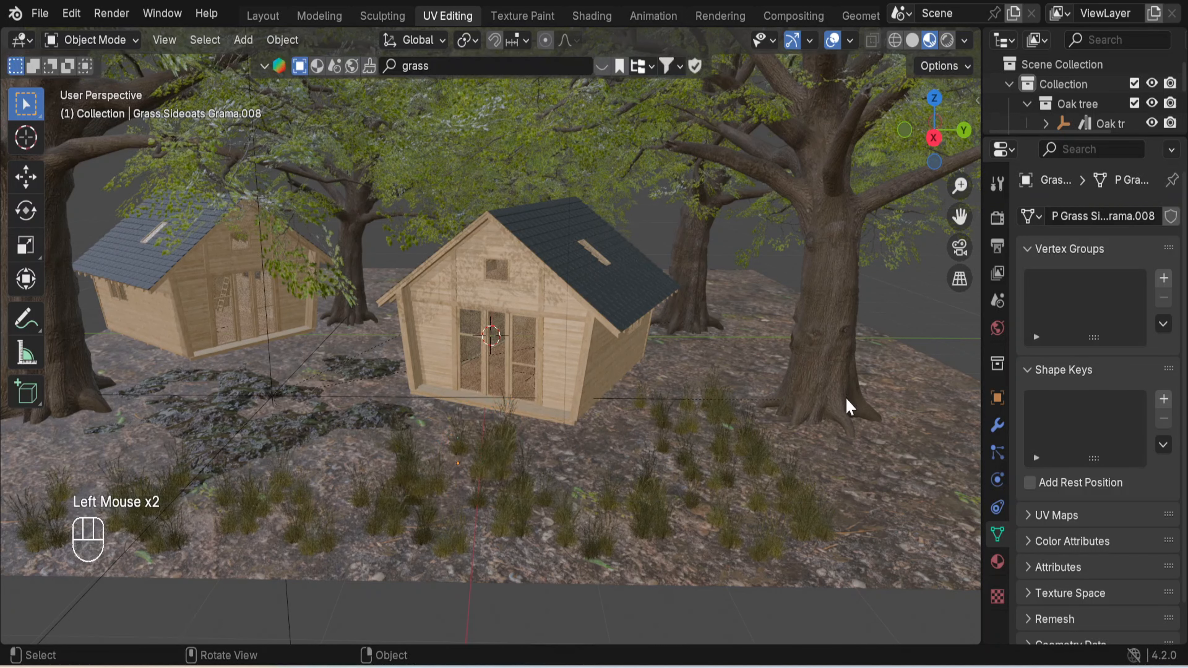
{"action": "key", "text": "KP_7"}
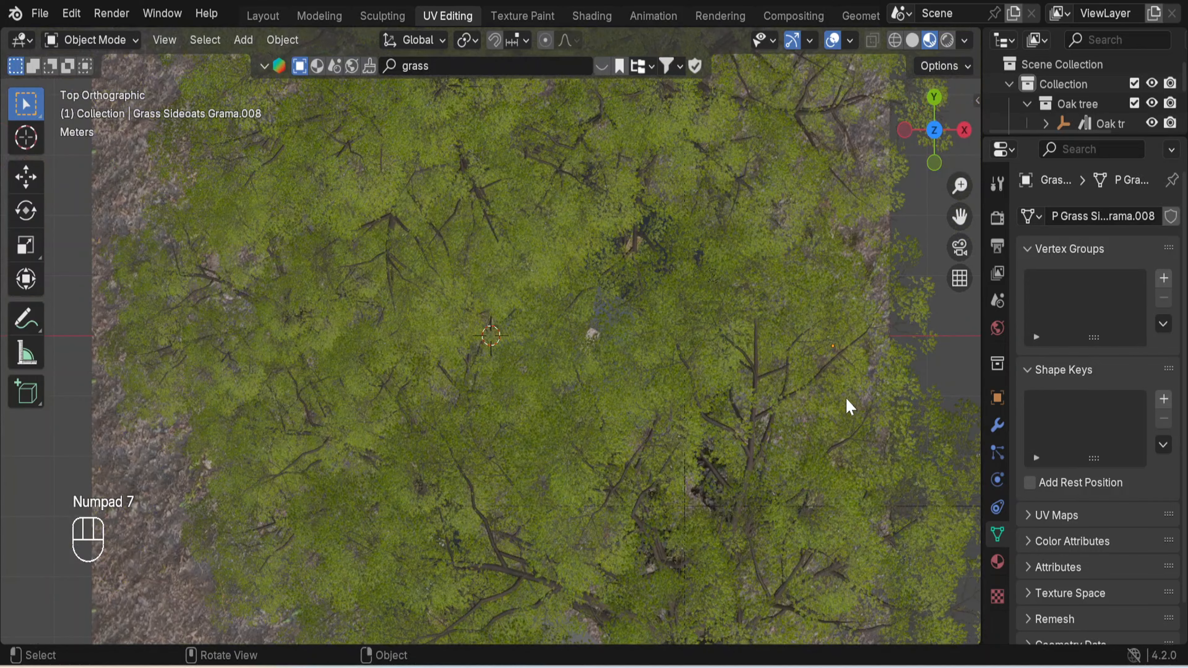
- Hide the five oak trees one after another so that the ground and houses are unobstructed from above
{"action": "scroll", "coordinate": [789, 375], "scroll_direction": "down", "scroll_amount": 3}
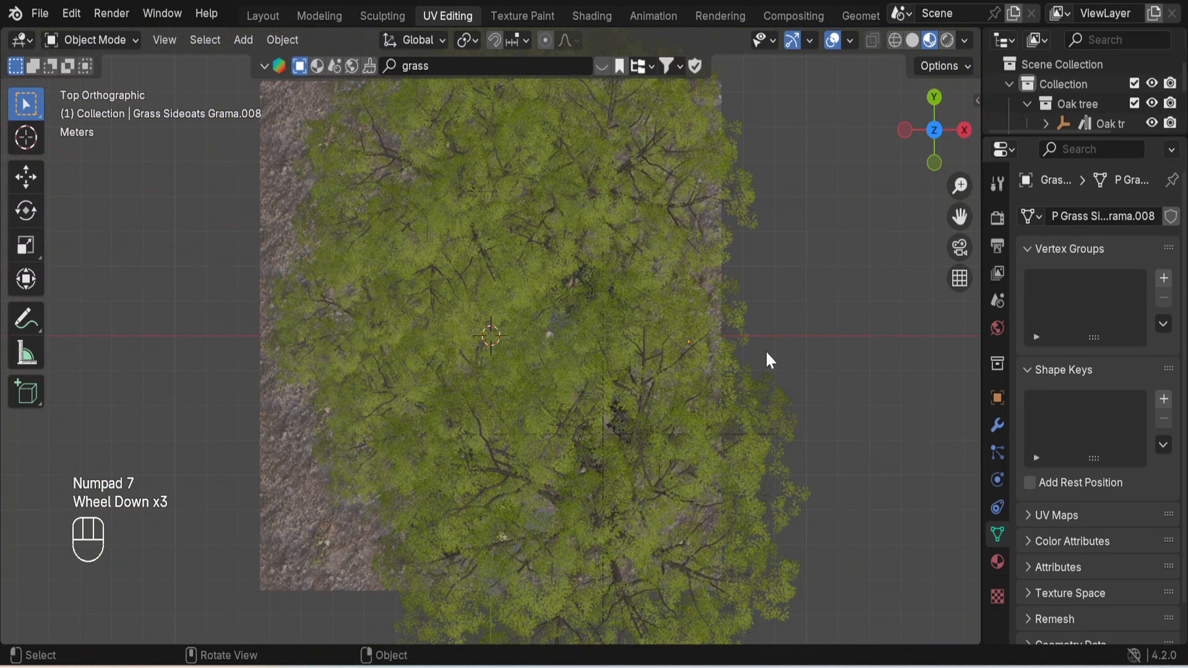
{"action": "middle_click_drag", "start_coordinate": [769, 360], "coordinate": [644, 198]}
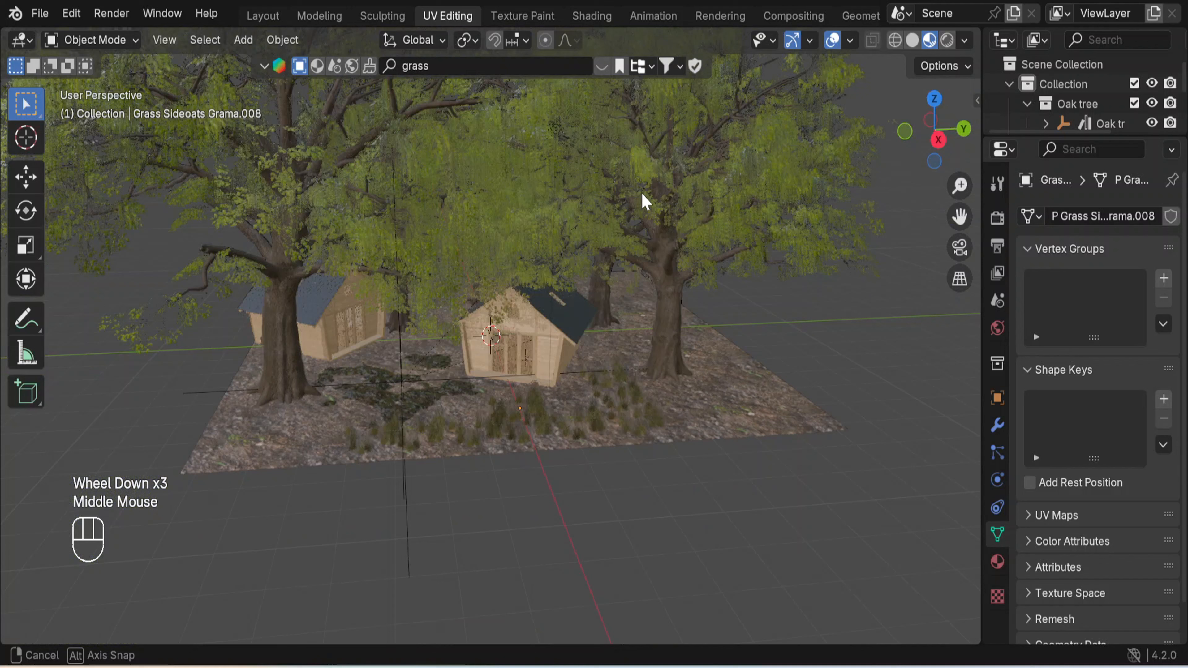
{"action": "left_click", "coordinate": [679, 308]}
{"action": "key", "text": "h"}
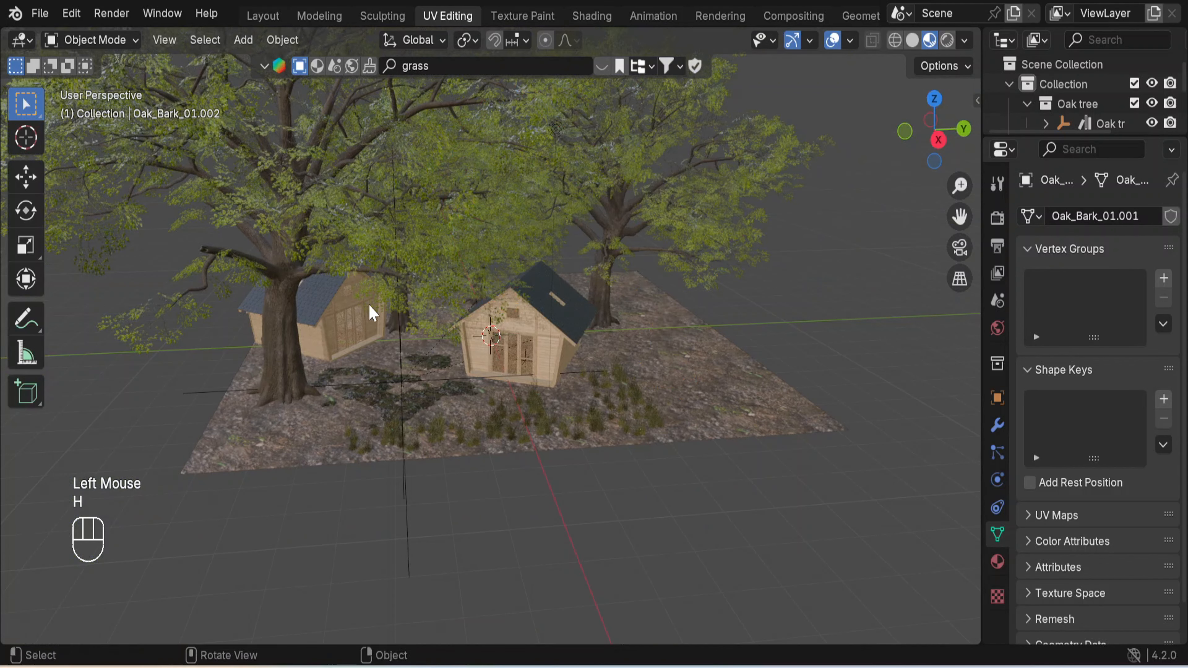
{"action": "left_click", "coordinate": [286, 333]}
{"action": "key", "text": "h"}
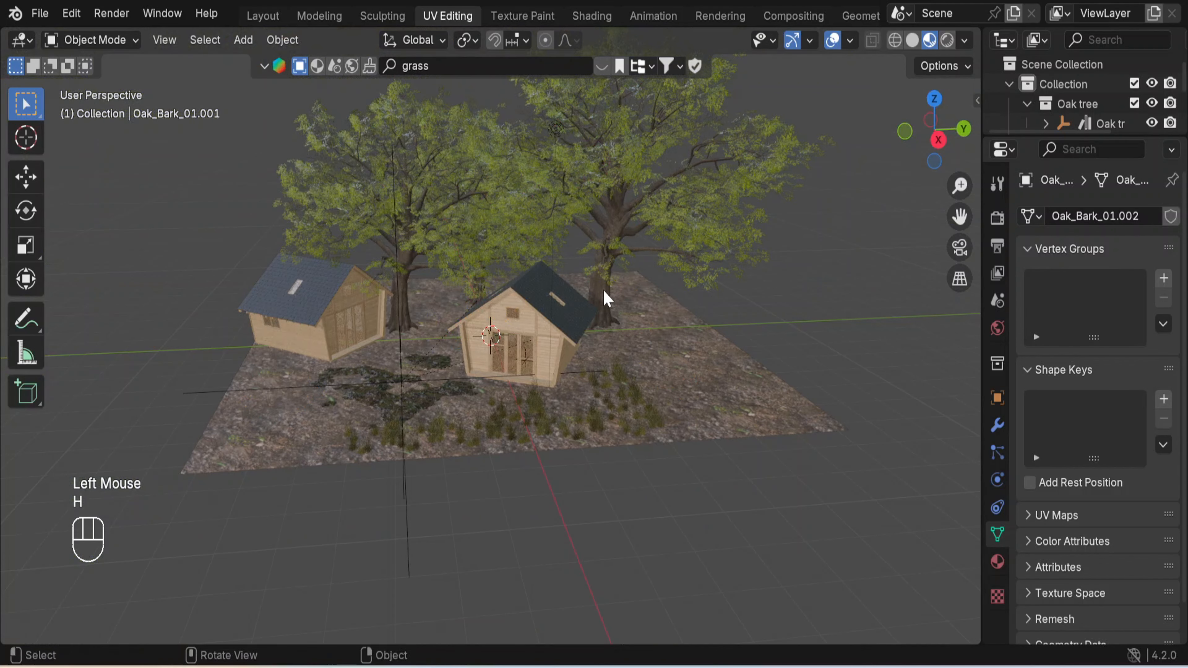
{"action": "left_click", "coordinate": [603, 292]}
{"action": "key", "text": "h"}
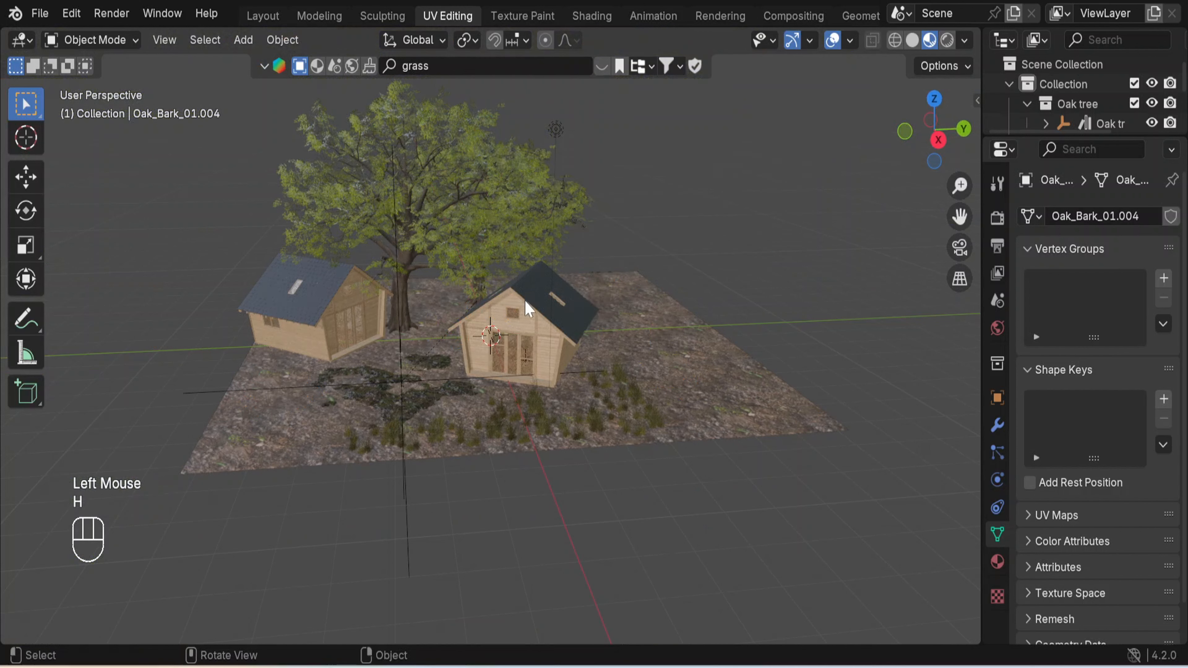
{"action": "left_click", "coordinate": [405, 292]}
{"action": "key", "text": "h"}
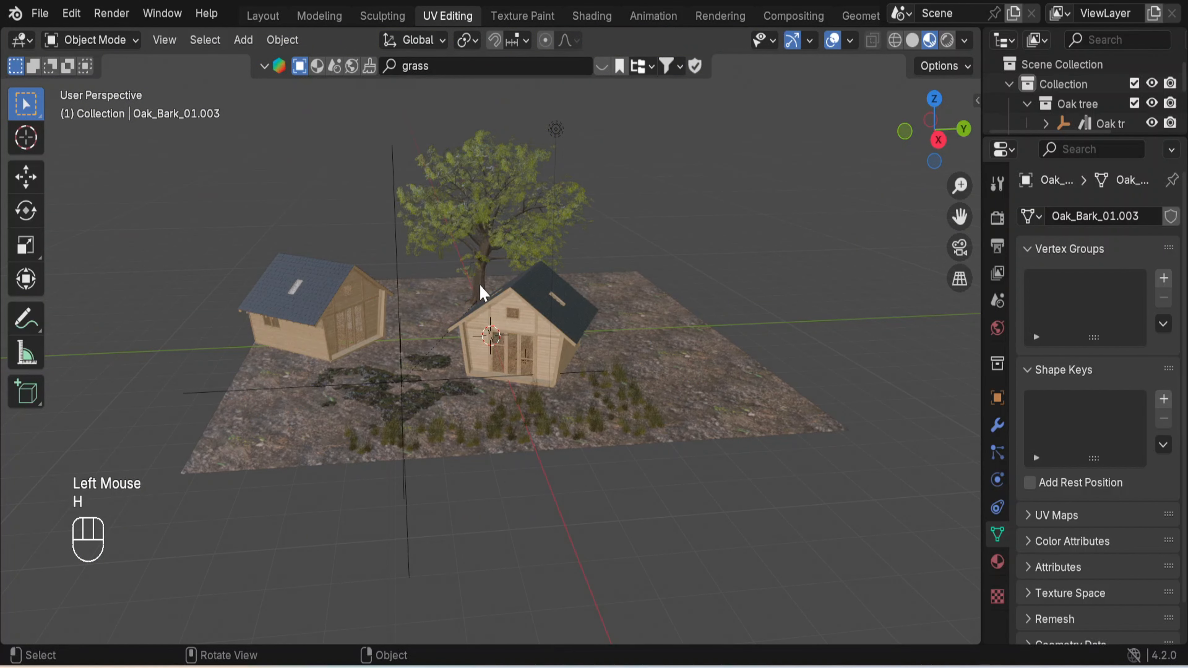
{"action": "left_click", "coordinate": [481, 292]}
{"action": "key", "text": "h"}
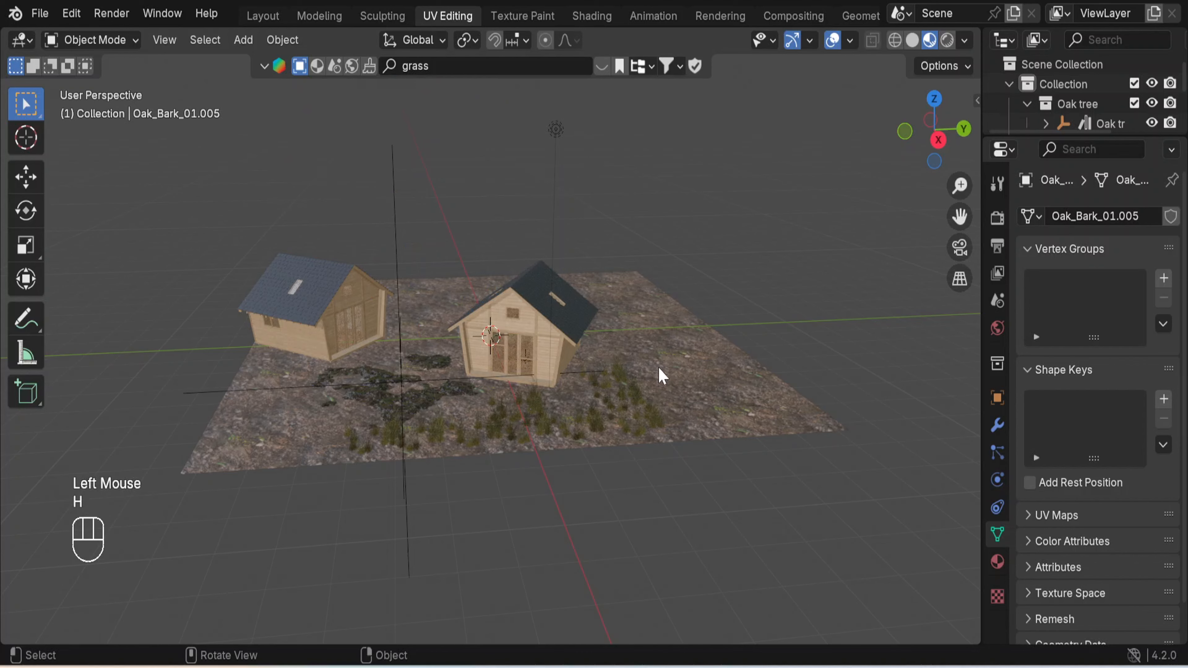
- Lower the floating grass clump in front of the front house about 0.44 m along Z onto the ground, and deselect it
{"action": "key", "text": "KP_7"}
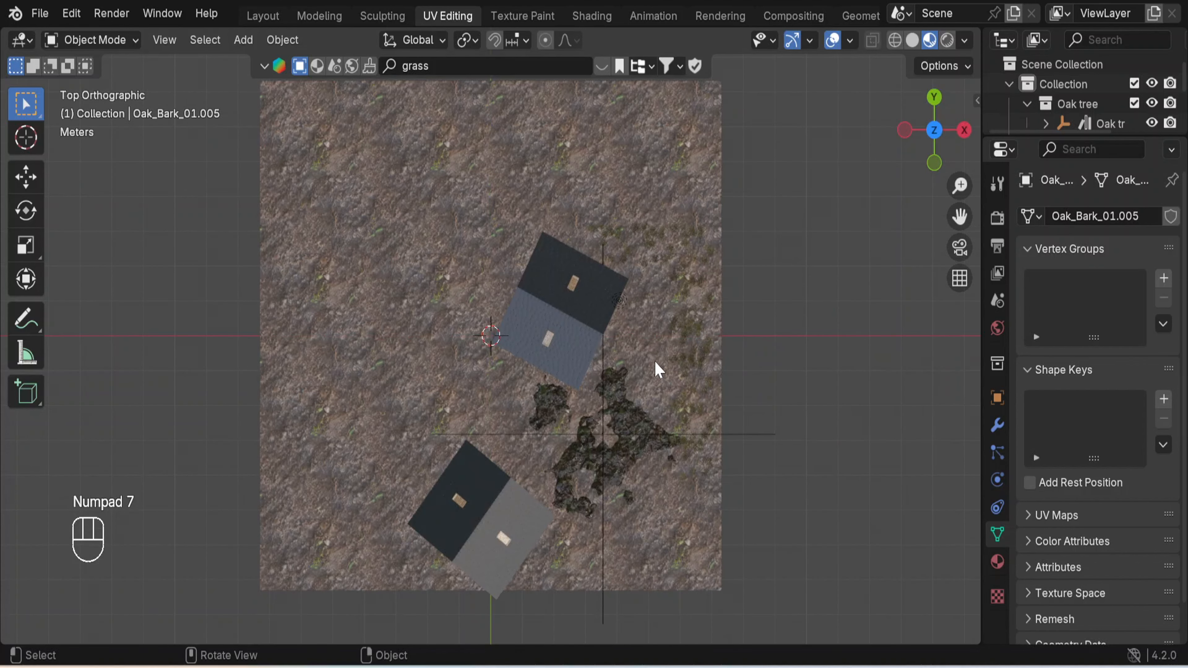
{"action": "left_click", "coordinate": [708, 340]}
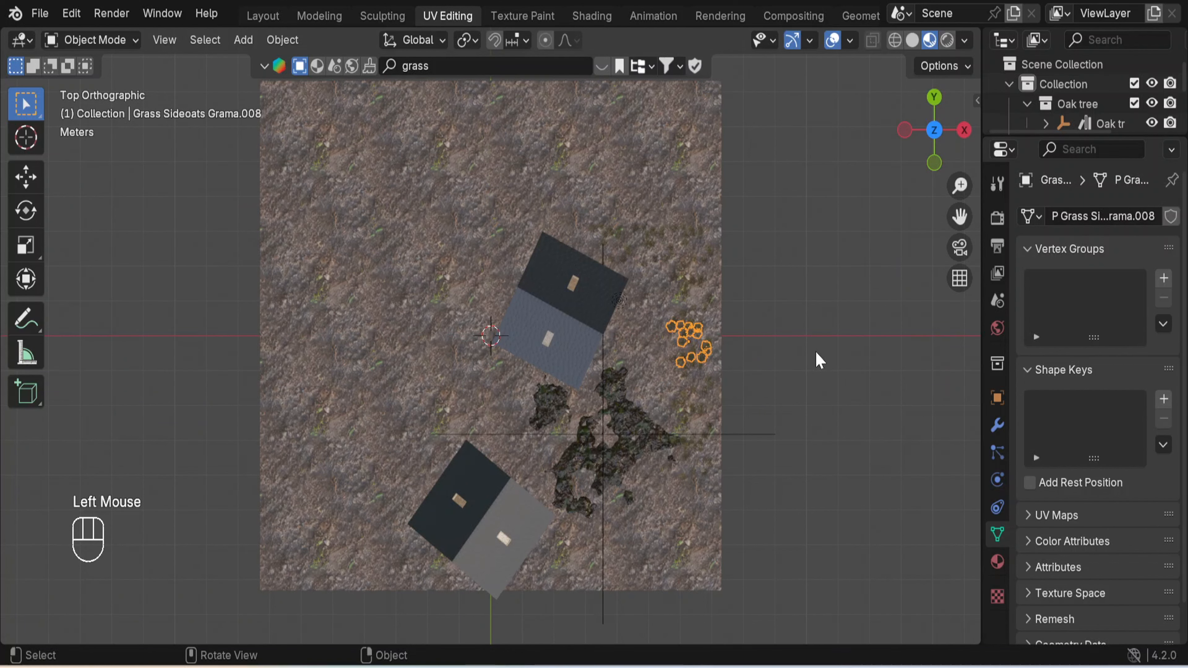
{"action": "middle_click_drag", "start_coordinate": [819, 360], "coordinate": [630, 155]}
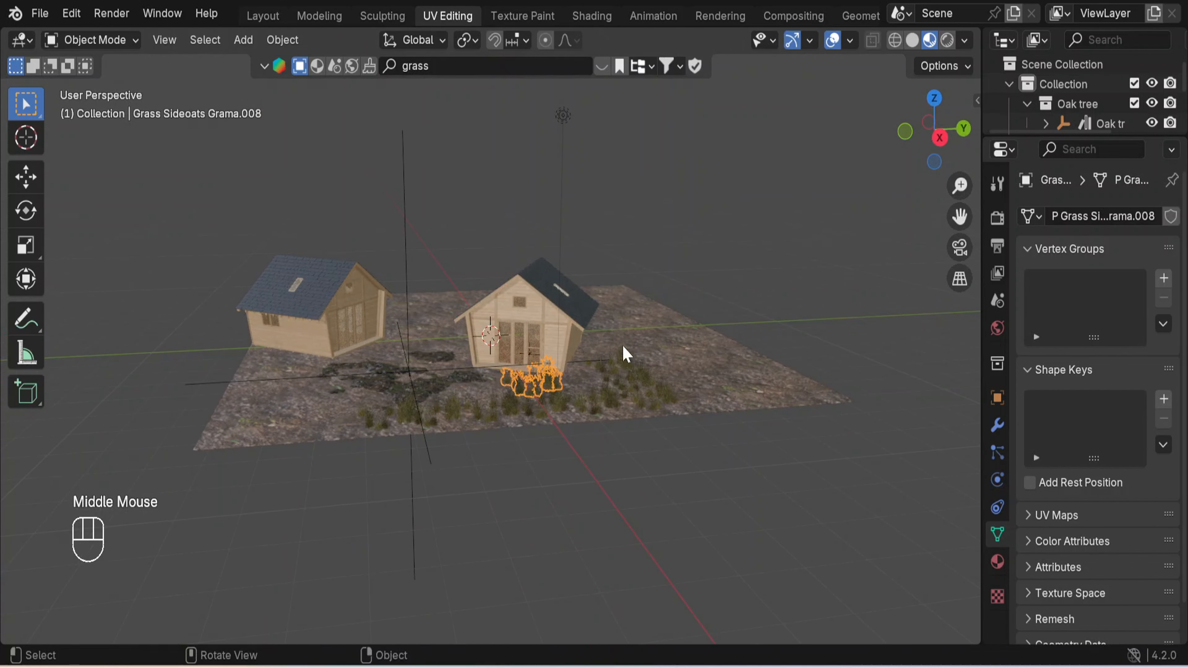
{"action": "middle_click_drag", "start_coordinate": [627, 354], "coordinate": [609, 405]}
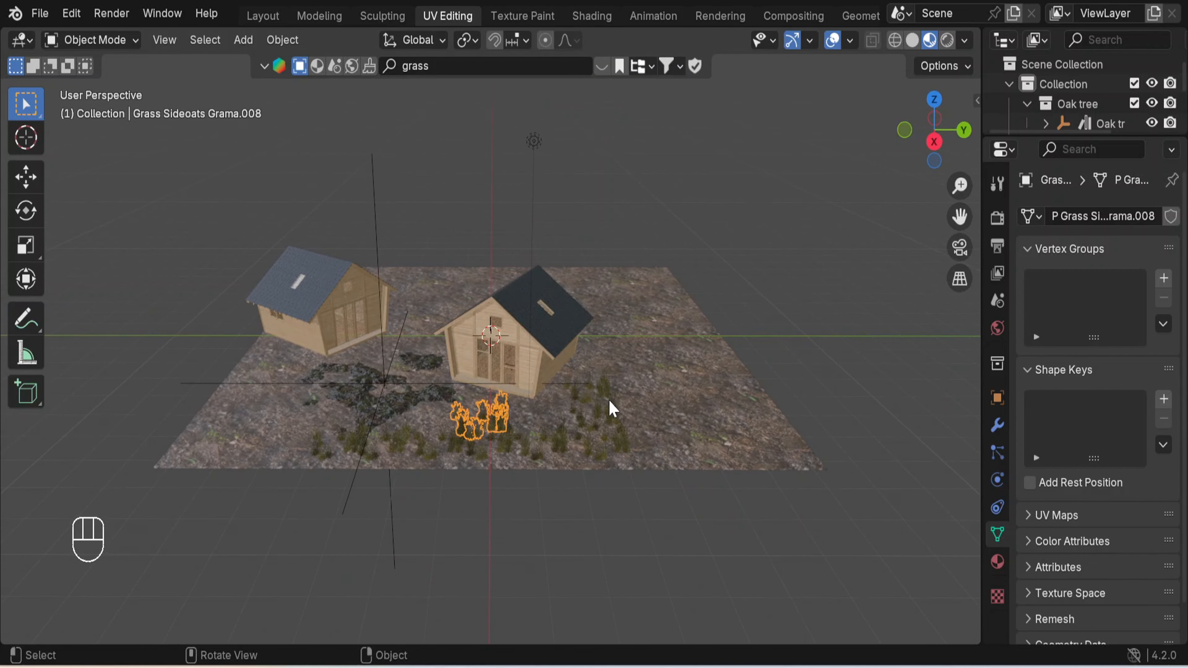
{"action": "key", "text": "KP_1"}
{"action": "scroll", "coordinate": [711, 325], "scroll_direction": "up", "scroll_amount": 2}
{"action": "scroll", "coordinate": [710, 327], "scroll_direction": "up", "scroll_amount": 2}
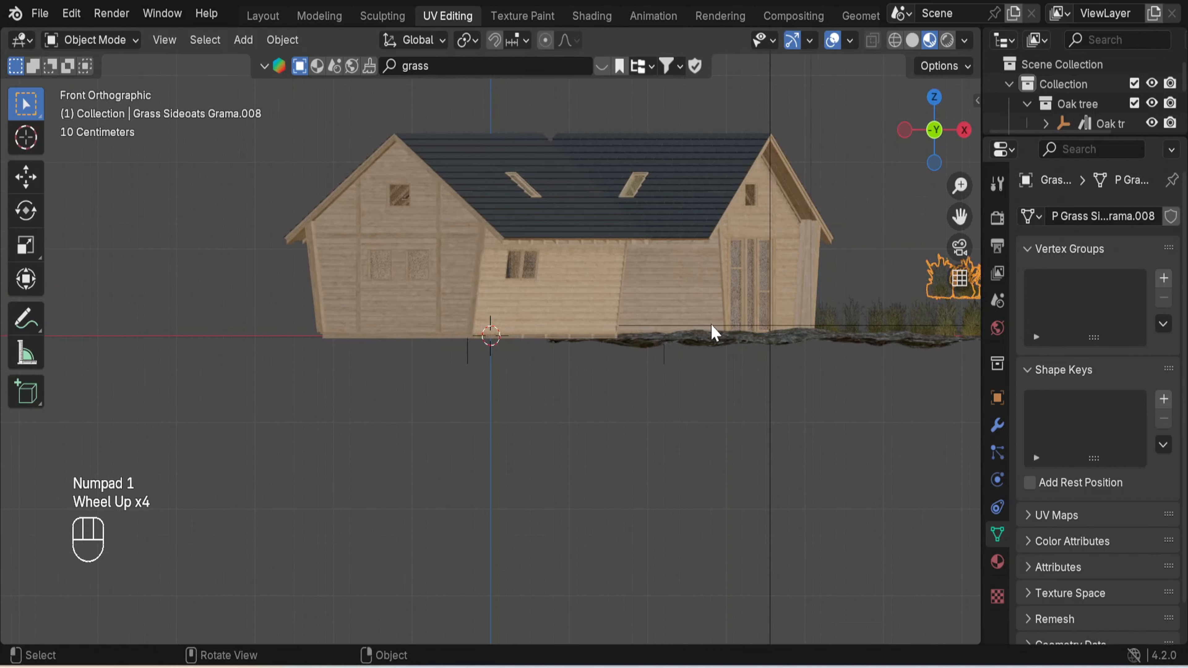
{"action": "middle_click_drag", "start_coordinate": [814, 348], "coordinate": [372, 416], "text": "shift"}
{"action": "scroll", "coordinate": [598, 395], "scroll_direction": "up", "scroll_amount": 3}
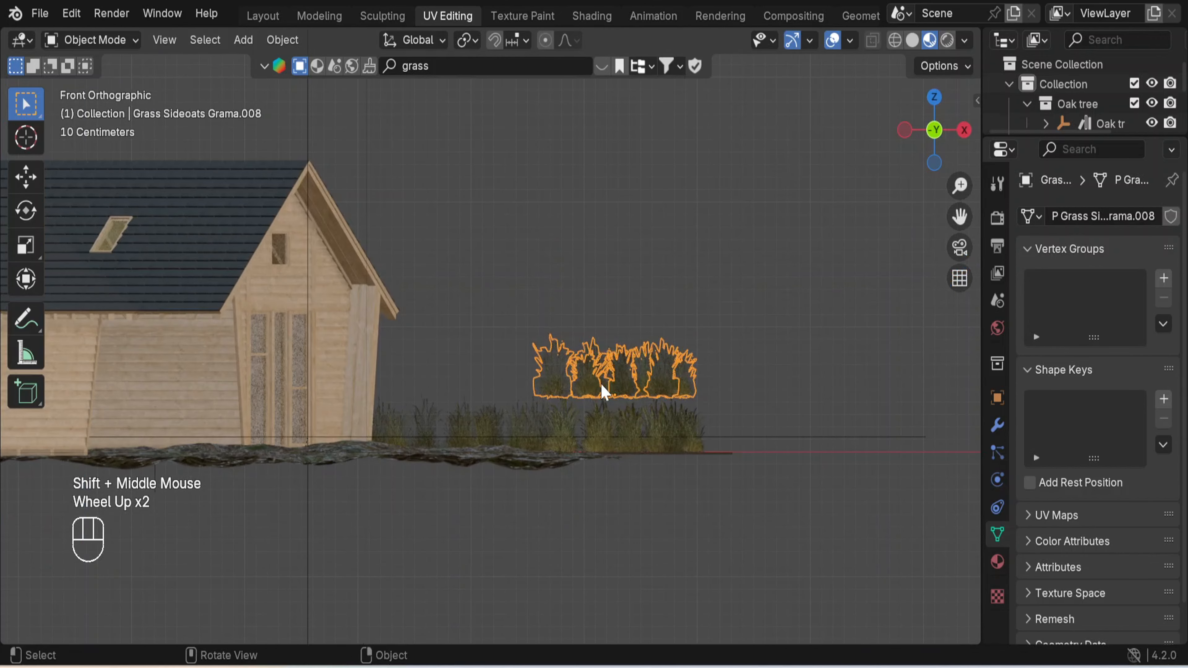
{"action": "key", "text": "g"}
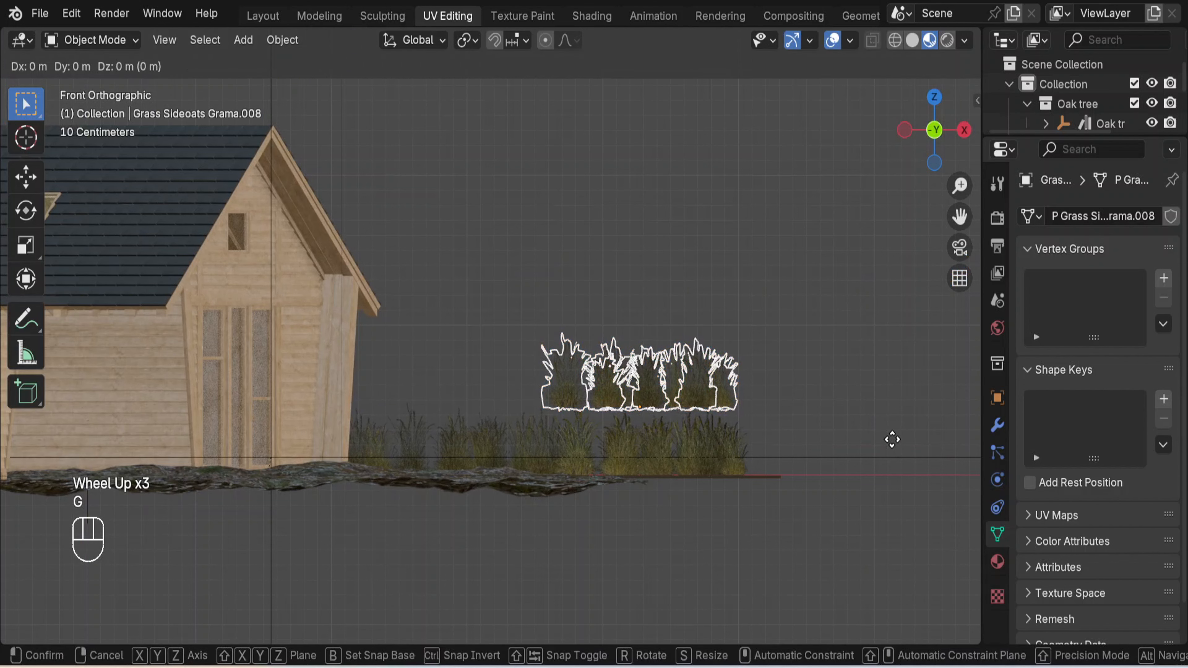
{"action": "key", "text": "z"}
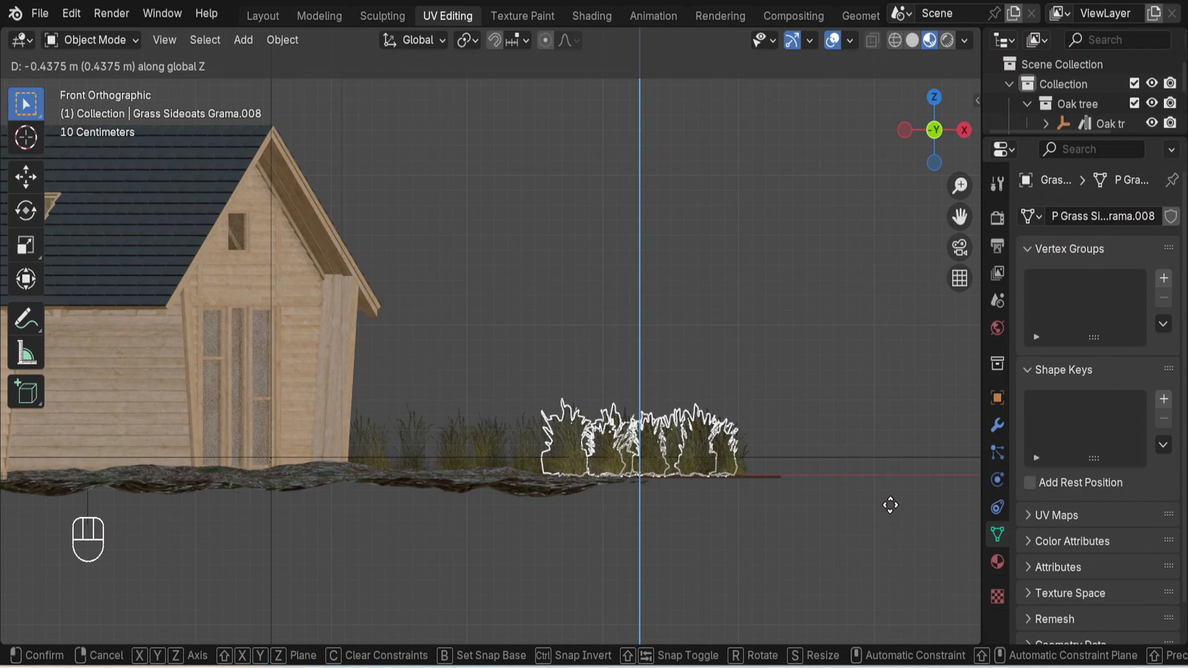
{"action": "left_click", "coordinate": [889, 505]}
{"action": "left_click", "coordinate": [772, 356]}
- Select the two neighbouring grass clumps in front of the front house and duplicate them together toward the house, between the foreground row and its doors
{"action": "middle_click_drag", "start_coordinate": [772, 355], "coordinate": [598, 367]}
{"action": "left_click", "coordinate": [600, 500]}
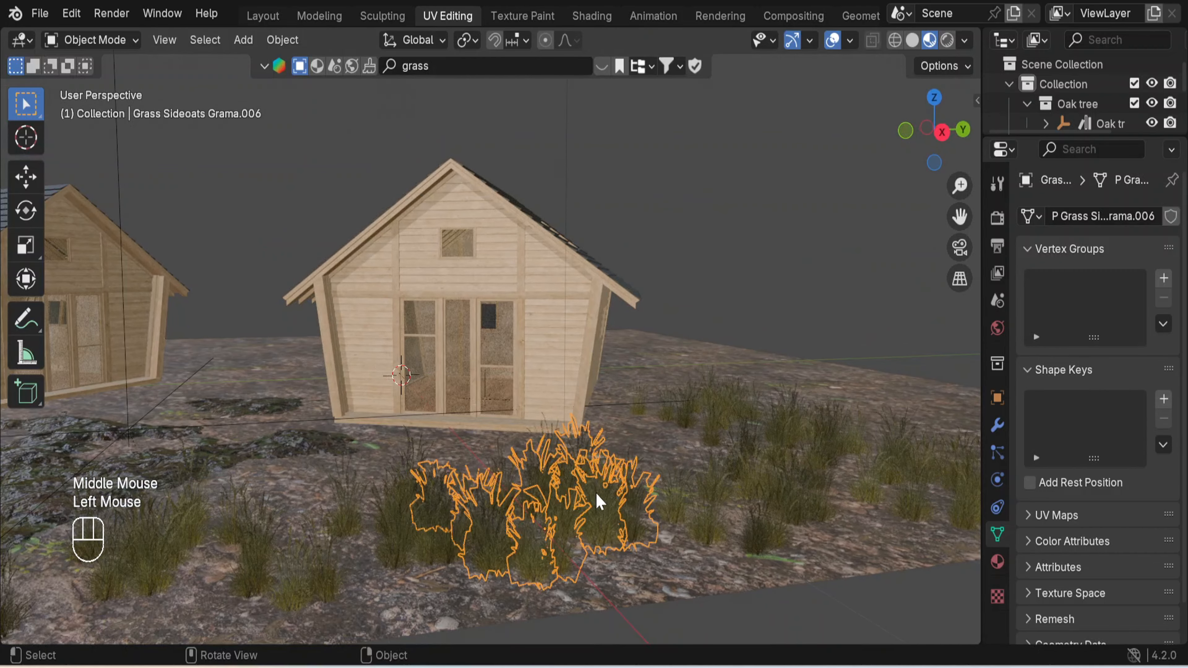
{"action": "left_click", "coordinate": [392, 527], "text": "shift"}
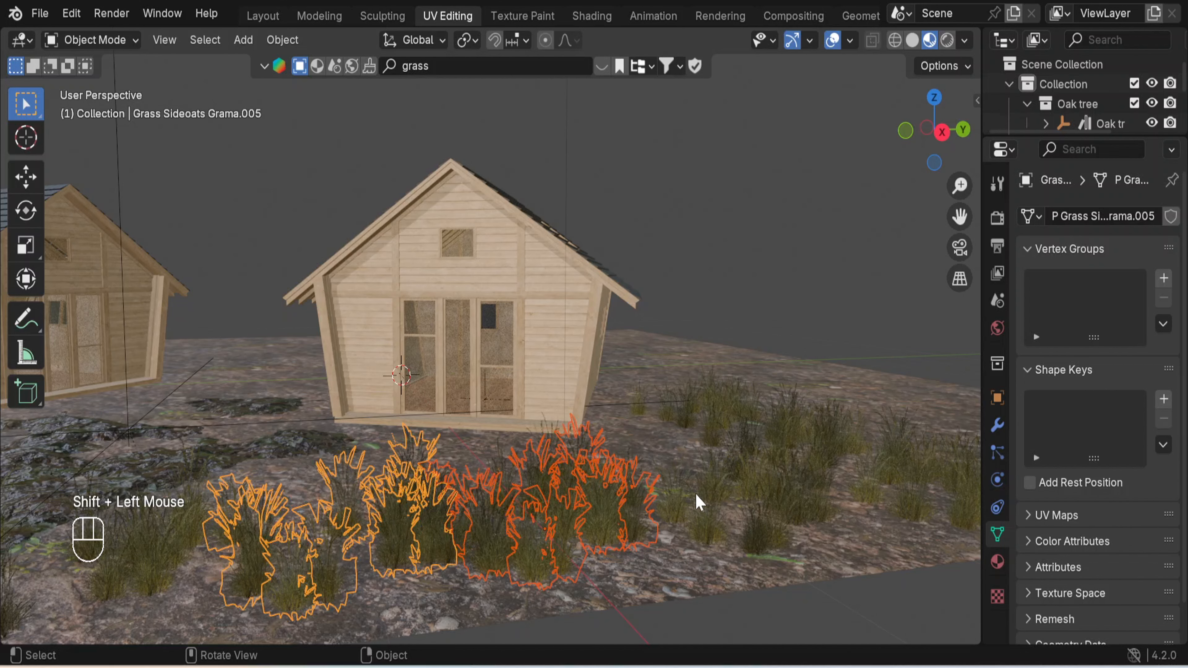
{"action": "key", "text": "KP_7"}
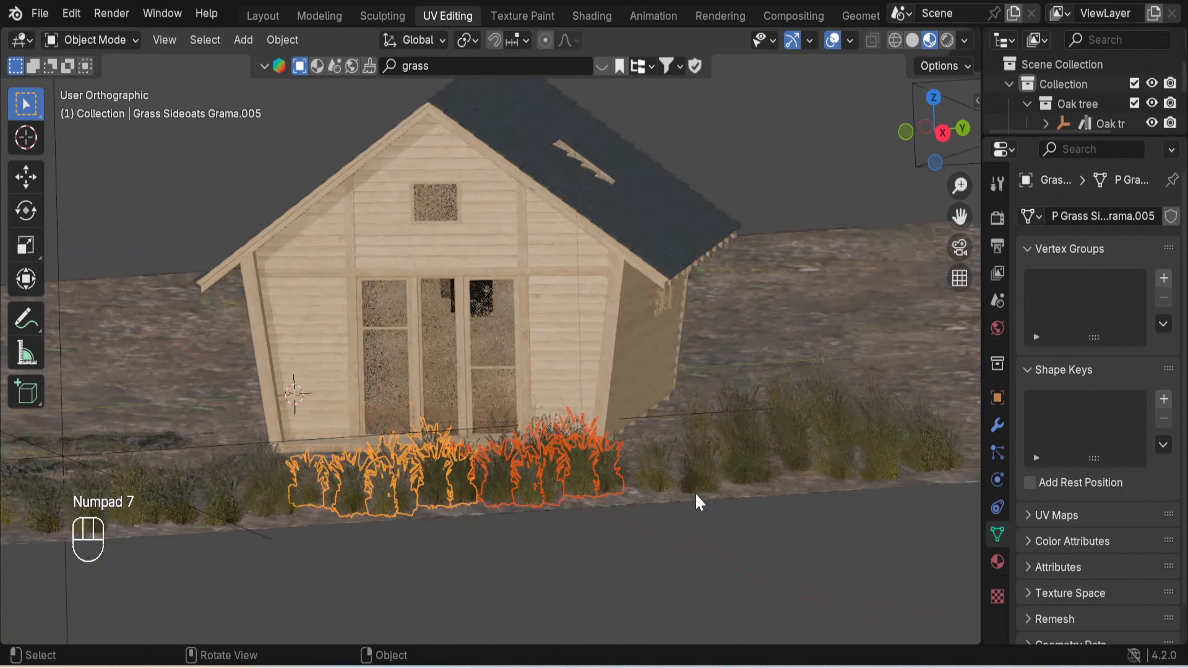
{"action": "scroll", "coordinate": [696, 494], "scroll_direction": "down", "scroll_amount": 4}
{"action": "scroll", "coordinate": [698, 502], "scroll_direction": "down", "scroll_amount": 1}
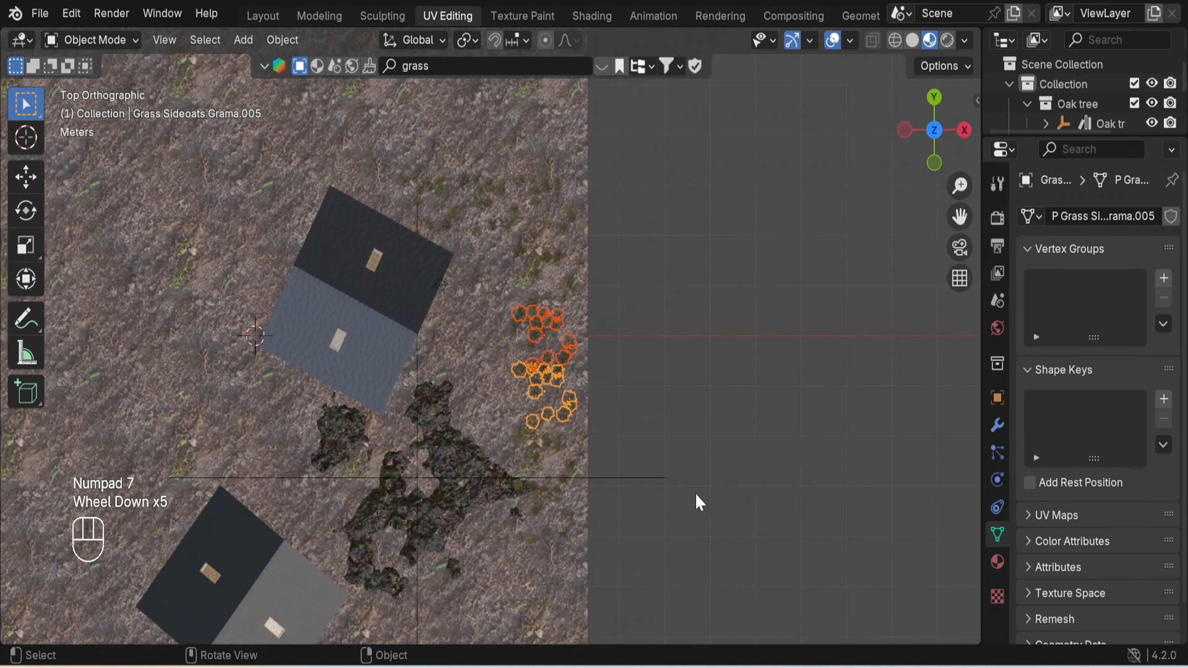
{"action": "key", "text": "shift+d"}
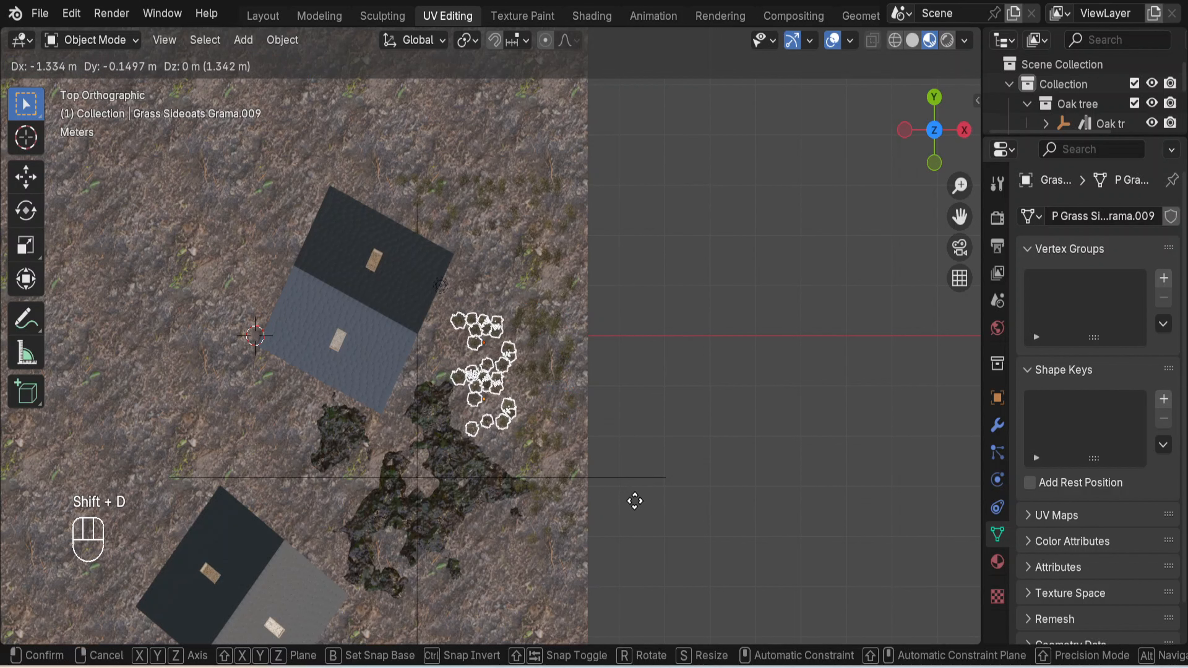
{"action": "left_click", "coordinate": [644, 507]}
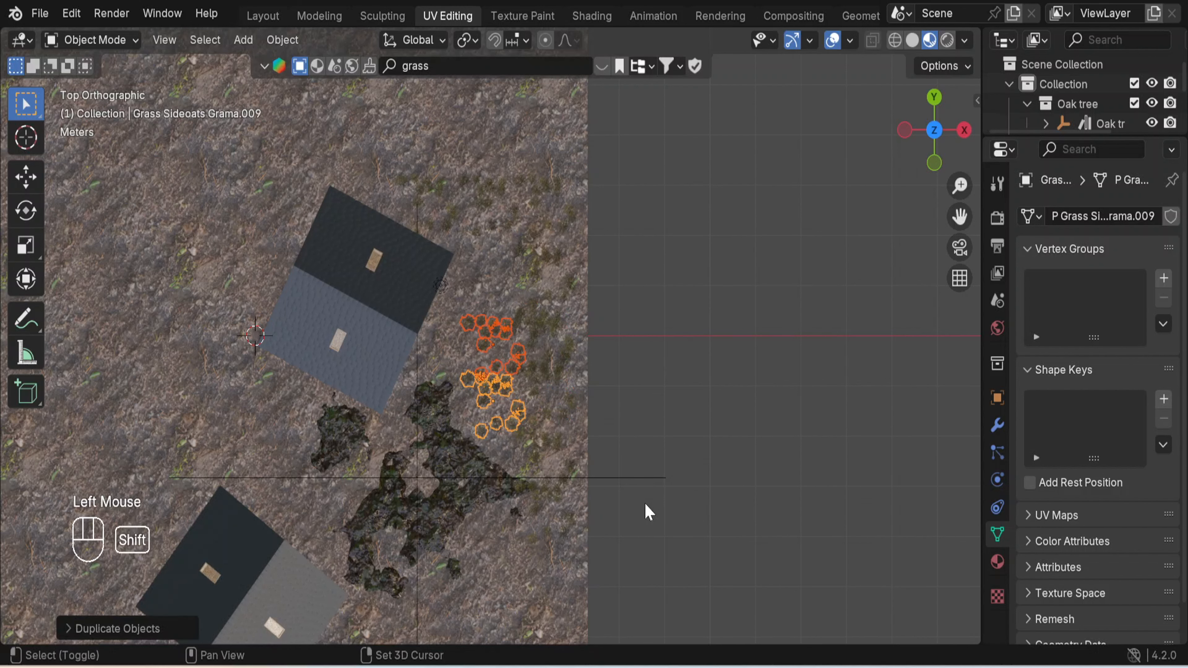
- Duplicate the grass pair into the gap between the two houses, and once more onto the foreground ground beside the dark rock patch
{"action": "key", "text": "shift+d"}
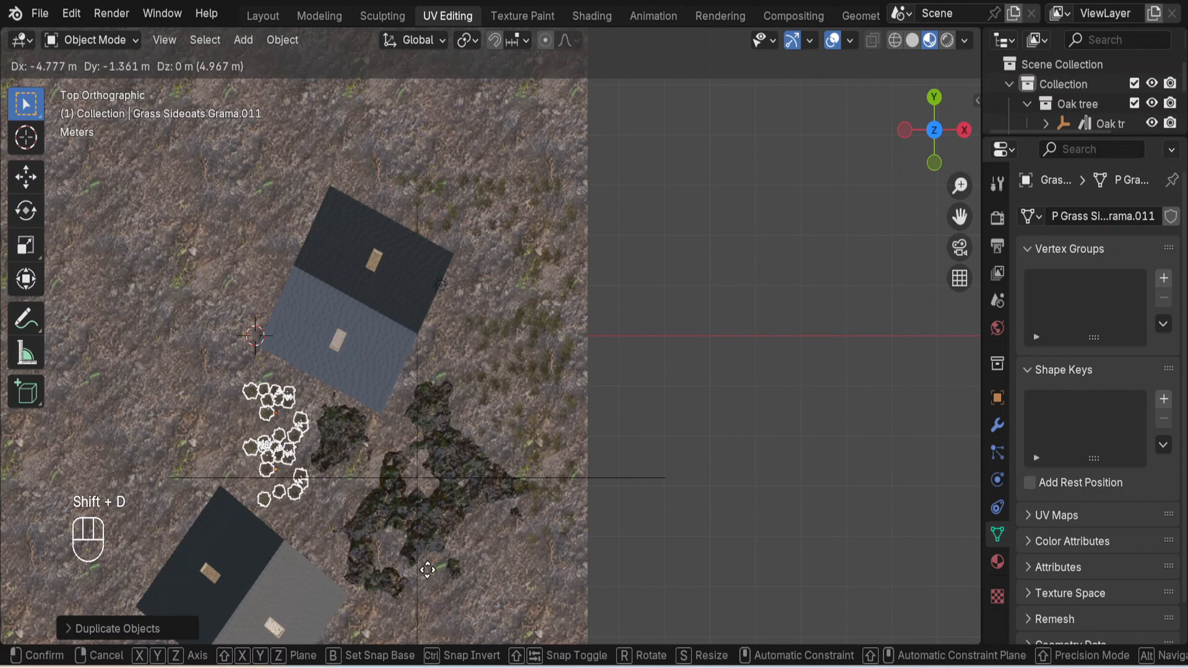
{"action": "left_click", "coordinate": [429, 571]}
{"action": "key", "text": "shift+d"}
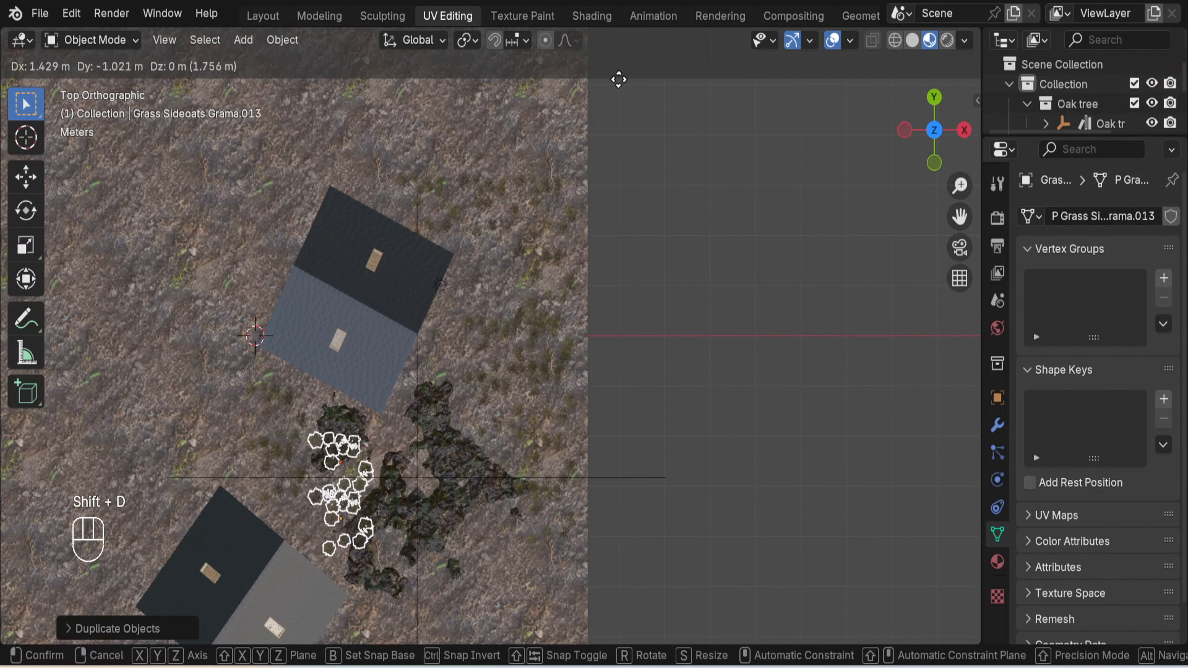
{"action": "left_click", "coordinate": [657, 87]}
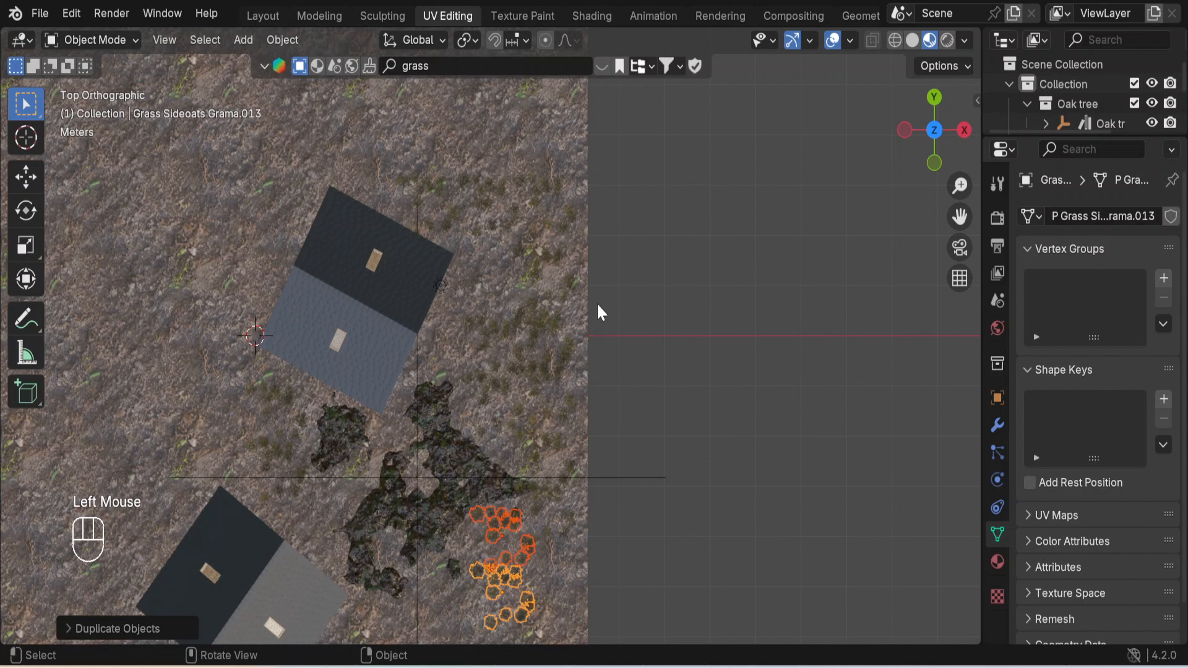
- Duplicate the grass pair four times in succession across the bare ground behind the front house, on its negative X side
{"action": "key", "text": "shift+d"}
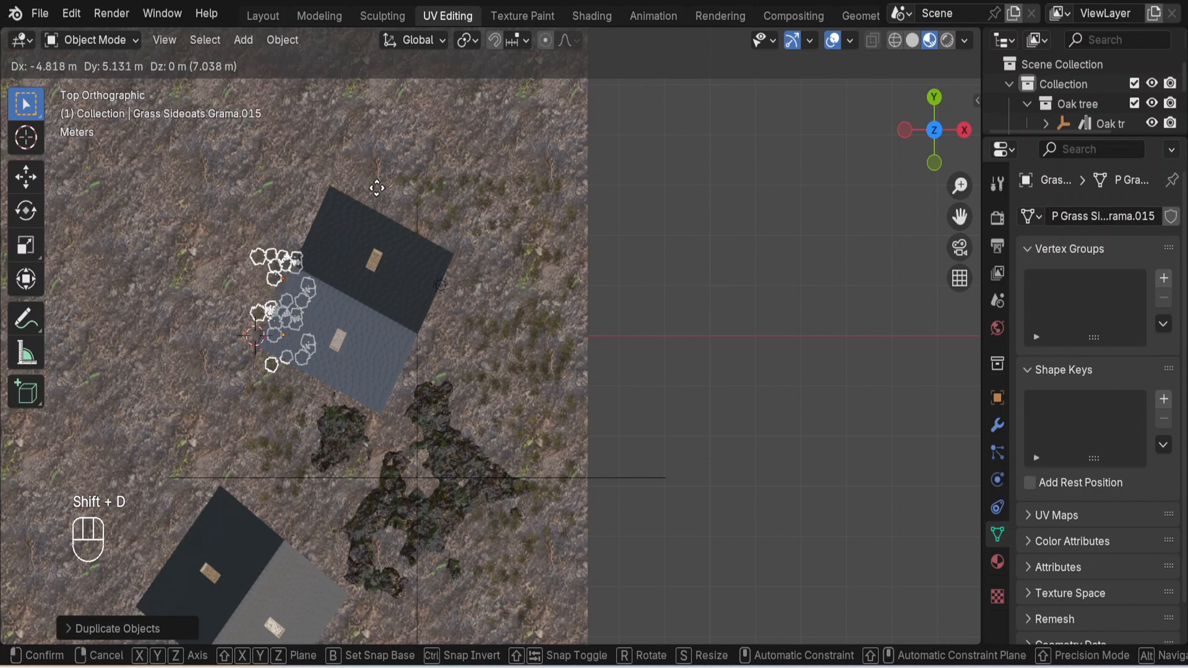
{"action": "left_click", "coordinate": [340, 151]}
{"action": "key", "text": "shift+d"}
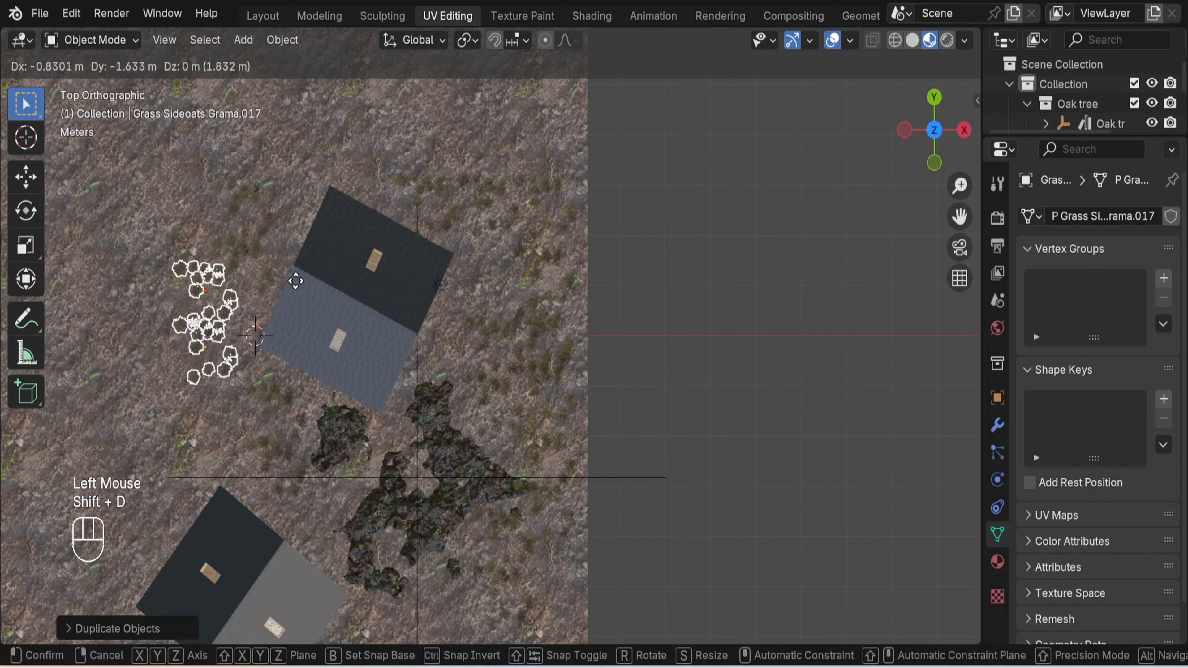
{"action": "left_click", "coordinate": [294, 307]}
{"action": "key", "text": "shift+d"}
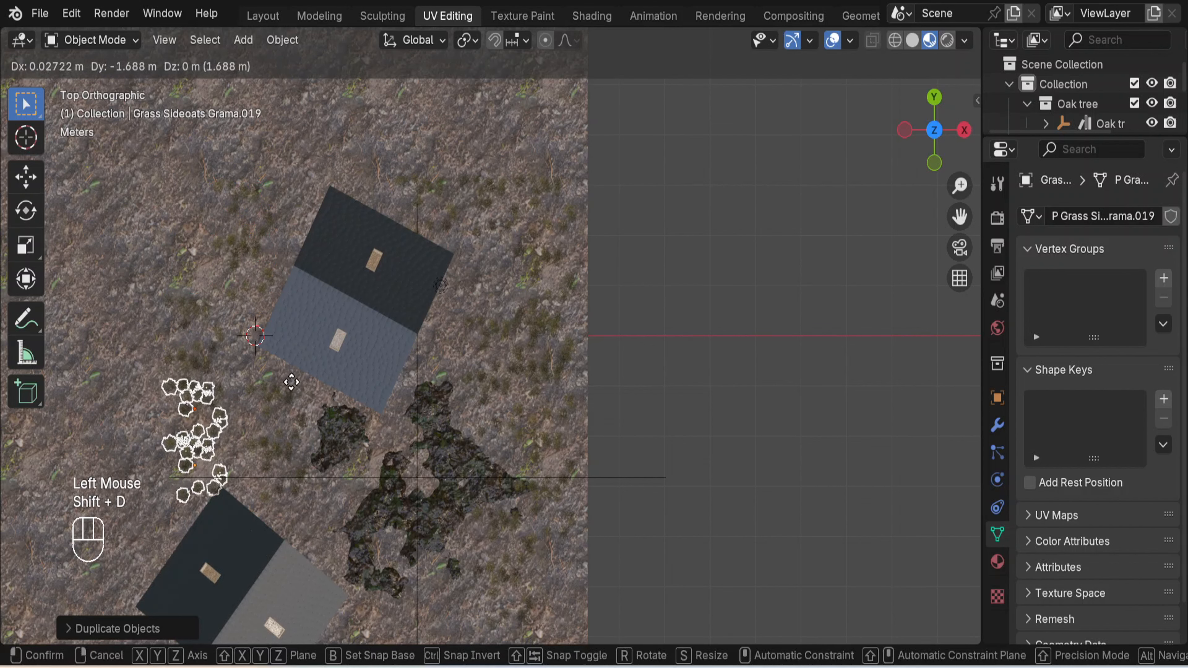
{"action": "left_click", "coordinate": [296, 388]}
{"action": "key", "text": "shift+d"}
{"action": "left_click", "coordinate": [334, 265]}
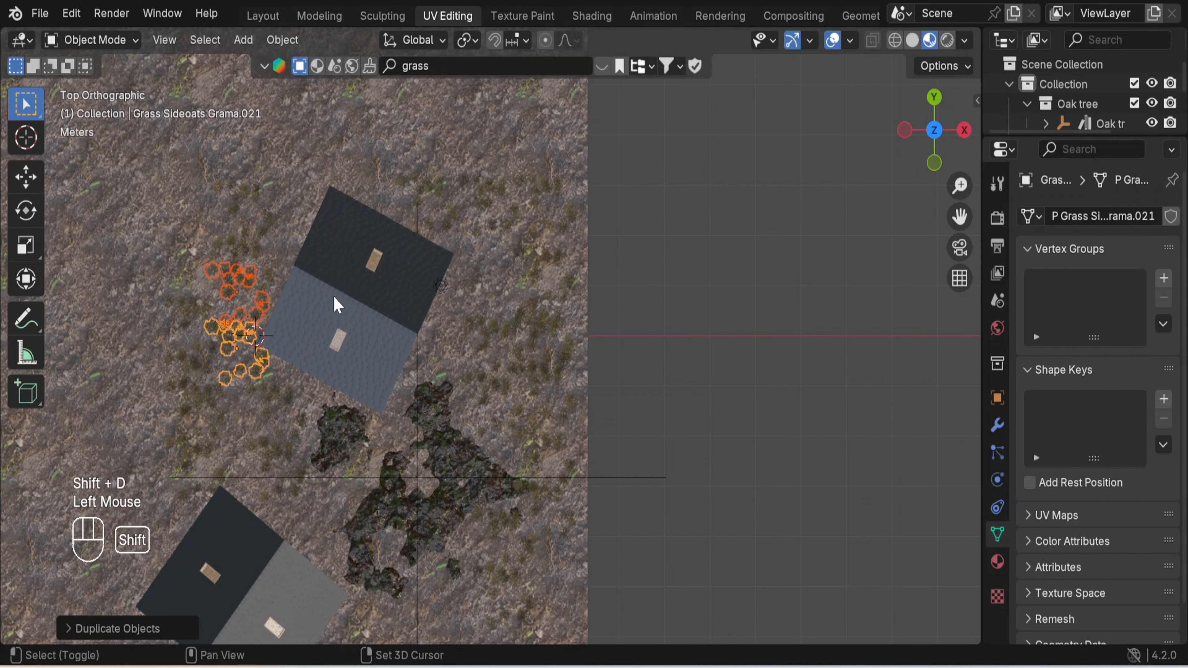
- Duplicate the selected pair of Grass Sideoats Grama clumps repeatedly, placing the copies in a row on the upper house's +Y side
{"action": "key", "text": "shift+d"}
{"action": "key", "text": "shift+d"}
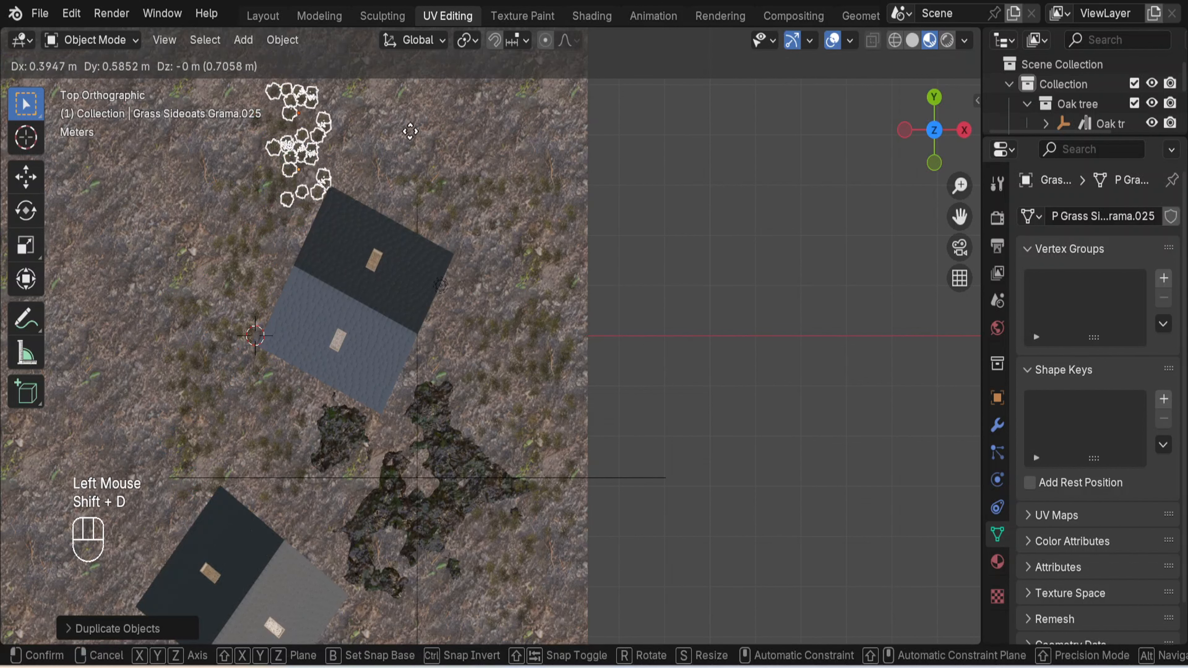
{"action": "left_click", "coordinate": [467, 167]}
{"action": "key", "text": "shift+d"}
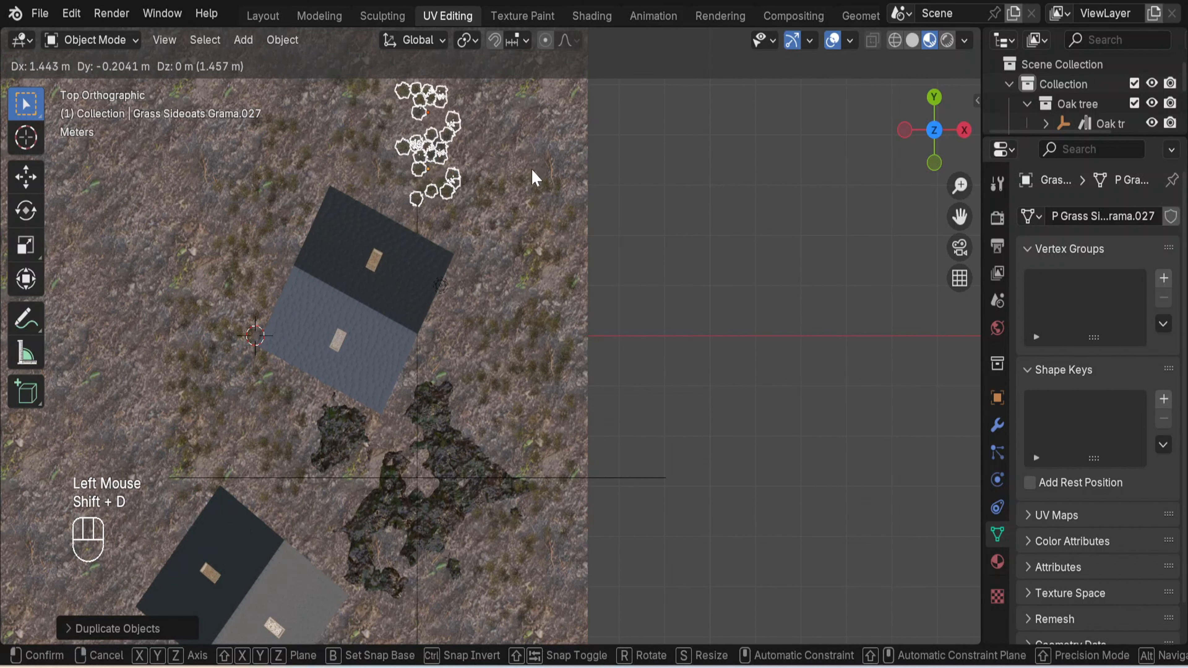
{"action": "left_click", "coordinate": [531, 167]}
{"action": "key", "text": "shift+d"}
{"action": "left_click", "coordinate": [582, 186]}
- Place two more copies of the grass pair on the upper house's +X side and one in the gap between the houses
{"action": "key", "text": "shift+d"}
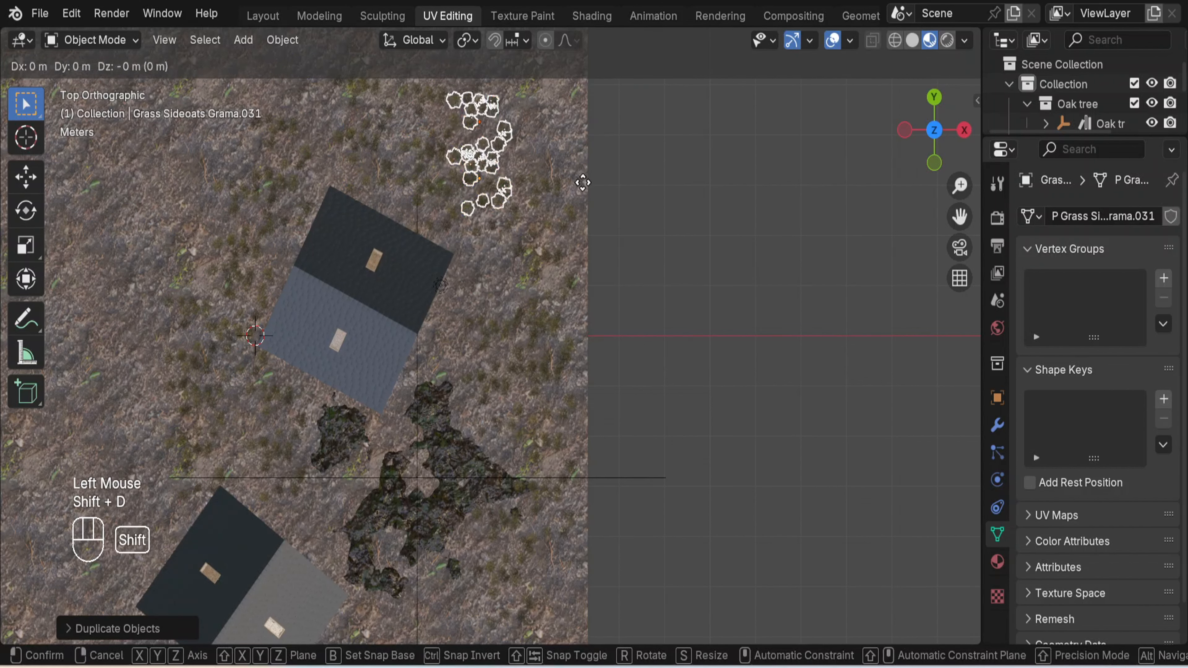
{"action": "left_click", "coordinate": [576, 326]}
{"action": "key", "text": "shift+d"}
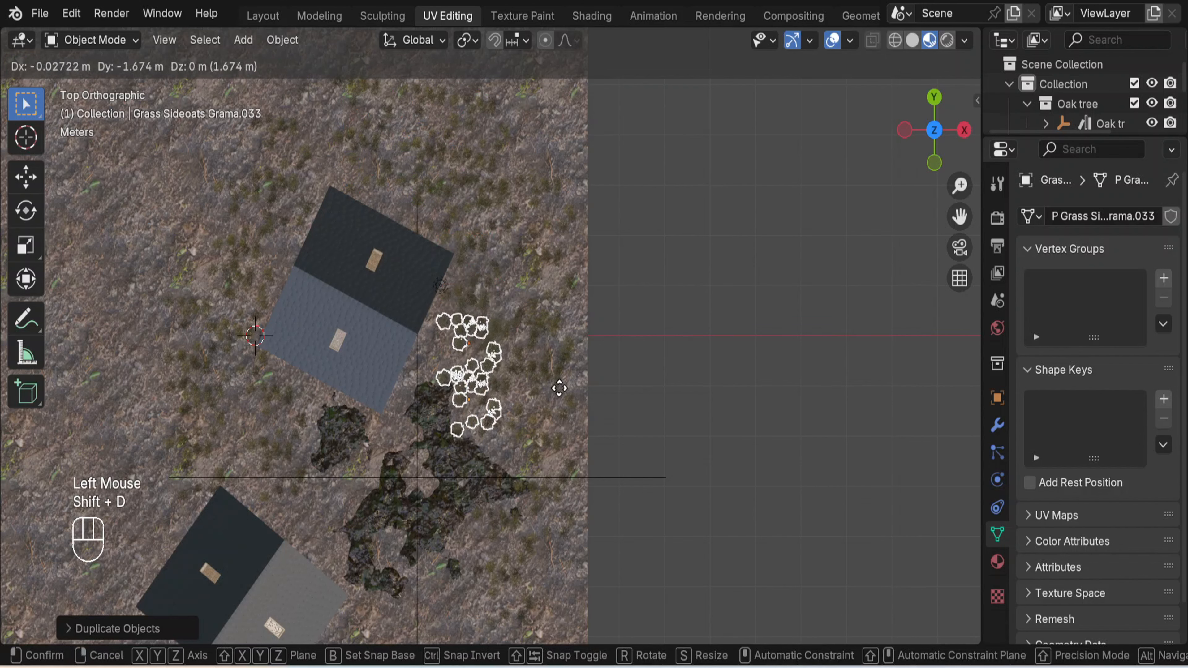
{"action": "left_click", "coordinate": [552, 372]}
{"action": "key", "text": "shift+d"}
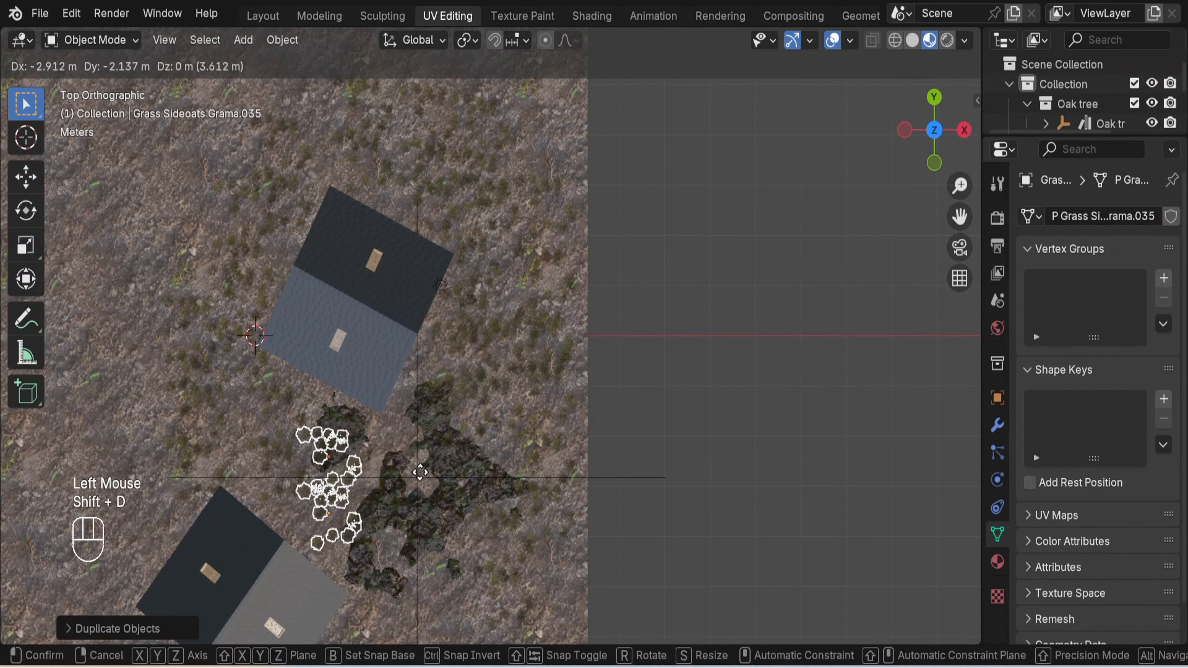
{"action": "left_click", "coordinate": [420, 472]}
- Place four duplicates of the grass pair over the ground on the upper house's -X side
{"action": "key", "text": "shift+d"}
{"action": "left_click", "coordinate": [230, 385]}
{"action": "key", "text": "shift+d"}
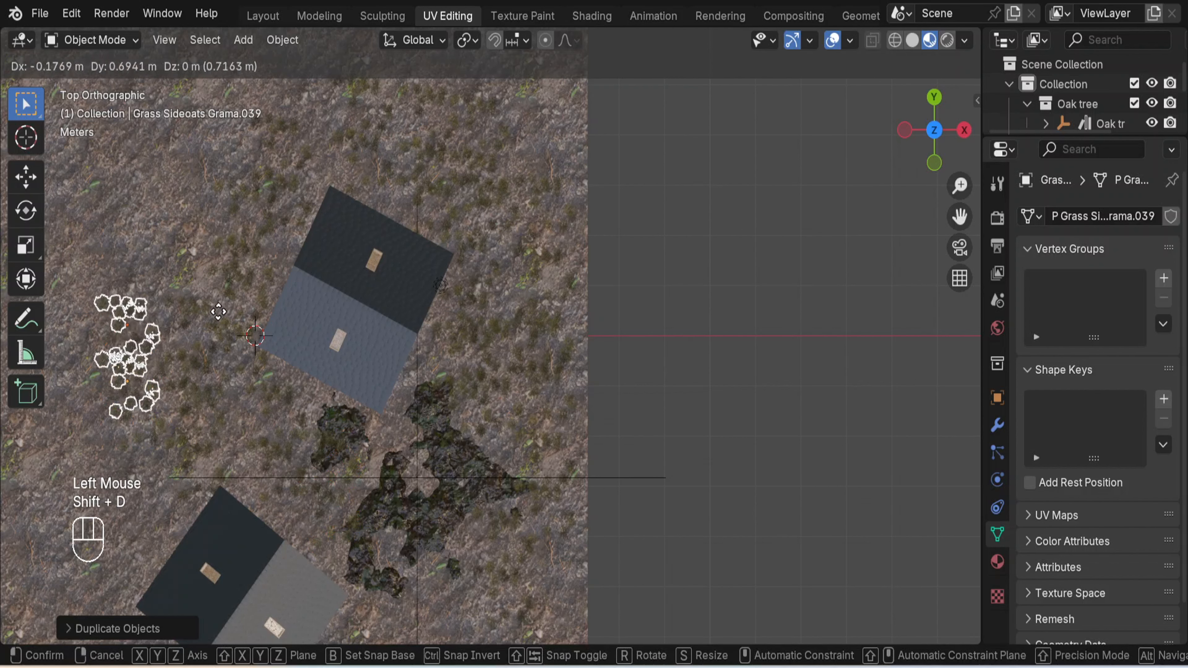
{"action": "left_click", "coordinate": [227, 272]}
{"action": "key", "text": "shift+d"}
{"action": "left_click", "coordinate": [267, 189]}
{"action": "key", "text": "shift+d"}
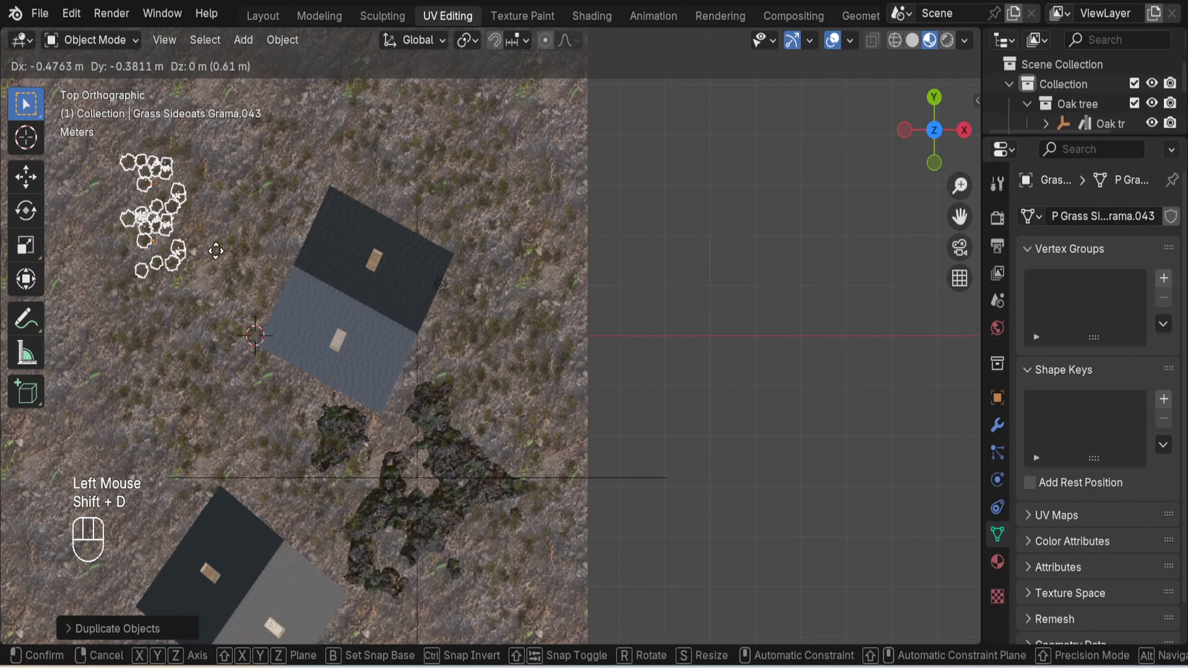
{"action": "left_click", "coordinate": [187, 318]}
- Place four duplicates of the grass pair around the roof edges of the lower house and in the gap towards the upper house
{"action": "key", "text": "shift+d"}
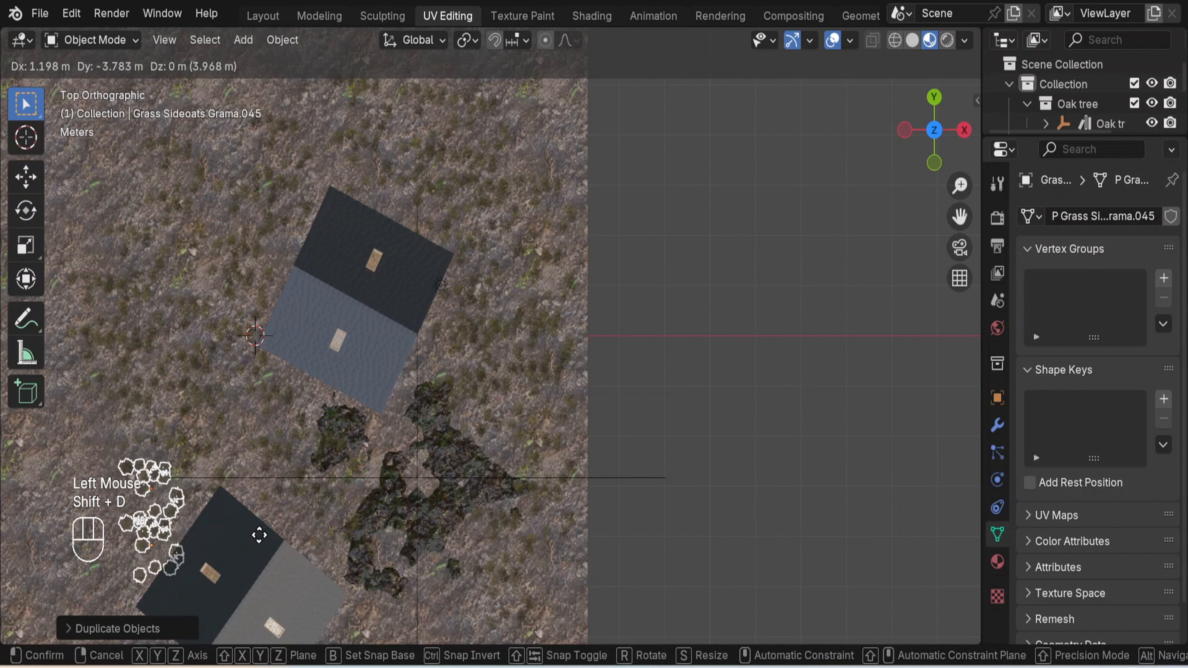
{"action": "left_click", "coordinate": [285, 538]}
{"action": "key", "text": "shift+d"}
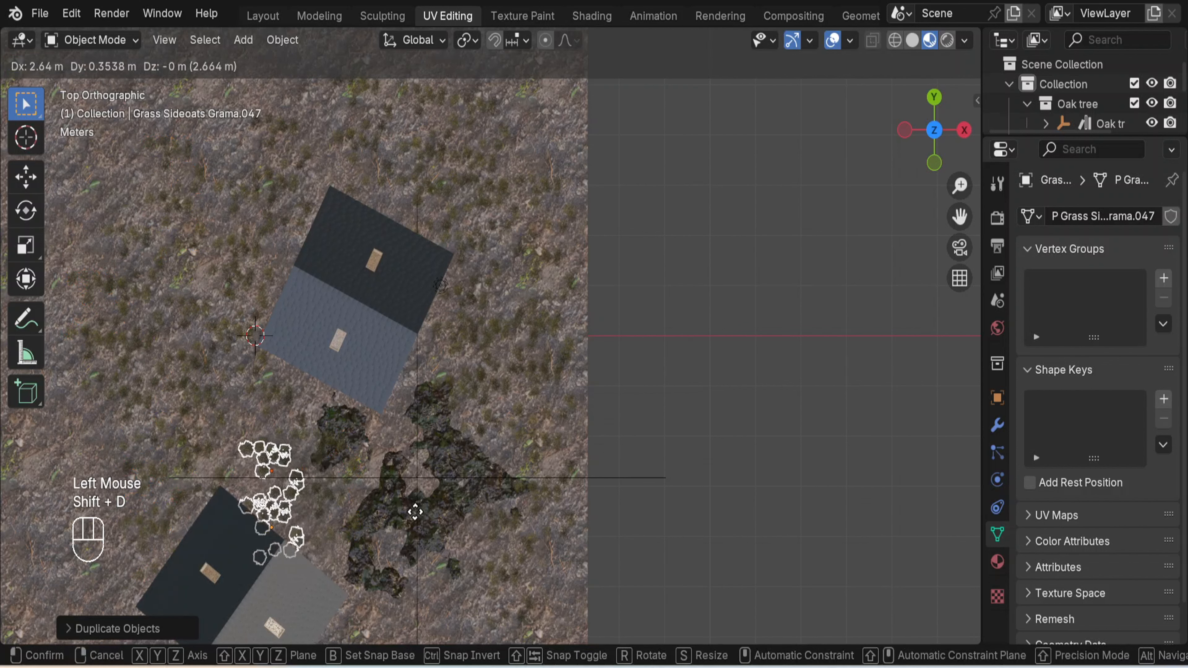
{"action": "left_click", "coordinate": [398, 509]}
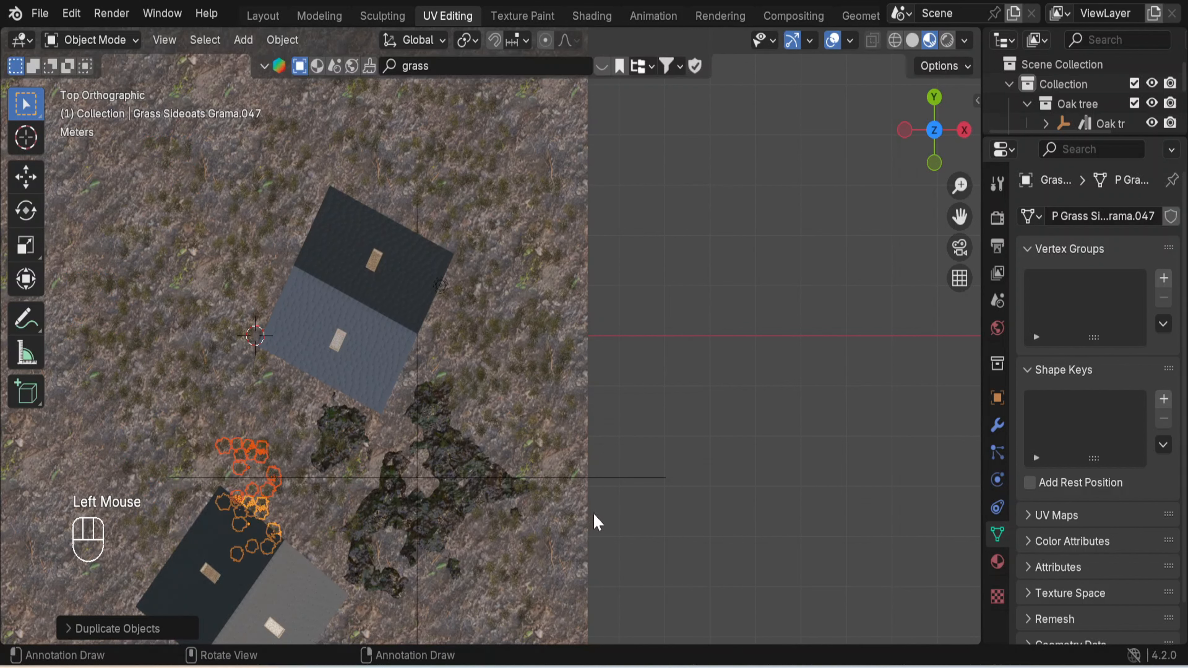
{"action": "key", "text": "shift+d"}
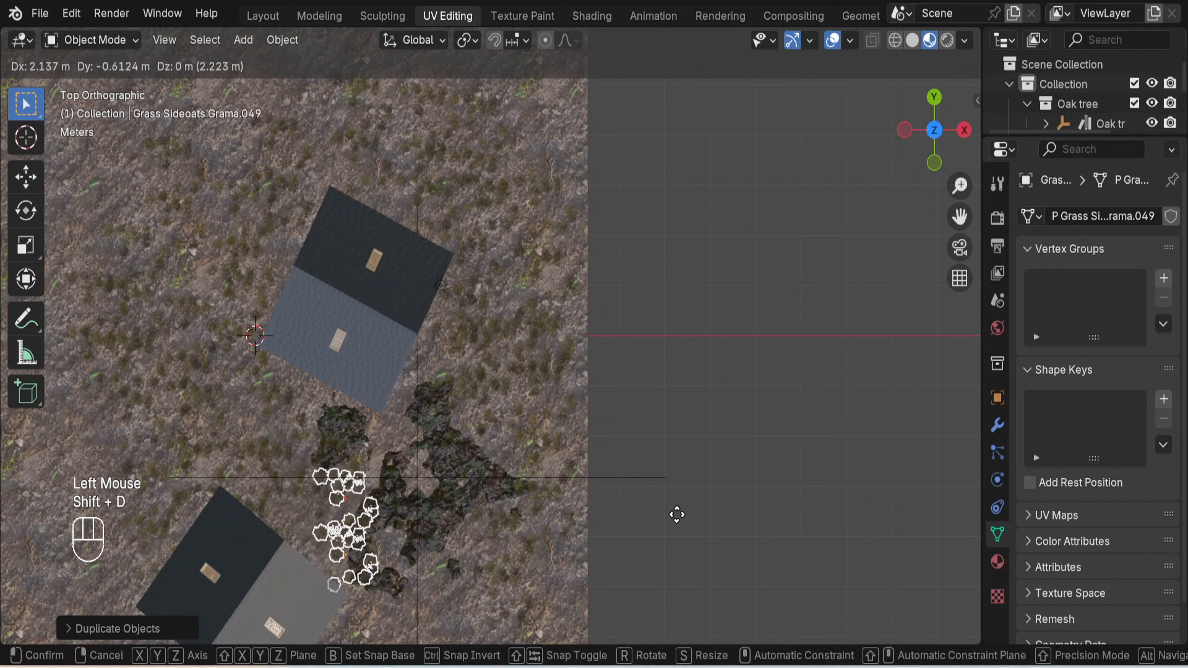
{"action": "left_click", "coordinate": [678, 526]}
{"action": "key", "text": "shift+d"}
{"action": "left_click", "coordinate": [573, 405]}
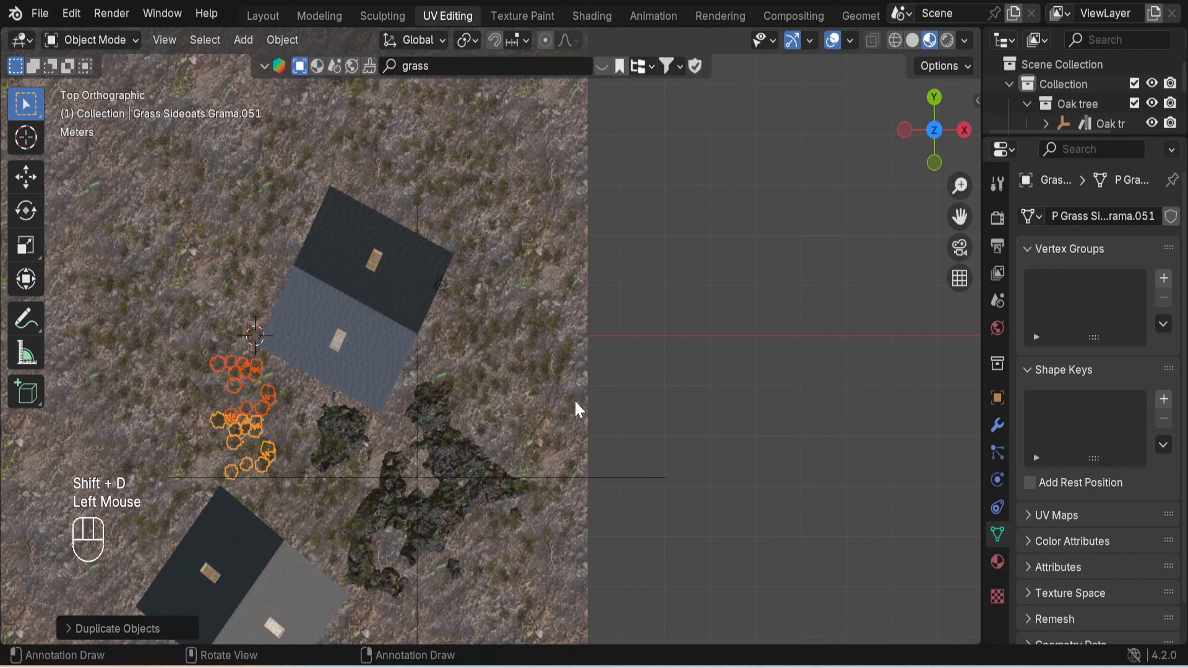
- Place three duplicates of the grass pair in a column along the ground plane's +X edge, beside the upper house and dark foliage
{"action": "key", "text": "shift+d"}
{"action": "left_click", "coordinate": [848, 272]}
{"action": "key", "text": "shift+d"}
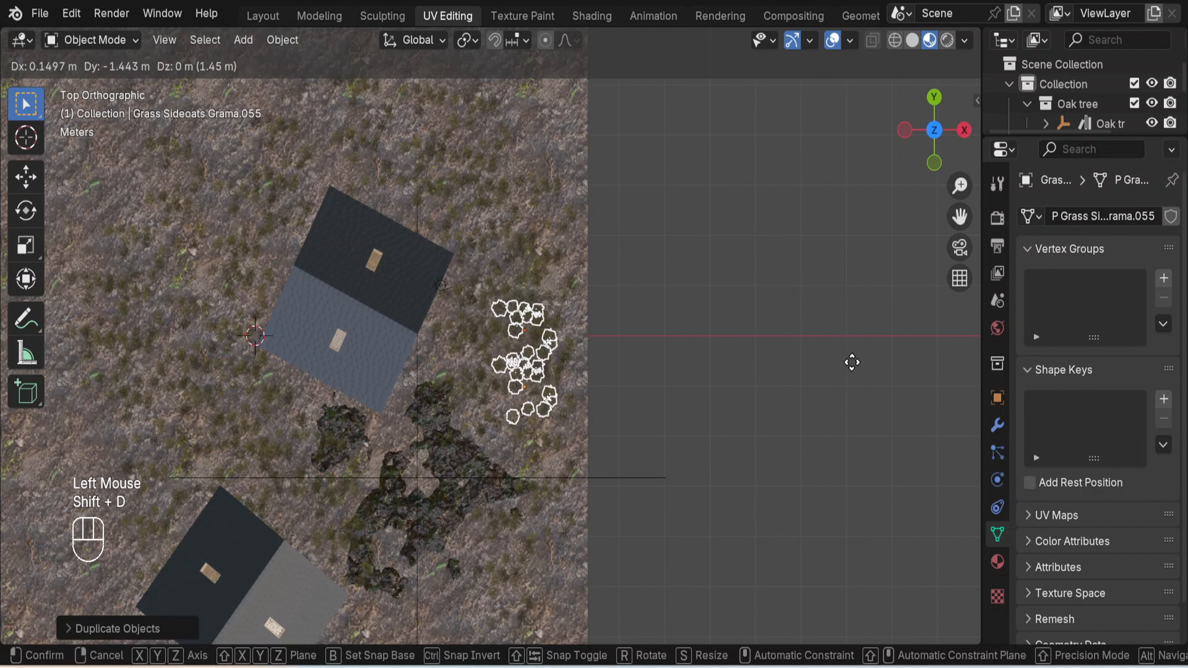
{"action": "left_click", "coordinate": [850, 396]}
{"action": "key", "text": "shift+d"}
{"action": "left_click", "coordinate": [864, 458]}
- Place two more duplicates of the grass pair around the dark foliage, end the duplication and clear the selection
{"action": "key", "text": "shift+d"}
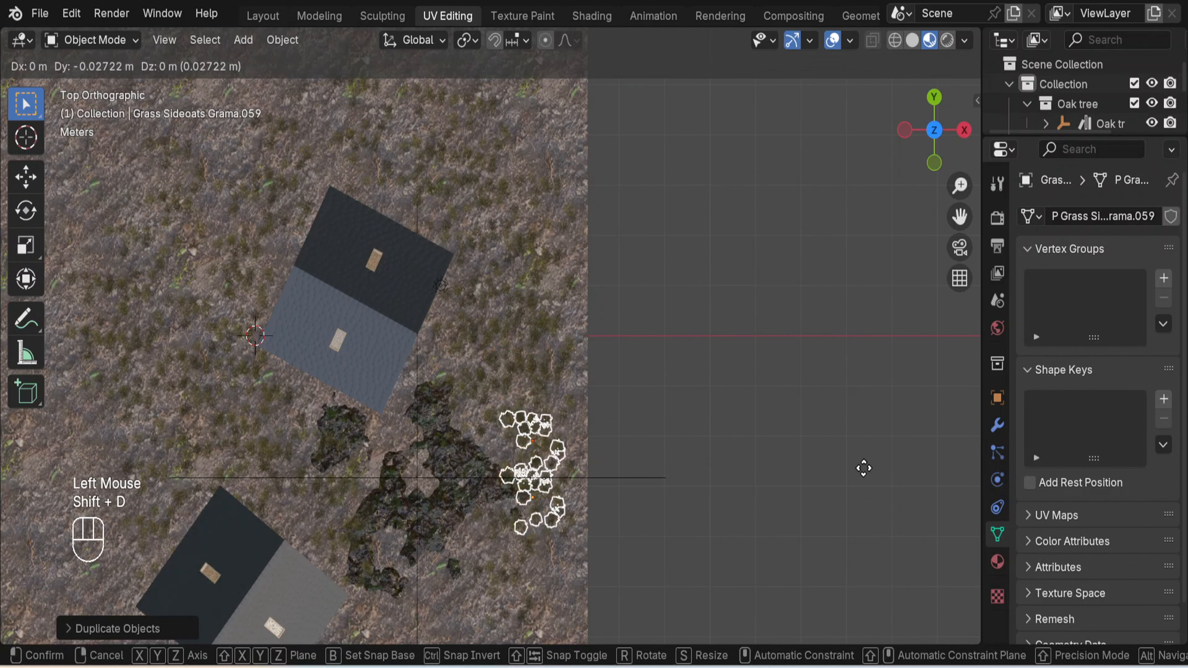
{"action": "left_click", "coordinate": [822, 539]}
{"action": "key", "text": "shift+d"}
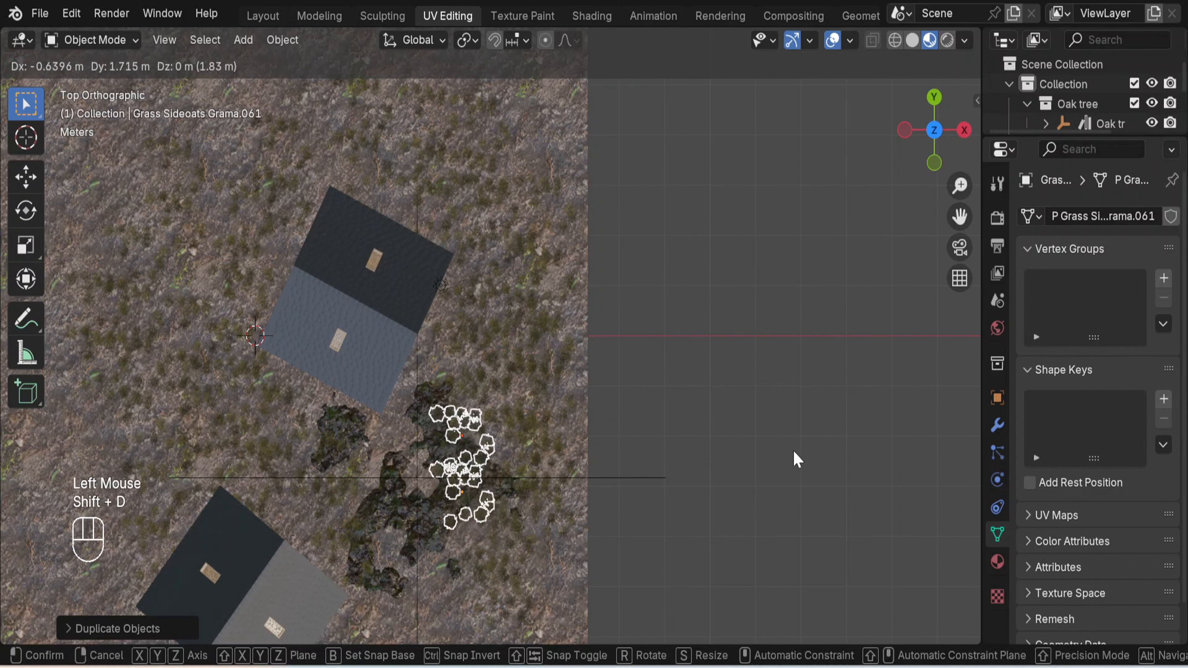
{"action": "left_click", "coordinate": [800, 473]}
{"action": "key", "text": "shift+d"}
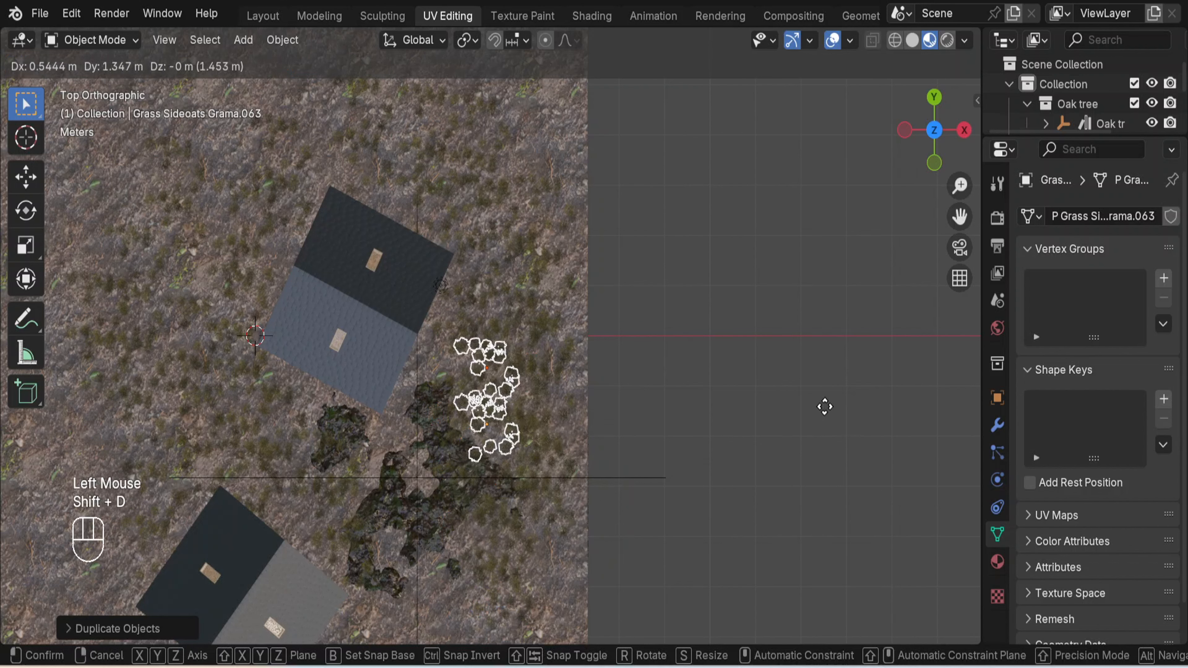
{"action": "key", "text": "Escape"}
{"action": "left_click", "coordinate": [737, 441]}
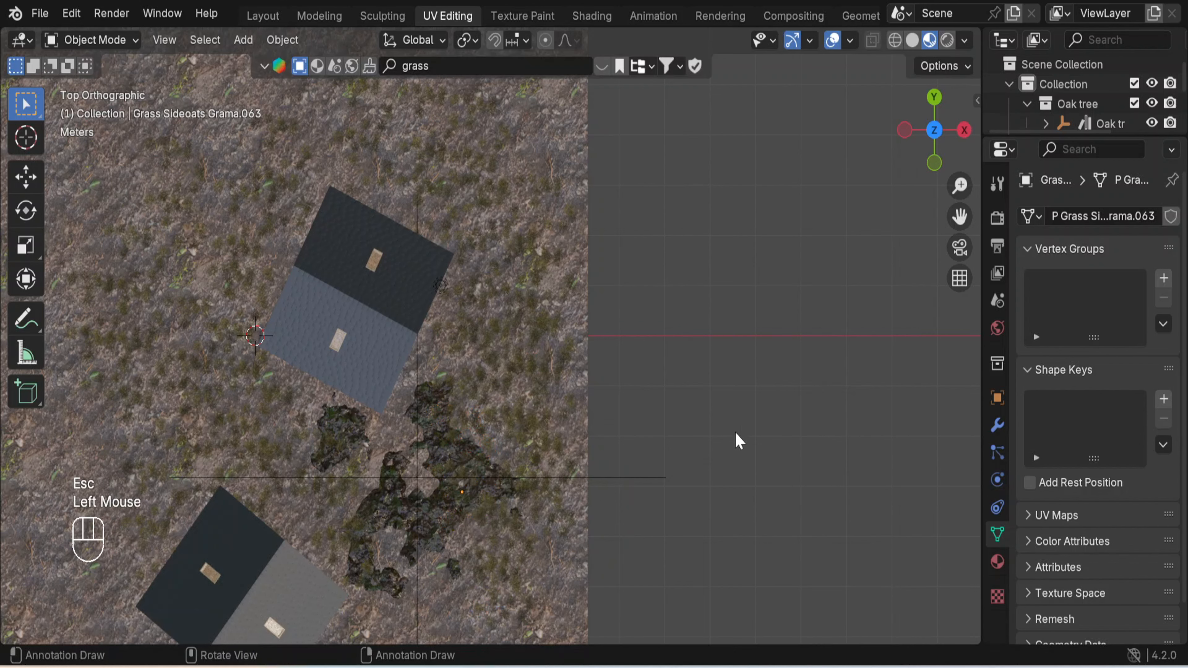
- Inspect the grass coverage around both houses in perspective and the bare ground beyond the upper house from the top view
{"action": "middle_click_drag", "start_coordinate": [737, 440], "coordinate": [519, 252]}
{"action": "scroll", "coordinate": [509, 337], "scroll_direction": "up", "scroll_amount": 2}
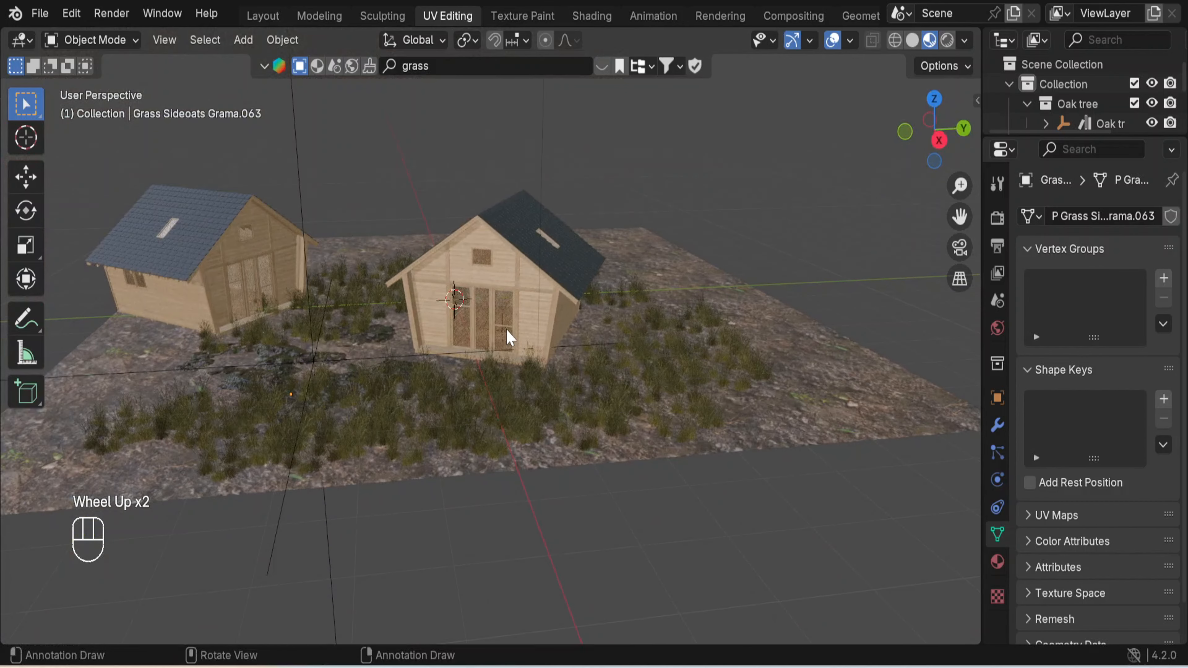
{"action": "scroll", "coordinate": [510, 337], "scroll_direction": "up", "scroll_amount": 2}
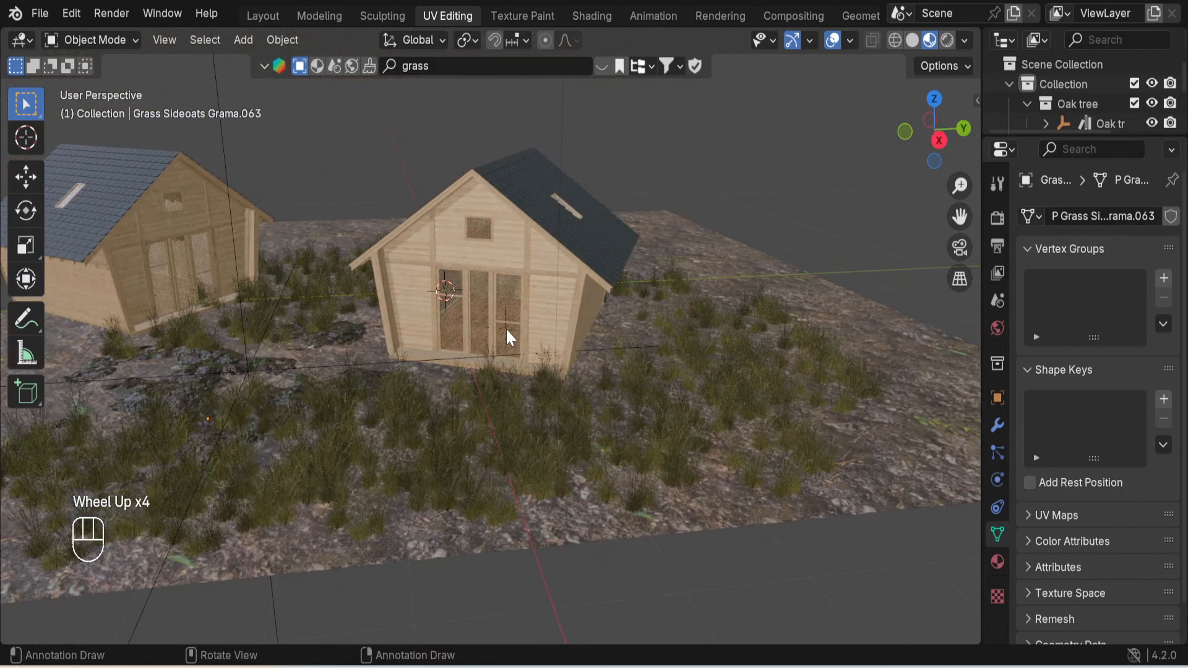
{"action": "scroll", "coordinate": [506, 330], "scroll_direction": "down", "scroll_amount": 2}
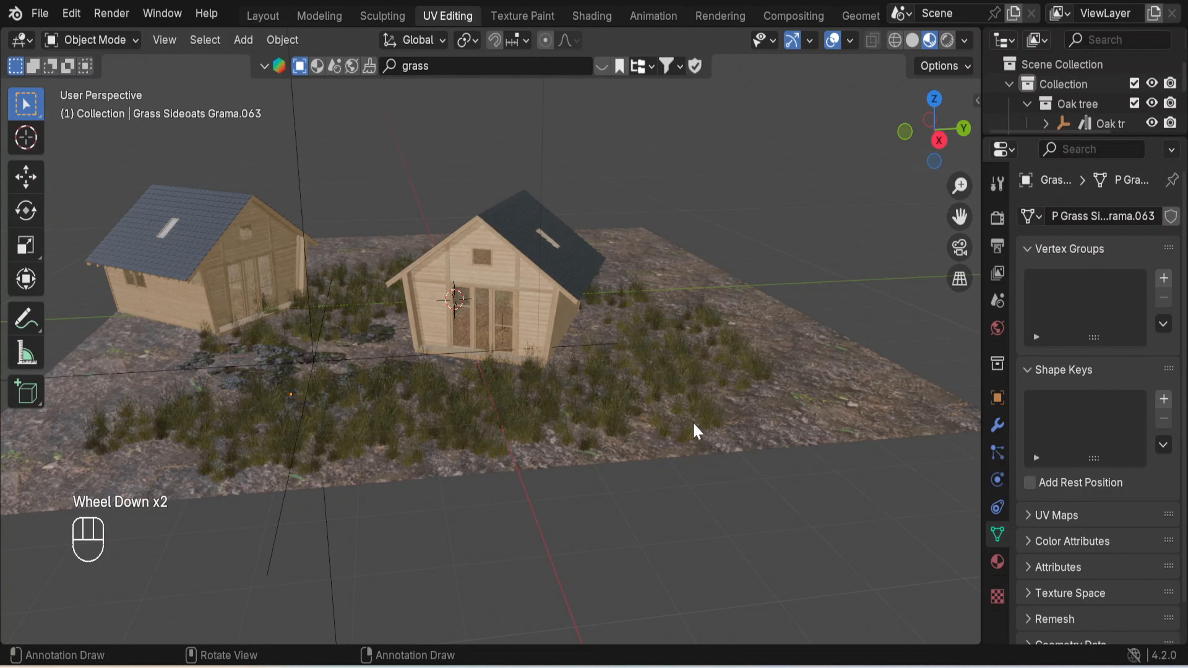
{"action": "key", "text": "KP_7"}
{"action": "scroll", "coordinate": [652, 316], "scroll_direction": "down", "scroll_amount": 3}
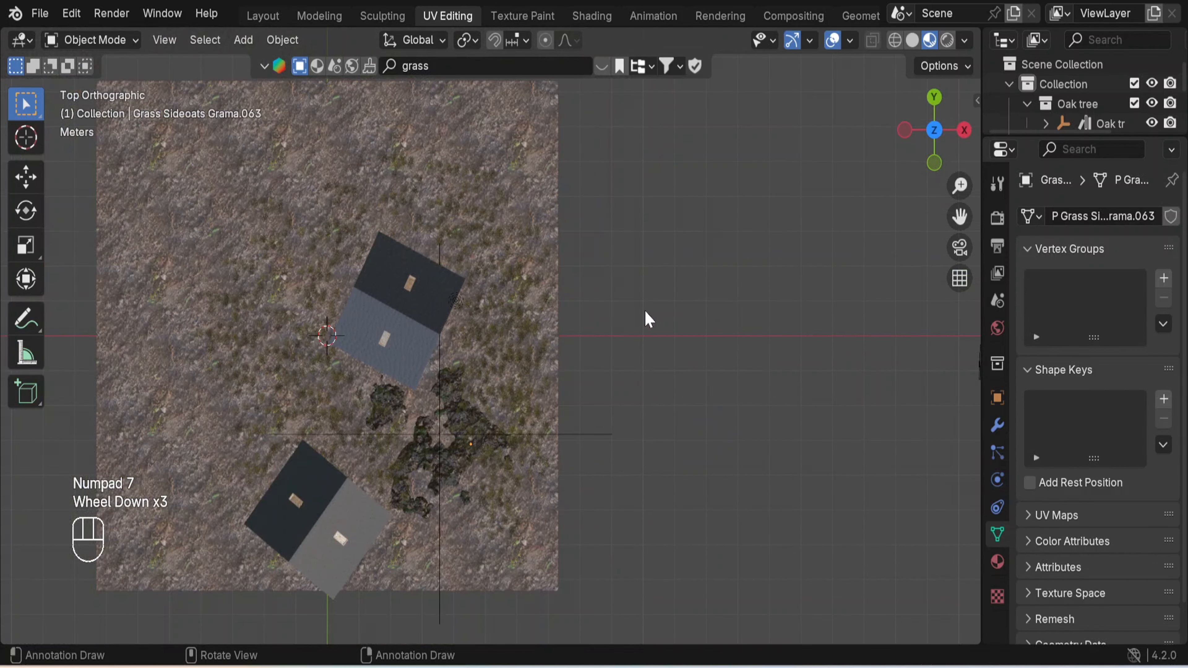
{"action": "middle_click_drag", "start_coordinate": [629, 287], "coordinate": [681, 371], "text": "shift"}
{"action": "scroll", "coordinate": [533, 225], "scroll_direction": "up", "scroll_amount": 3}
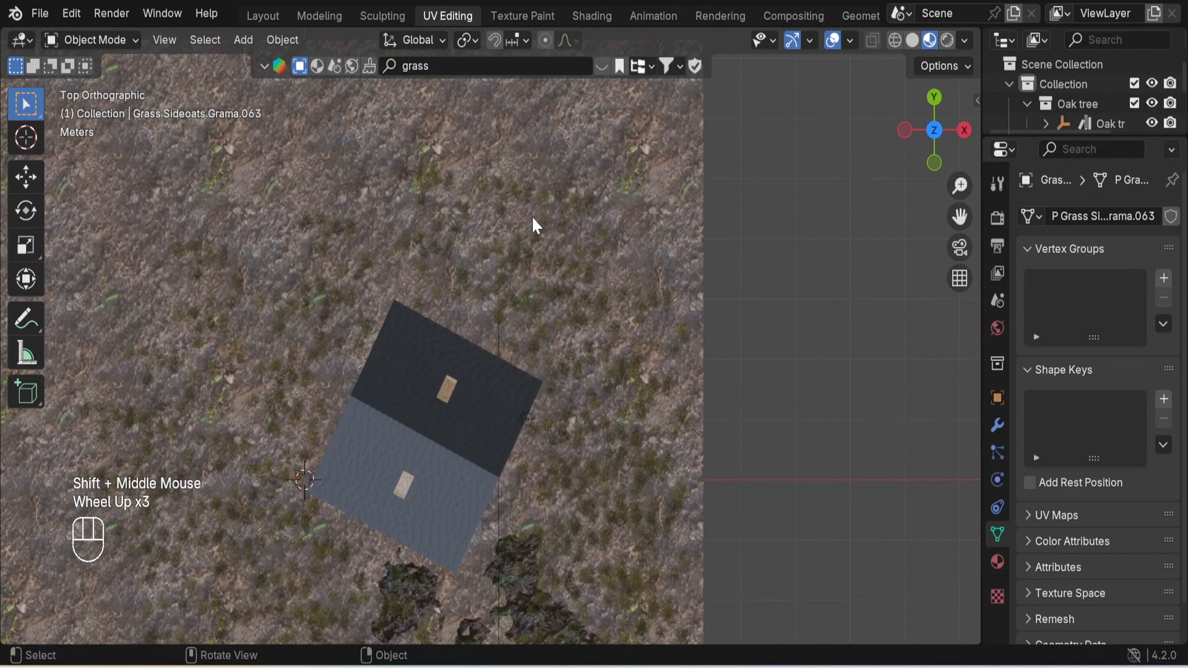
{"action": "middle_click_drag", "start_coordinate": [560, 198], "coordinate": [588, 341], "text": "shift"}
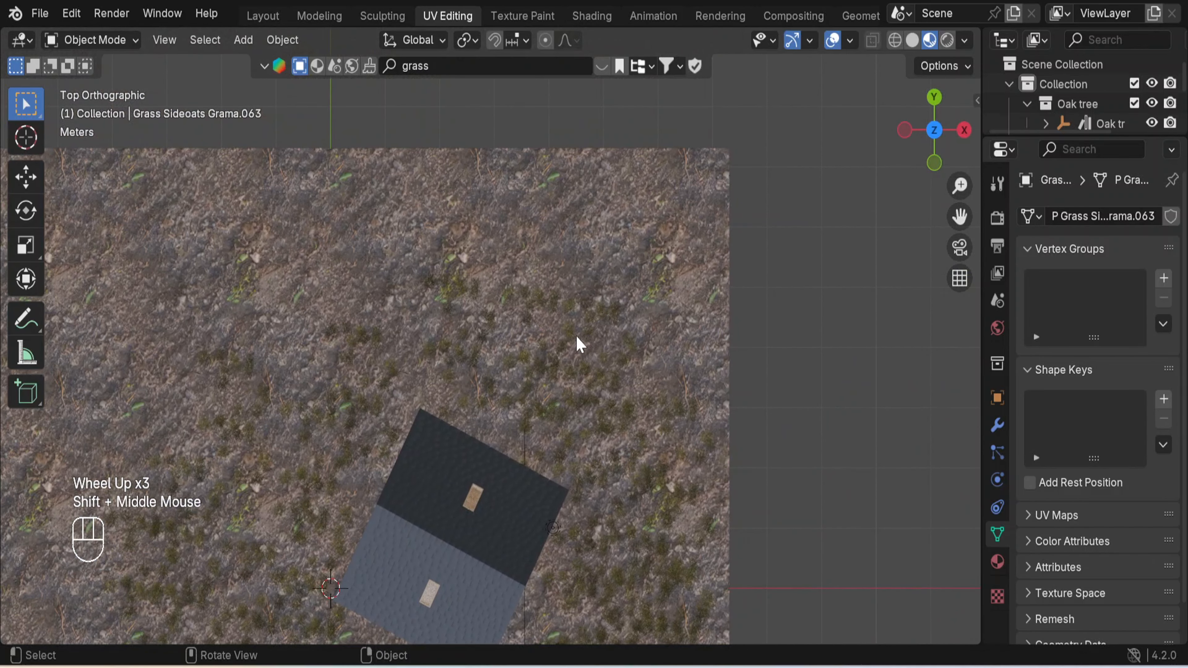
- Select three neighbouring grass clumps beyond the upper house and place two duplicates of the group at the plane's +X, +Y corner
{"action": "left_click", "coordinate": [580, 344]}
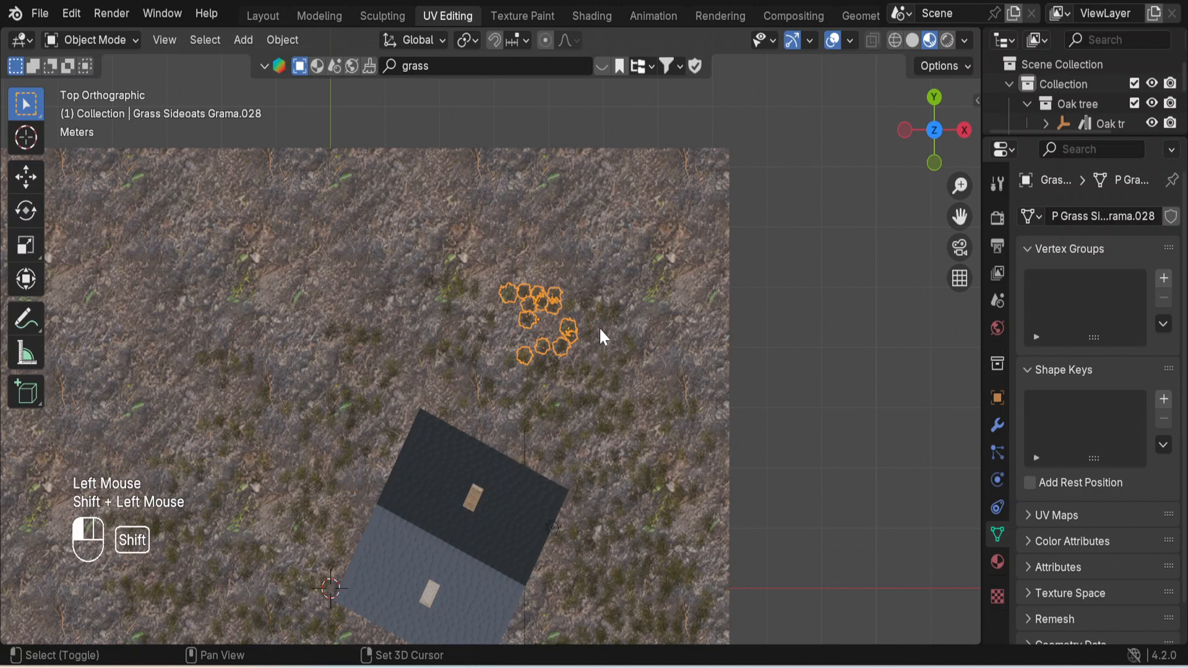
{"action": "left_click", "coordinate": [592, 339], "text": "shift"}
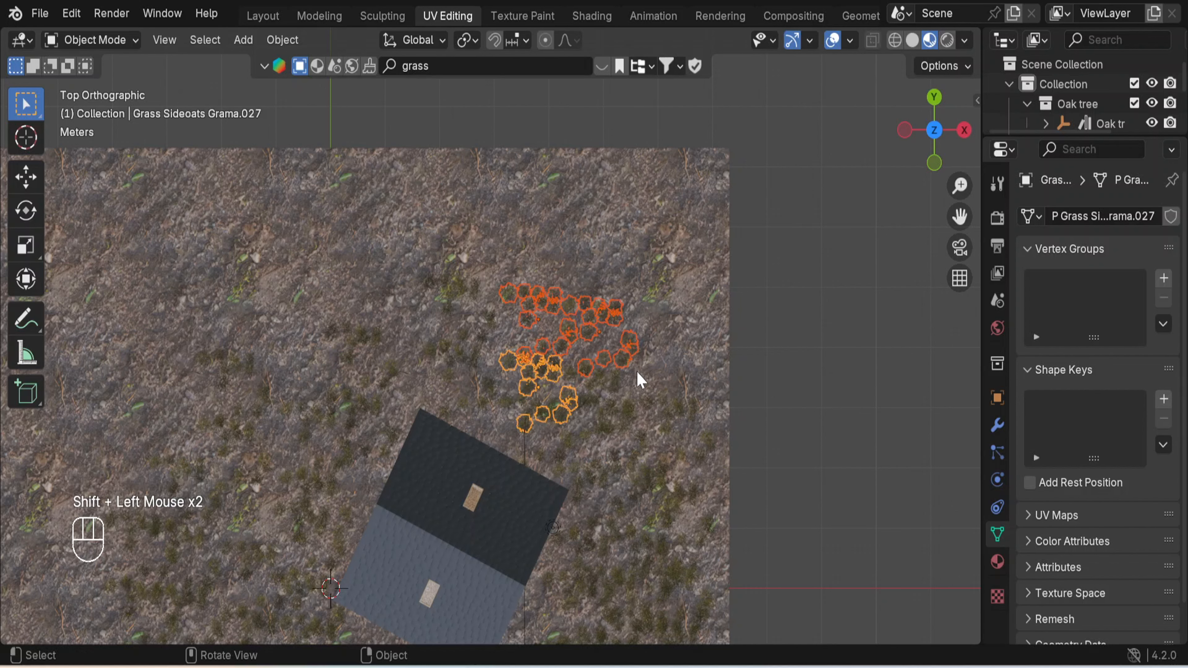
{"action": "key", "text": "shift+d"}
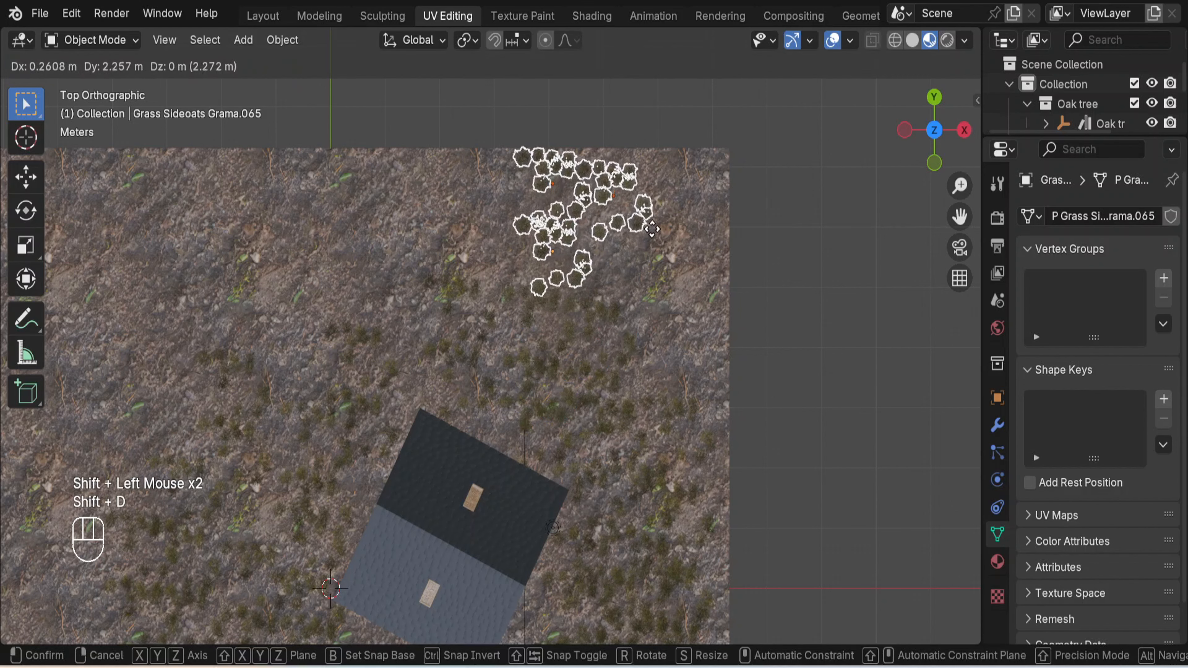
{"action": "left_click", "coordinate": [657, 256]}
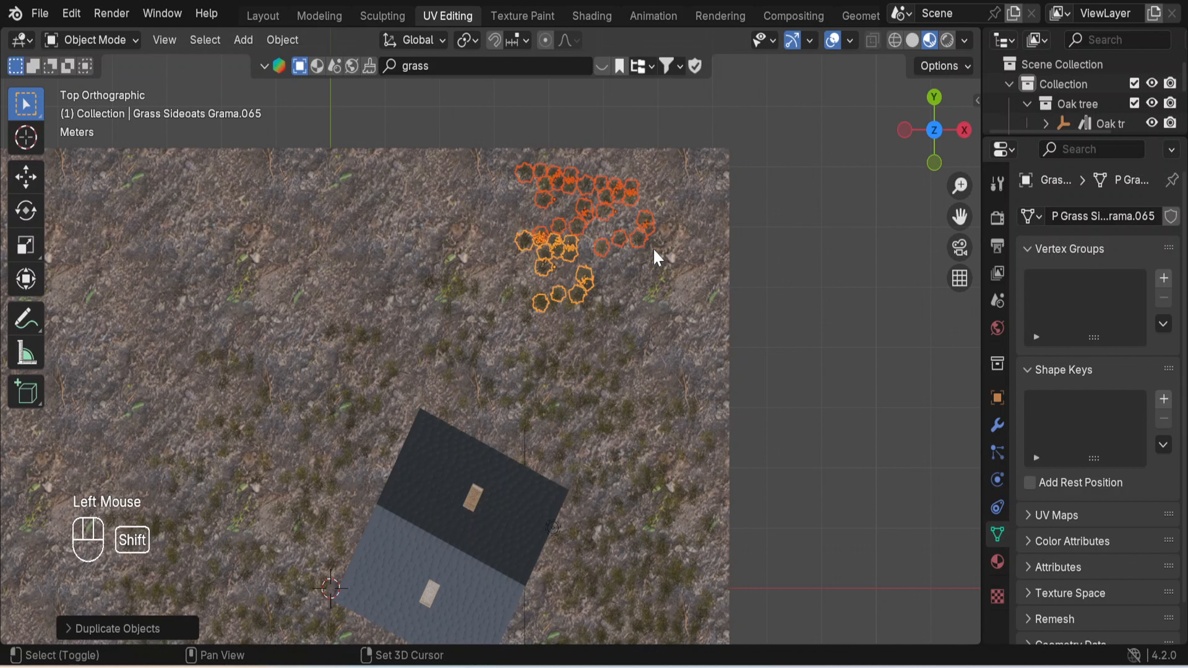
{"action": "key", "text": "shift+d"}
{"action": "left_click", "coordinate": [722, 349]}
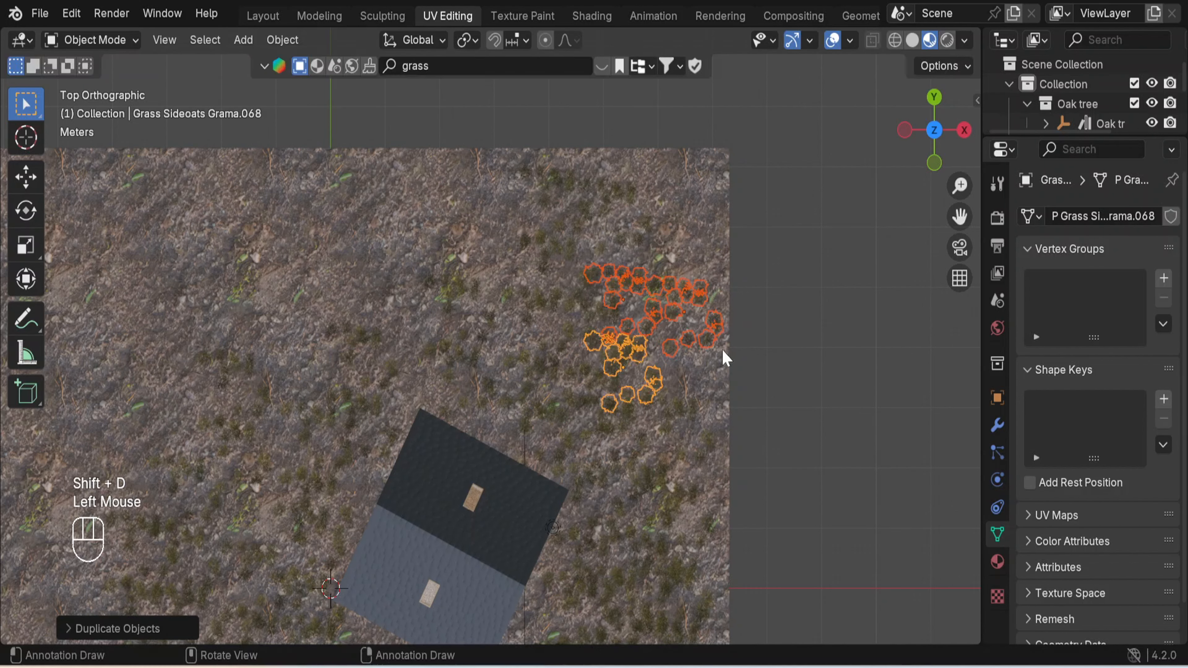
- Place four duplicates of the three-clump grass group across the bare ground towards the -X side, beyond the upper house
{"action": "key", "text": "shift+d"}
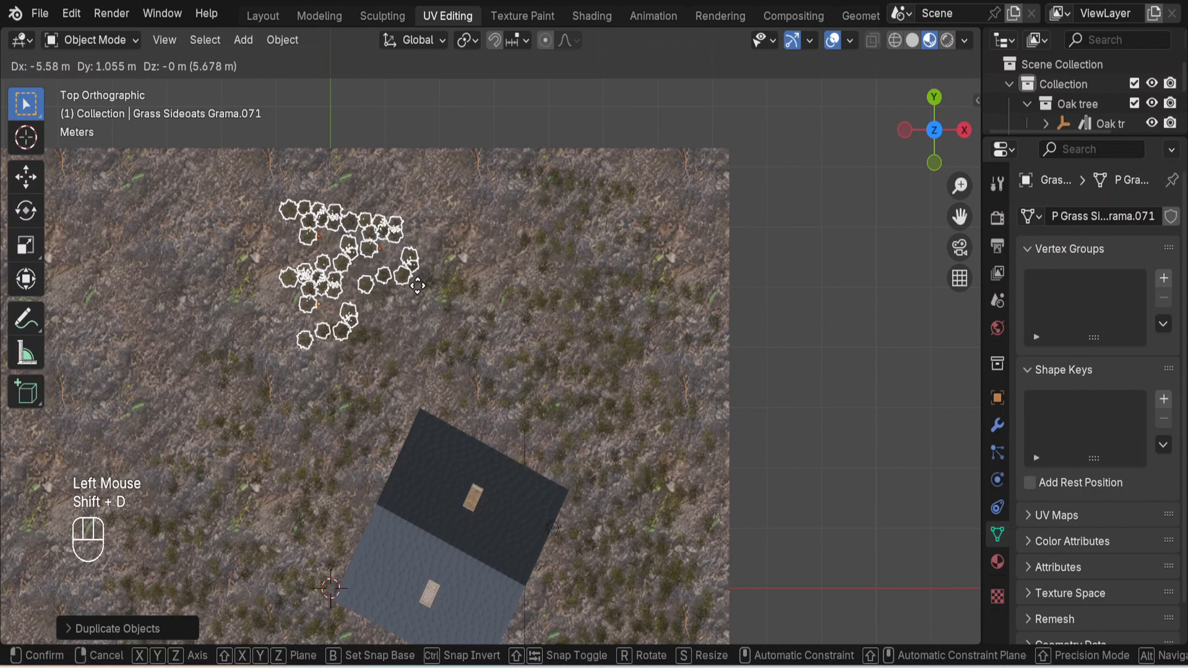
{"action": "left_click", "coordinate": [440, 306]}
{"action": "key", "text": "shift+d"}
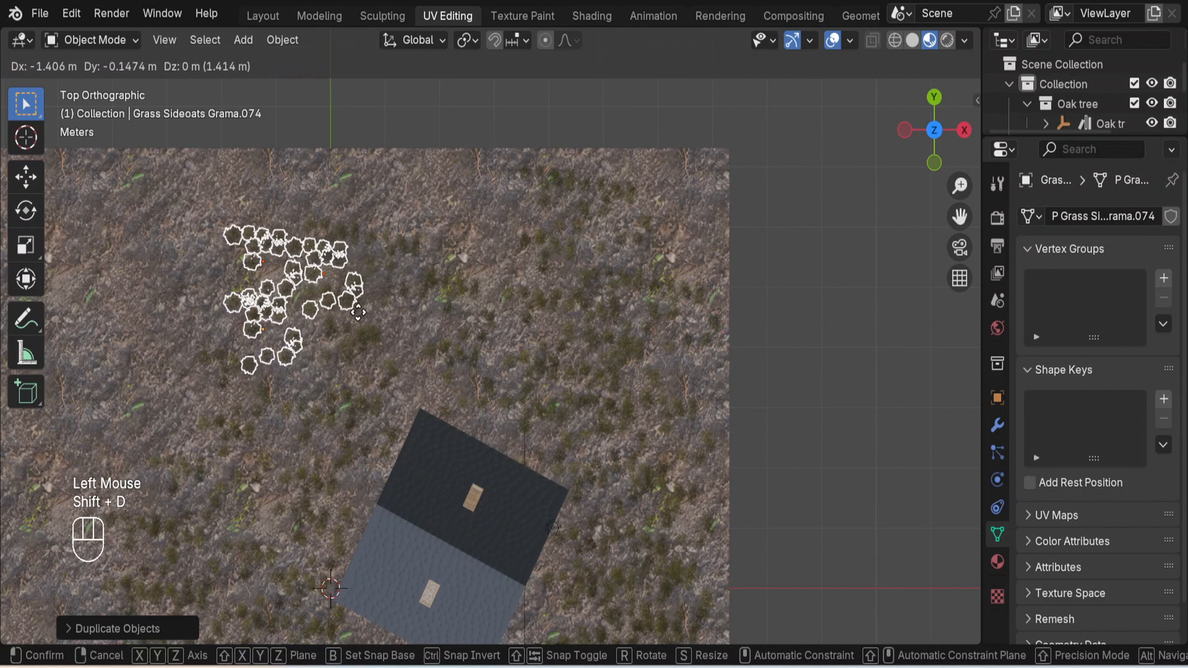
{"action": "left_click", "coordinate": [327, 313]}
{"action": "key", "text": "shift+d"}
{"action": "left_click", "coordinate": [263, 360]}
{"action": "key", "text": "shift+d"}
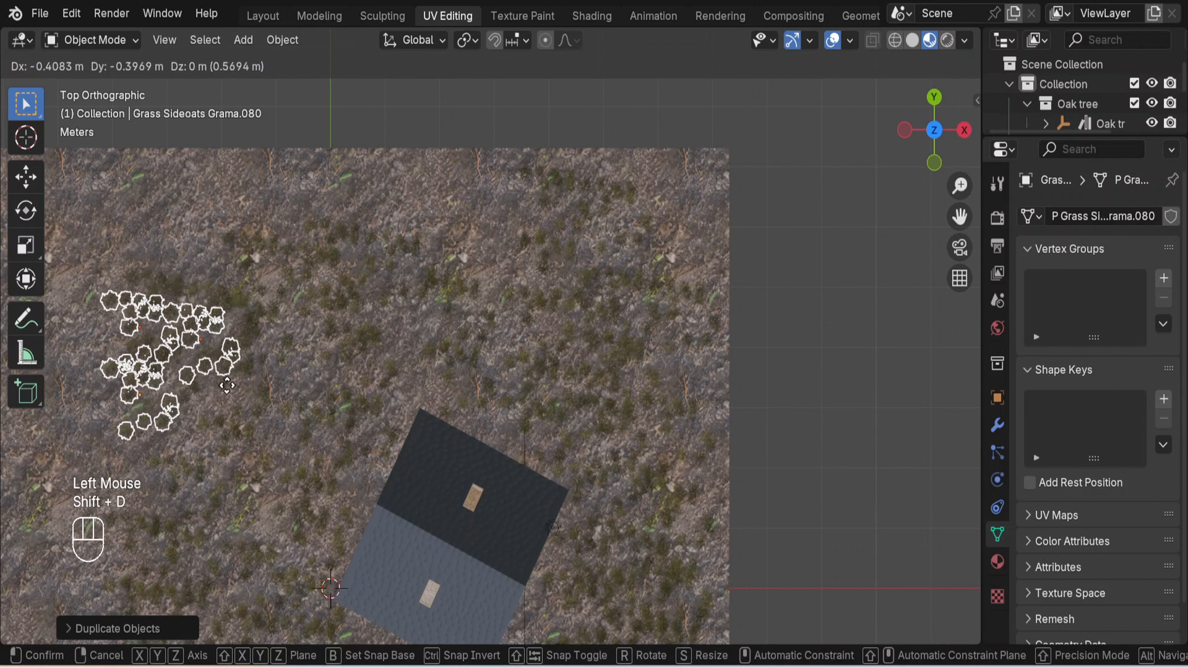
{"action": "left_click", "coordinate": [187, 428]}
- Fill the ground directly beyond the upper house's +Y roof corner with four more duplicates of the three-clump grass group
{"action": "key", "text": "shift+d"}
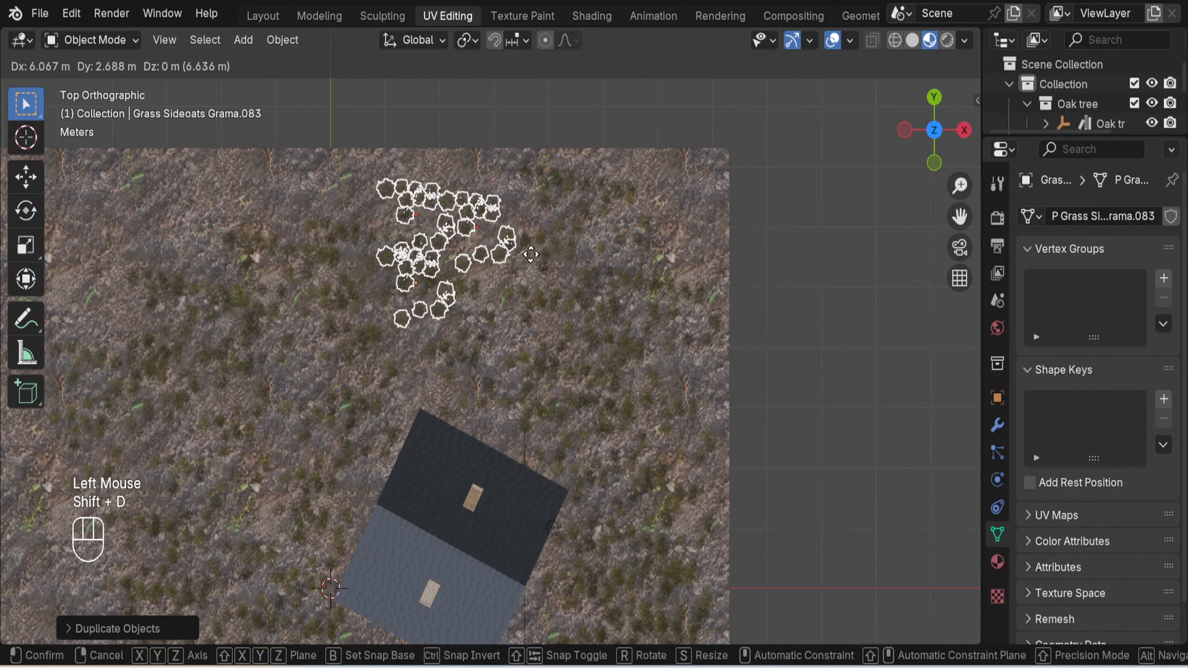
{"action": "left_click", "coordinate": [529, 265]}
{"action": "key", "text": "shift+d"}
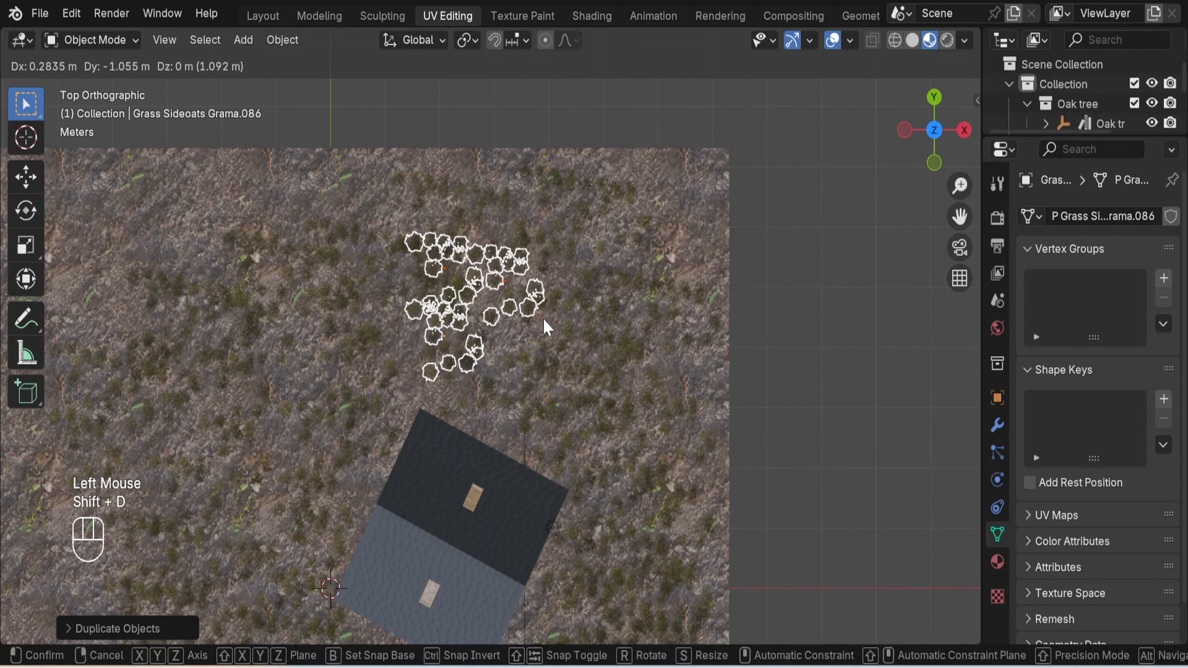
{"action": "left_click", "coordinate": [539, 321]}
{"action": "key", "text": "shift+d"}
{"action": "left_click", "coordinate": [436, 354]}
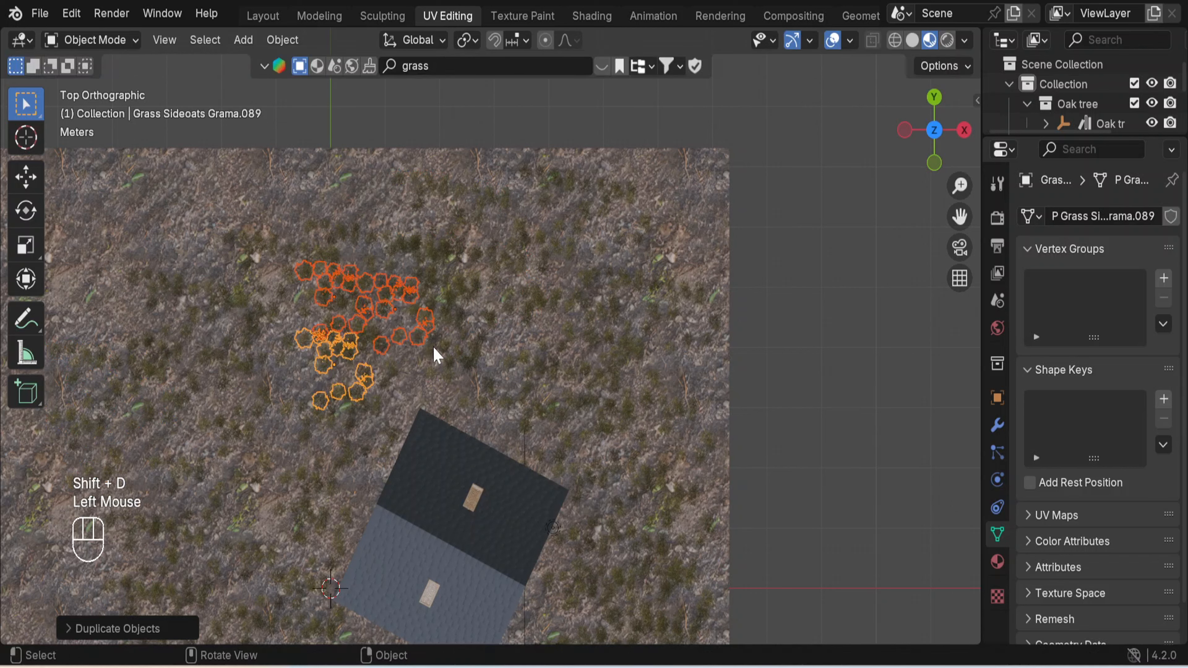
{"action": "key", "text": "shift+d"}
{"action": "left_click", "coordinate": [556, 372]}
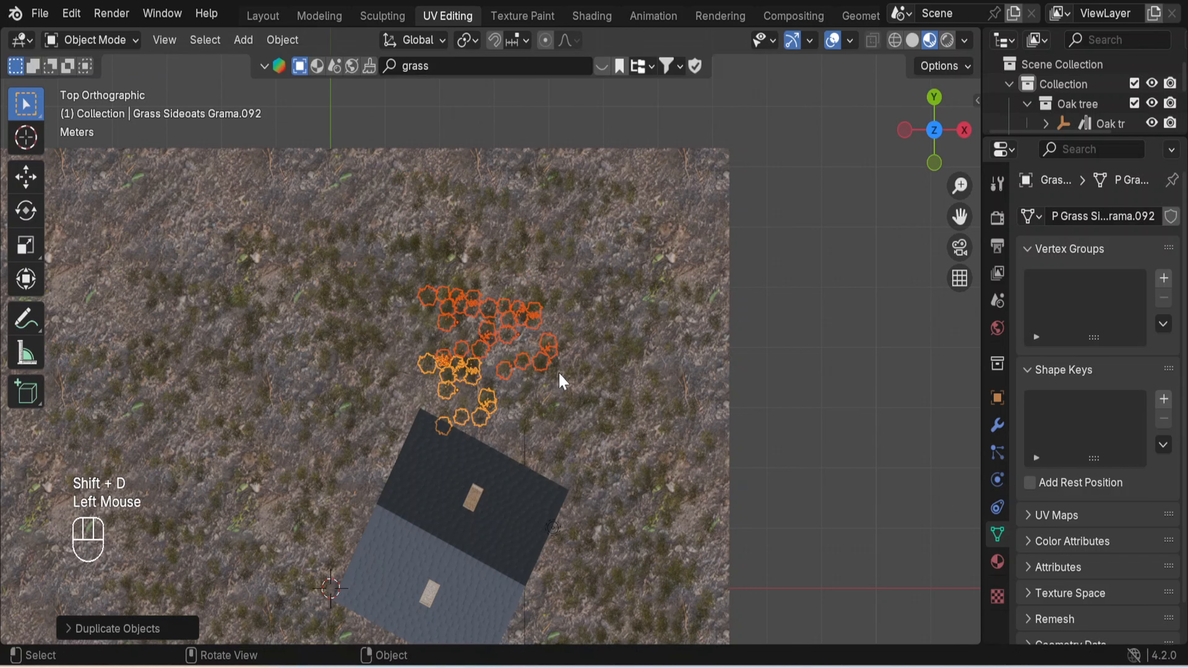
- Place one more duplicate of the three-clump grass group along the upper house's +Y roof edge towards +X, and clear the selection
{"action": "key", "text": "shift+d"}
{"action": "left_click", "coordinate": [606, 435]}
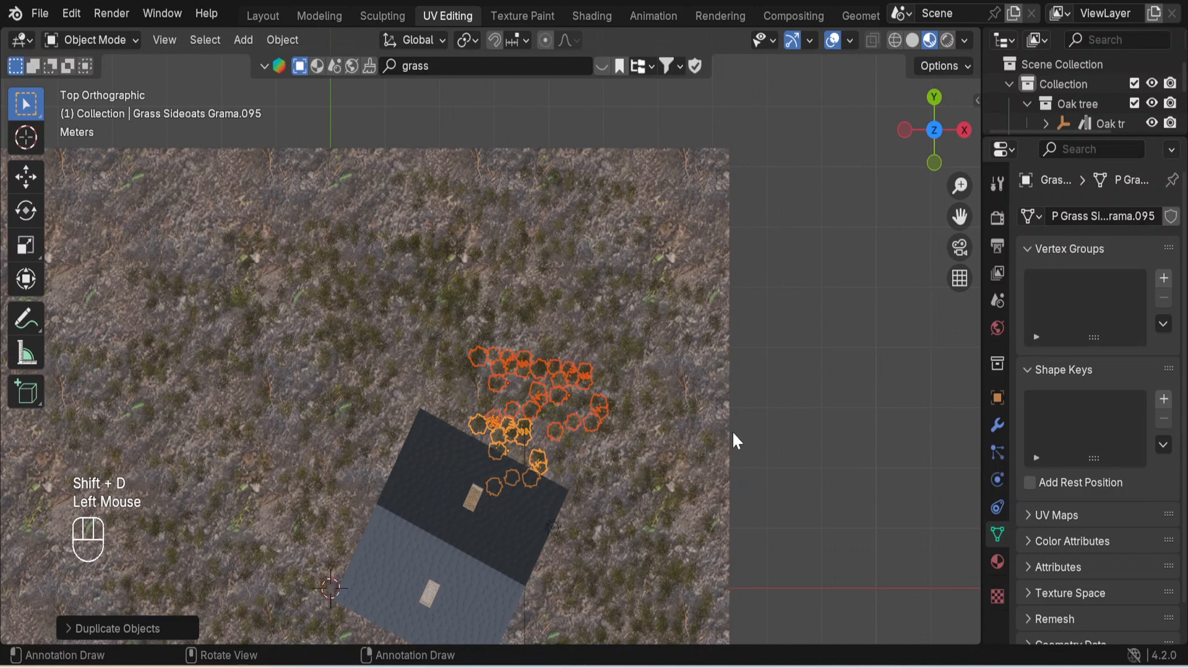
{"action": "left_click", "coordinate": [795, 417]}
{"action": "scroll", "coordinate": [686, 435], "scroll_direction": "up", "scroll_amount": 1}
{"action": "middle_click_drag", "start_coordinate": [686, 435], "coordinate": [631, 309]}
{"action": "scroll", "coordinate": [542, 285], "scroll_direction": "down", "scroll_amount": 3}
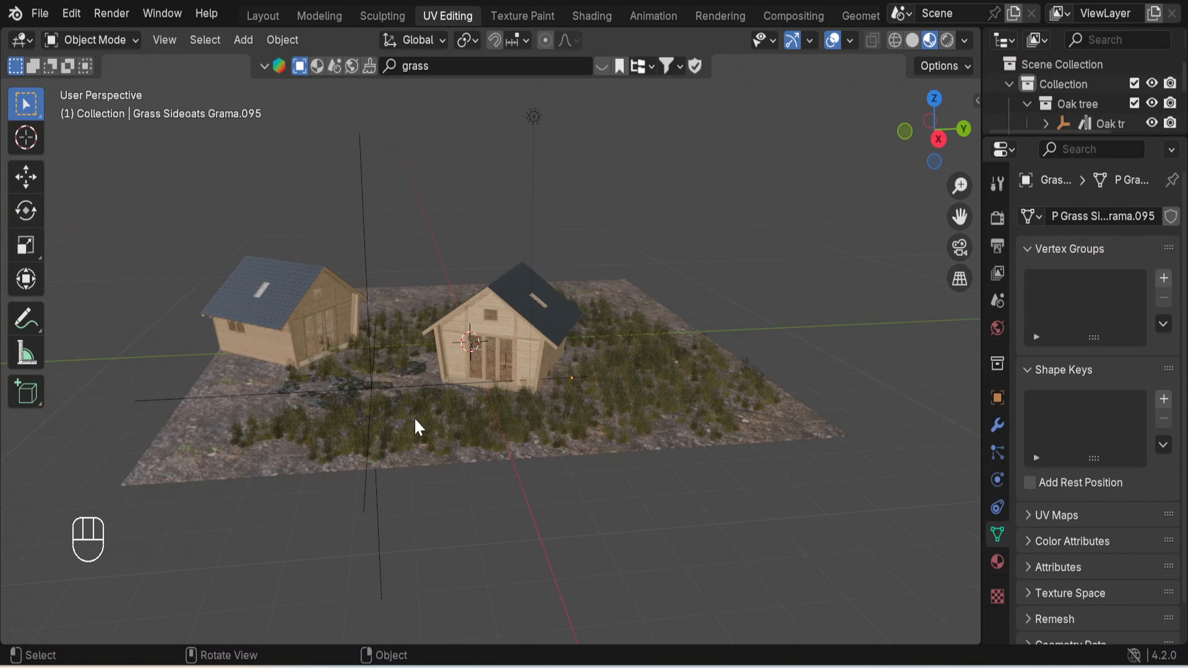
- Select two neighbouring grass clumps near the plane's +X edge and place duplicates of the pair on the bare ground beside the lower house
{"action": "key", "text": "KP_7"}
{"action": "middle_click_drag", "start_coordinate": [528, 456], "coordinate": [477, 333], "text": "shift"}
{"action": "scroll", "coordinate": [537, 370], "scroll_direction": "up", "scroll_amount": 2}
{"action": "left_click", "coordinate": [562, 411]}
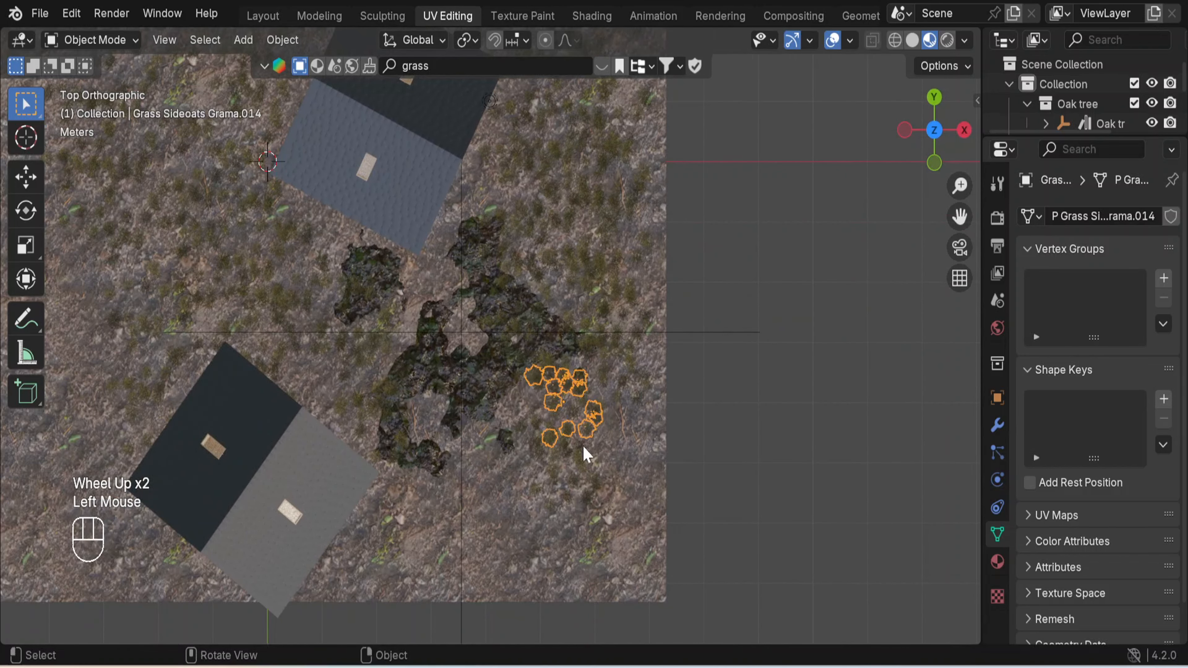
{"action": "left_click", "coordinate": [575, 477], "text": "shift"}
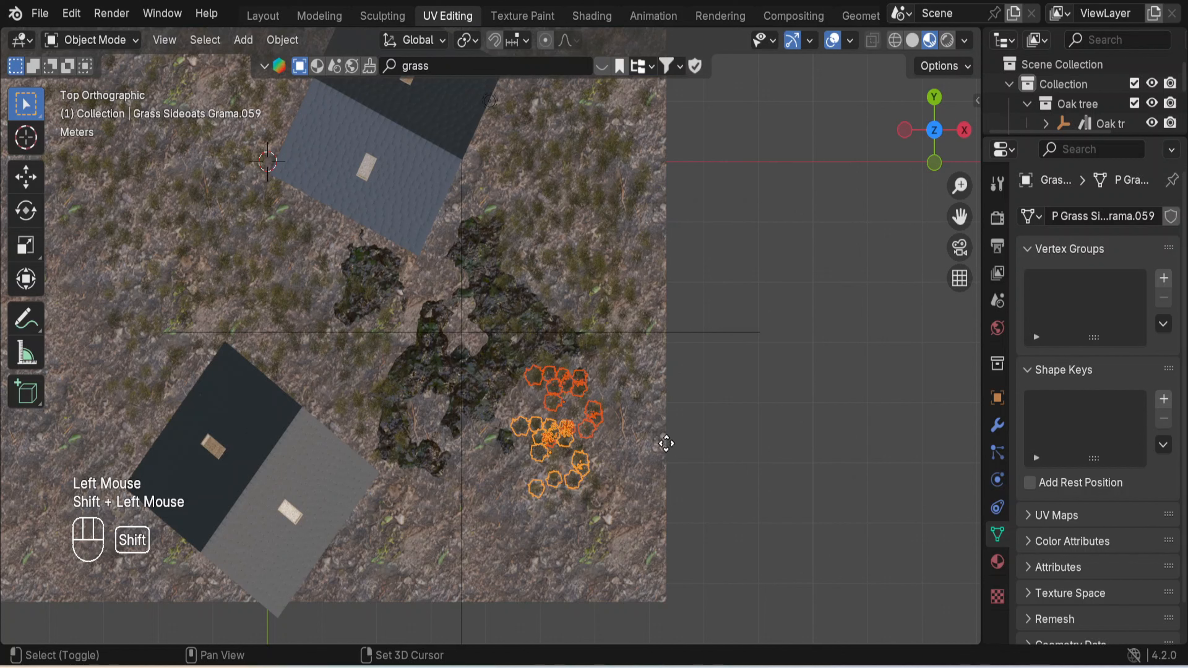
{"action": "key", "text": "shift+d"}
{"action": "left_click", "coordinate": [579, 552]}
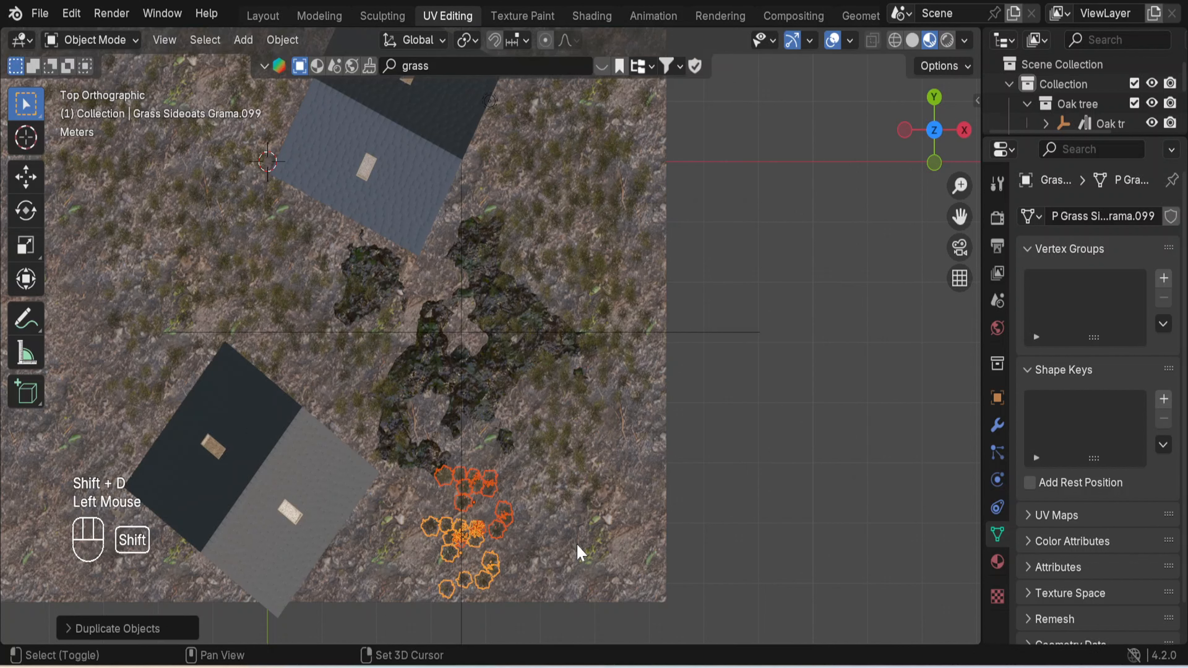
{"action": "key", "text": "shift+d"}
{"action": "left_click", "coordinate": [519, 562]}
{"action": "key", "text": "shift+d"}
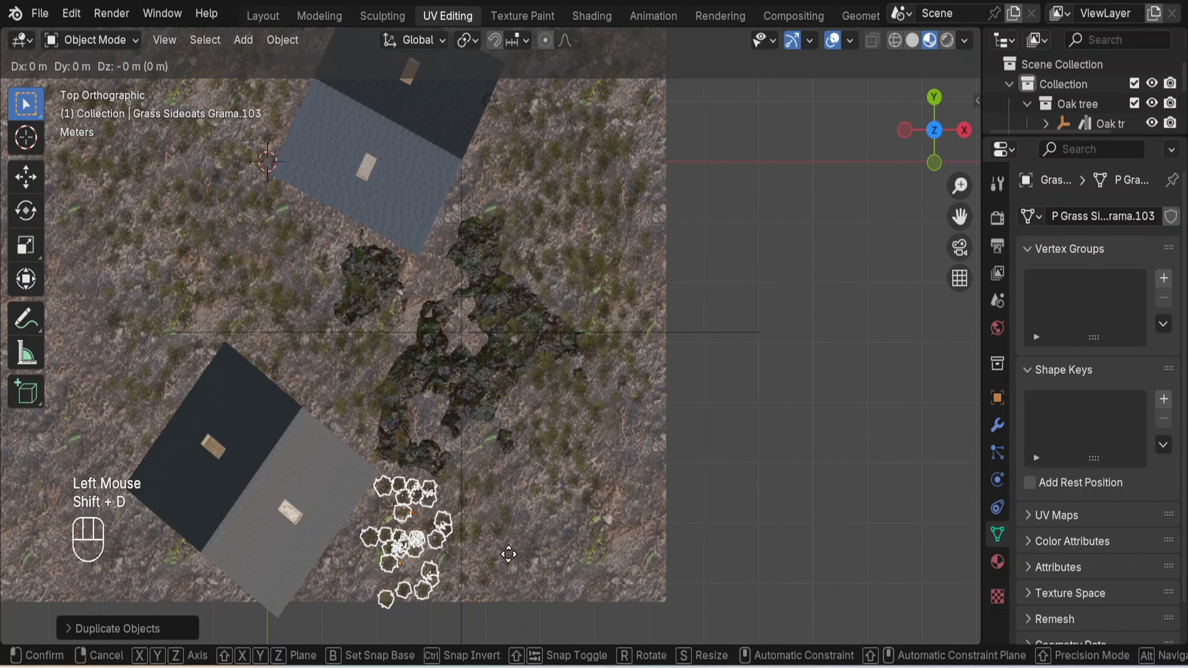
{"action": "left_click", "coordinate": [475, 561]}
- Spread further duplicates of the two-clump grass pair along the plane's +X edge and below the dark ground patch, and clear the selection
{"action": "key", "text": "shift+d"}
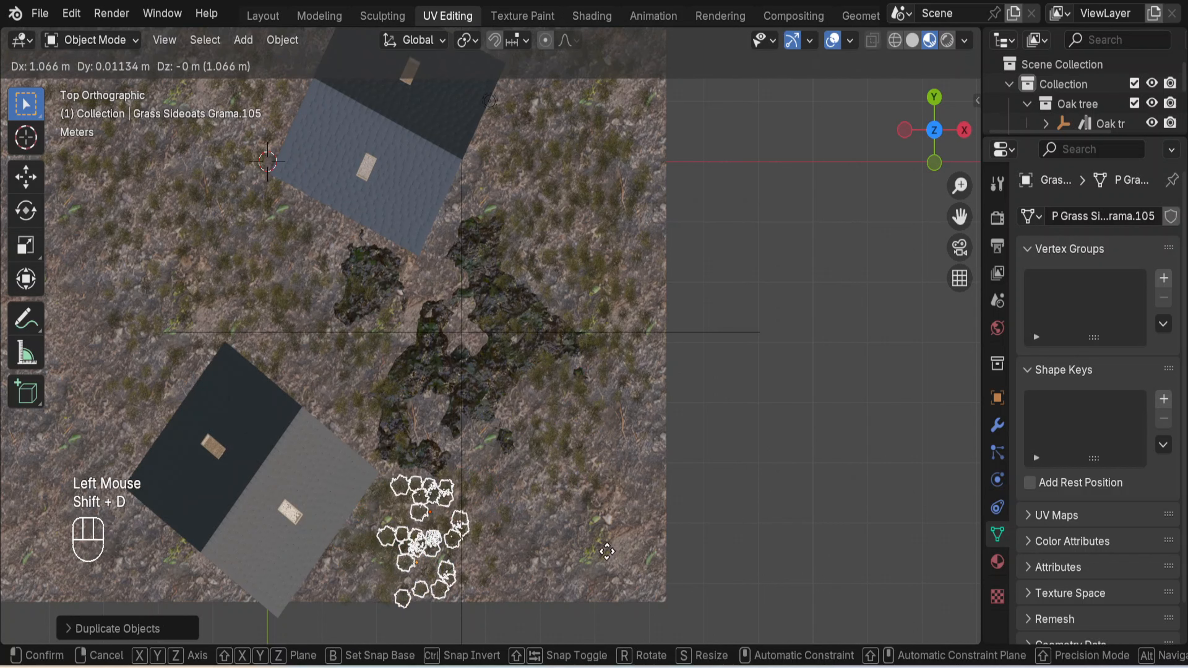
{"action": "left_click", "coordinate": [631, 537]}
{"action": "key", "text": "shift+d"}
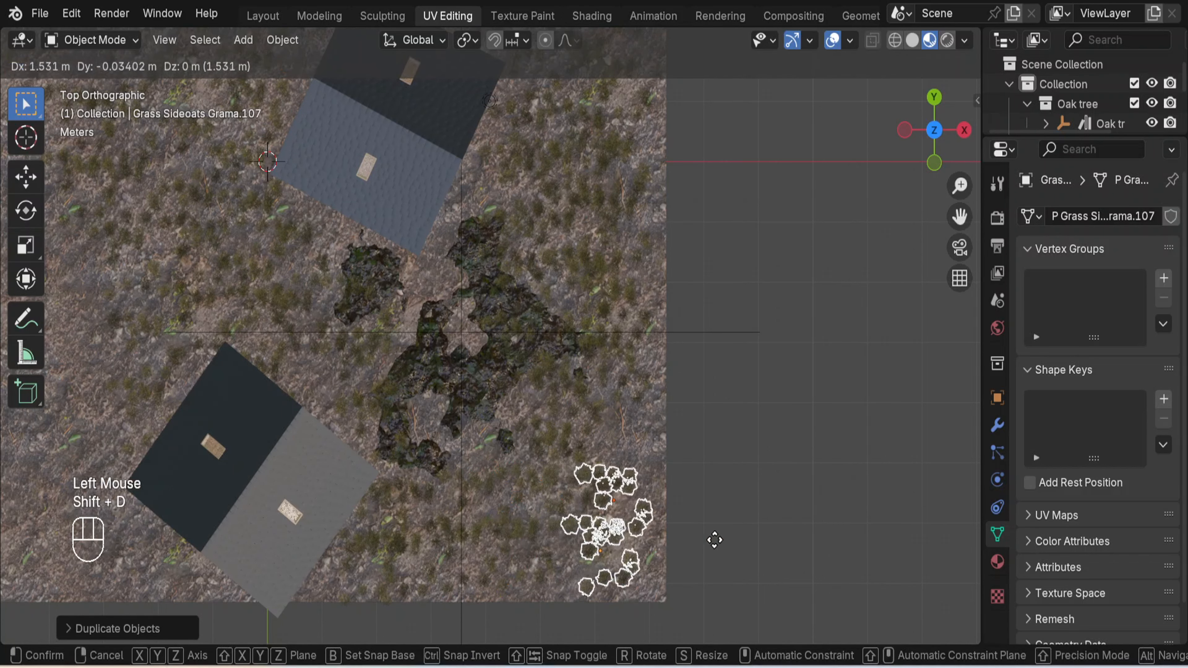
{"action": "left_click", "coordinate": [713, 540]}
{"action": "key", "text": "shift+d"}
{"action": "left_click", "coordinate": [600, 487]}
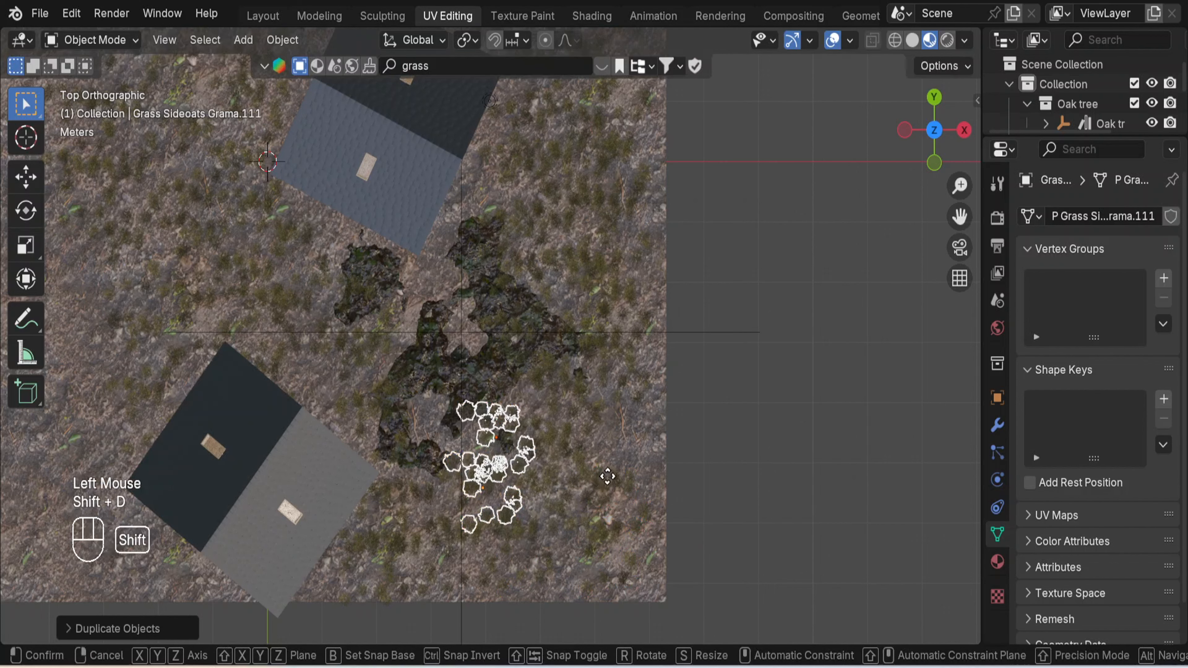
{"action": "key", "text": "shift+d"}
{"action": "left_click", "coordinate": [721, 466]}
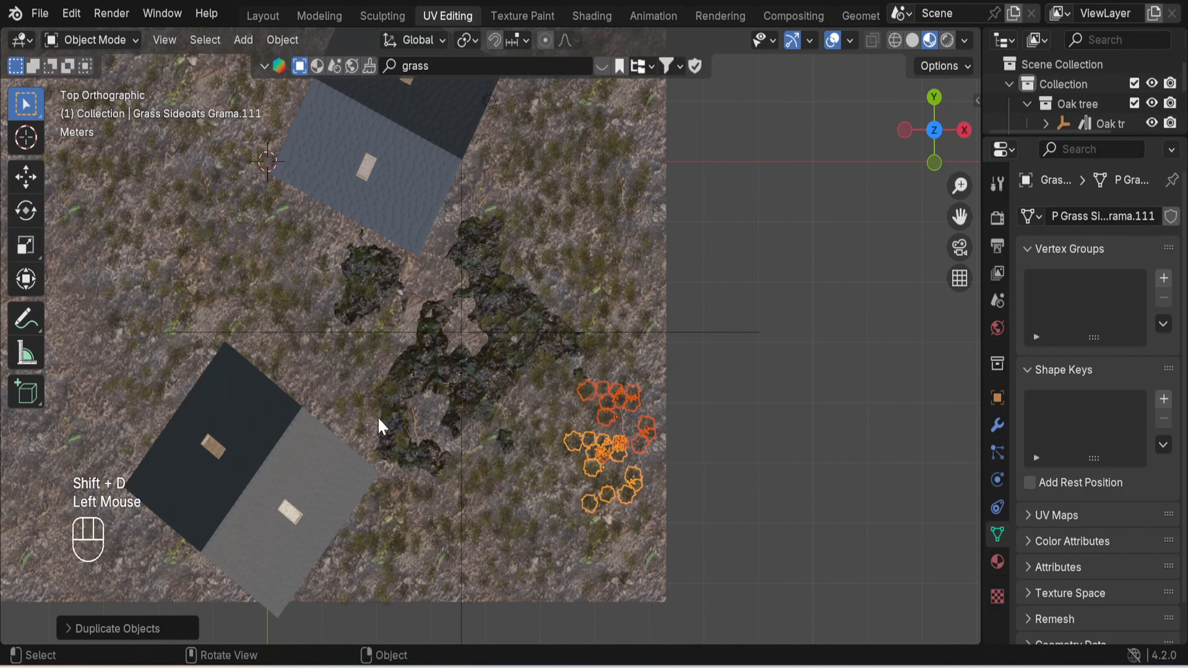
{"action": "left_click", "coordinate": [754, 445]}
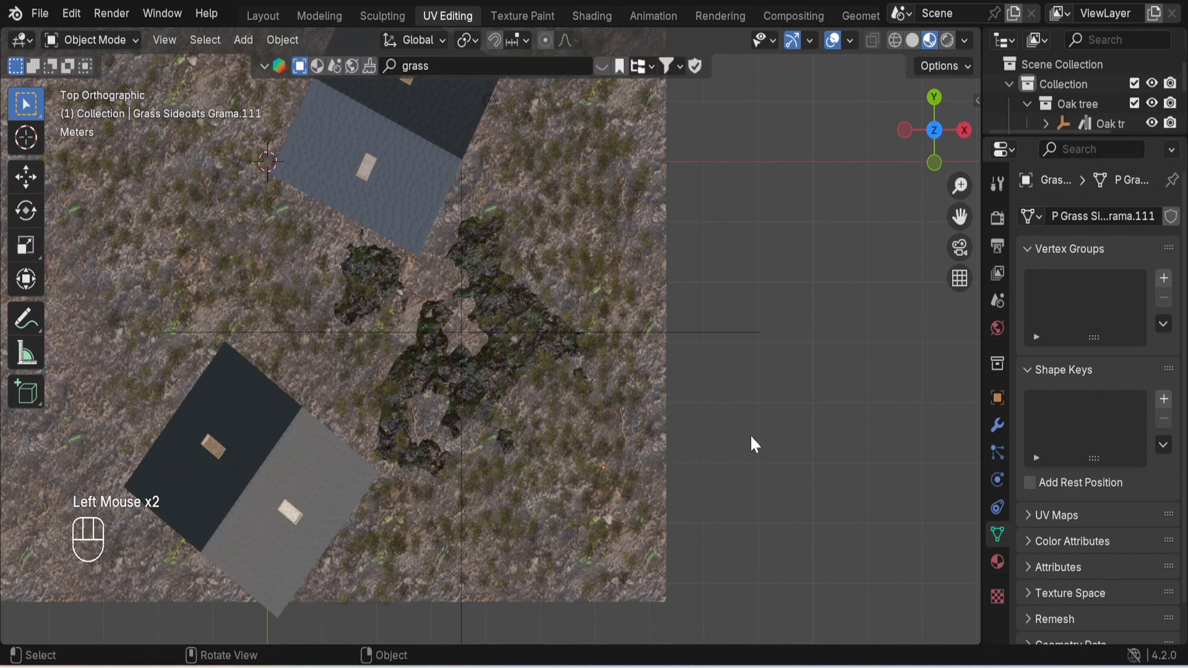
- Unhide the oak trees, clear the selection and view the scene through the camera
{"action": "middle_click_drag", "start_coordinate": [736, 444], "coordinate": [556, 294]}
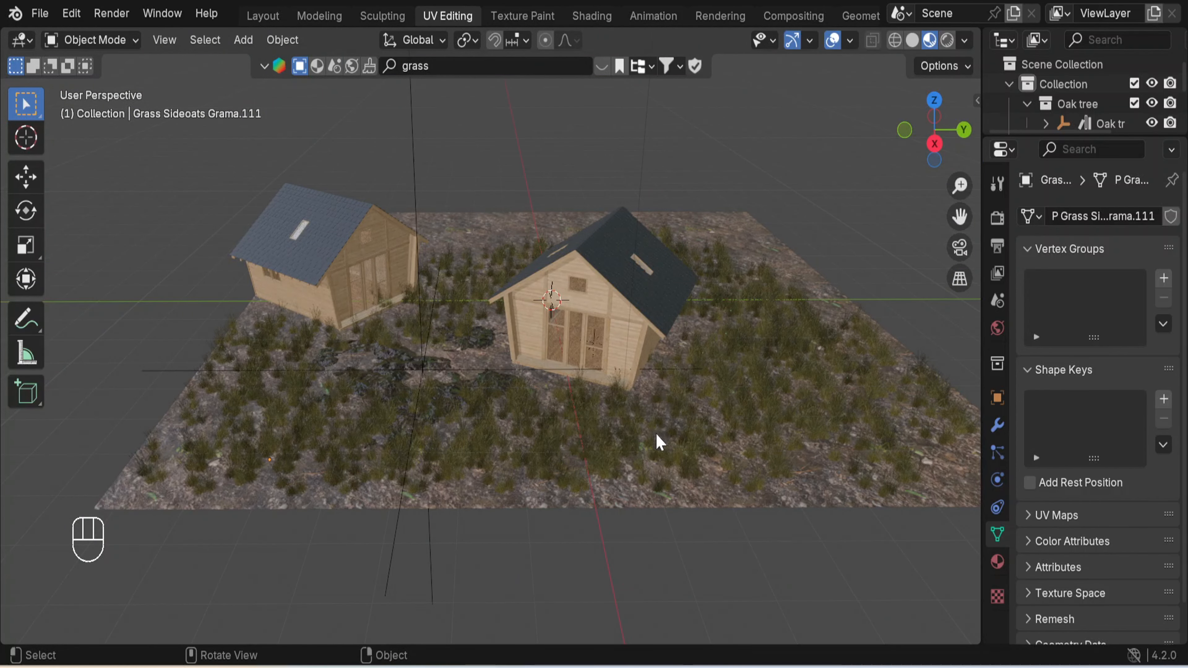
{"action": "key", "text": "alt+h"}
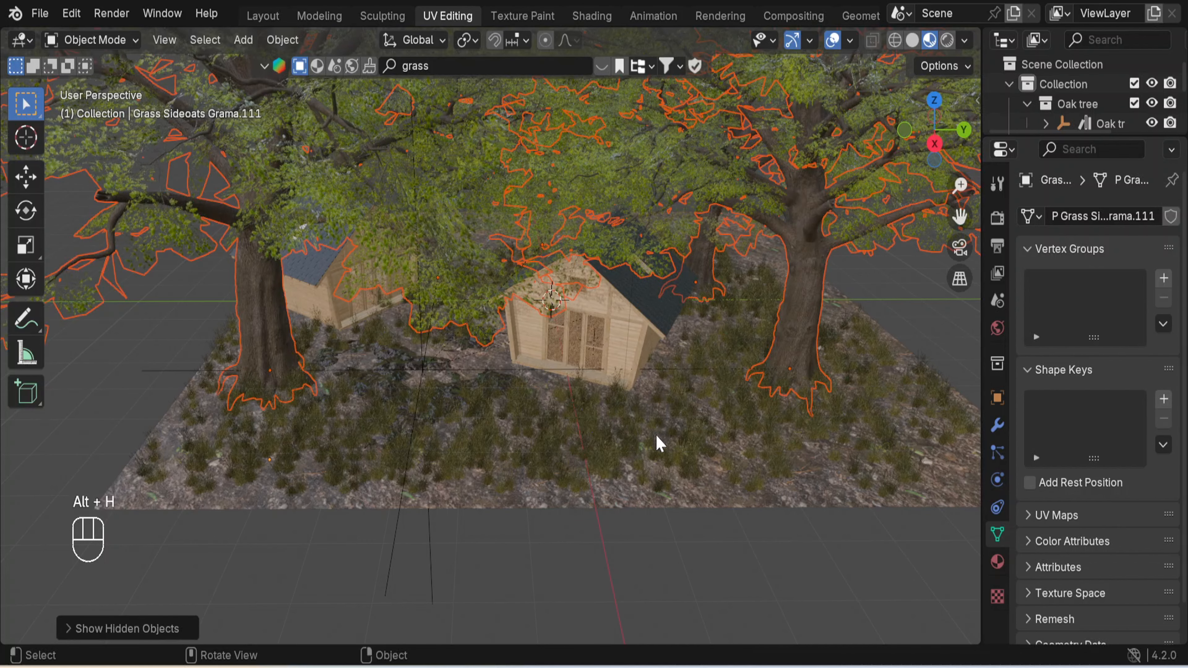
{"action": "left_click", "coordinate": [907, 316]}
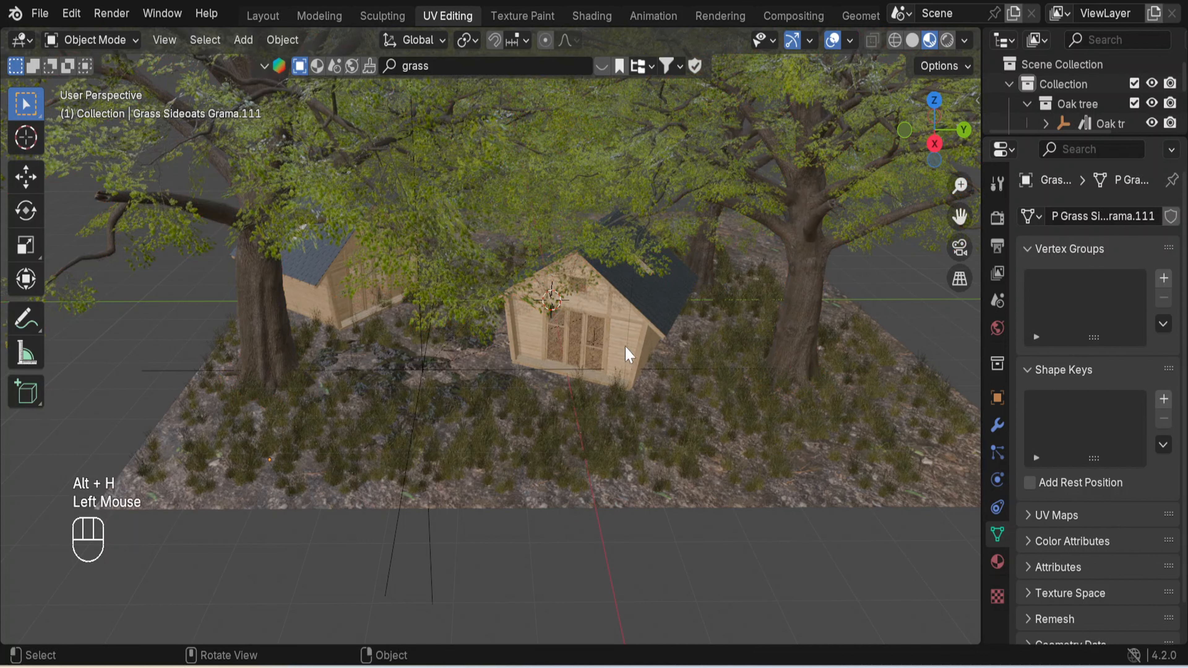
{"action": "middle_click_drag", "start_coordinate": [603, 318], "coordinate": [509, 323]}
{"action": "left_click", "coordinate": [957, 250]}
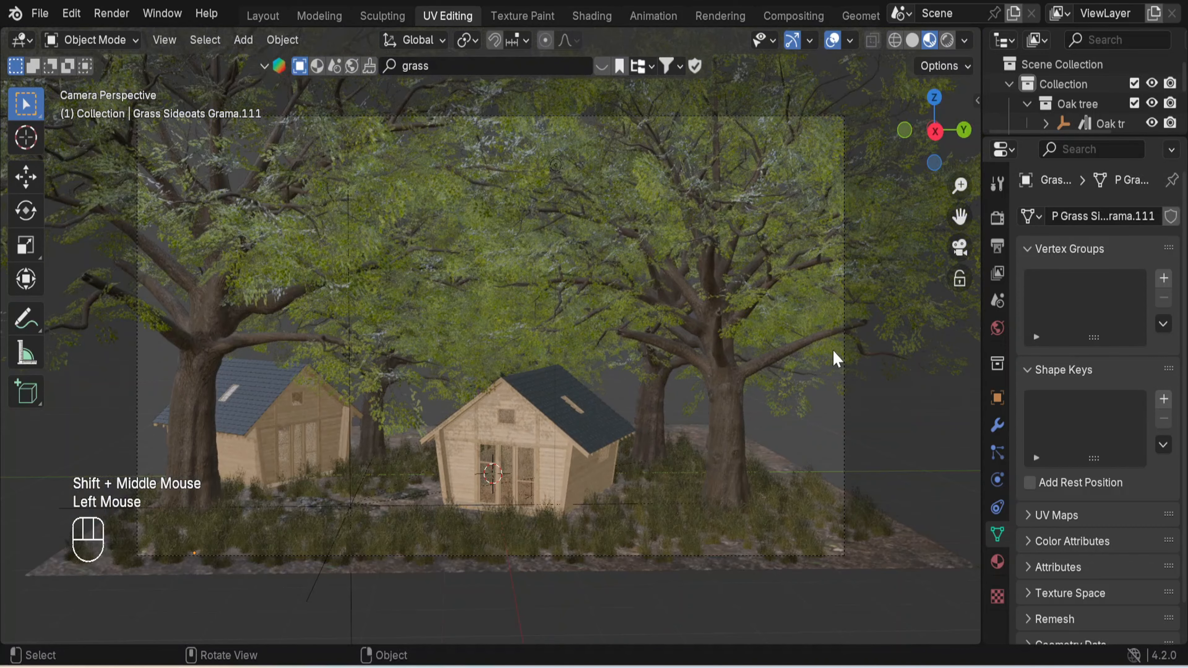
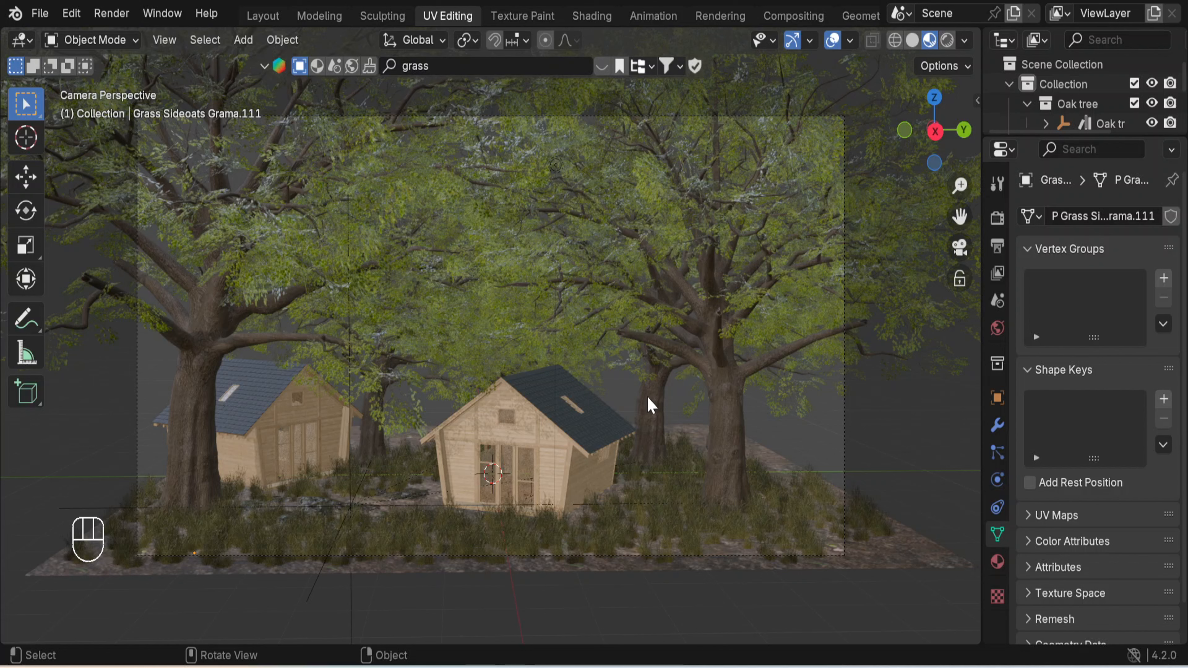
- Duplicate the oak standing just behind the front house about 6 m along -X and scale the copy to about 0.62
{"action": "left_click", "coordinate": [731, 421]}
{"action": "key", "text": "shift+d"}
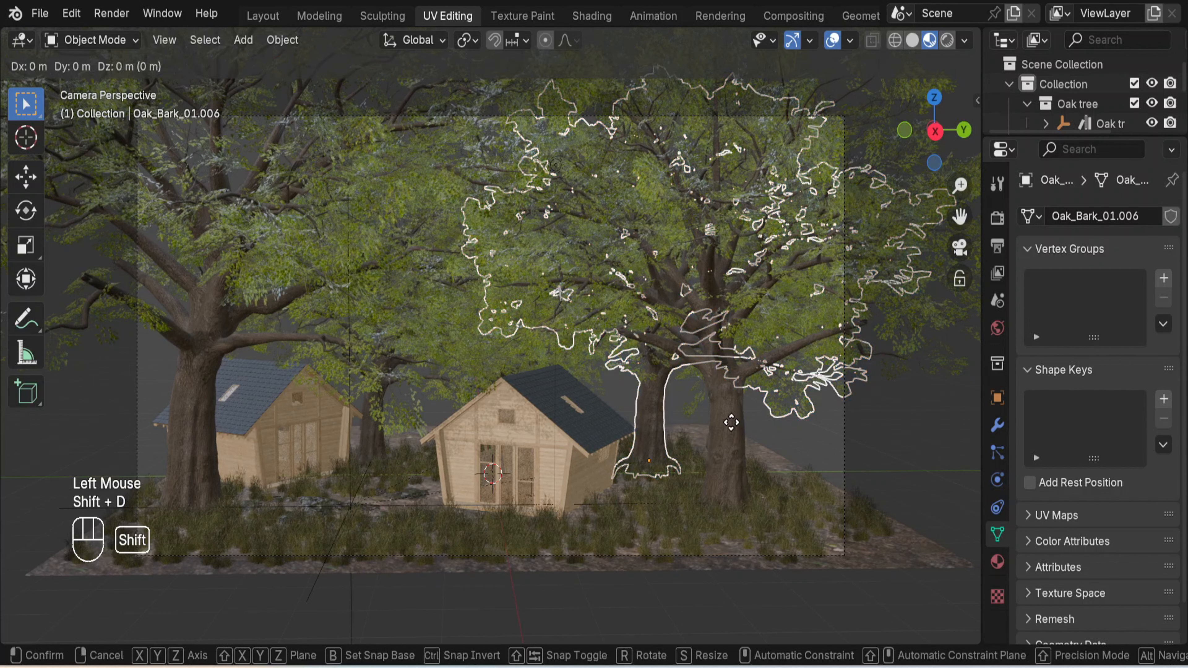
{"action": "key", "text": "x"}
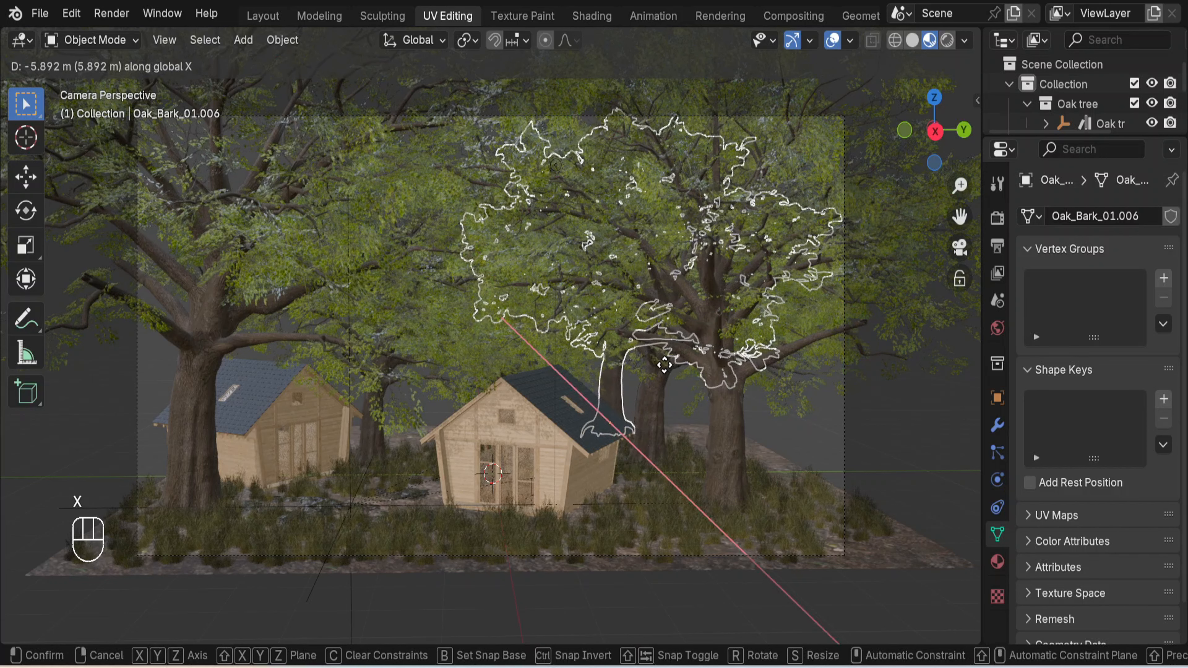
{"action": "left_click", "coordinate": [749, 387]}
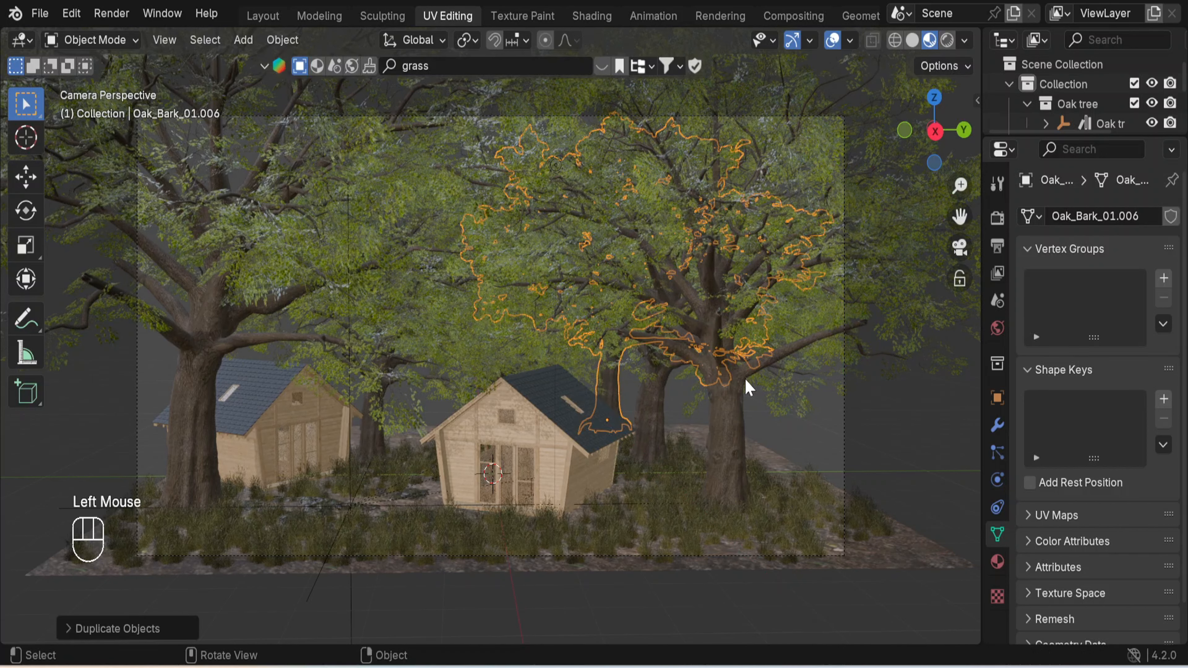
{"action": "key", "text": "s"}
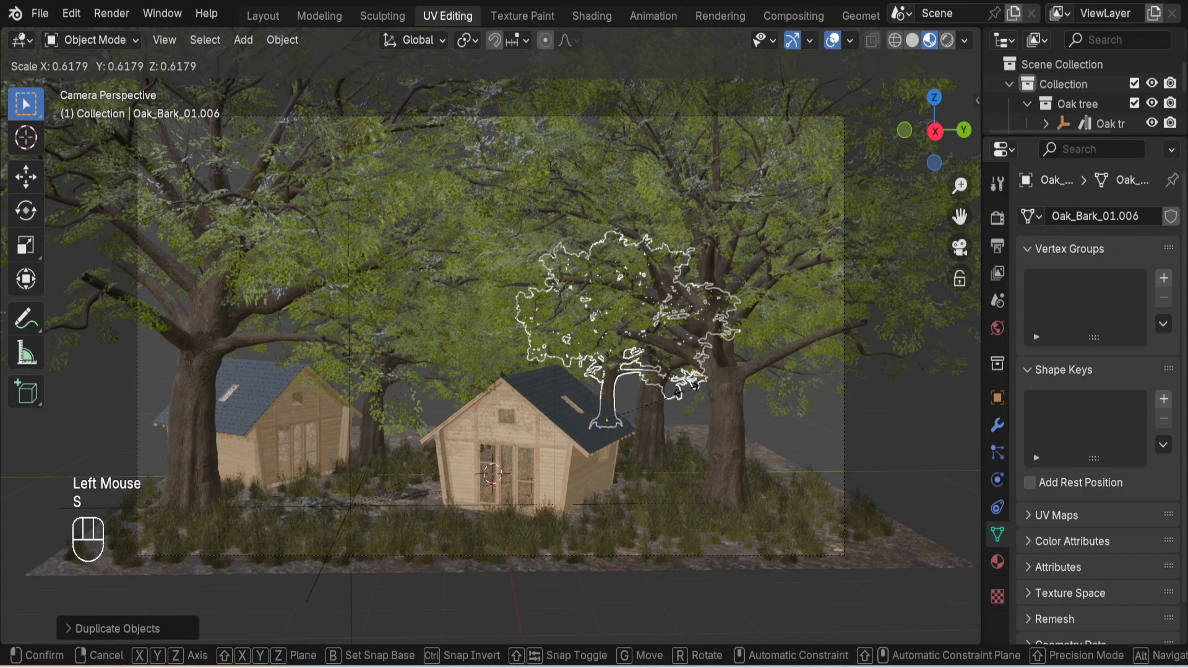
{"action": "left_click", "coordinate": [690, 398]}
{"action": "left_click", "coordinate": [889, 425]}
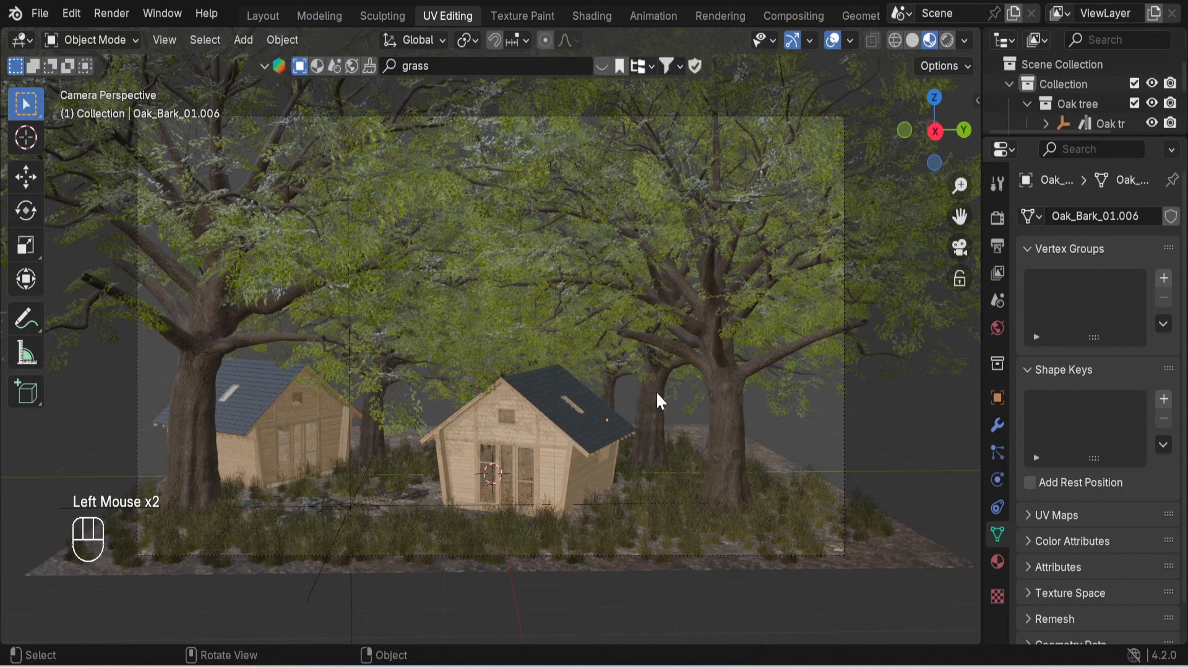
- Duplicate the same oak behind the front house about 2 m along +Y
{"action": "left_click", "coordinate": [706, 417]}
{"action": "key", "text": "shift+d"}
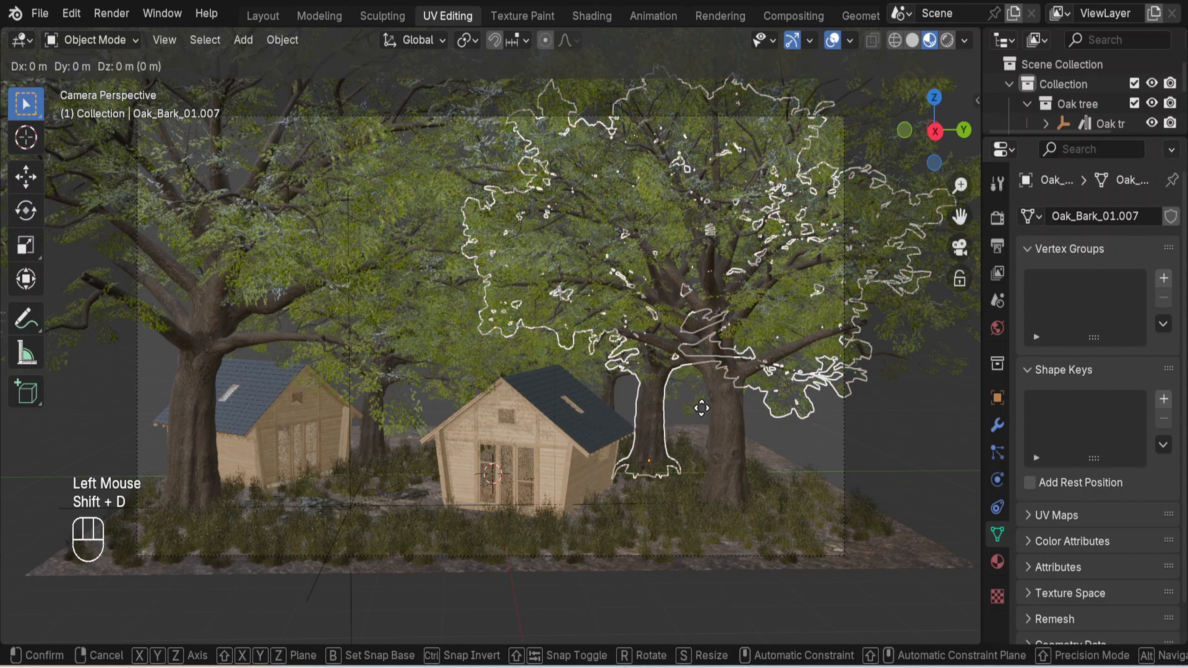
{"action": "key", "text": "y"}
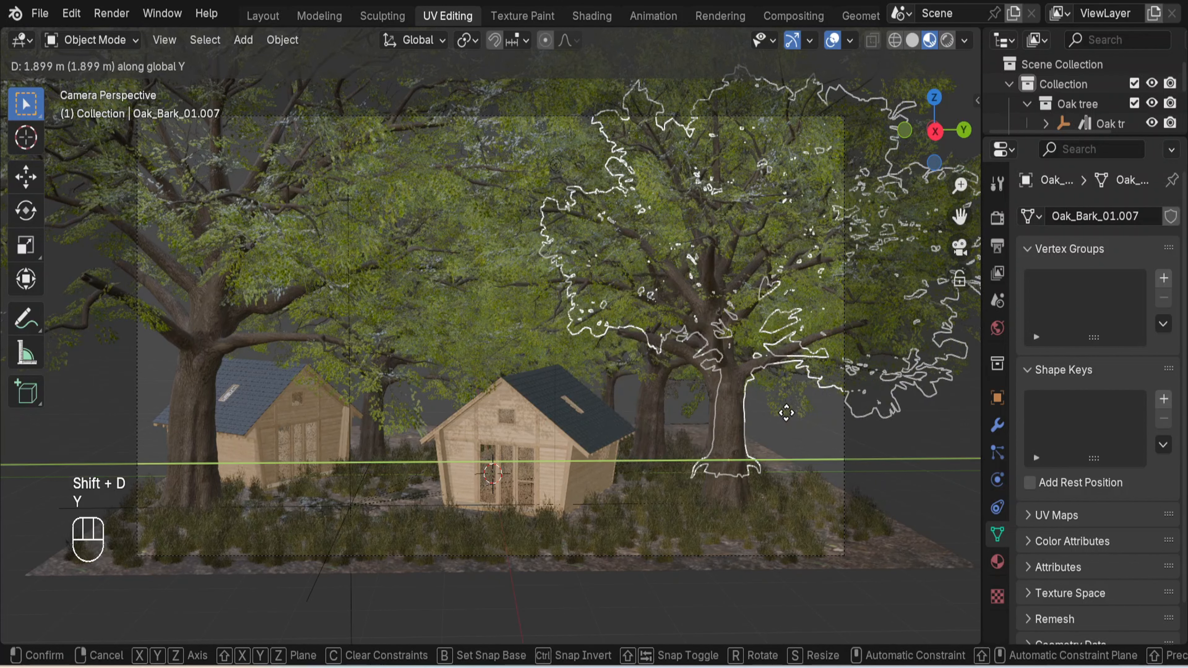
{"action": "left_click", "coordinate": [791, 412]}
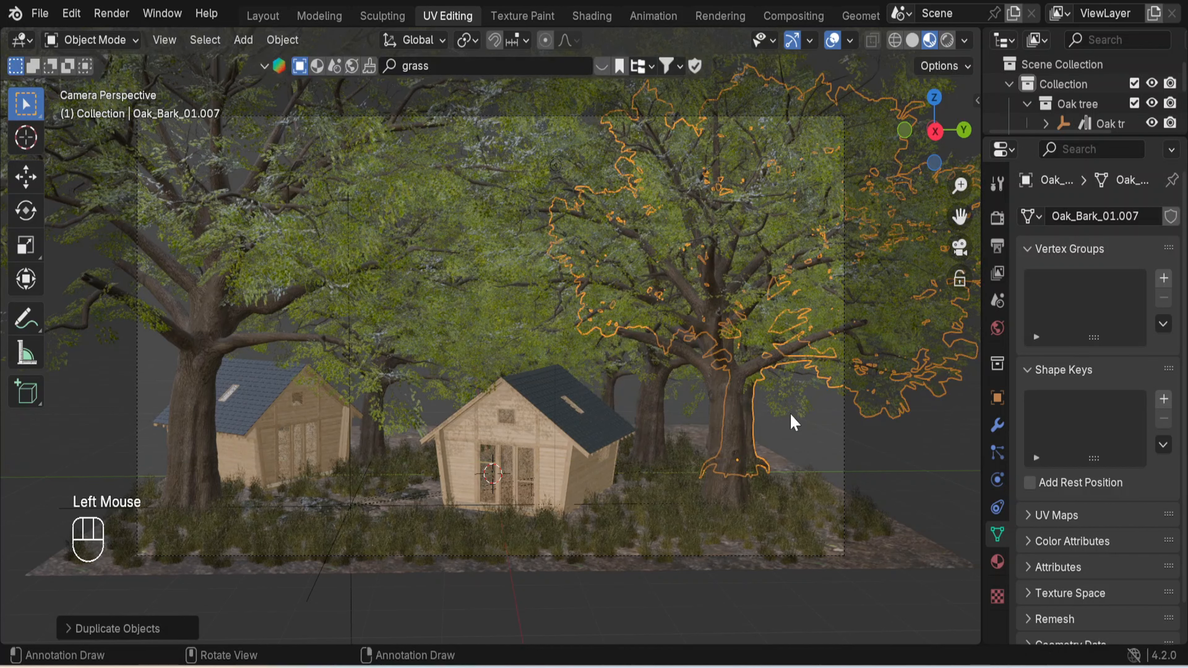
- Move the new oak copy about 4.7 m along -X, scale it down as a distant tree, and clear the selection
{"action": "key", "text": "g"}
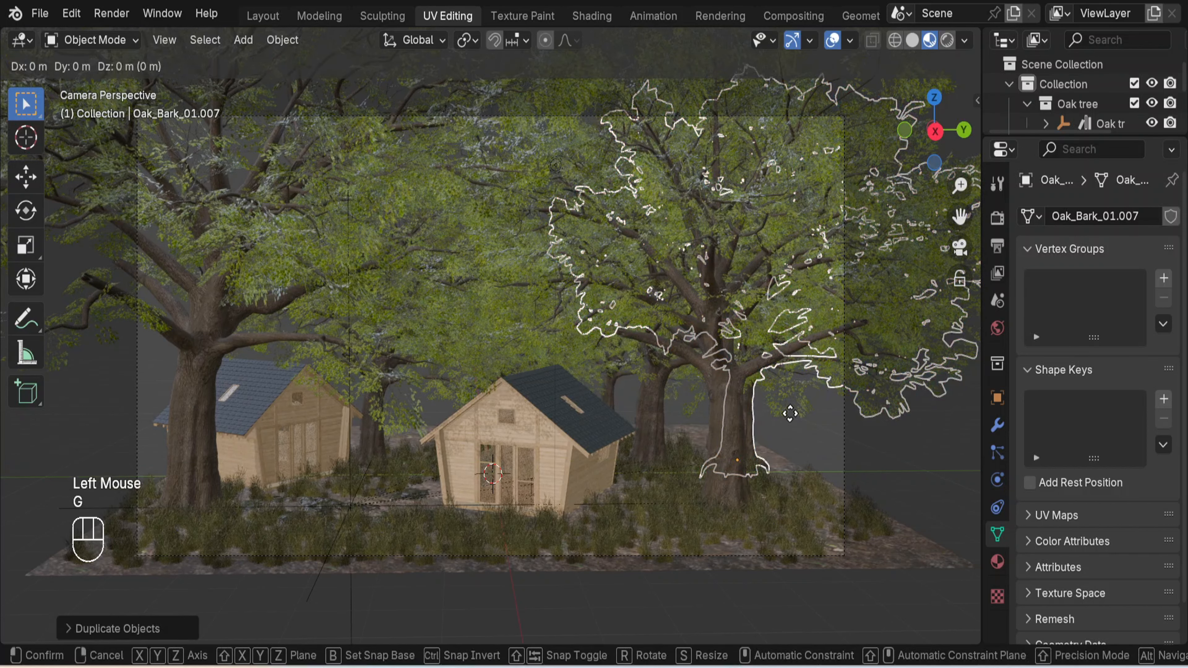
{"action": "key", "text": "x"}
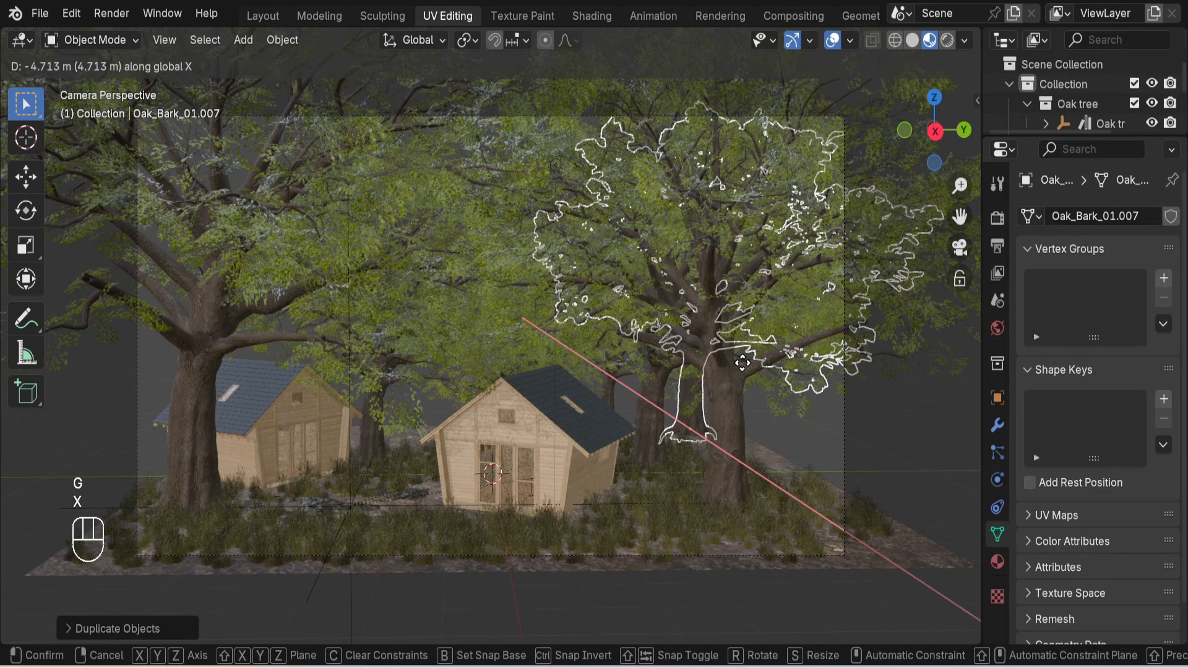
{"action": "left_click", "coordinate": [743, 372]}
{"action": "key", "text": "s"}
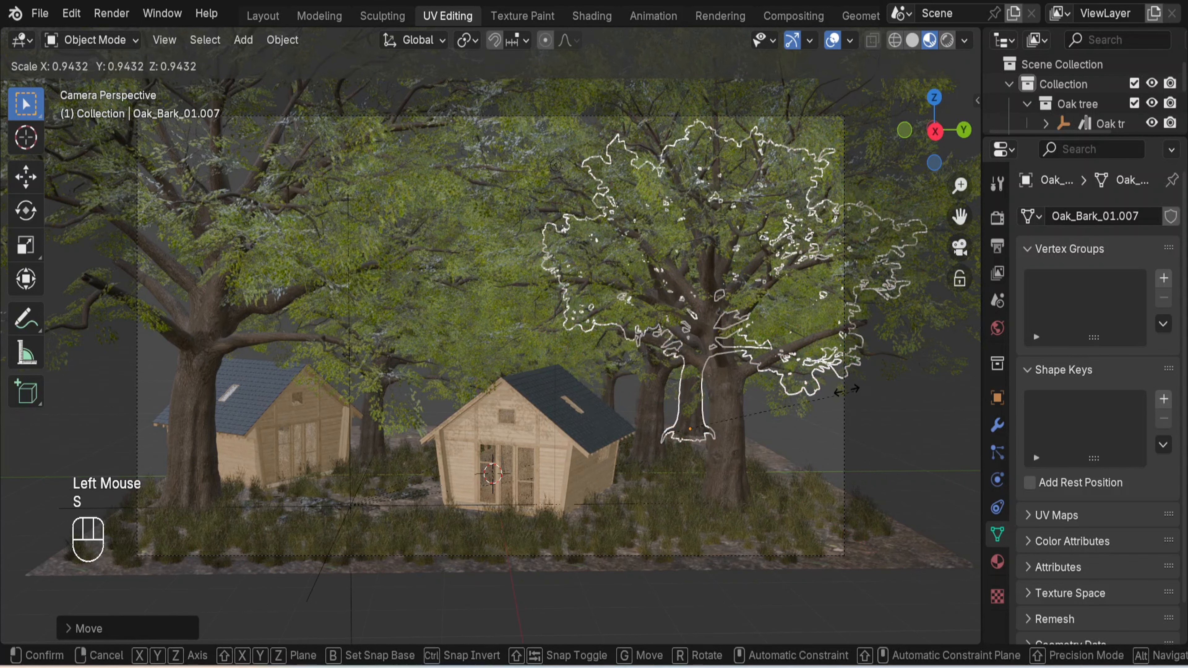
{"action": "left_click", "coordinate": [886, 402]}
{"action": "left_click", "coordinate": [883, 399]}
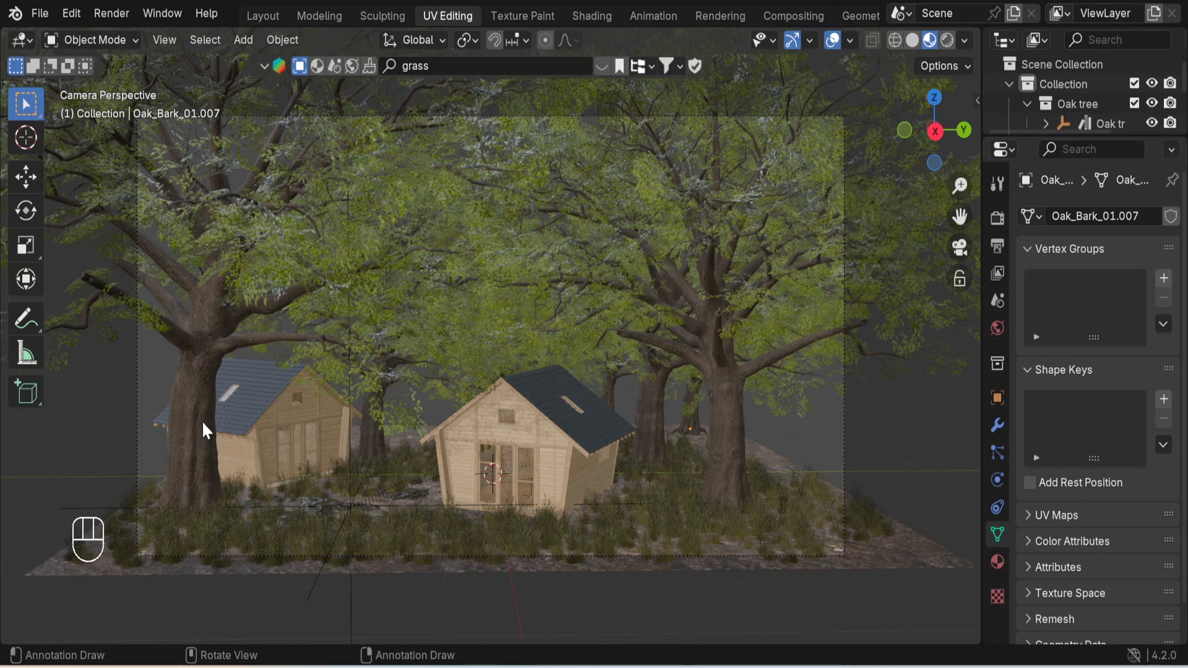
- Duplicate the oak between the two houses further back along -X, and move the copy about 1 m along +Y behind the front house
{"action": "left_click", "coordinate": [734, 414]}
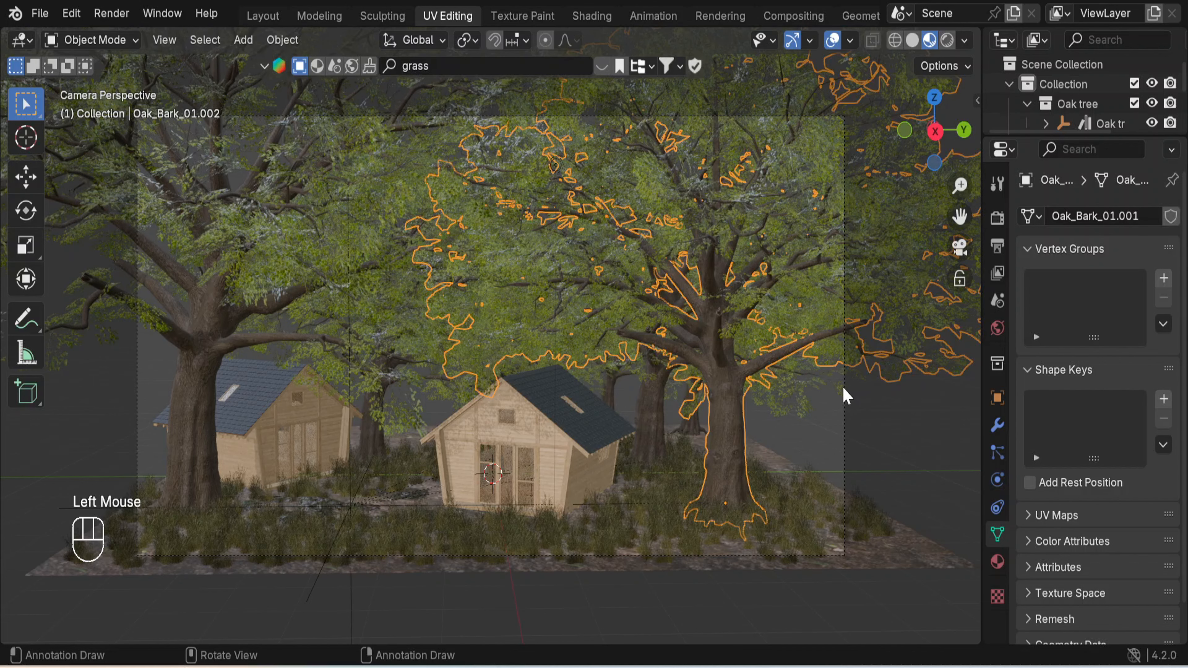
{"action": "left_click", "coordinate": [372, 445]}
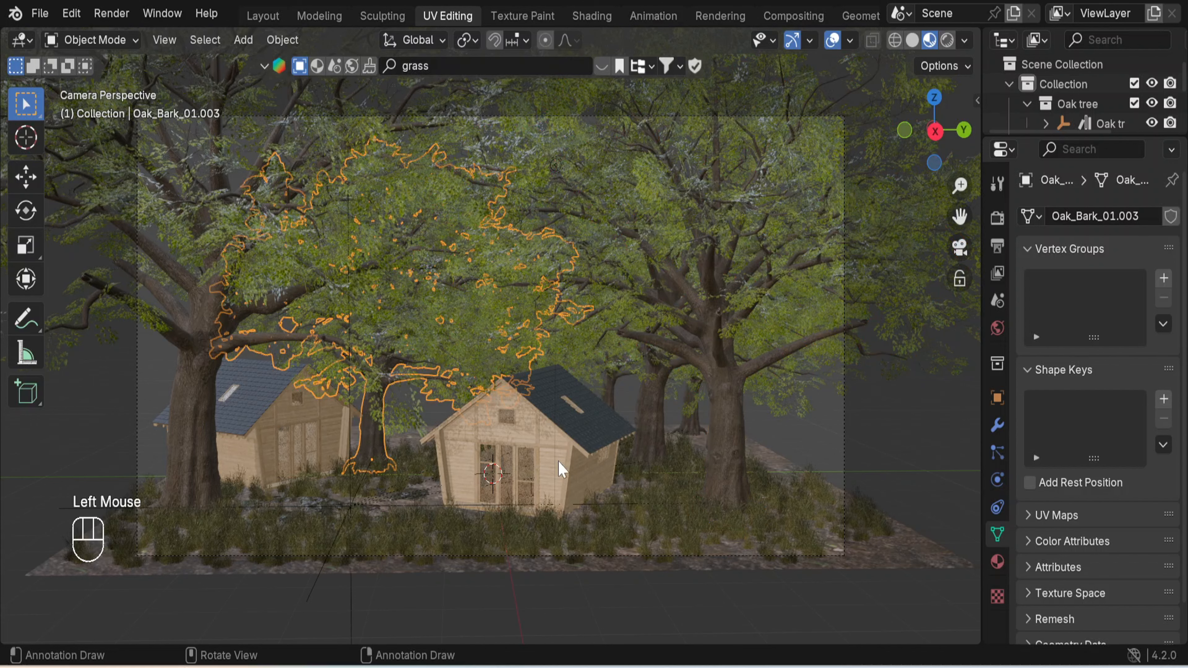
{"action": "key", "text": "shift+d"}
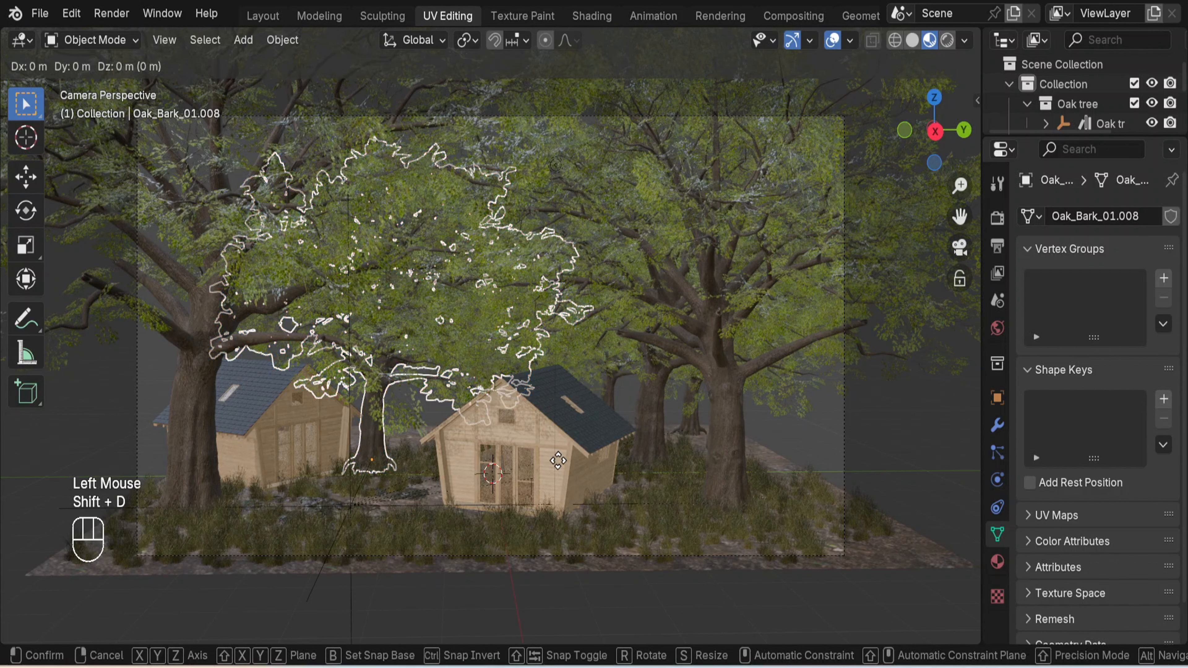
{"action": "key", "text": "x"}
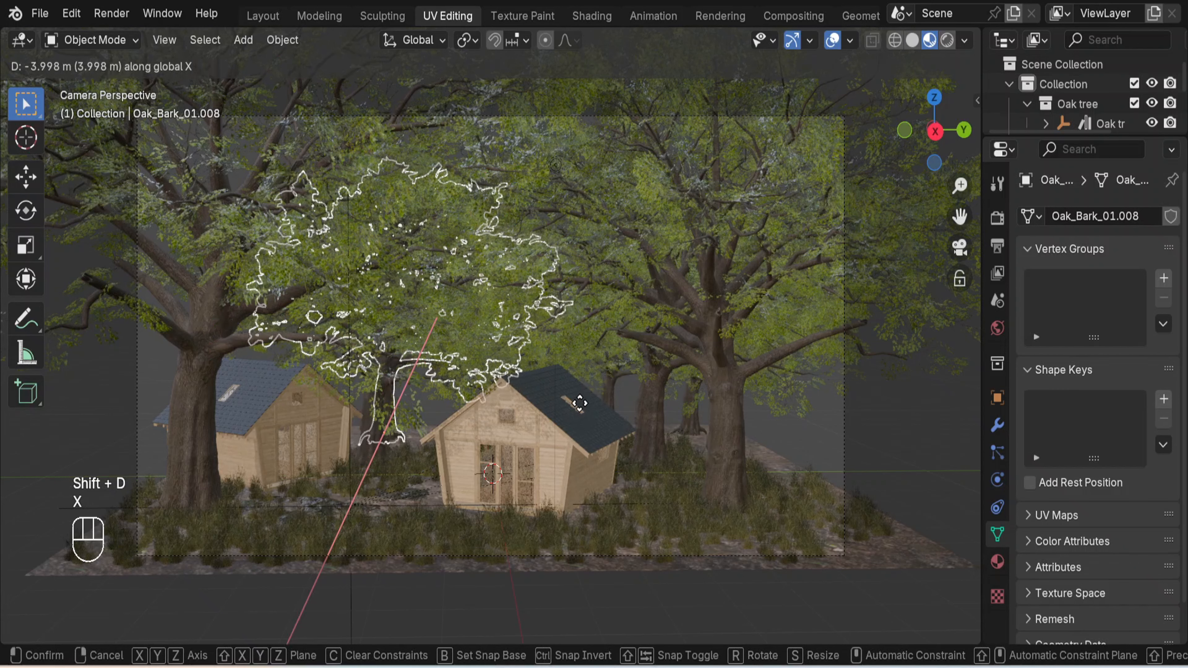
{"action": "left_click", "coordinate": [579, 405]}
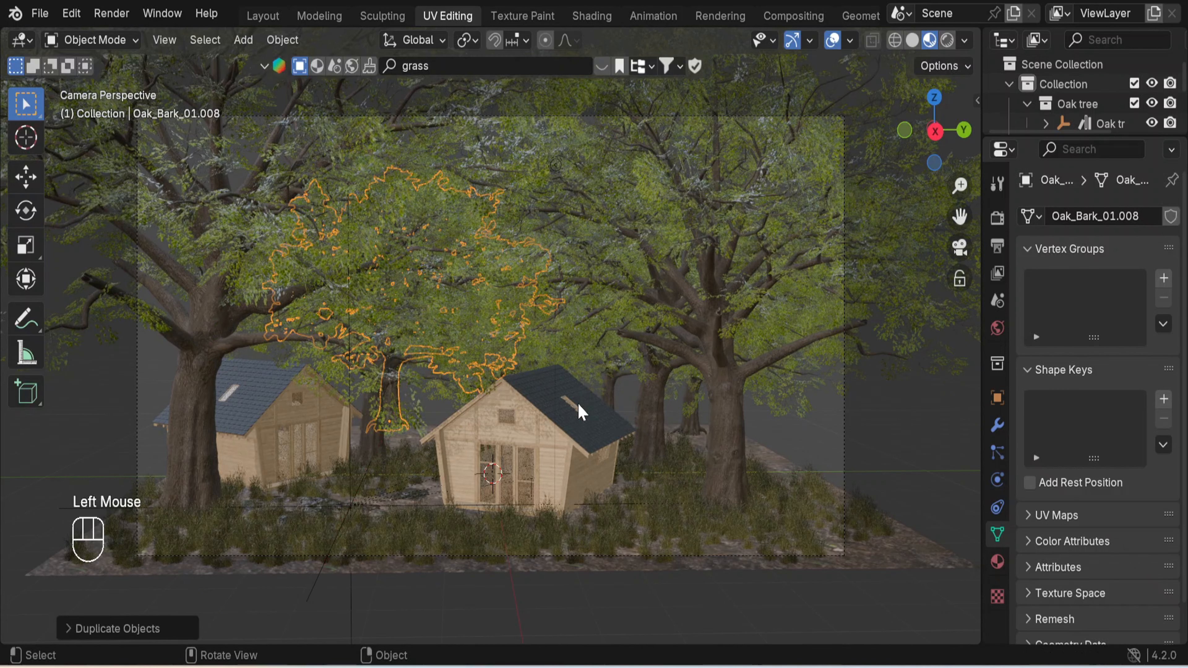
{"action": "key", "text": "g"}
{"action": "key", "text": "y"}
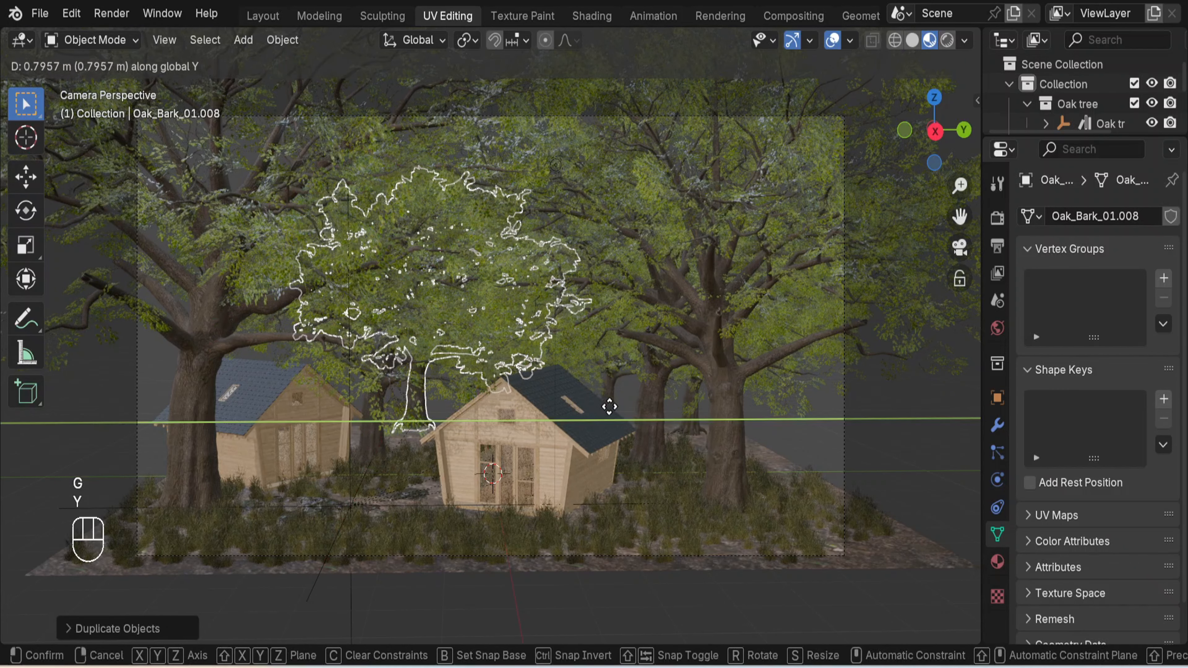
{"action": "left_click", "coordinate": [614, 414]}
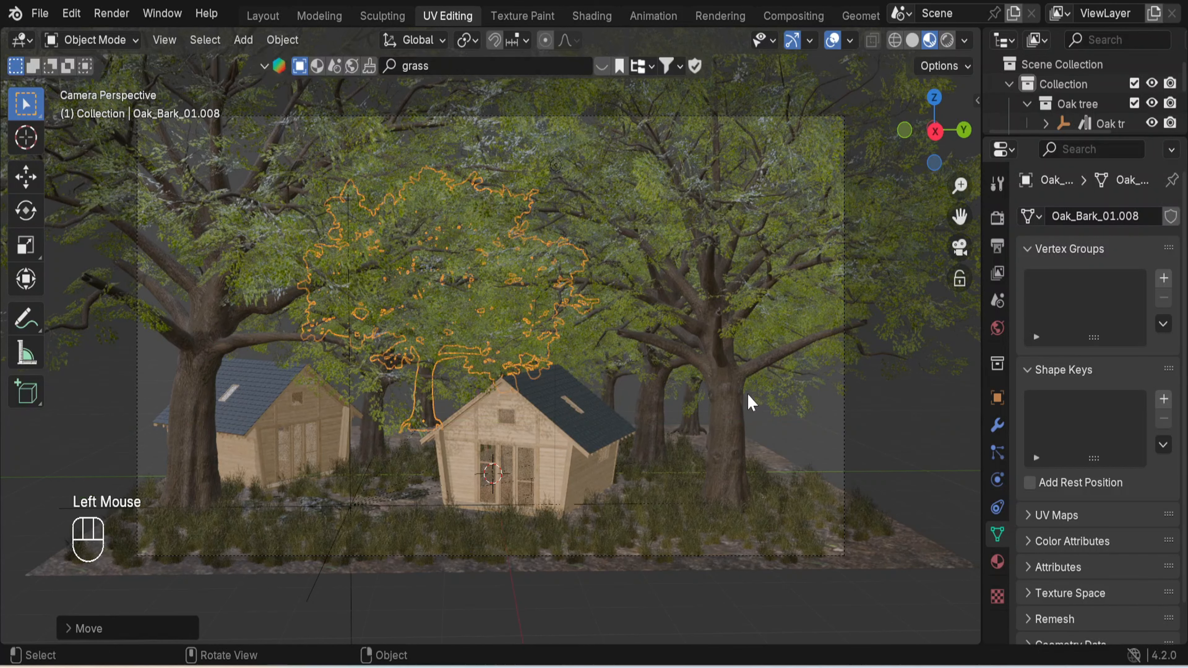
- Scale the new oak copy behind the front house to about 0.7, shift it slightly along +X, and clear the selection
{"action": "key", "text": "s"}
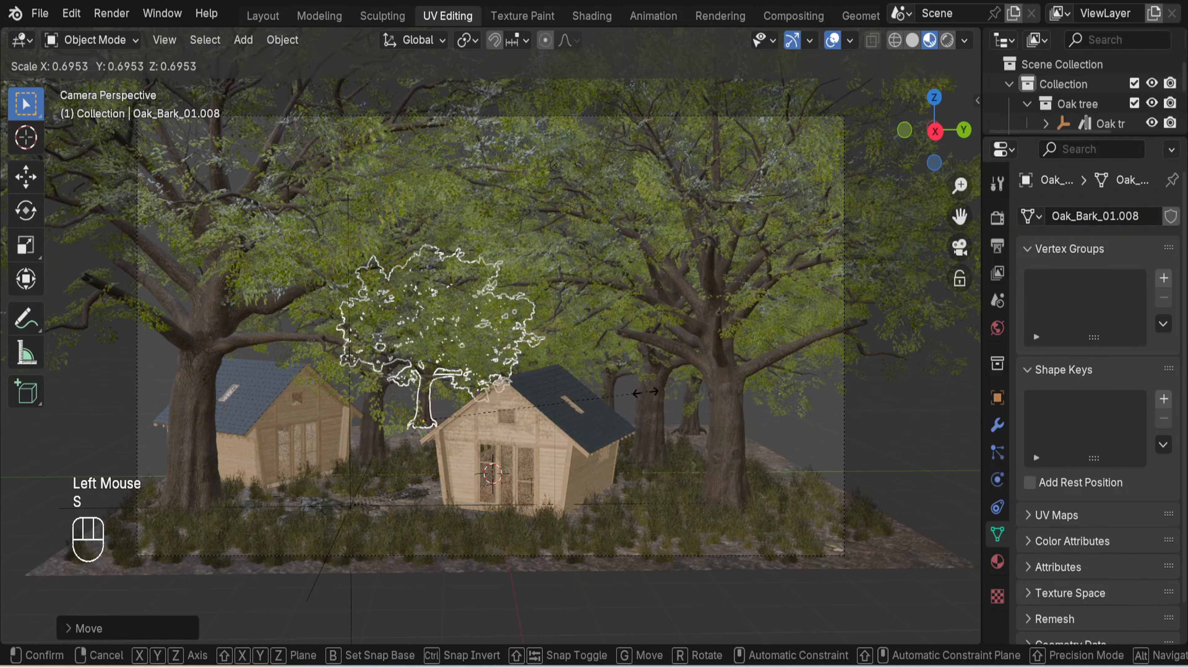
{"action": "left_click", "coordinate": [648, 401]}
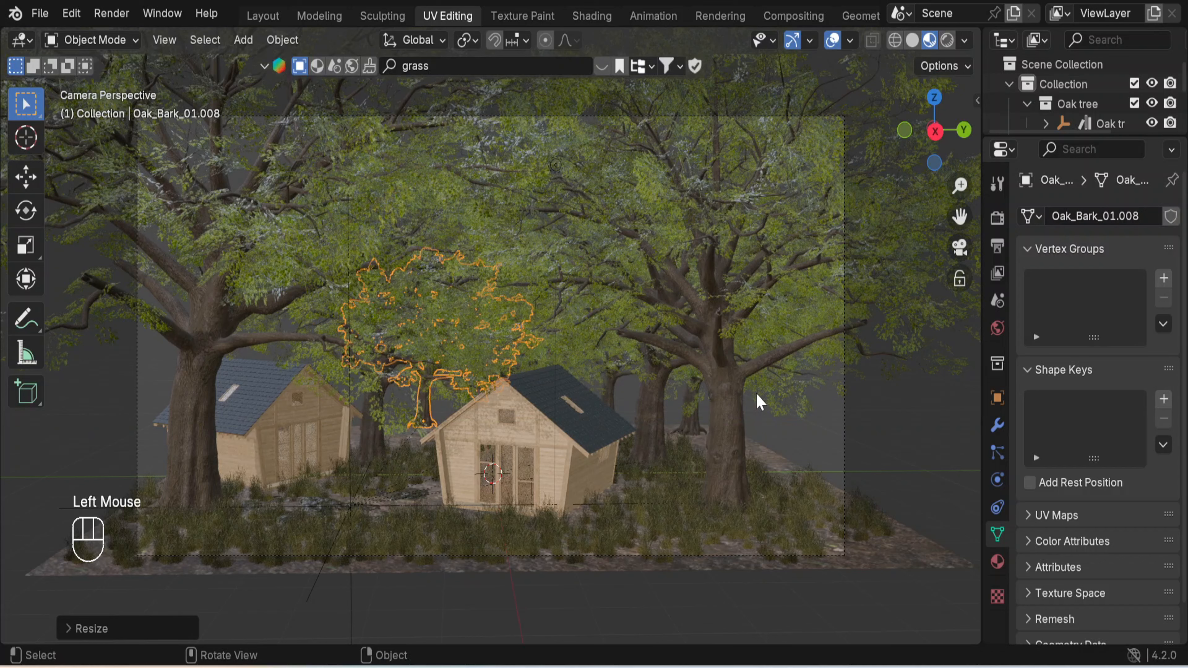
{"action": "key", "text": "g"}
{"action": "key", "text": "x"}
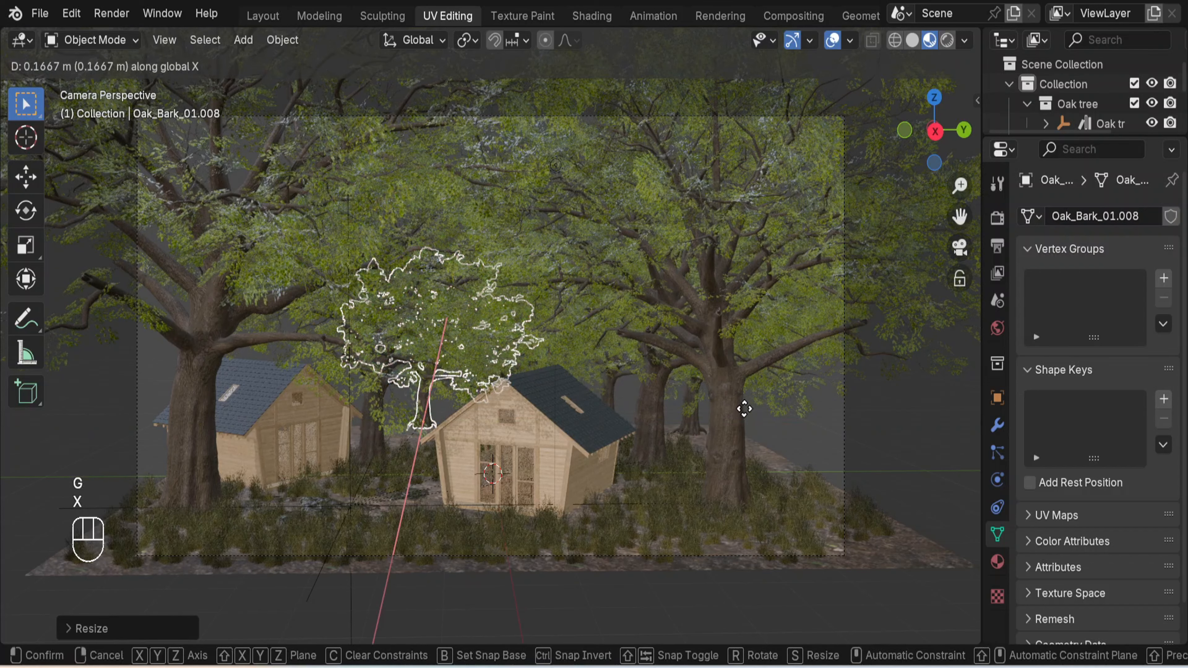
{"action": "left_click", "coordinate": [911, 424]}
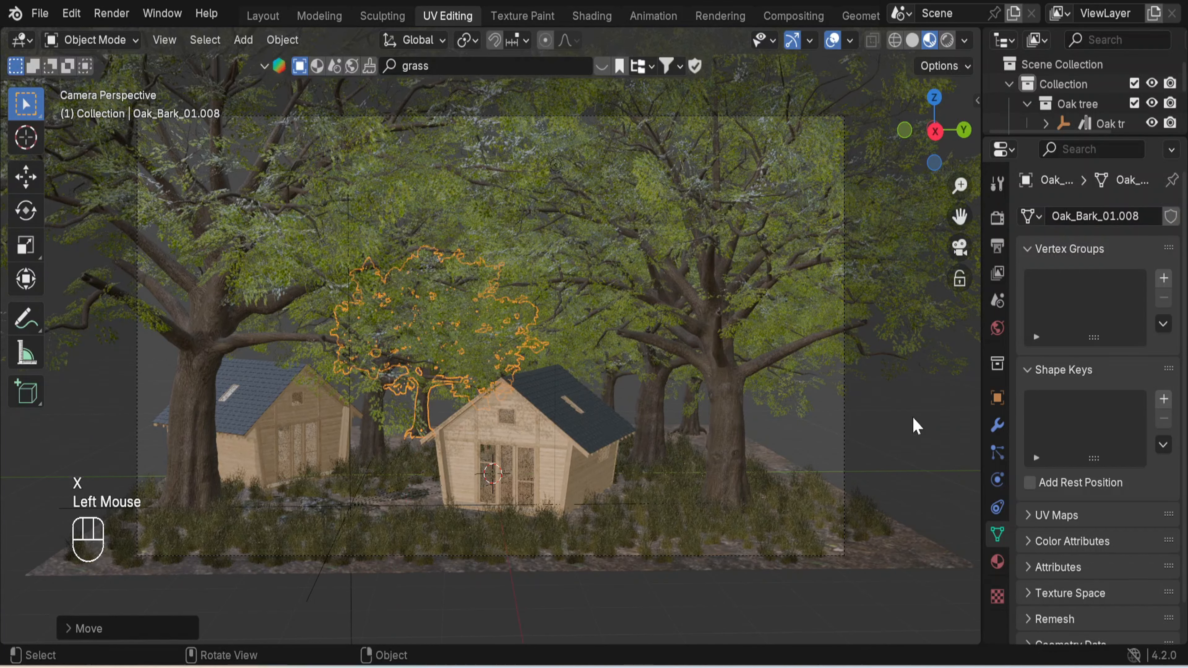
{"action": "left_click", "coordinate": [917, 423]}
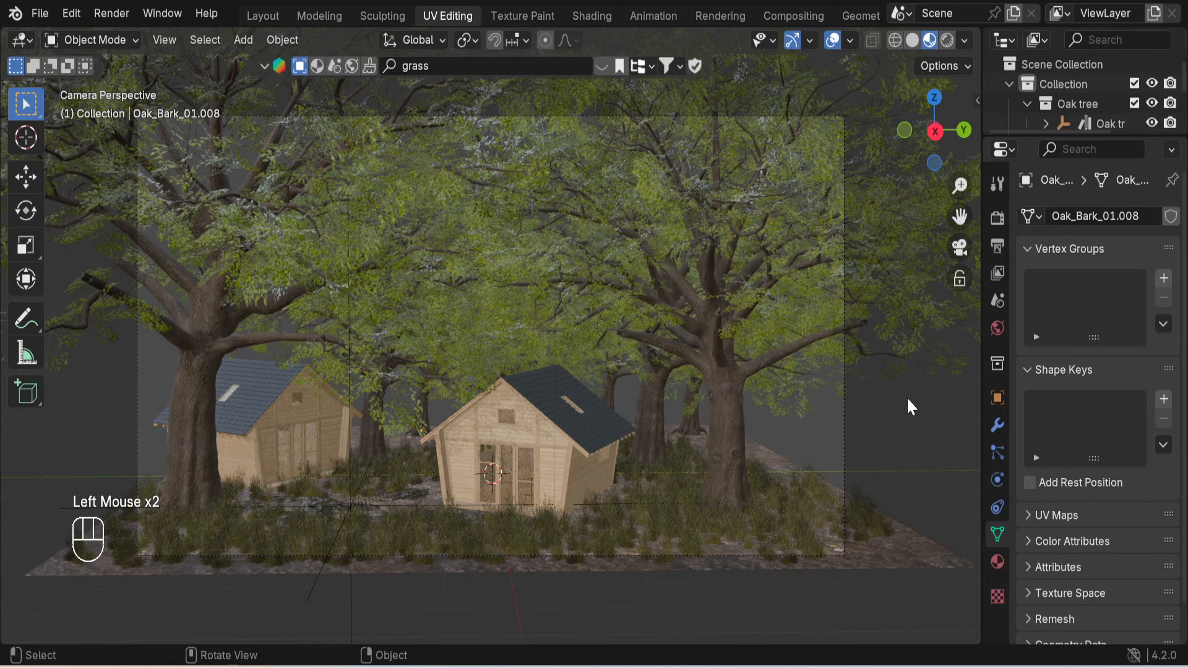
- Duplicate the large foreground oak in front of the rear house about 9.4 m along -X
{"action": "middle_click_drag", "start_coordinate": [865, 385], "coordinate": [864, 377]}
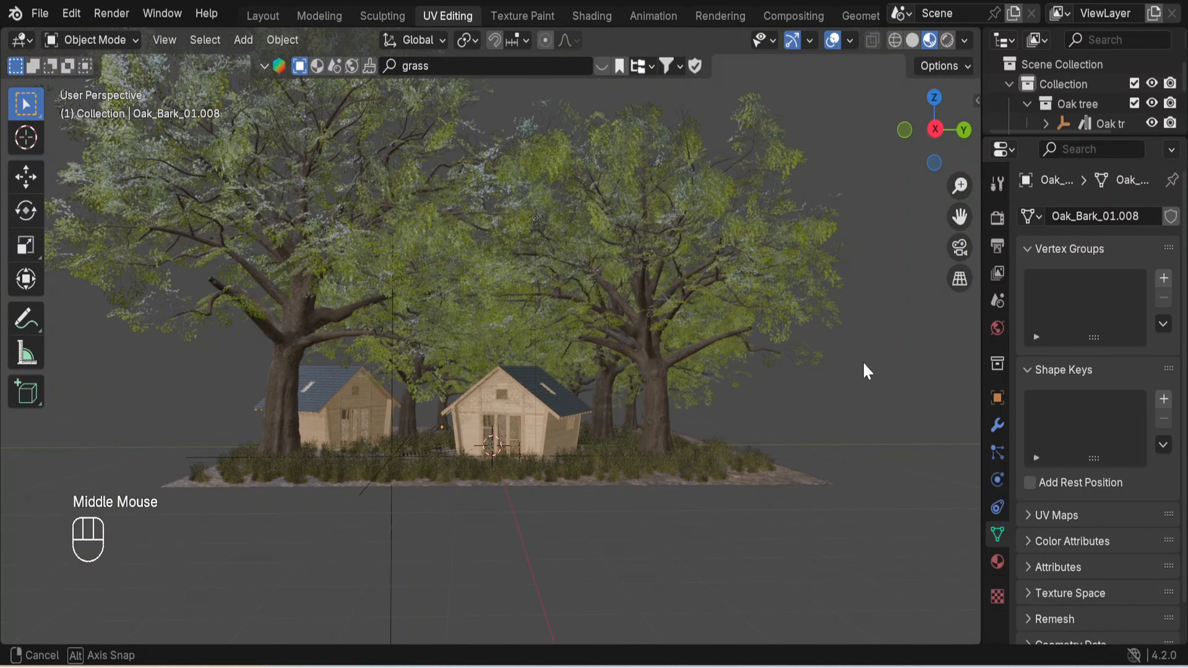
{"action": "scroll", "coordinate": [756, 344], "scroll_direction": "up", "scroll_amount": 1}
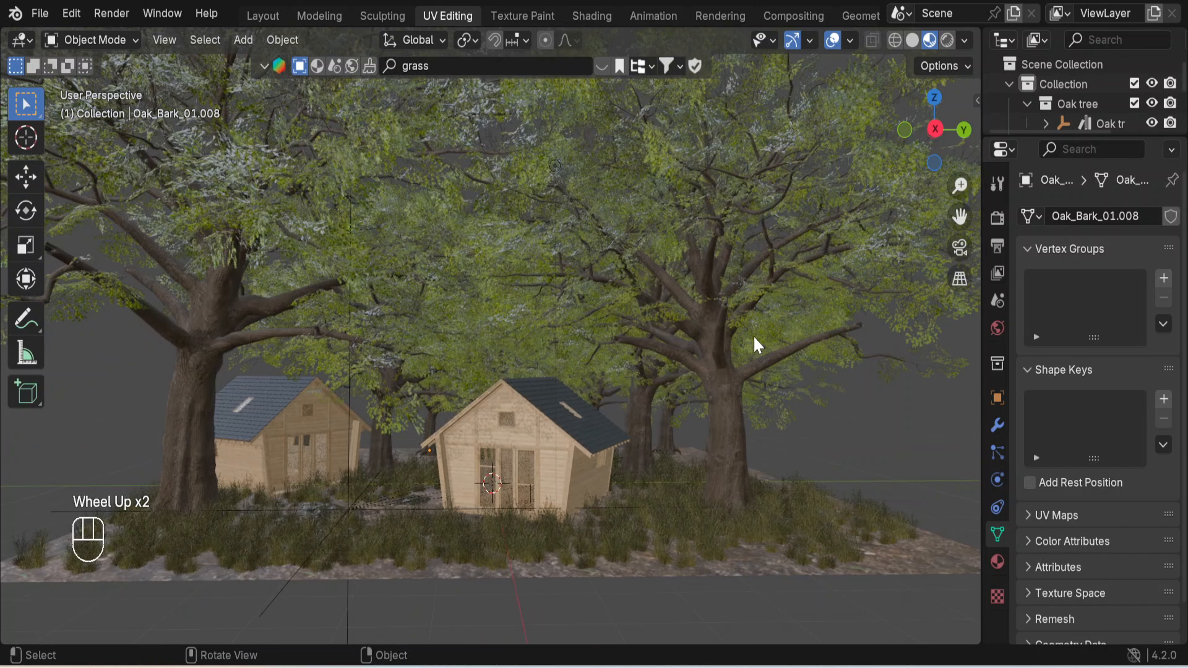
{"action": "scroll", "coordinate": [758, 345], "scroll_direction": "down", "scroll_amount": 1}
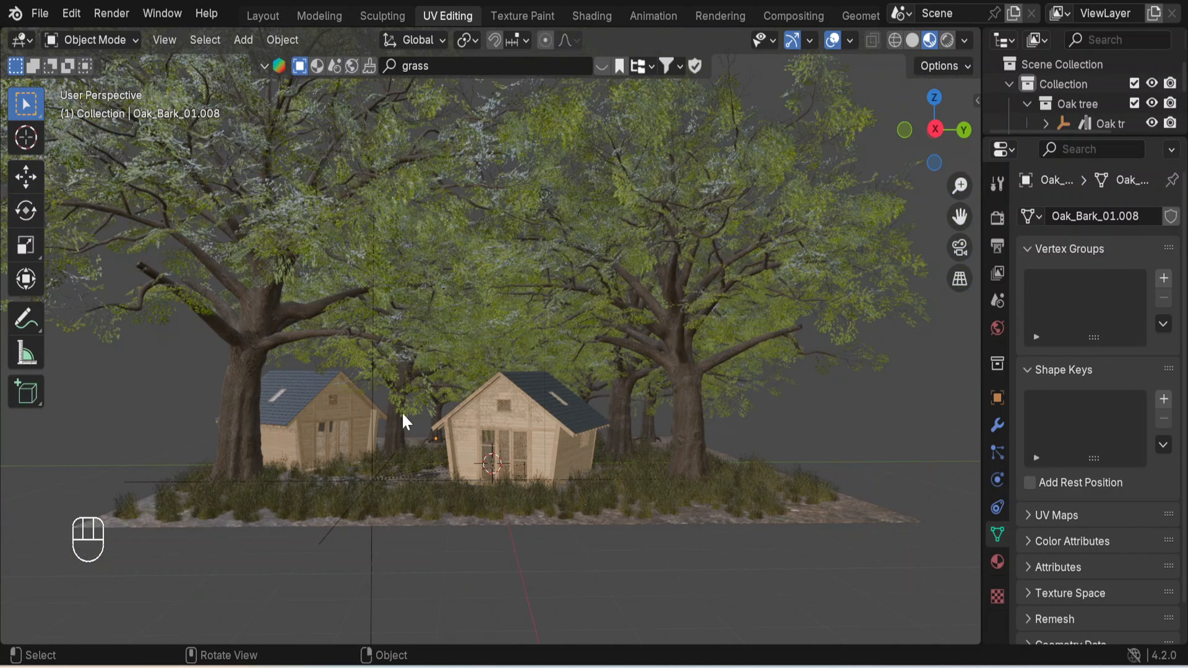
{"action": "left_click", "coordinate": [477, 403]}
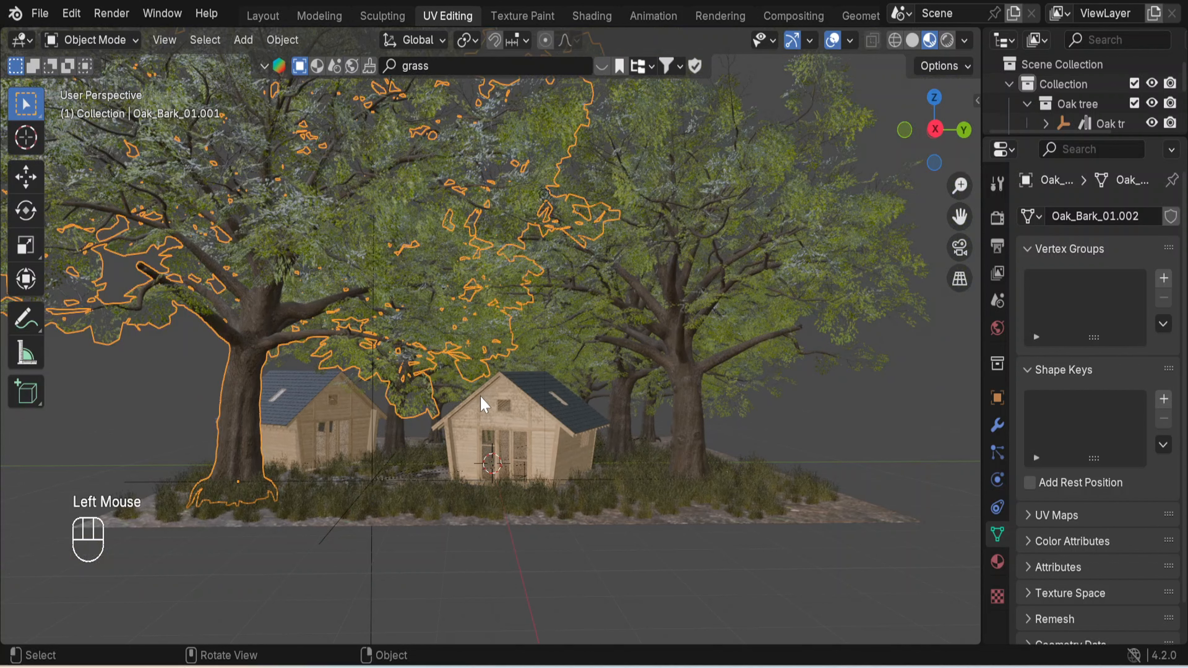
{"action": "key", "text": "shift"}
{"action": "key", "text": "shift+d"}
{"action": "key", "text": "x"}
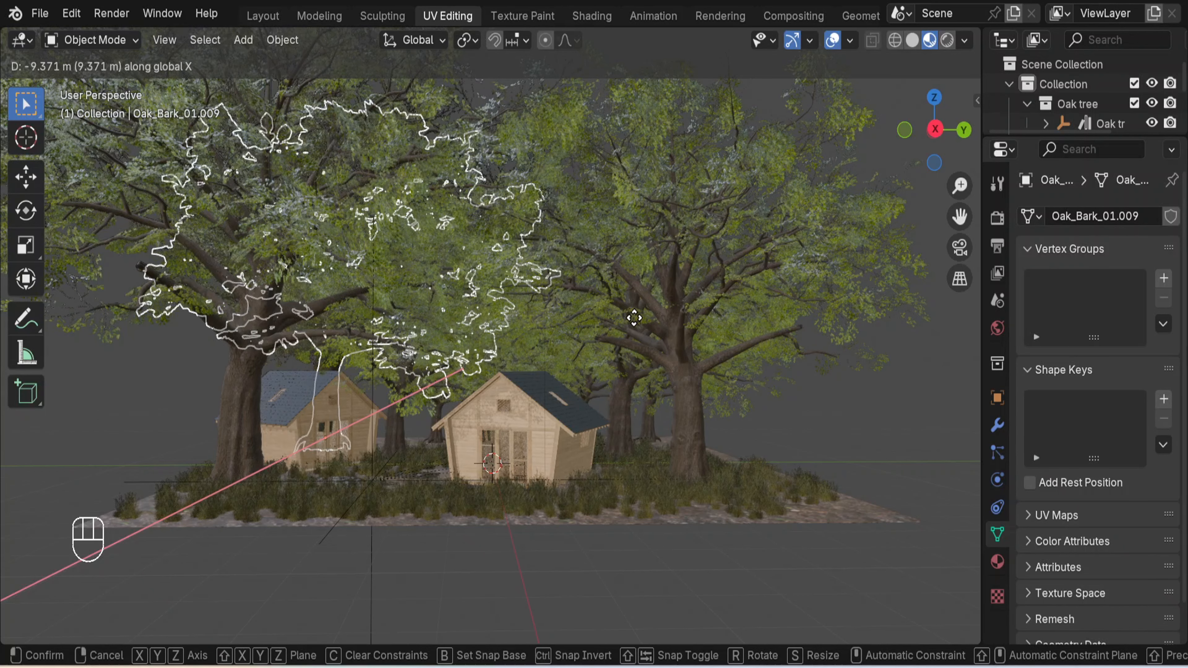
{"action": "left_click", "coordinate": [621, 322]}
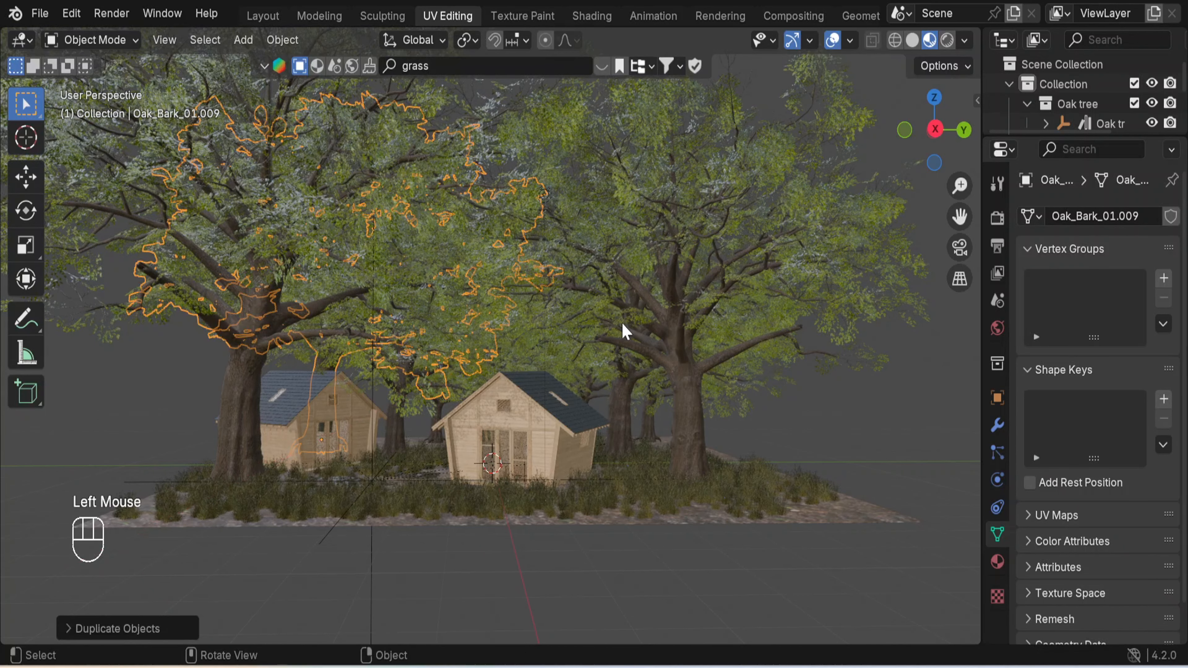
- Move the oak copy along -Y to the outer side of the rear house, scale it to about 0.68, and deselect it
{"action": "key", "text": "g"}
{"action": "key", "text": "y"}
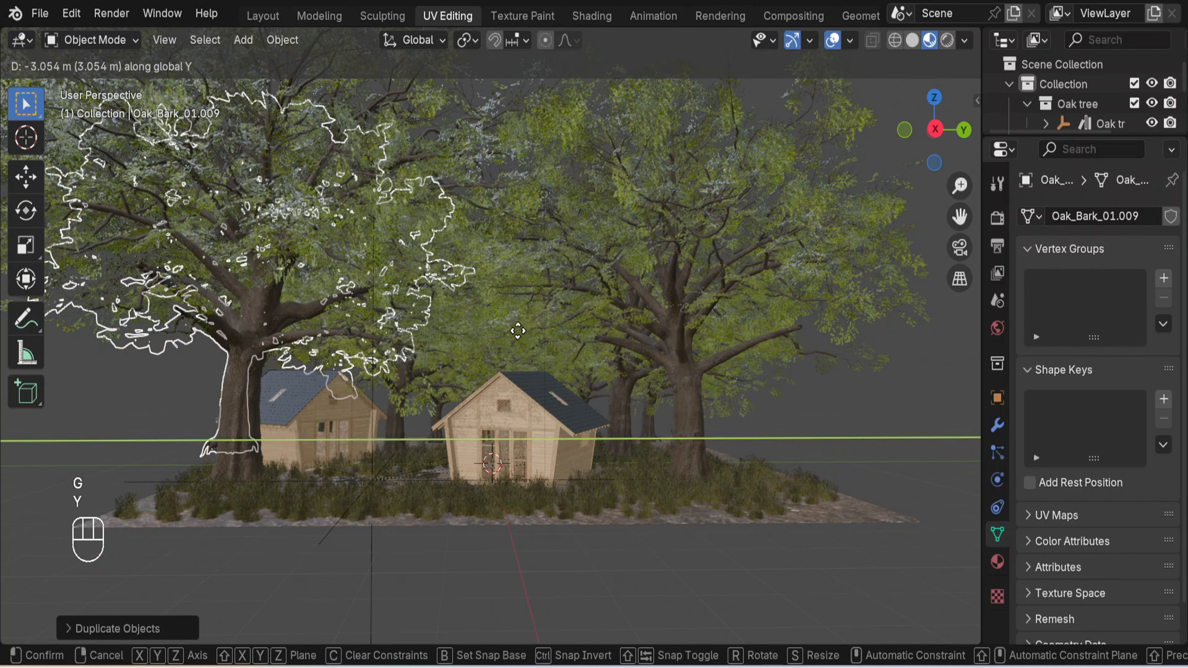
{"action": "left_click", "coordinate": [491, 345]}
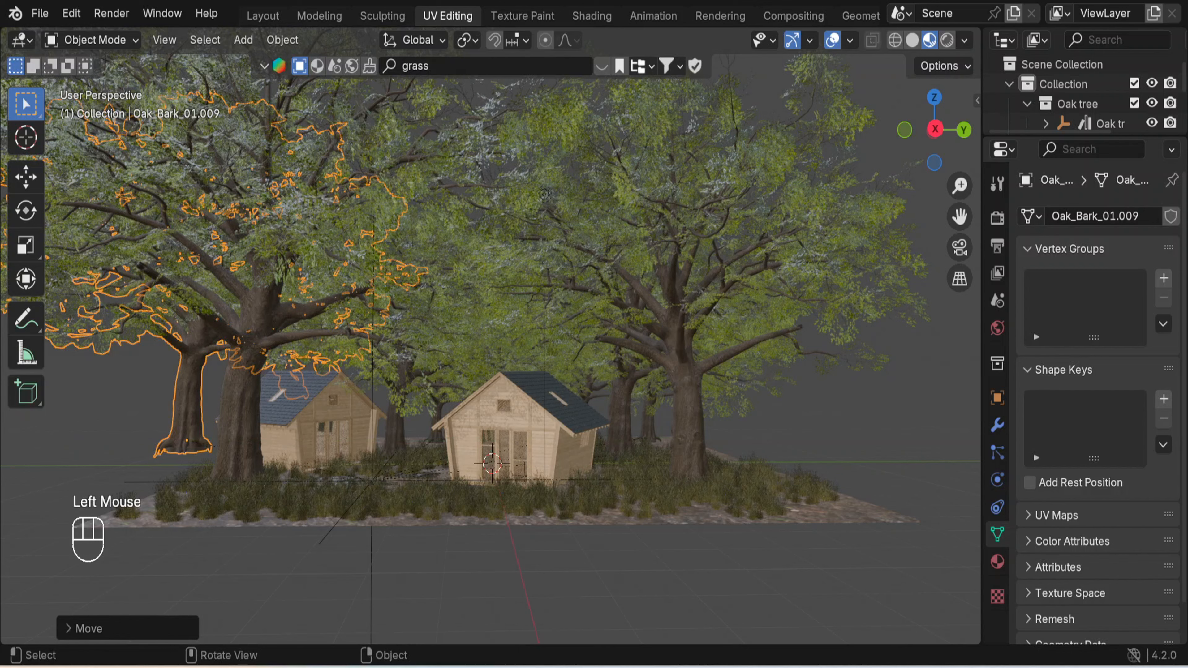
{"action": "key", "text": "s"}
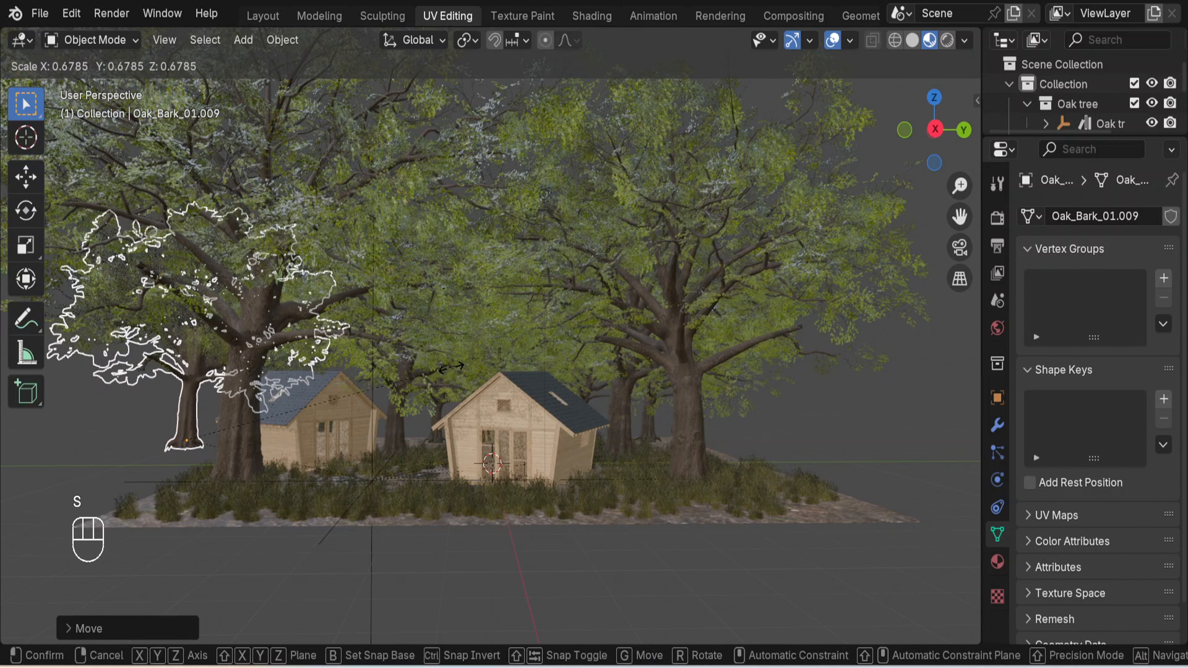
{"action": "left_click", "coordinate": [450, 368]}
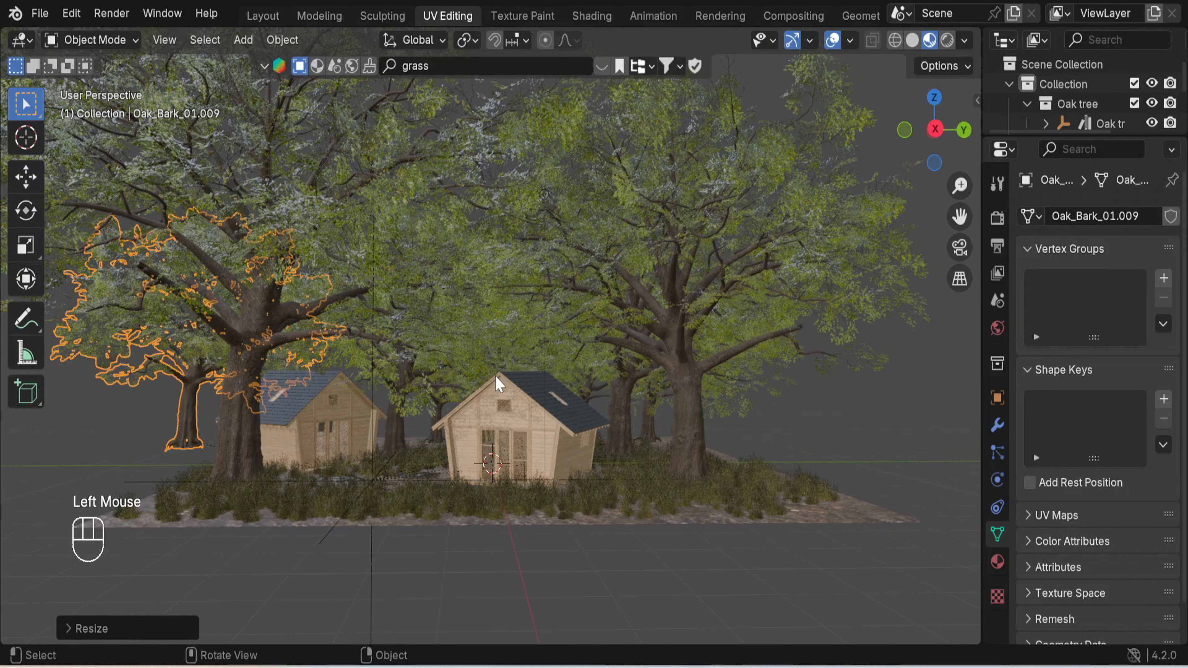
{"action": "double_click", "coordinate": [870, 392]}
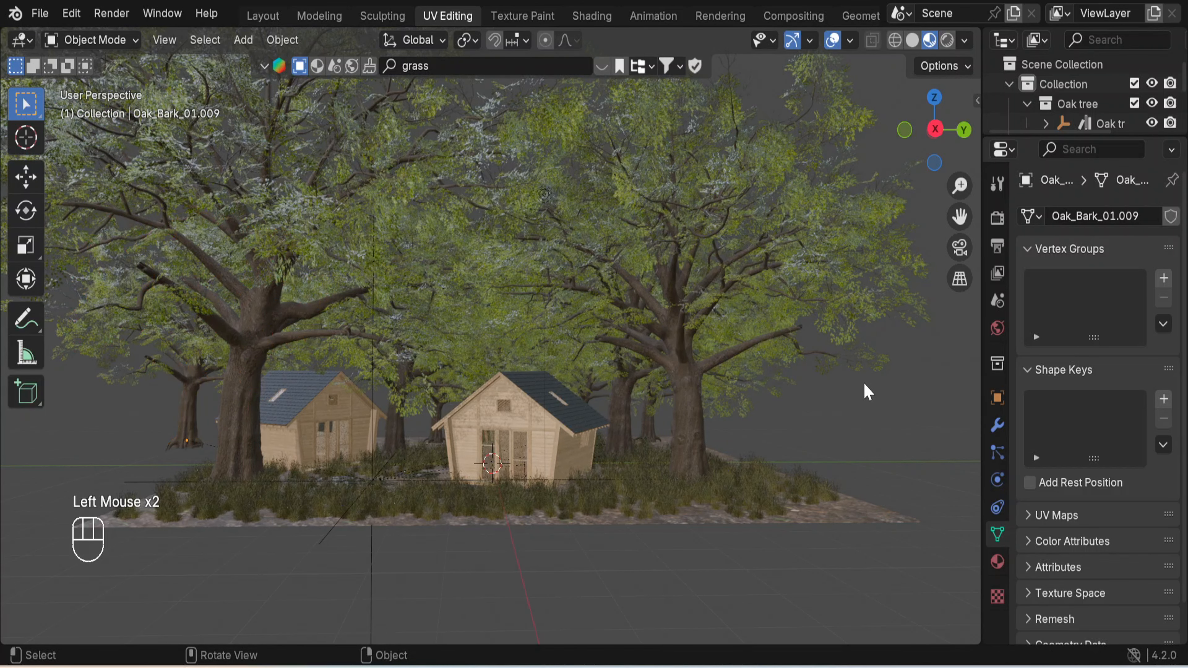
- Through the camera view, move the small outer oak about 1.3 m along +Y and lower it about 1.4 m along Z, then deselect it
{"action": "left_click", "coordinate": [966, 253]}
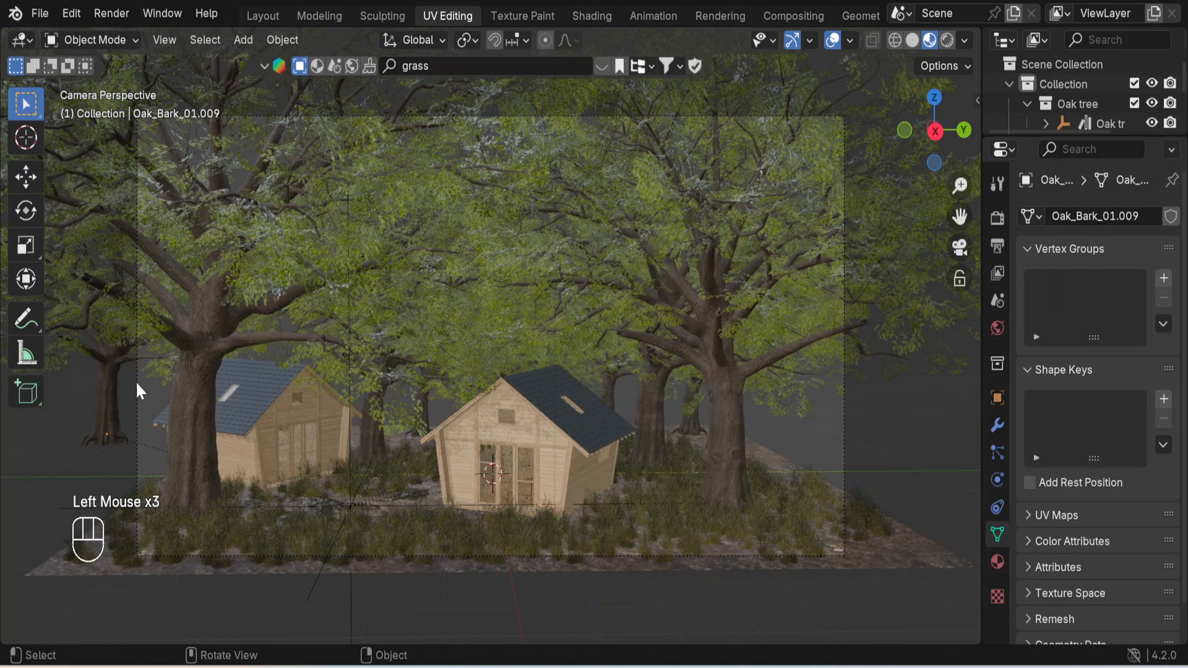
{"action": "left_click", "coordinate": [107, 390]}
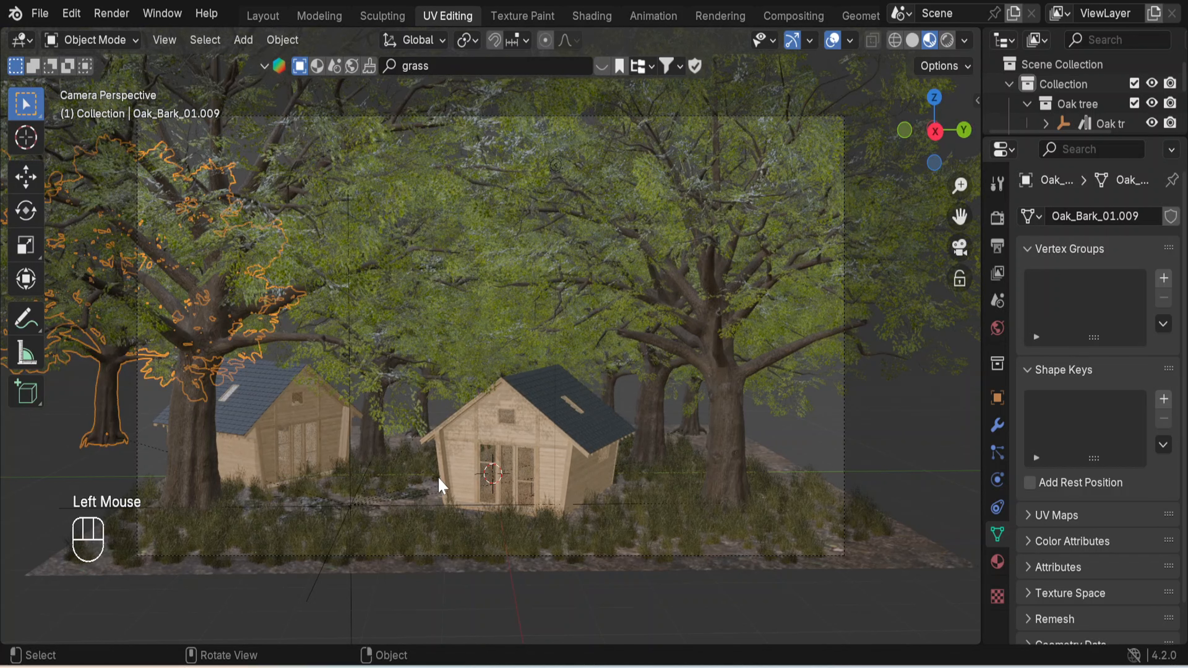
{"action": "key", "text": "g"}
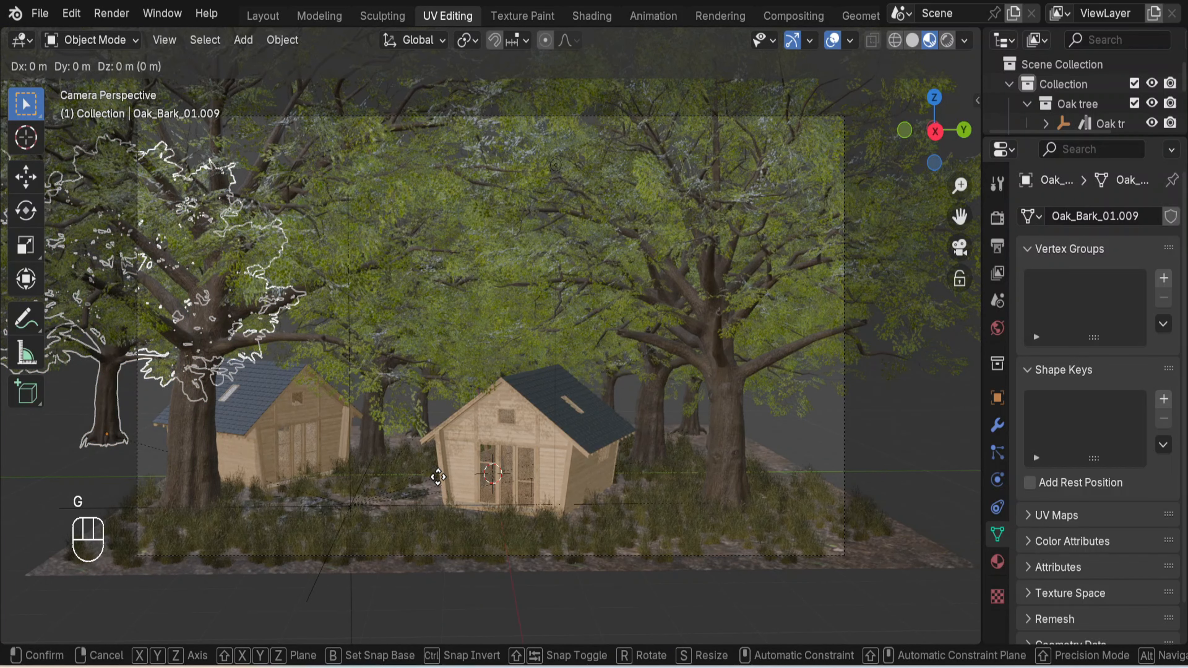
{"action": "key", "text": "y"}
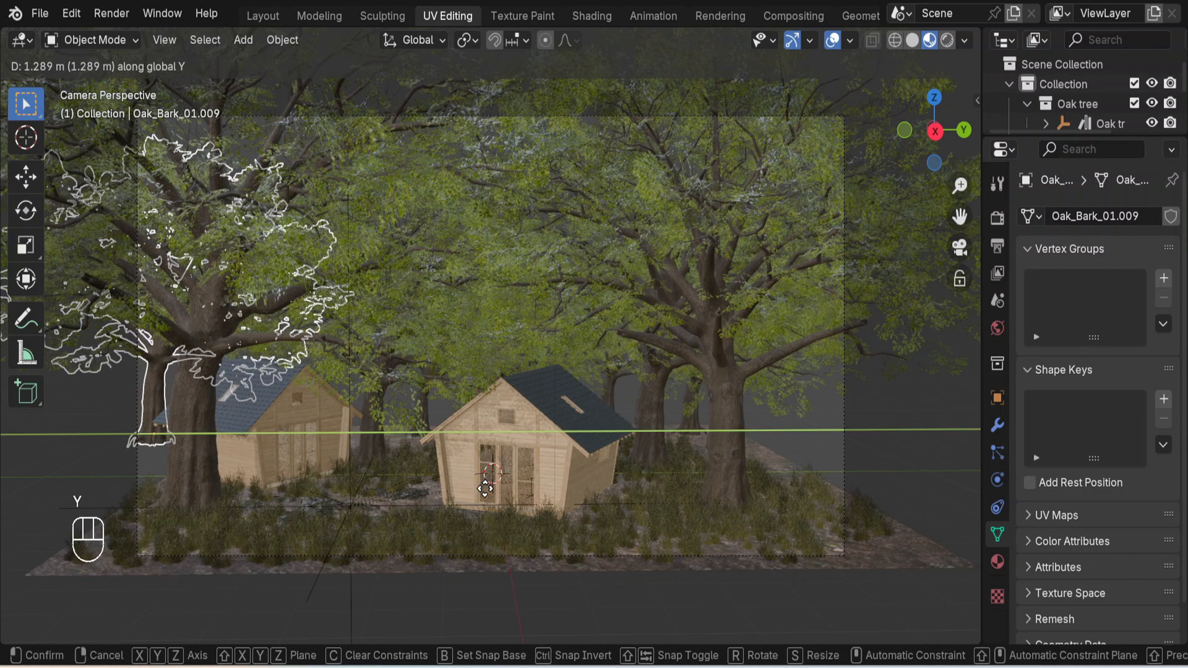
{"action": "left_click", "coordinate": [486, 491]}
{"action": "key", "text": "g"}
{"action": "key", "text": "z"}
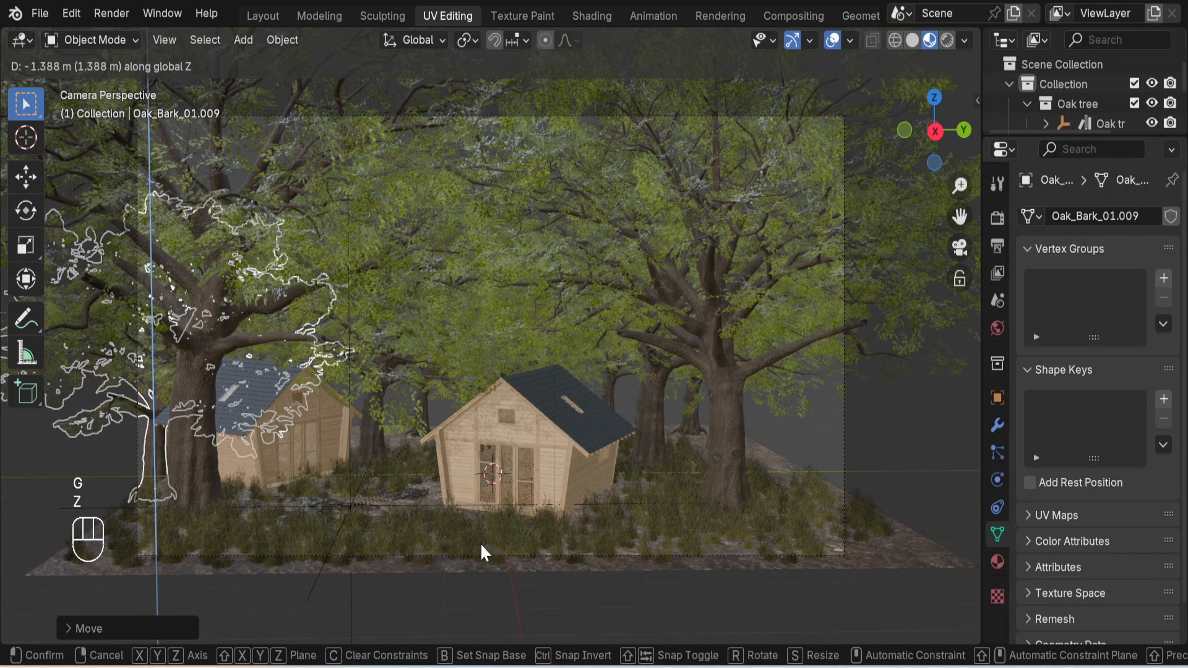
{"action": "left_click", "coordinate": [482, 551]}
{"action": "left_click", "coordinate": [907, 455]}
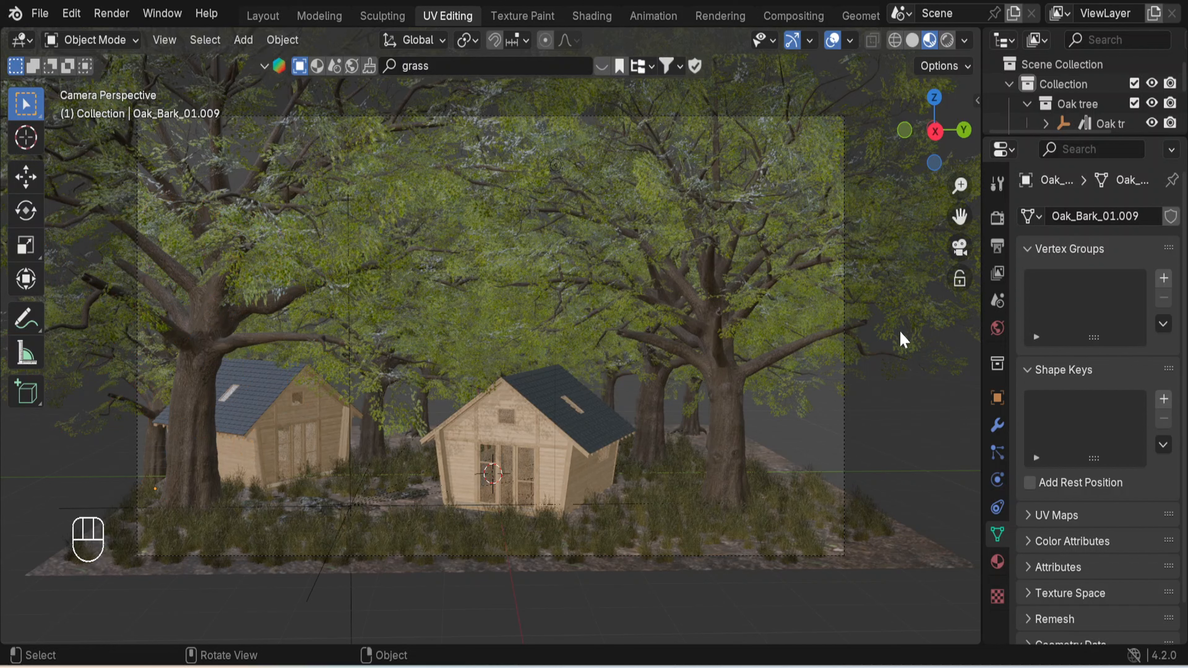
- Leave the camera view, clear the grass search from the asset library, and close the asset bar
{"action": "left_click", "coordinate": [958, 248]}
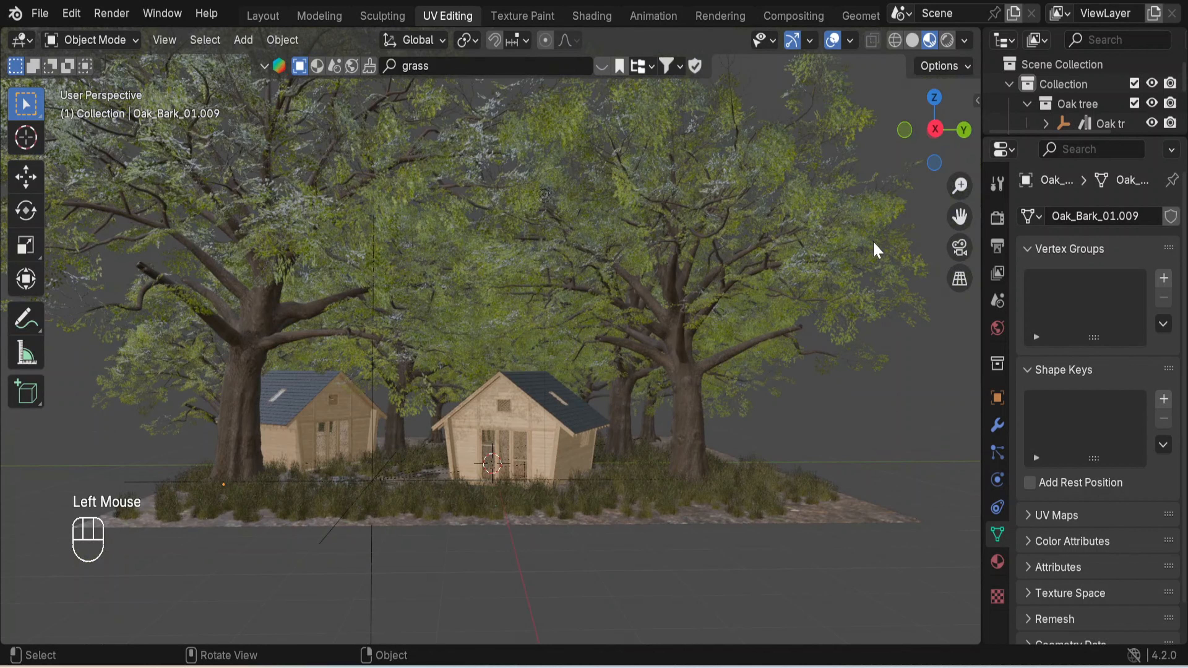
{"action": "left_click", "coordinate": [259, 65]}
{"action": "double_click", "coordinate": [456, 66]}
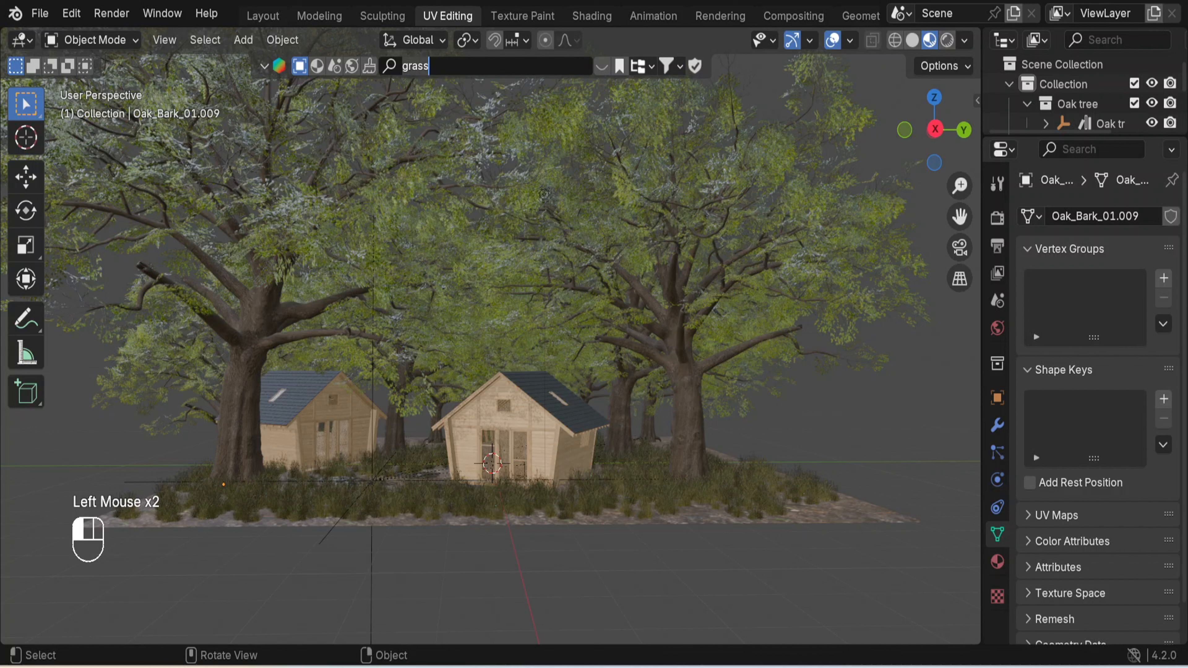
{"action": "key", "text": "BackSpace"}
{"action": "key", "text": "Return"}
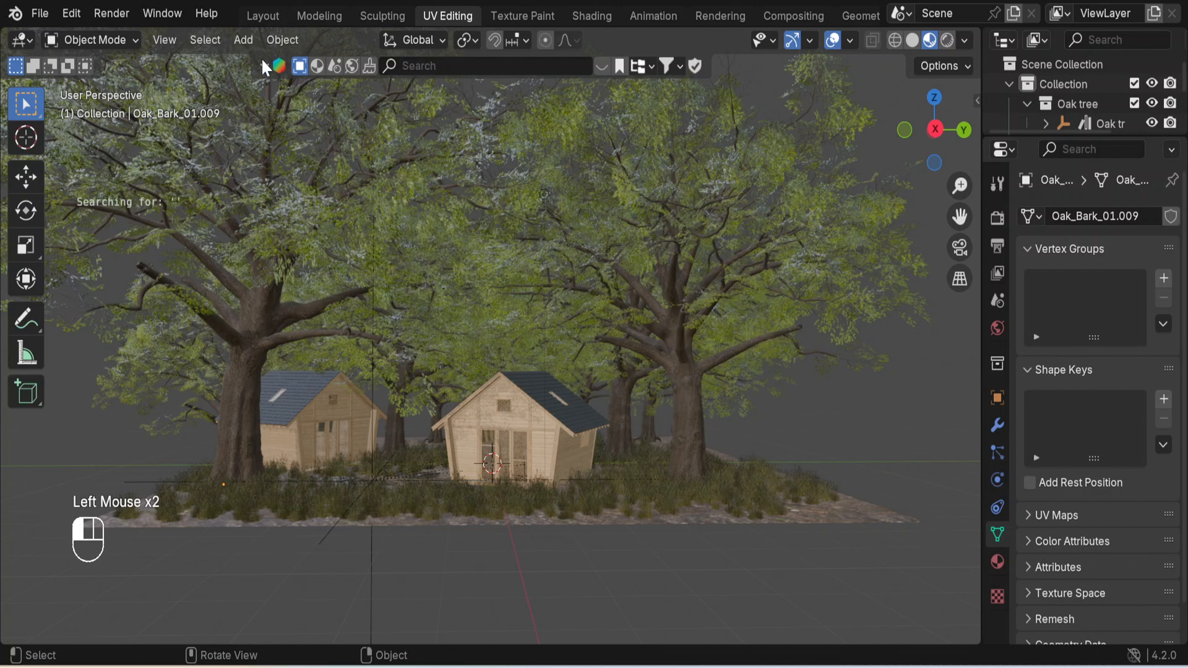
{"action": "left_click", "coordinate": [265, 67]}
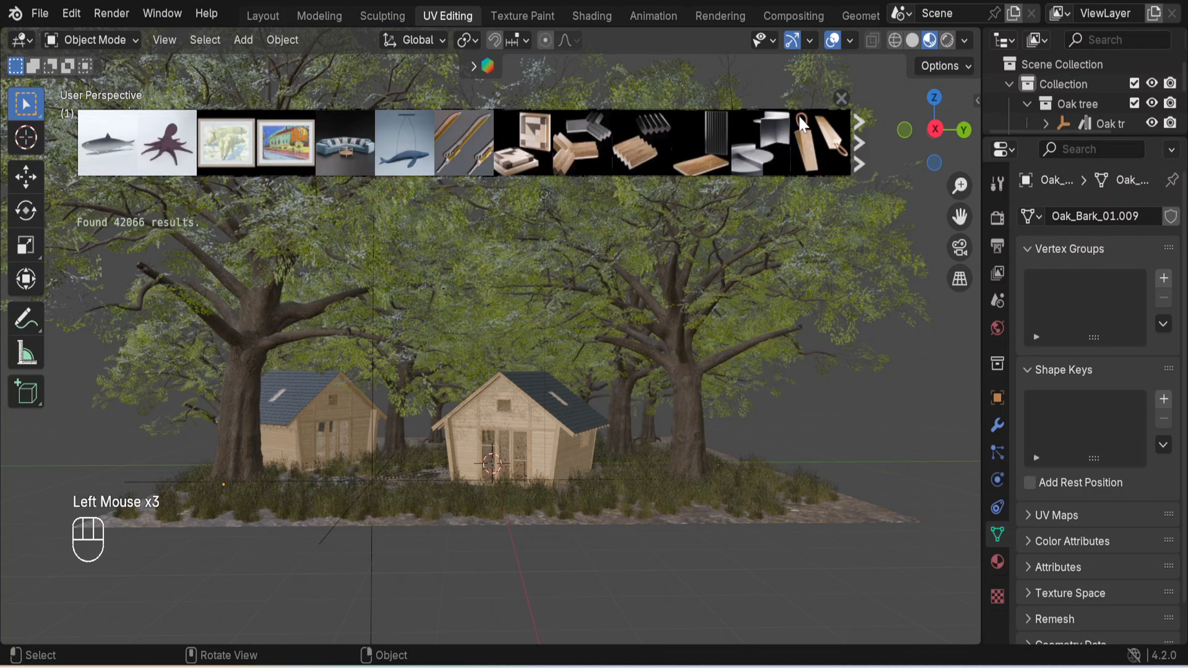
{"action": "left_click", "coordinate": [840, 97]}
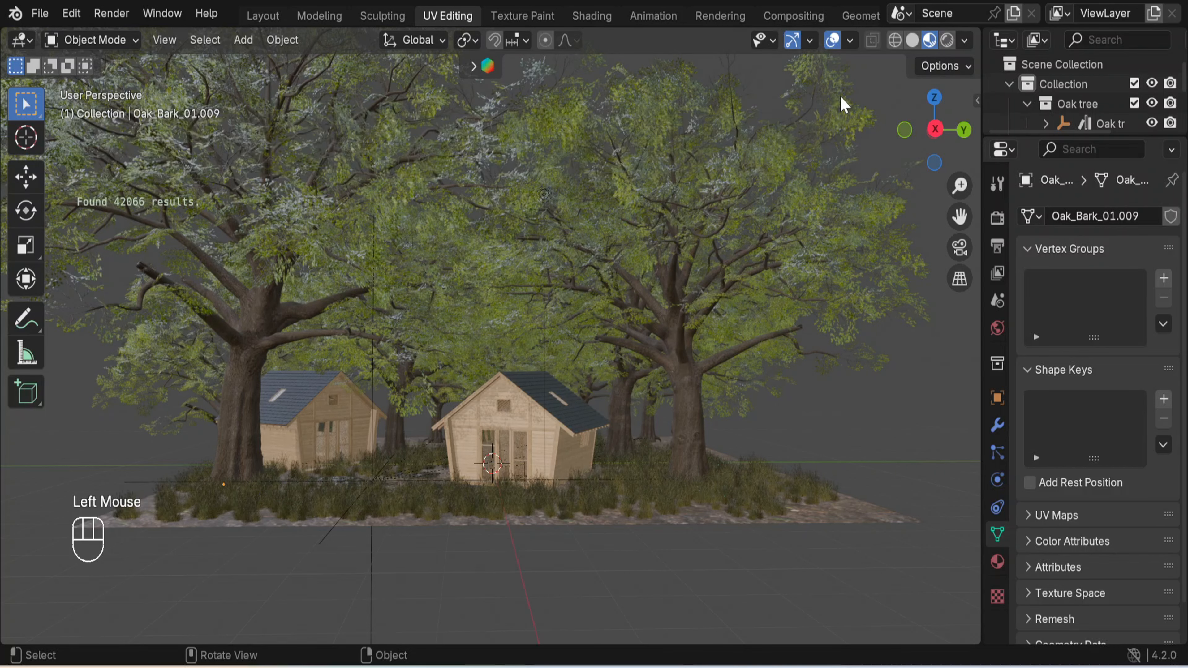
- Switch the viewport to rendered shading and enlarge the outliner to show more scene objects
{"action": "left_click", "coordinate": [951, 45]}
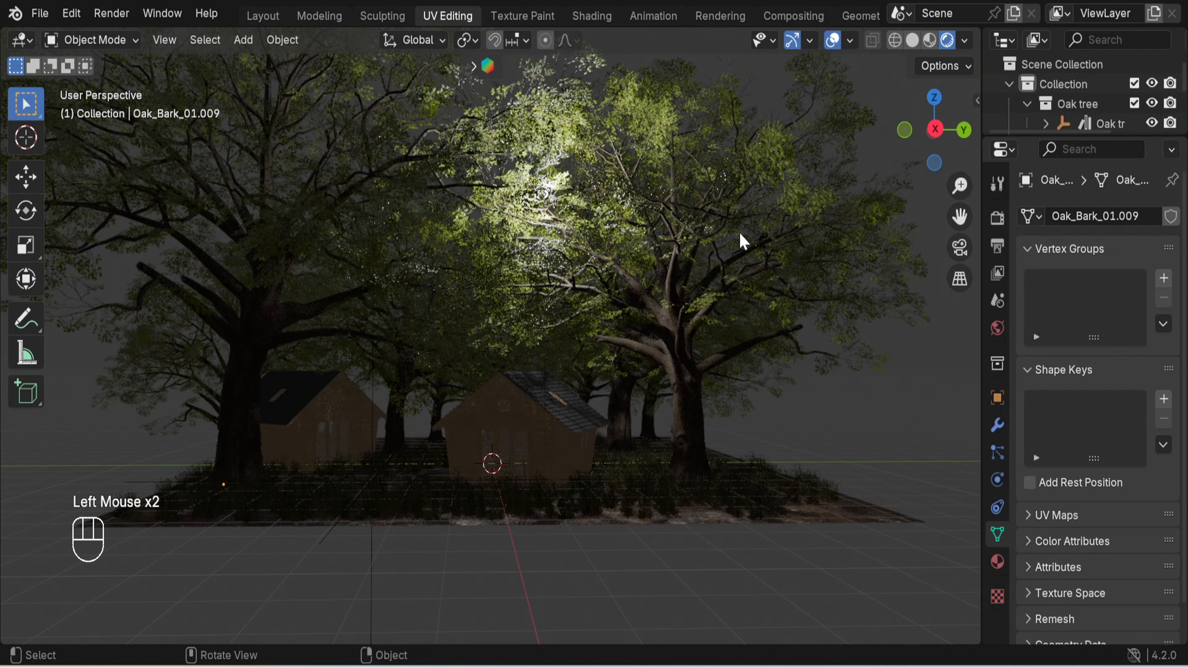
{"action": "scroll", "coordinate": [737, 233], "scroll_direction": "down", "scroll_amount": 2}
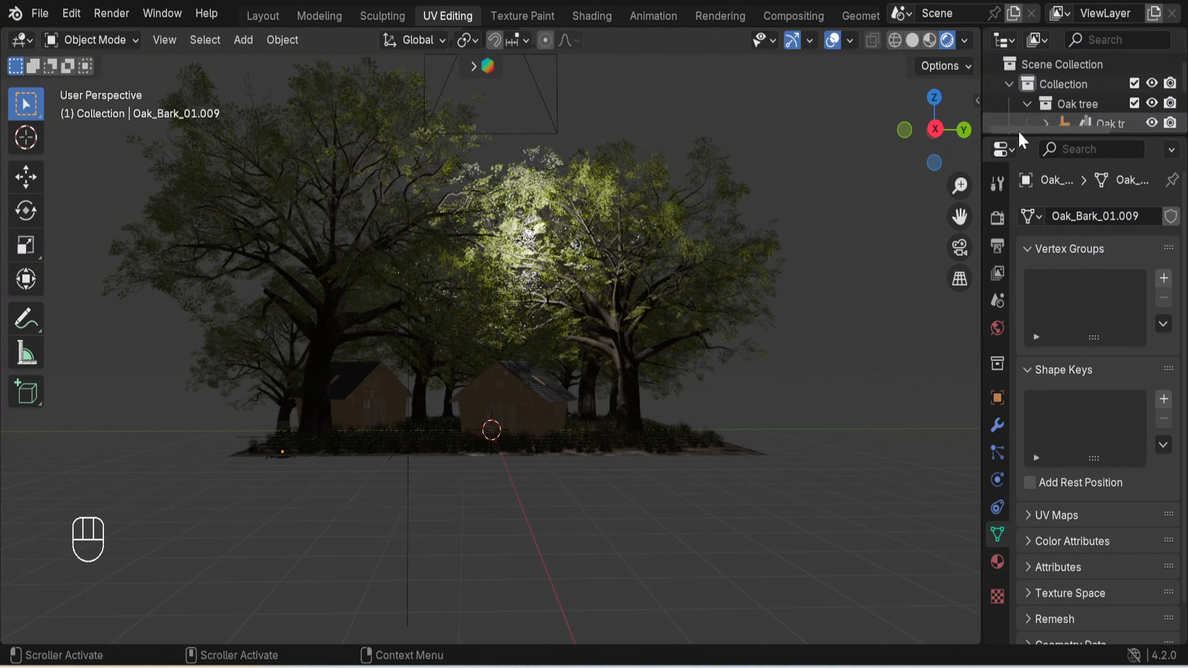
{"action": "left_click_drag", "start_coordinate": [1019, 134], "coordinate": [1019, 236]}
- Select the scene's point light in the outliner and move it along +Y until it sits outside the tree group
{"action": "scroll", "coordinate": [1082, 174], "scroll_direction": "down", "scroll_amount": 5}
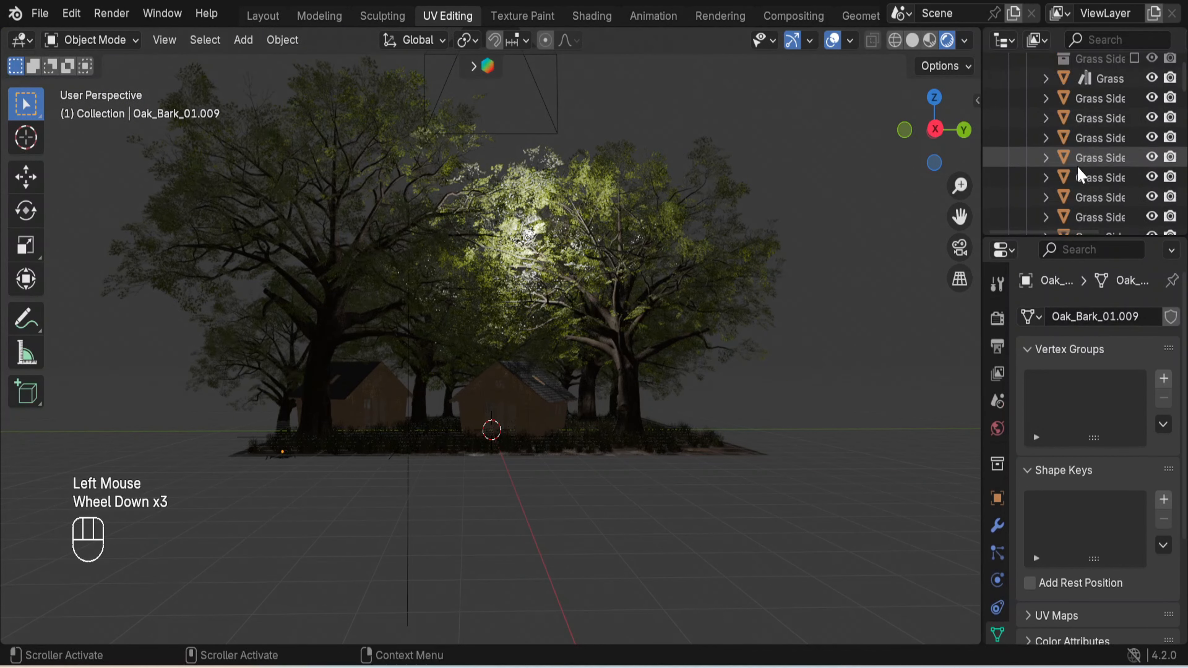
{"action": "scroll", "coordinate": [1082, 174], "scroll_direction": "down", "scroll_amount": 13}
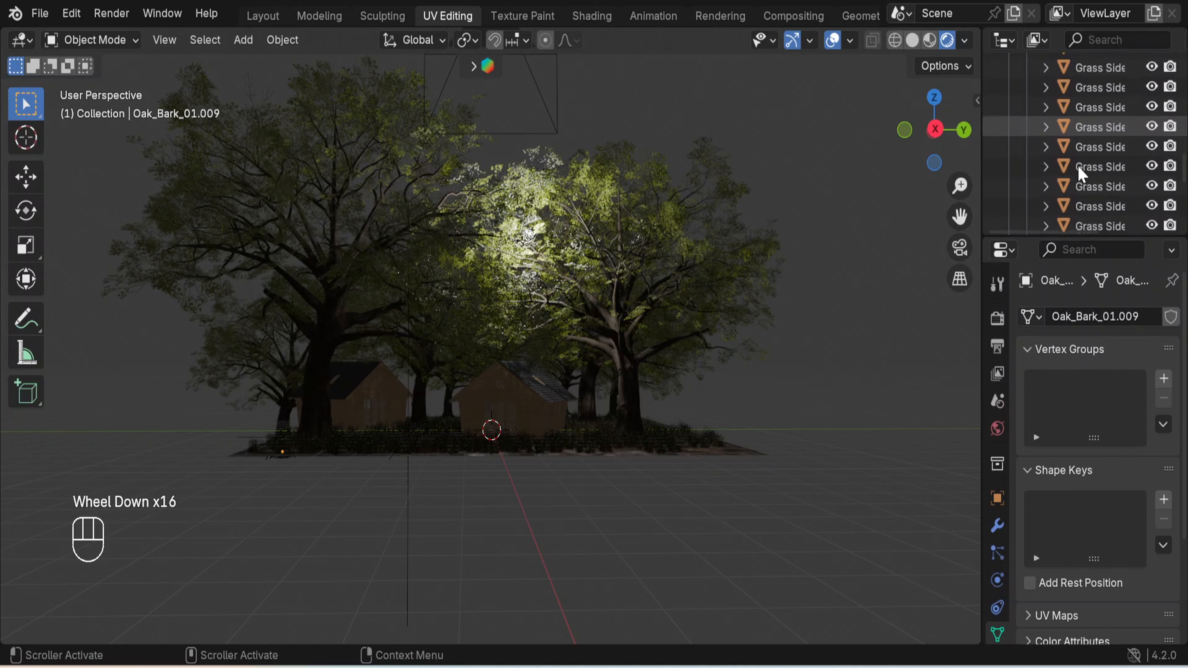
{"action": "scroll", "coordinate": [1081, 174], "scroll_direction": "down", "scroll_amount": 4}
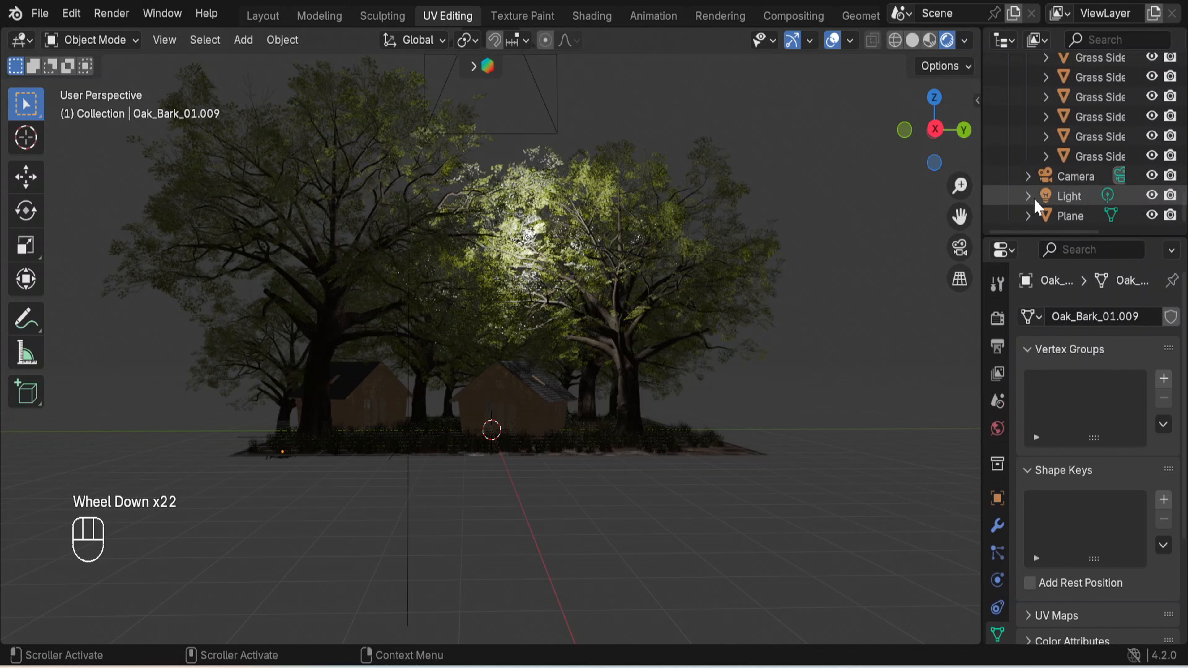
{"action": "left_click", "coordinate": [1066, 196]}
{"action": "left_click", "coordinate": [1028, 196]}
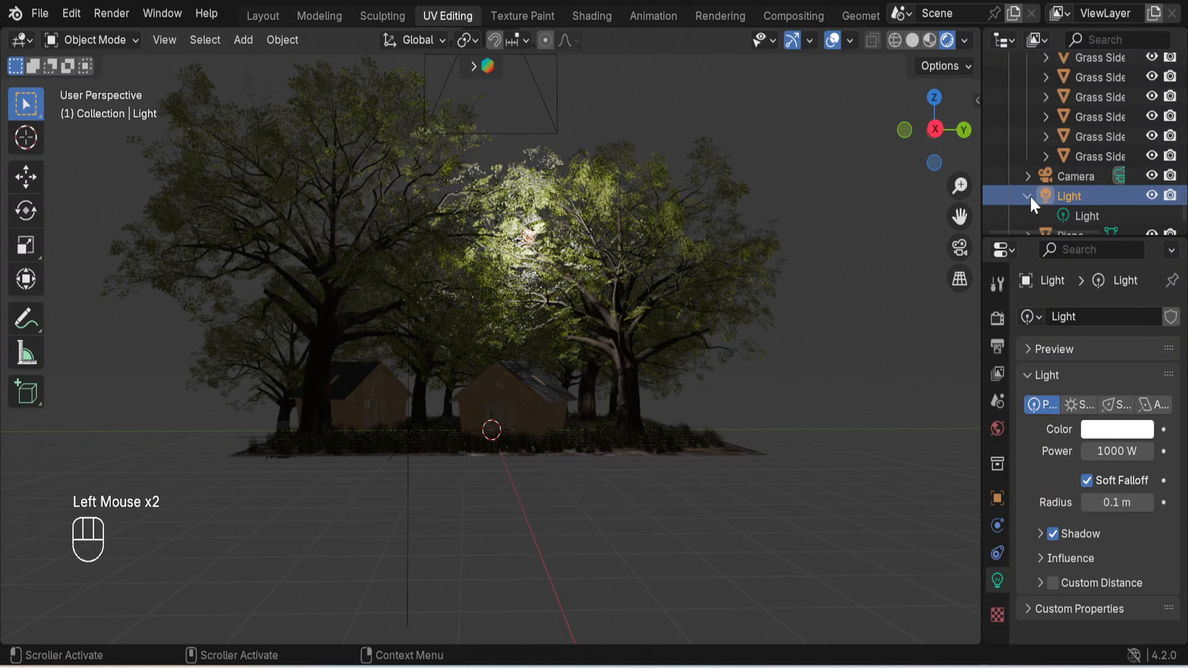
{"action": "left_click", "coordinate": [1085, 215]}
{"action": "scroll", "coordinate": [809, 281], "scroll_direction": "down", "scroll_amount": 2}
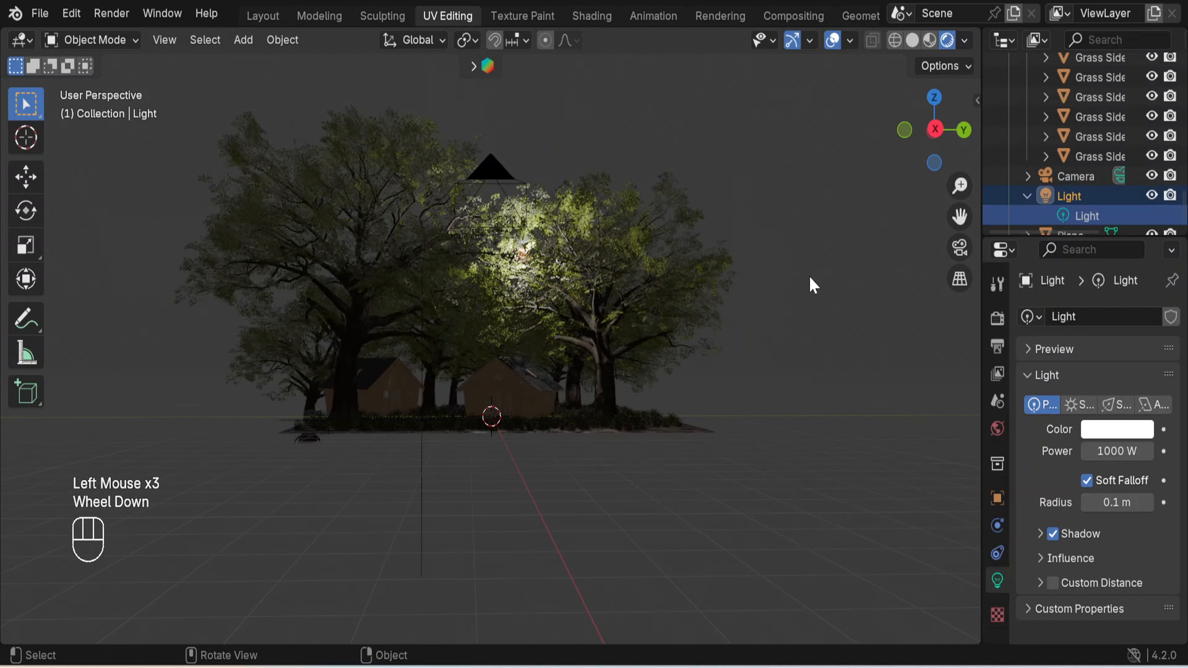
{"action": "key", "text": "g"}
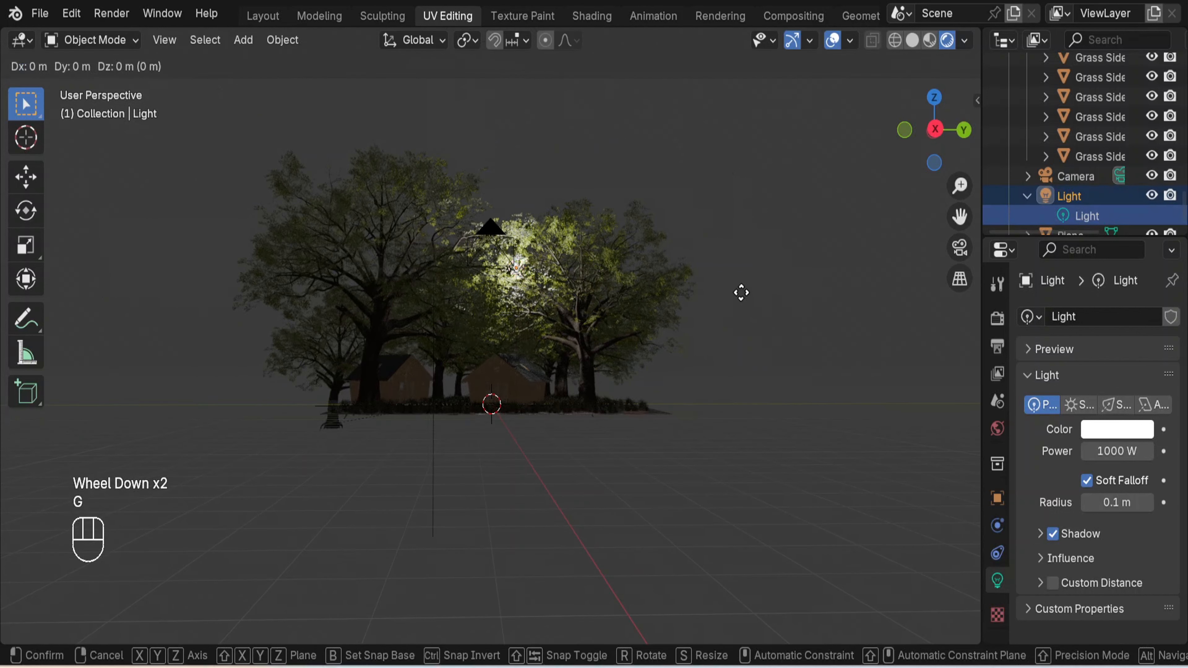
{"action": "key", "text": "y"}
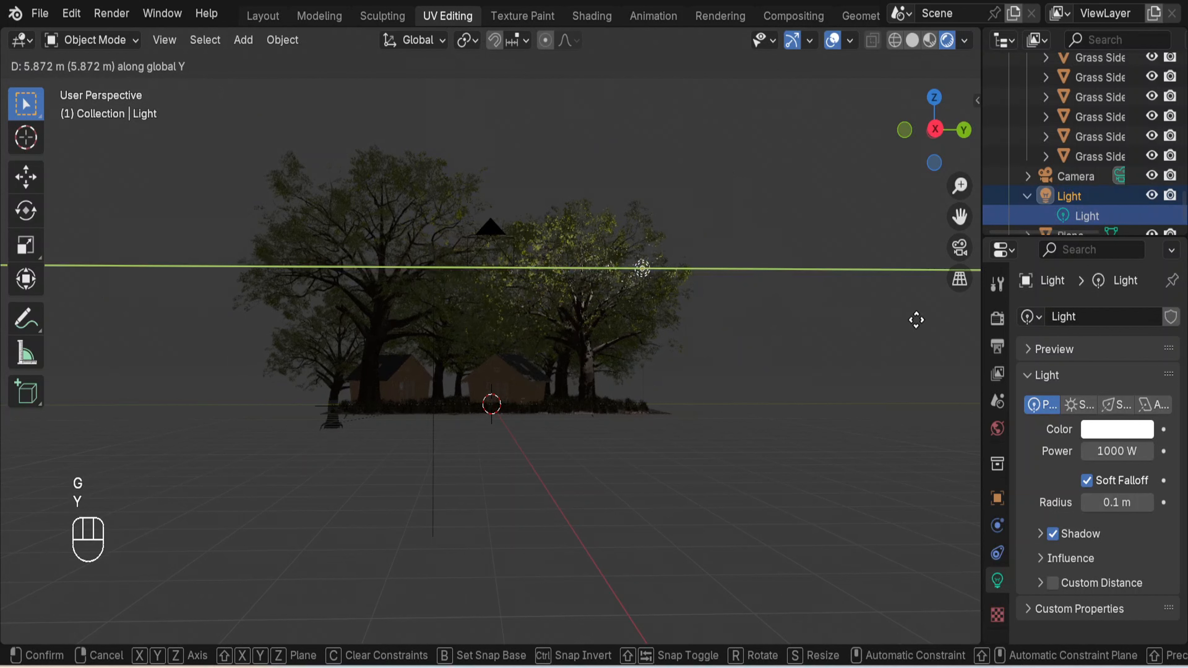
{"action": "left_click", "coordinate": [936, 322]}
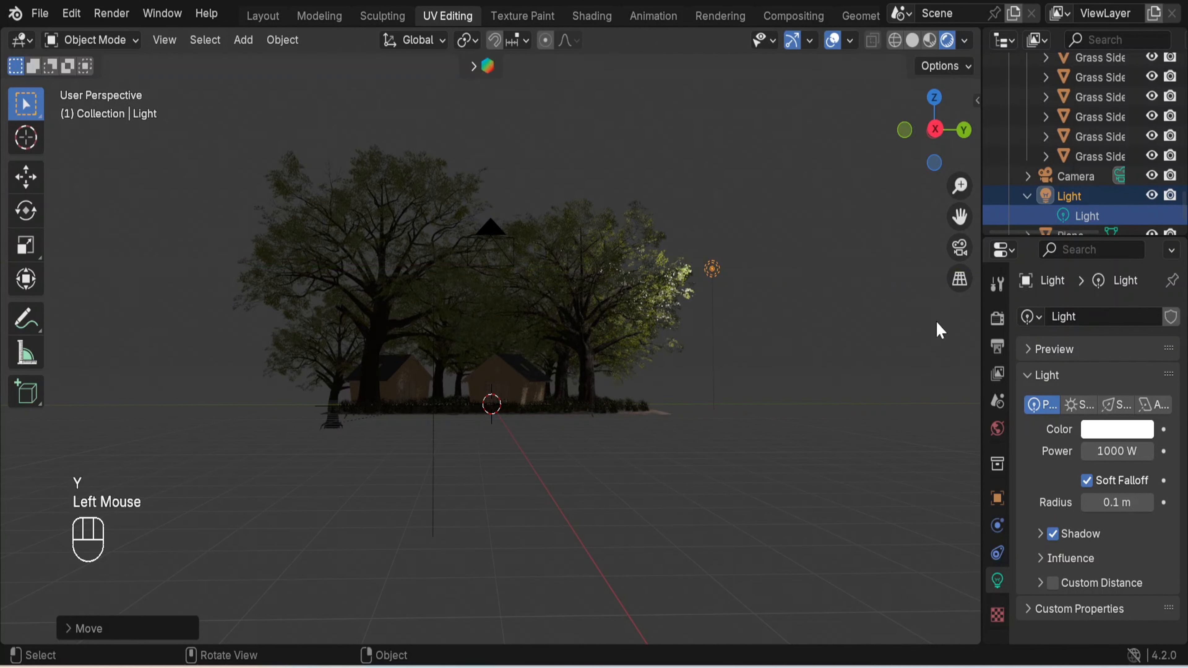
- Move the light along +X to the front of the scene, then back along -Y toward the houses
{"action": "middle_click_drag", "start_coordinate": [851, 366], "coordinate": [832, 387]}
{"action": "key", "text": "g"}
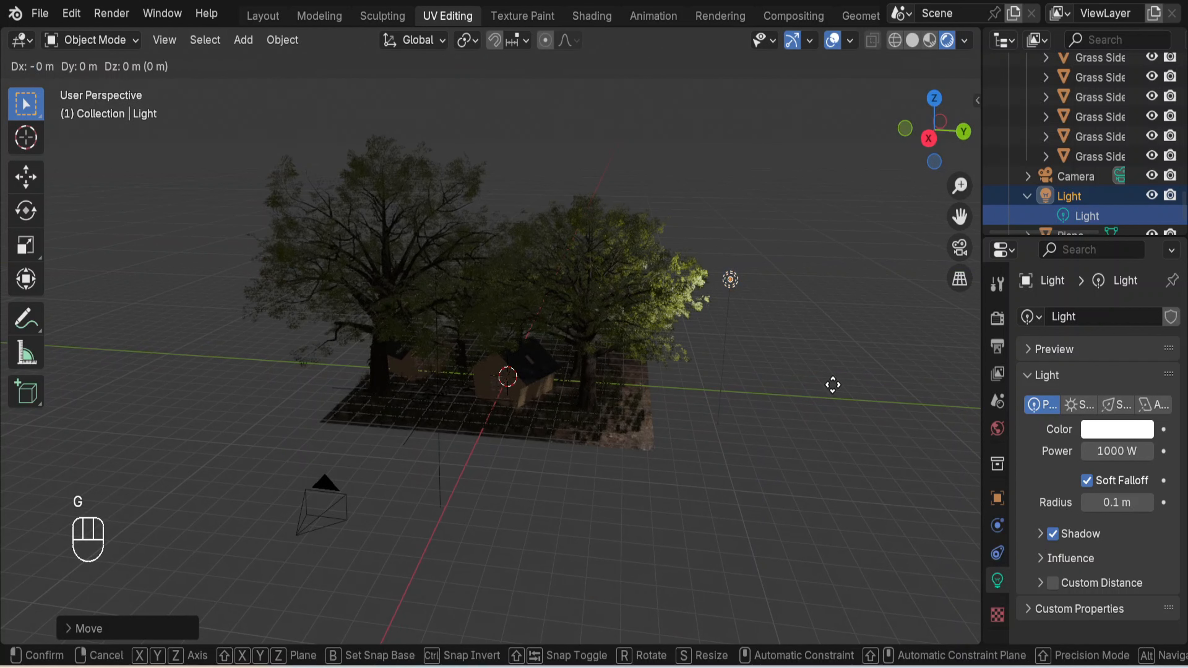
{"action": "key", "text": "x"}
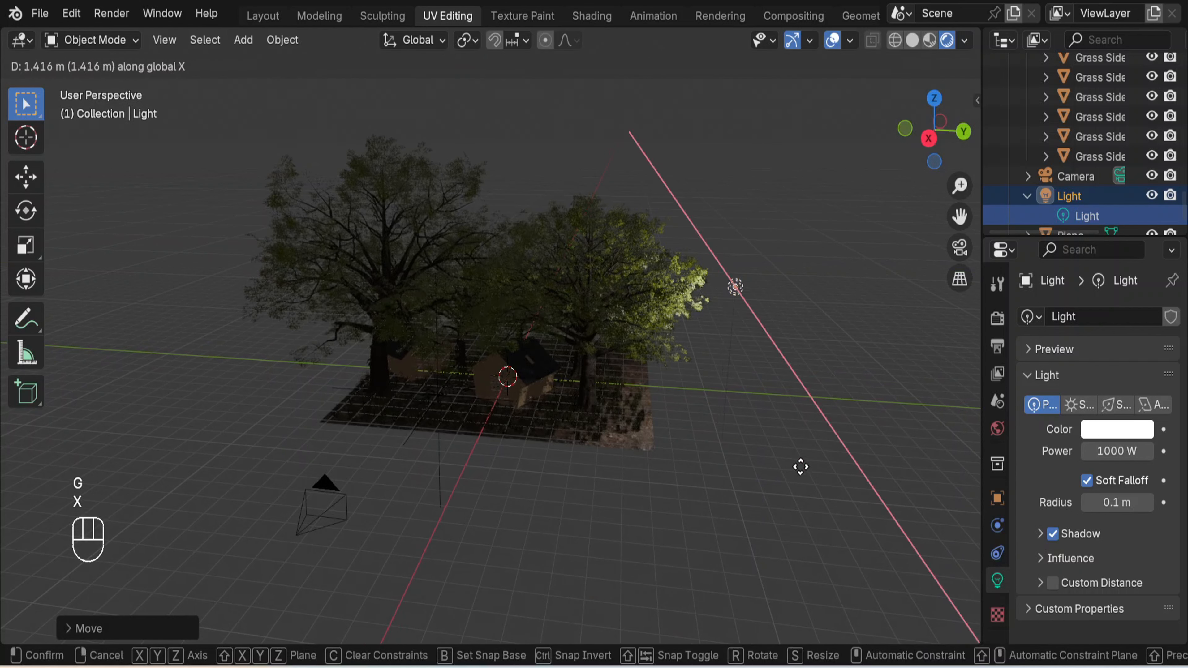
{"action": "left_click", "coordinate": [805, 530]}
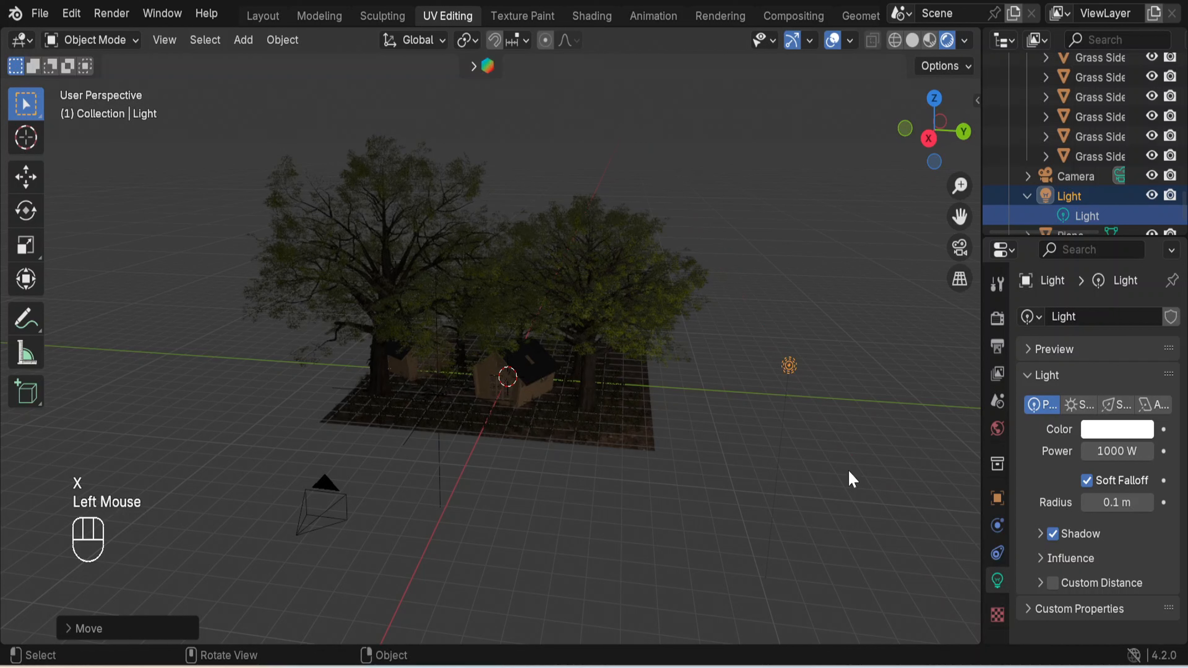
{"action": "key", "text": "g"}
{"action": "key", "text": "y"}
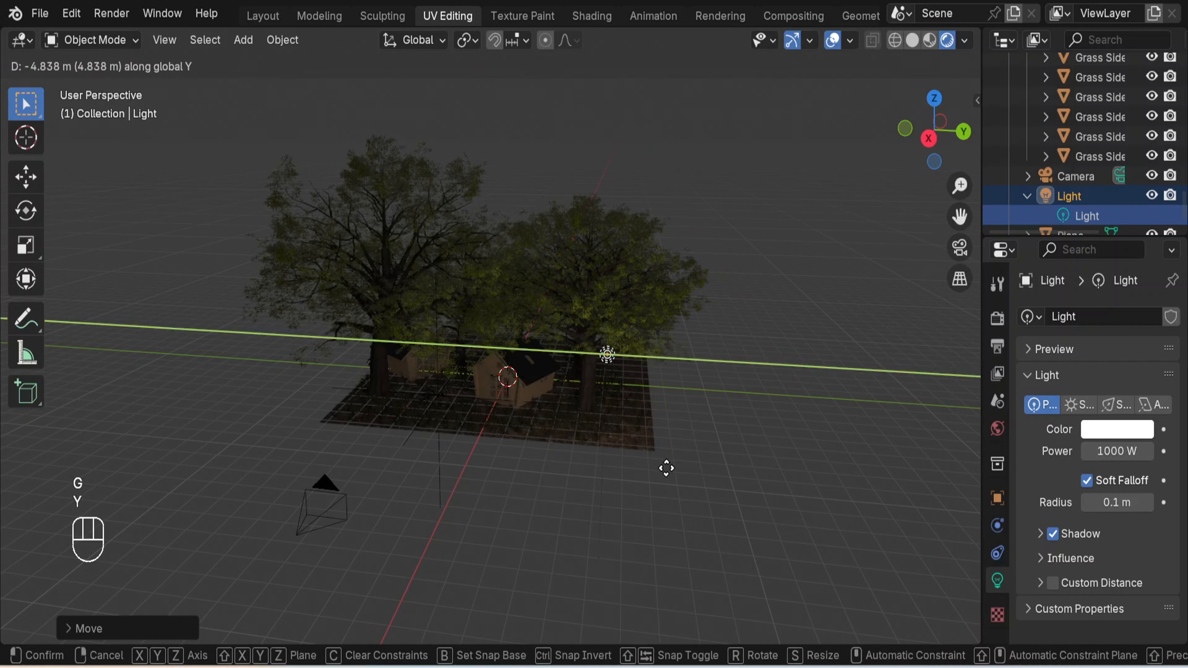
{"action": "left_click", "coordinate": [685, 469]}
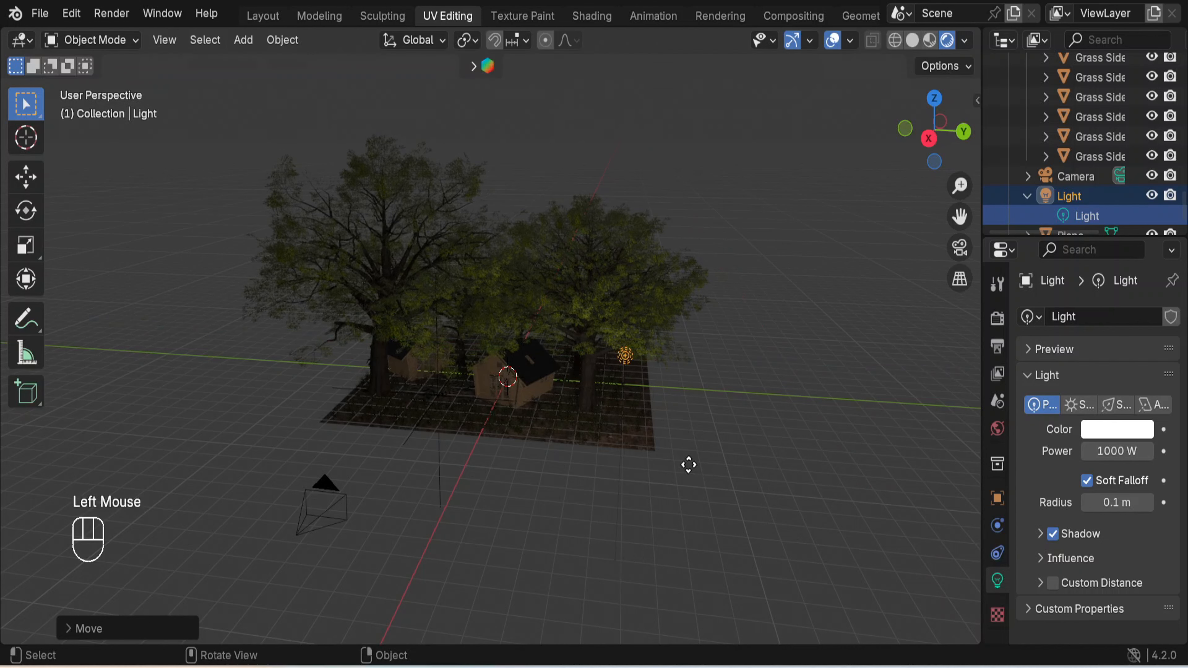
- Lower the light slightly along Z and move it about 2.7 m along -X, closer to the trees
{"action": "key", "text": "g"}
{"action": "key", "text": "z"}
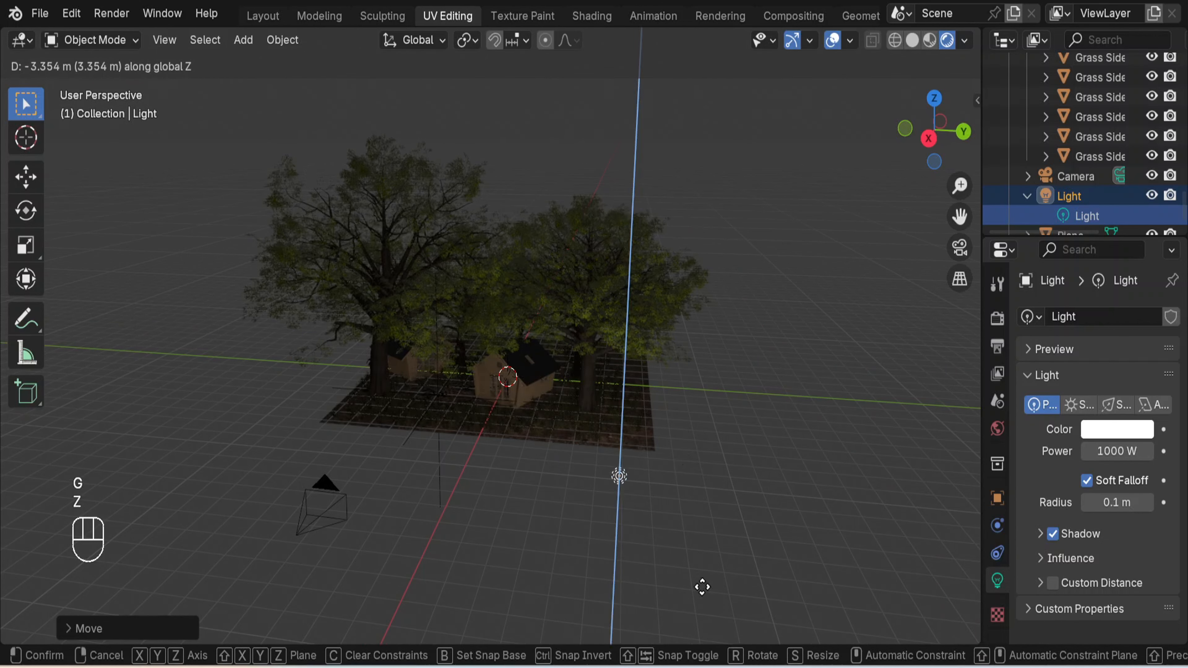
{"action": "left_click", "coordinate": [788, 481]}
{"action": "middle_click_drag", "start_coordinate": [792, 478], "coordinate": [831, 450]}
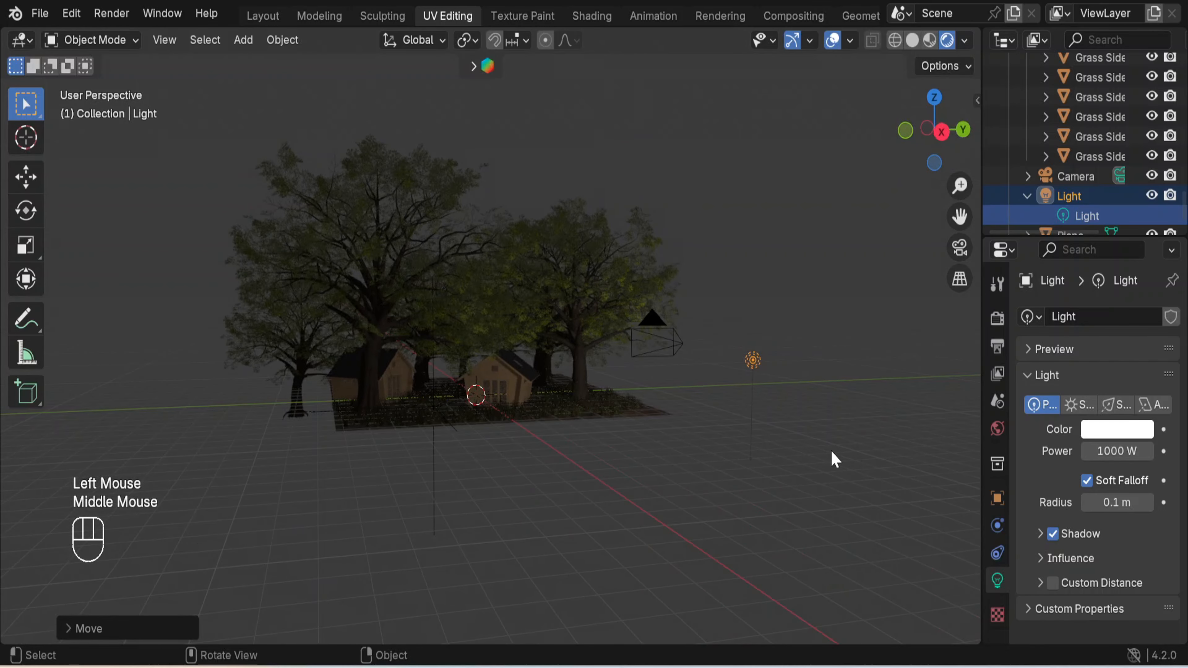
{"action": "key", "text": "g"}
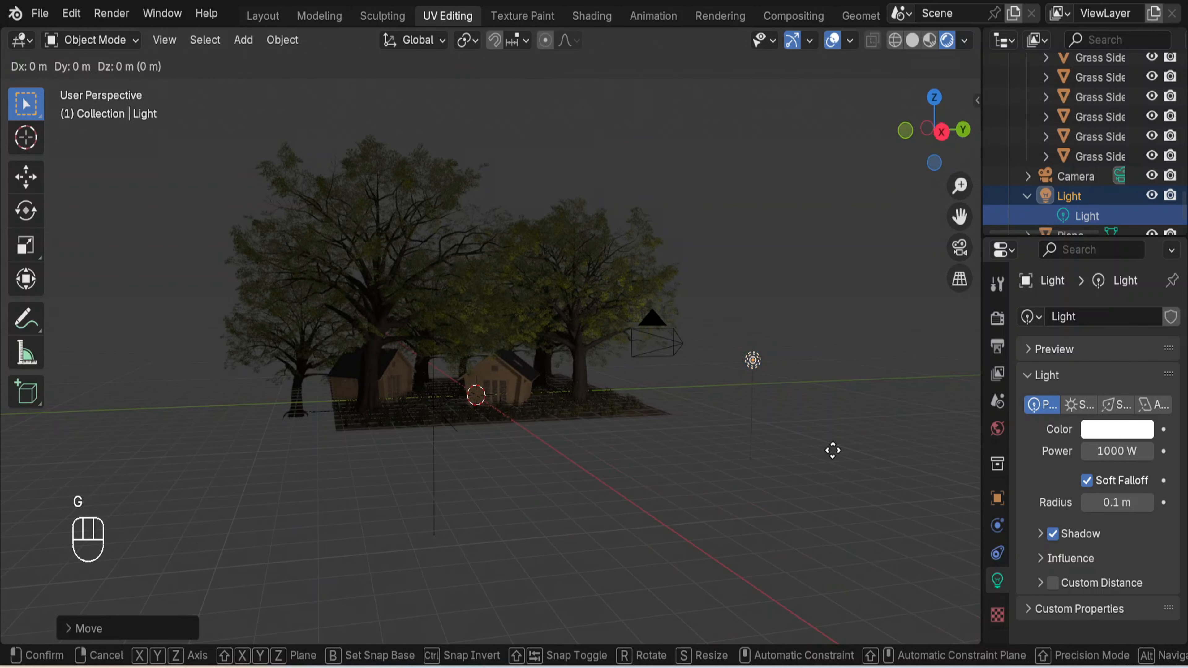
{"action": "key", "text": "x"}
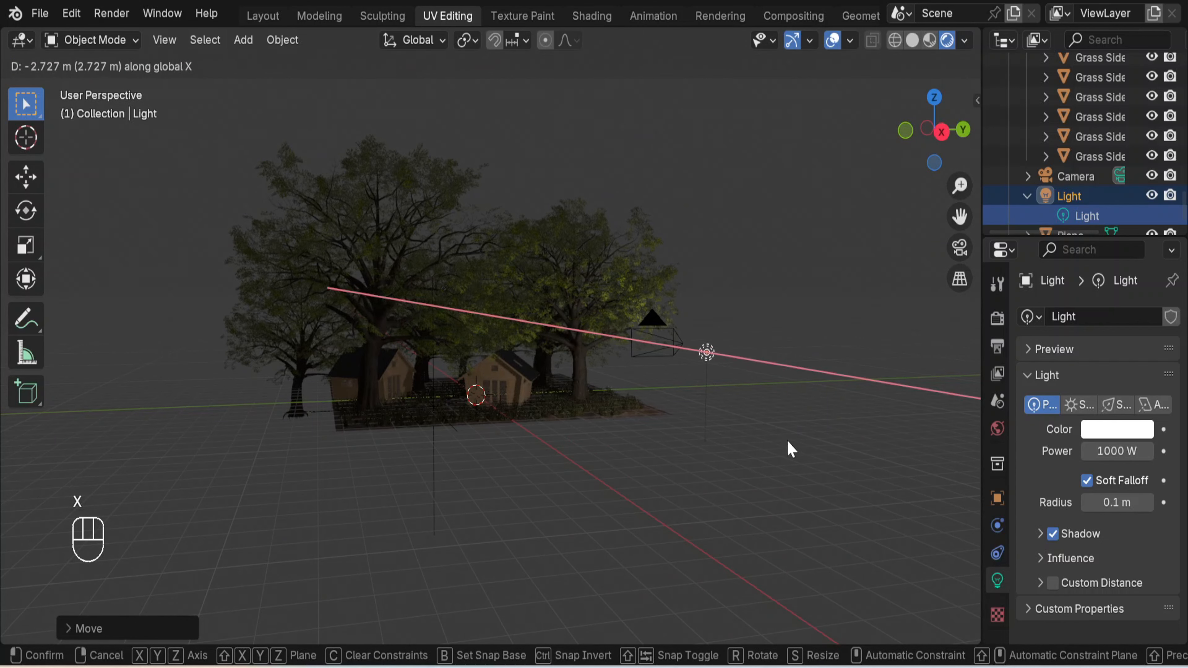
{"action": "left_click", "coordinate": [791, 449]}
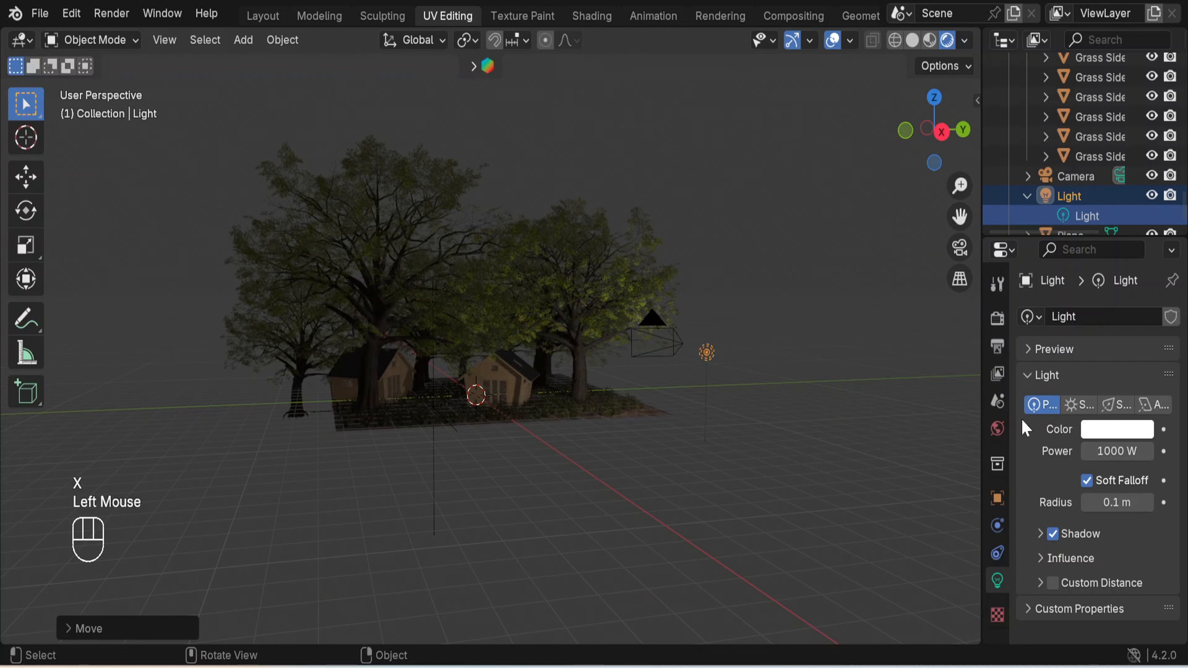
- Change the light's type to Area and scale it up twice, the second time by about 3.8
{"action": "left_click", "coordinate": [1154, 406]}
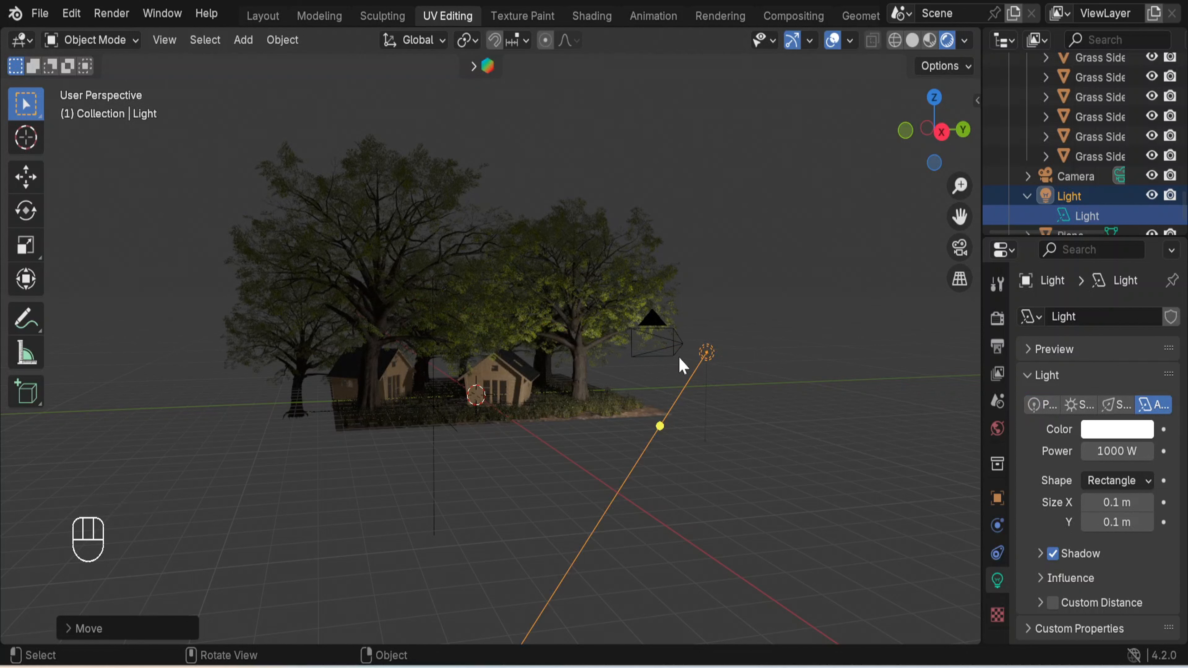
{"action": "key", "text": "s"}
{"action": "left_click", "coordinate": [900, 436]}
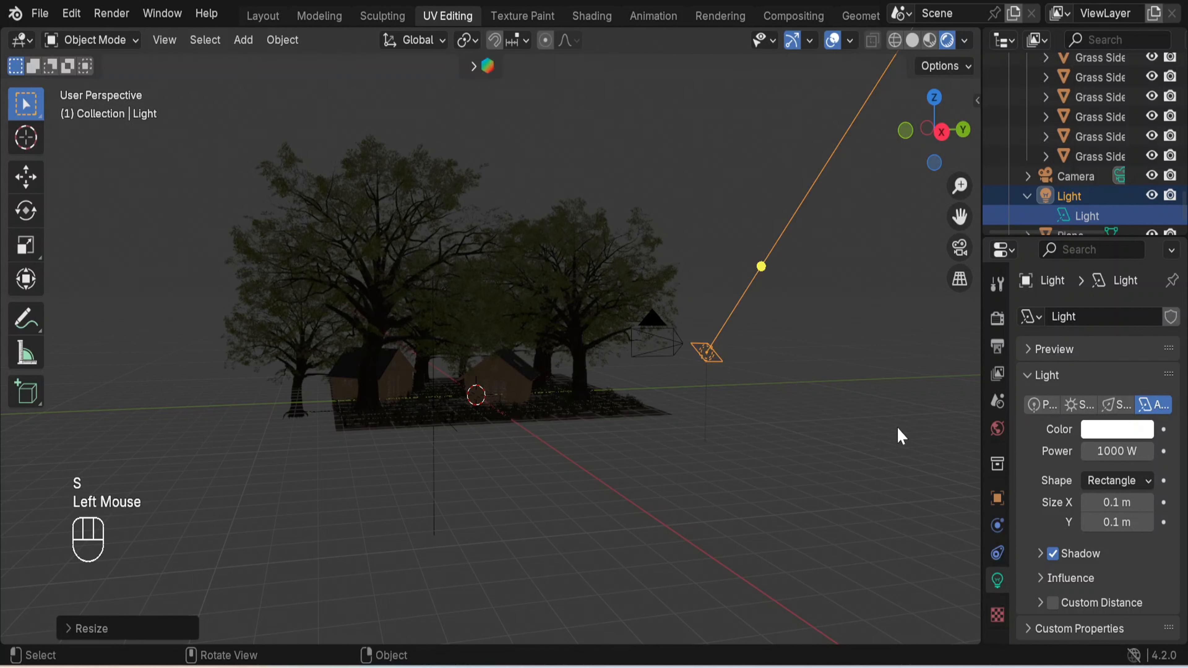
{"action": "key", "text": "s"}
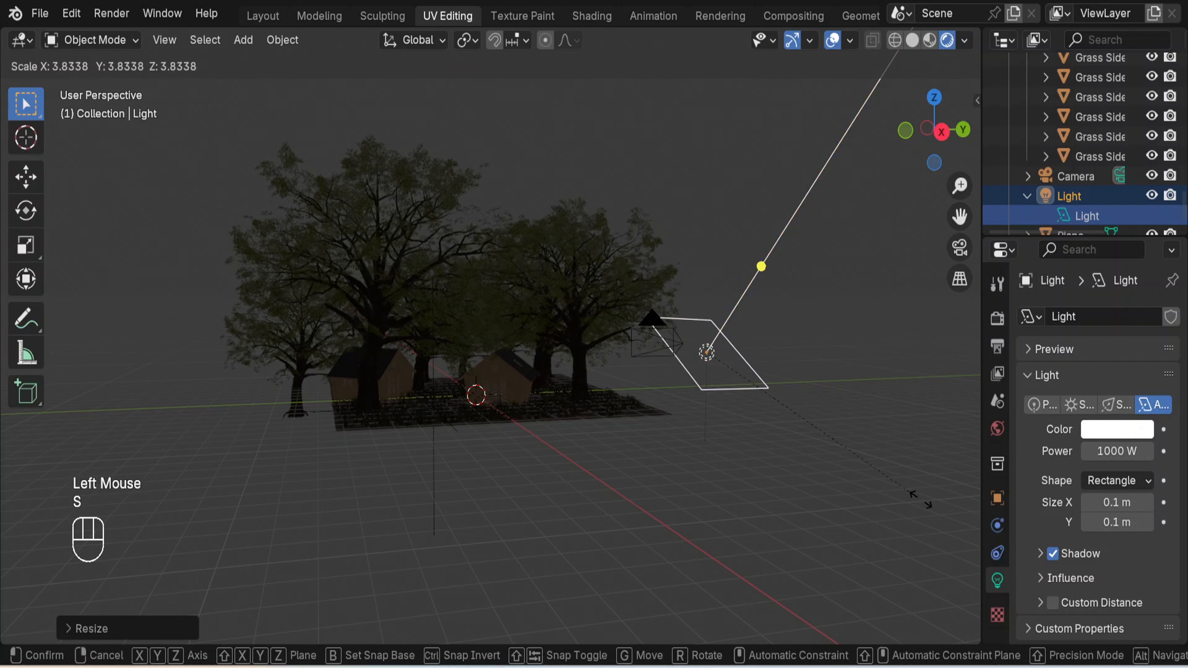
{"action": "left_click", "coordinate": [923, 507]}
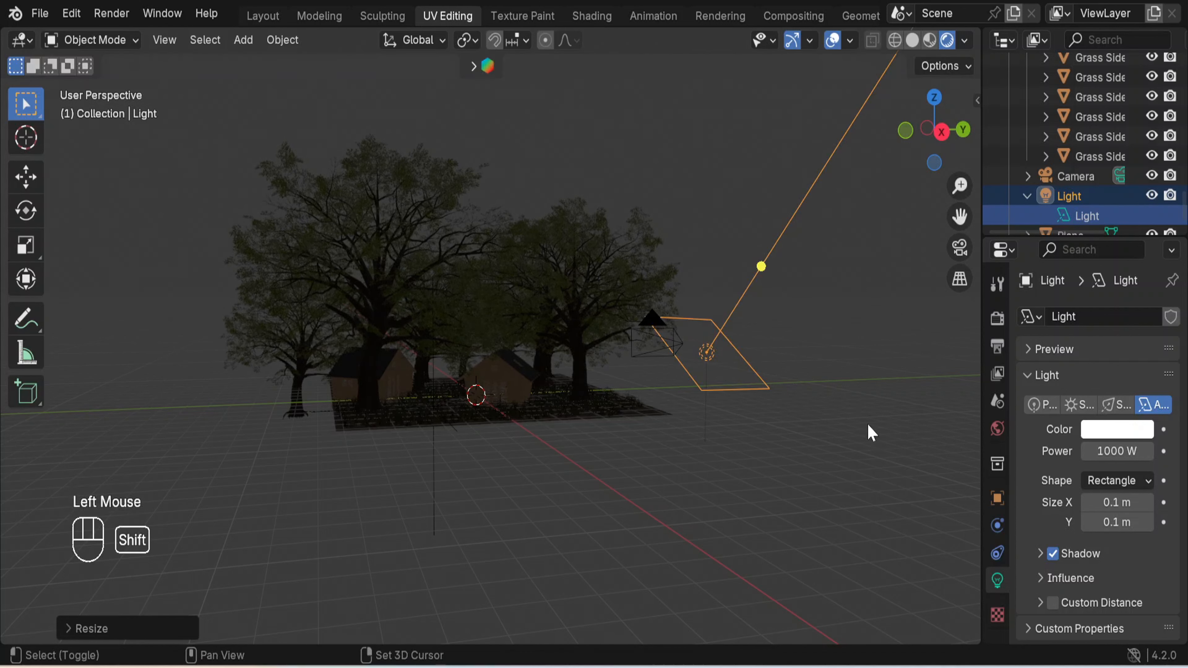
- Aim the area light at the roof of the front house, checking its direction from the front of the scene
{"action": "key", "text": "shift+t"}
{"action": "key", "text": "shift+t"}
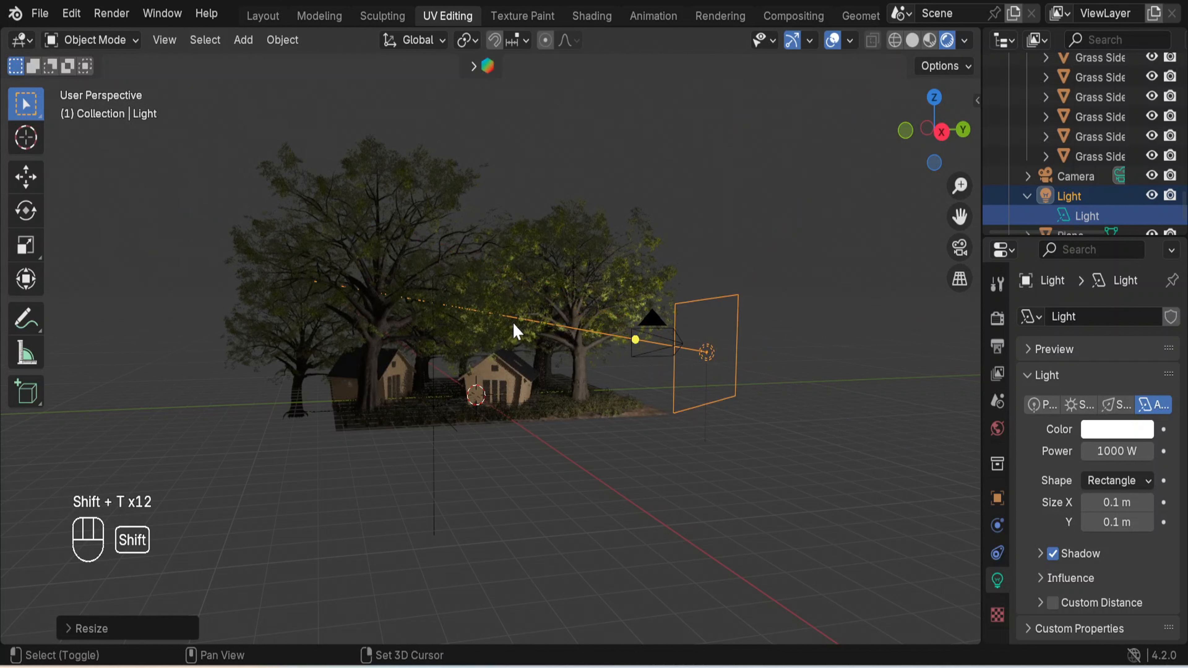
{"action": "key", "text": "shift+t"}
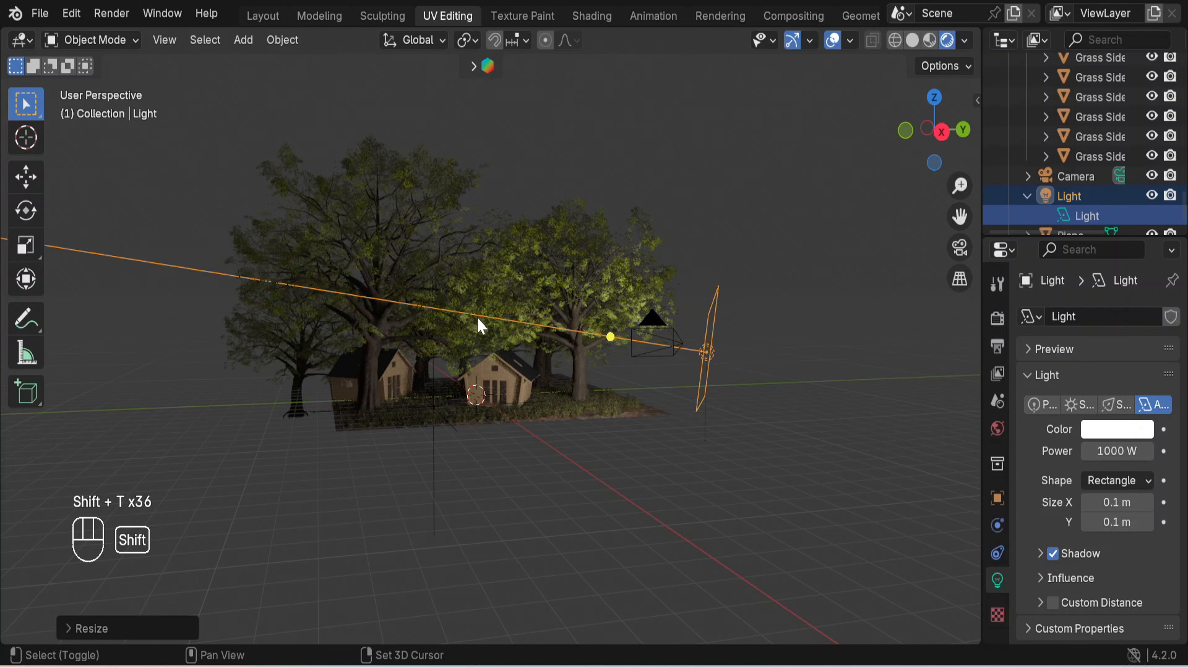
{"action": "left_click", "coordinate": [663, 346], "text": "shift"}
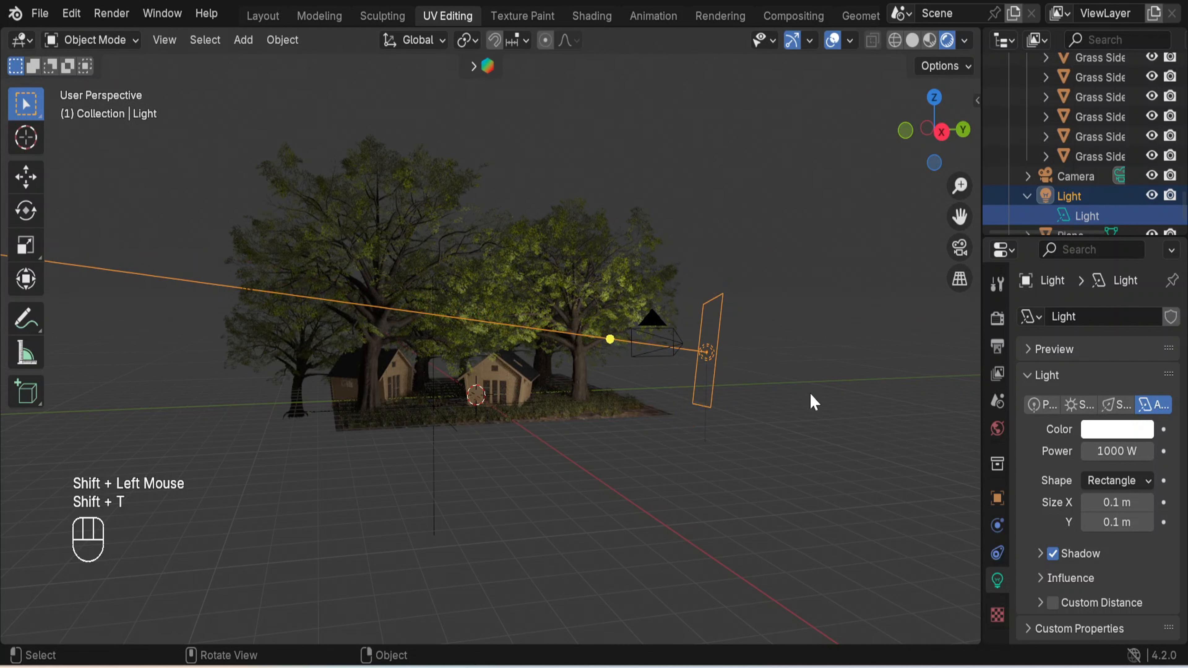
{"action": "middle_click_drag", "start_coordinate": [809, 394], "coordinate": [728, 405]}
{"action": "key", "text": "shift+t"}
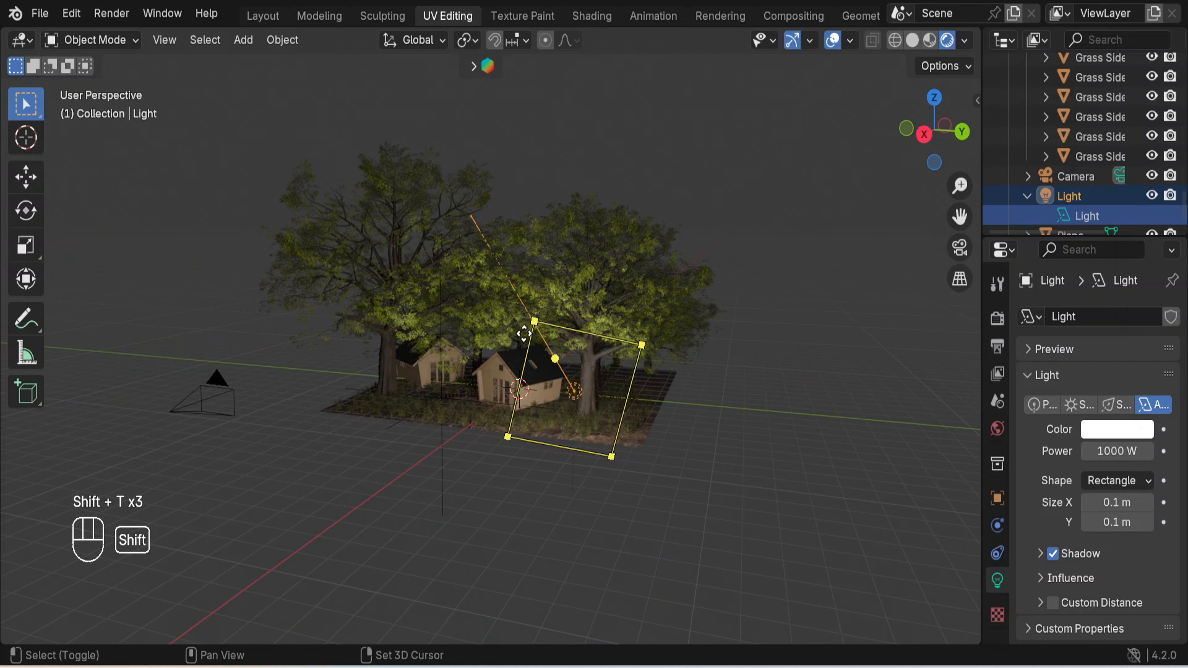
{"action": "left_click", "coordinate": [540, 361], "text": "shift"}
{"action": "key", "text": "shift+t"}
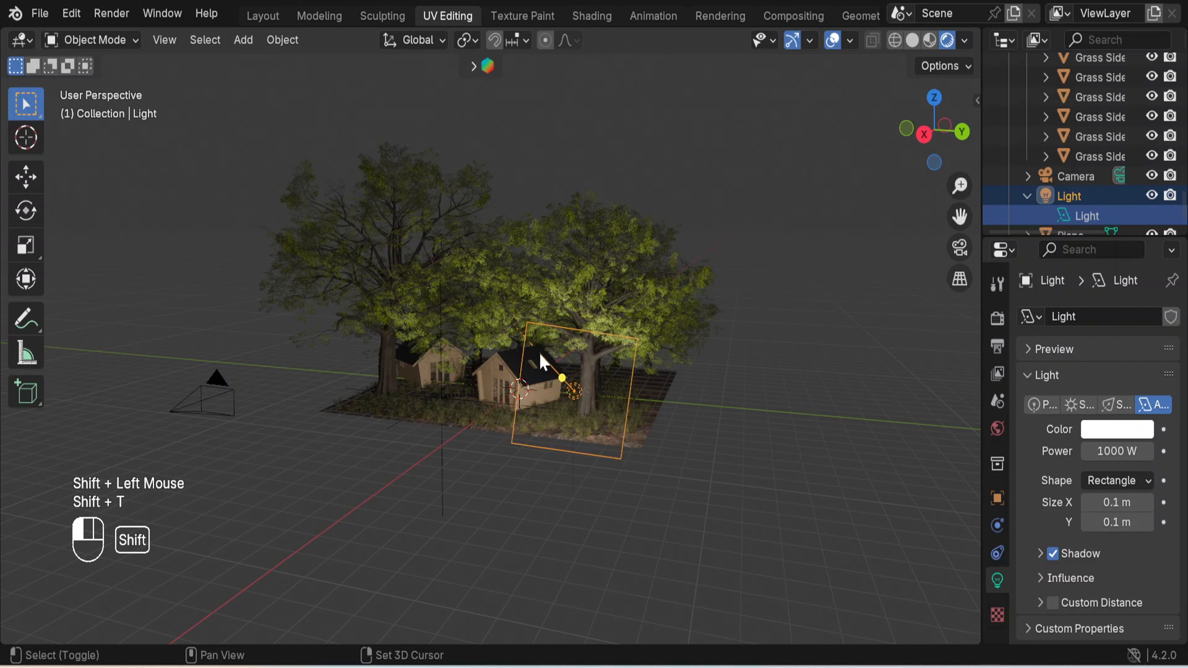
{"action": "key", "text": "shift+t"}
{"action": "key", "text": "shift+t"}
{"action": "key", "text": "shift+t"}
- Lower the area light along Z so its panel sits in front of and below the plot
{"action": "key", "text": "g"}
{"action": "key", "text": "z"}
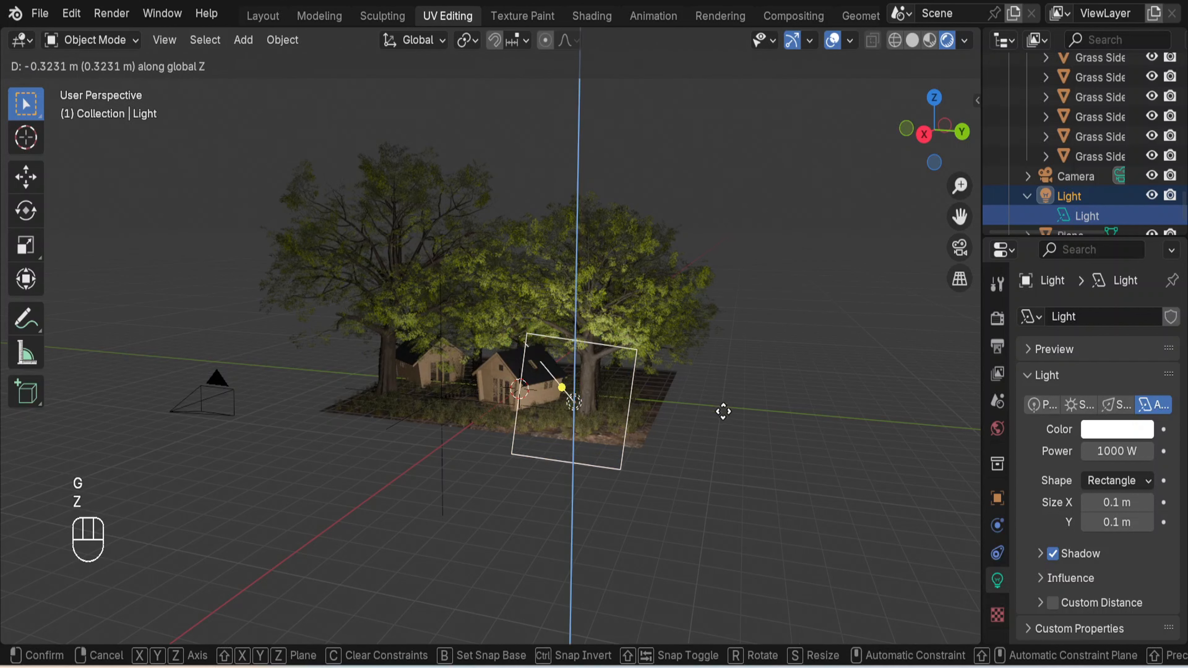
{"action": "left_click", "coordinate": [732, 463]}
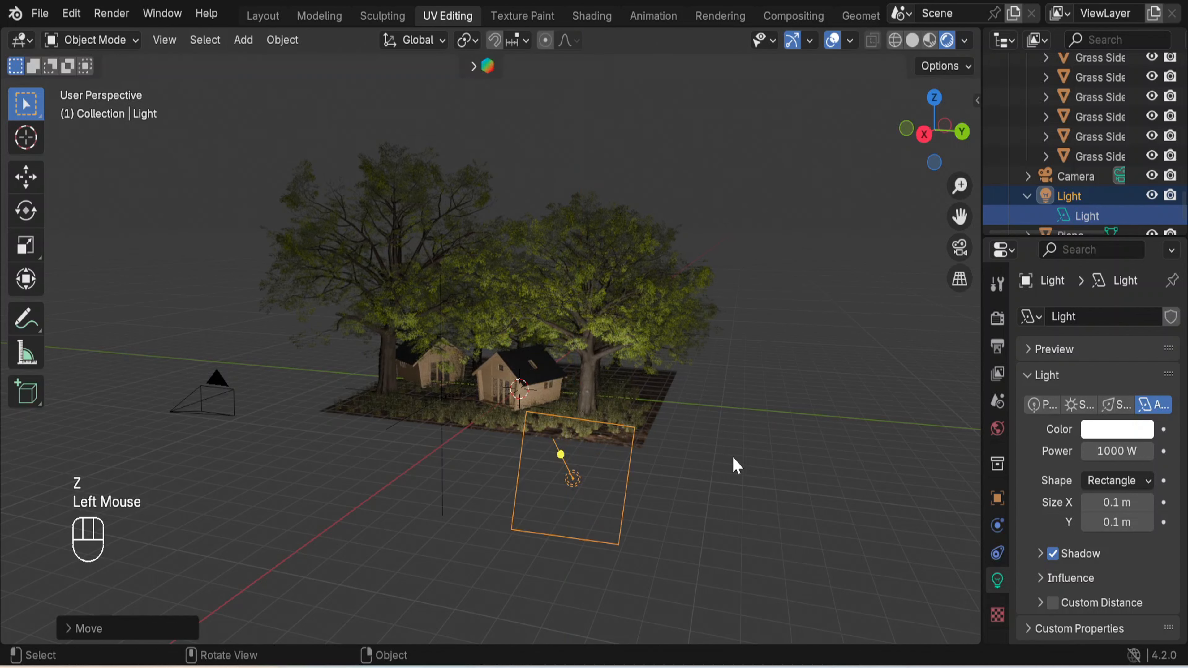
- Rotate the lowered area light by about -6°, then re-aim it at the roof of the front house
{"action": "middle_click_drag", "start_coordinate": [732, 463], "coordinate": [804, 467]}
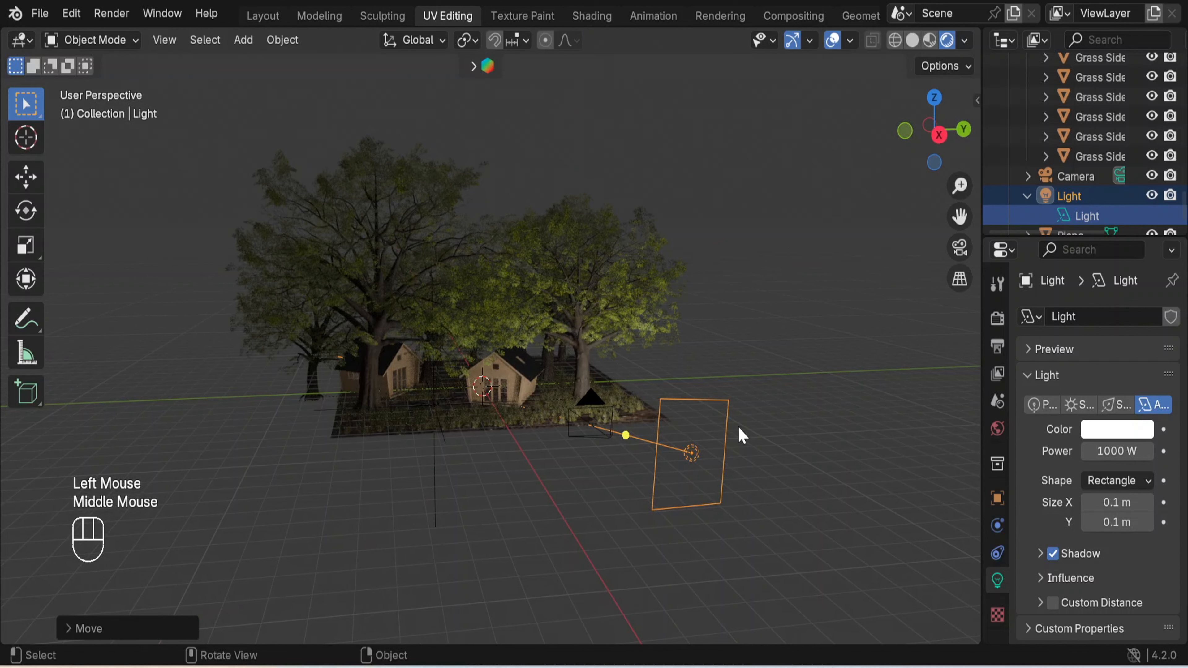
{"action": "key", "text": "r"}
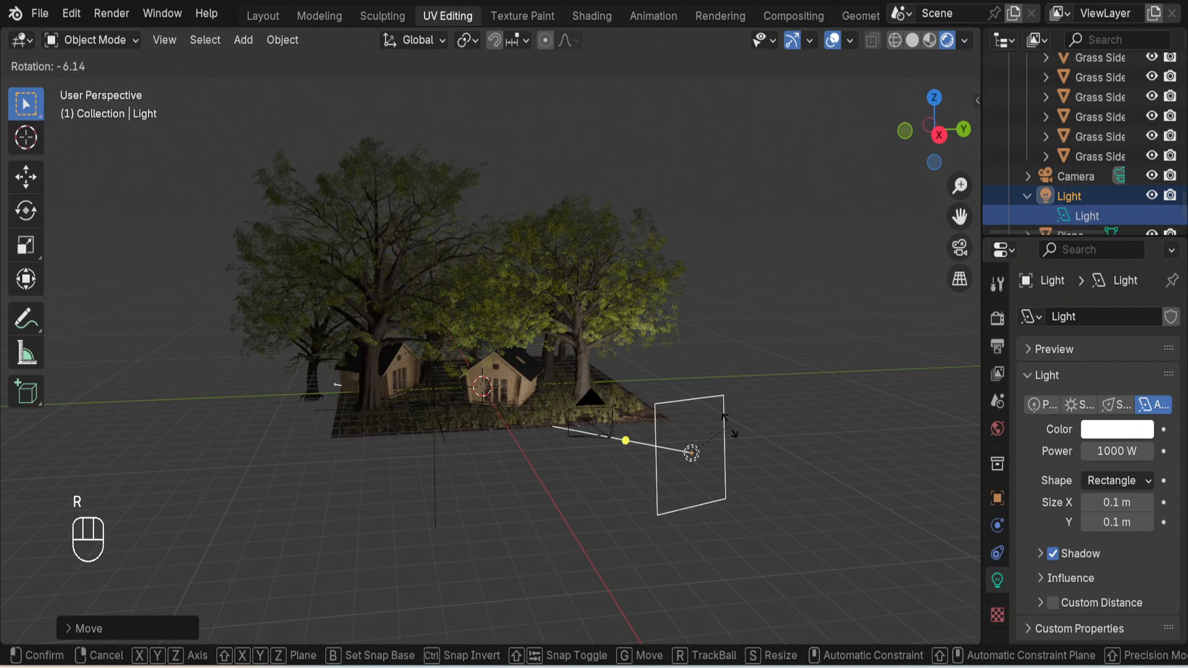
{"action": "left_click", "coordinate": [729, 426]}
{"action": "key", "text": "shift+t"}
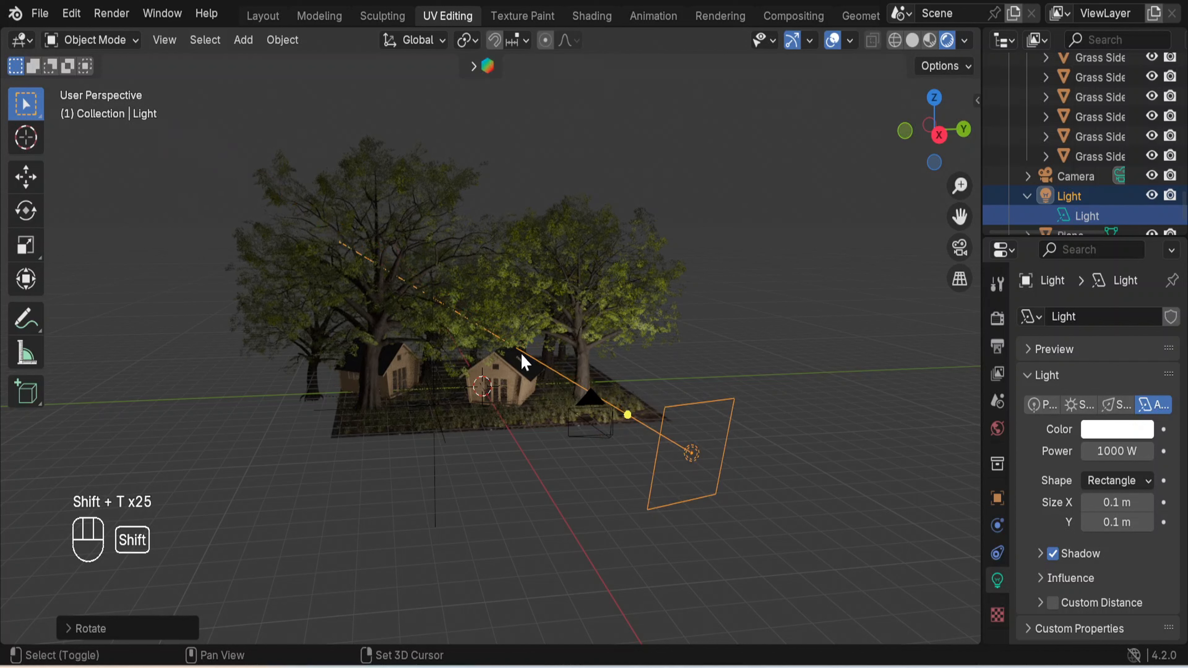
{"action": "left_click", "coordinate": [526, 364], "text": "shift"}
{"action": "key", "text": "shift+t"}
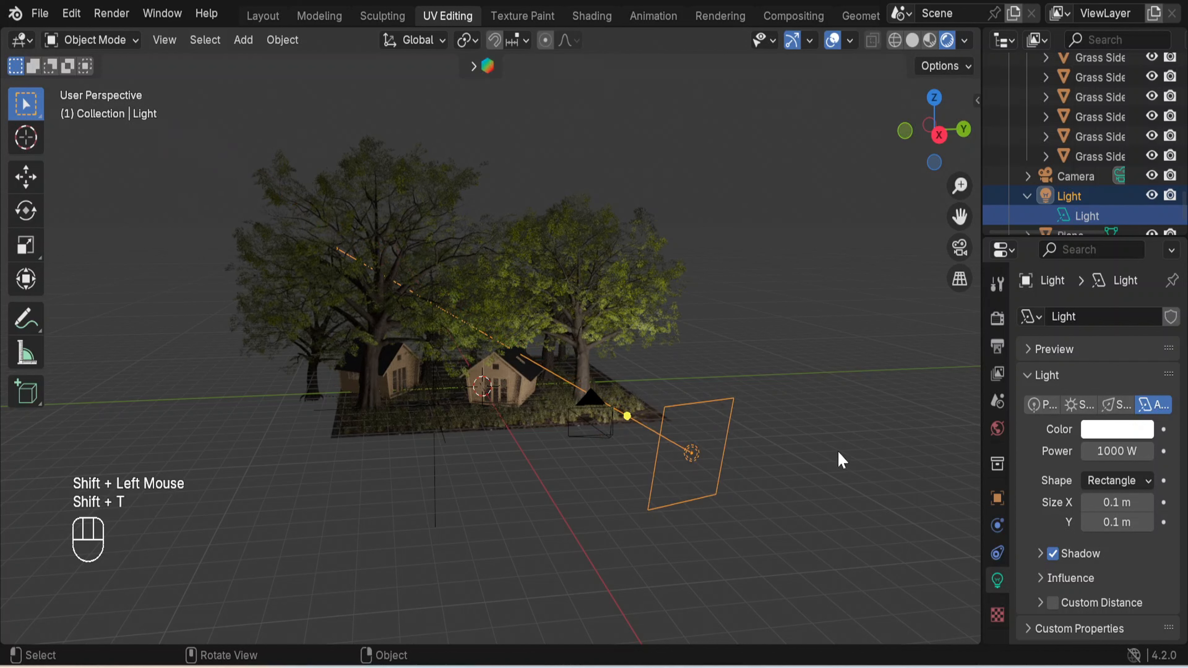
- Duplicate the area light along Y to the opposite side in front of the plot
{"action": "key", "text": "shift+d"}
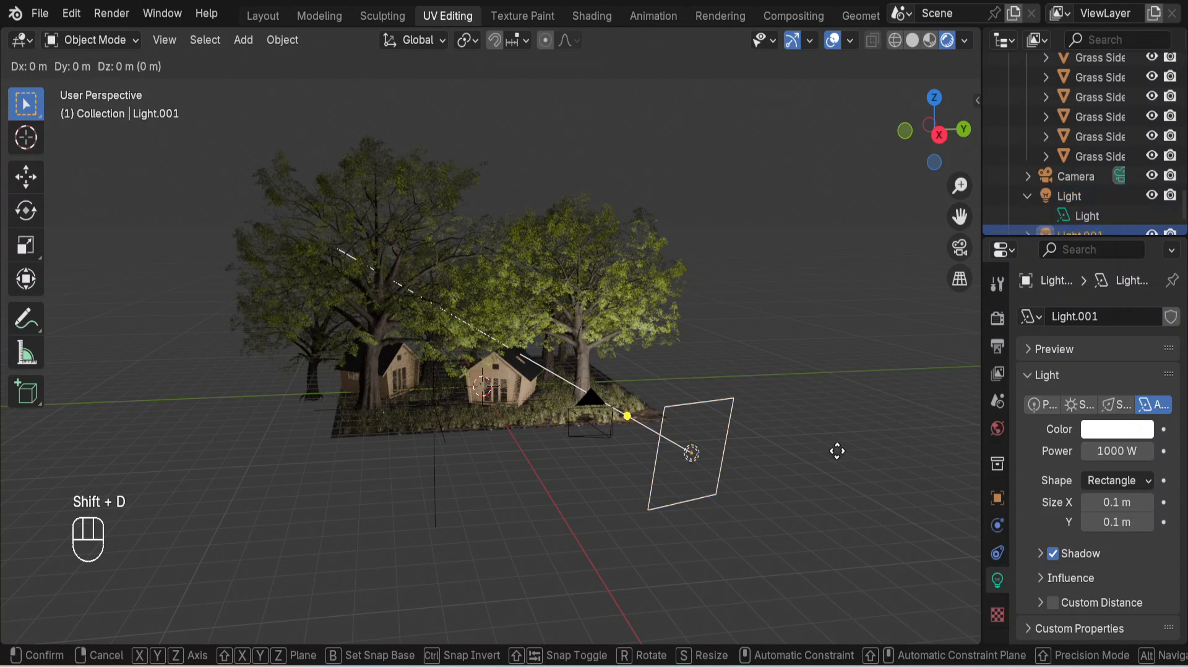
{"action": "key", "text": "y"}
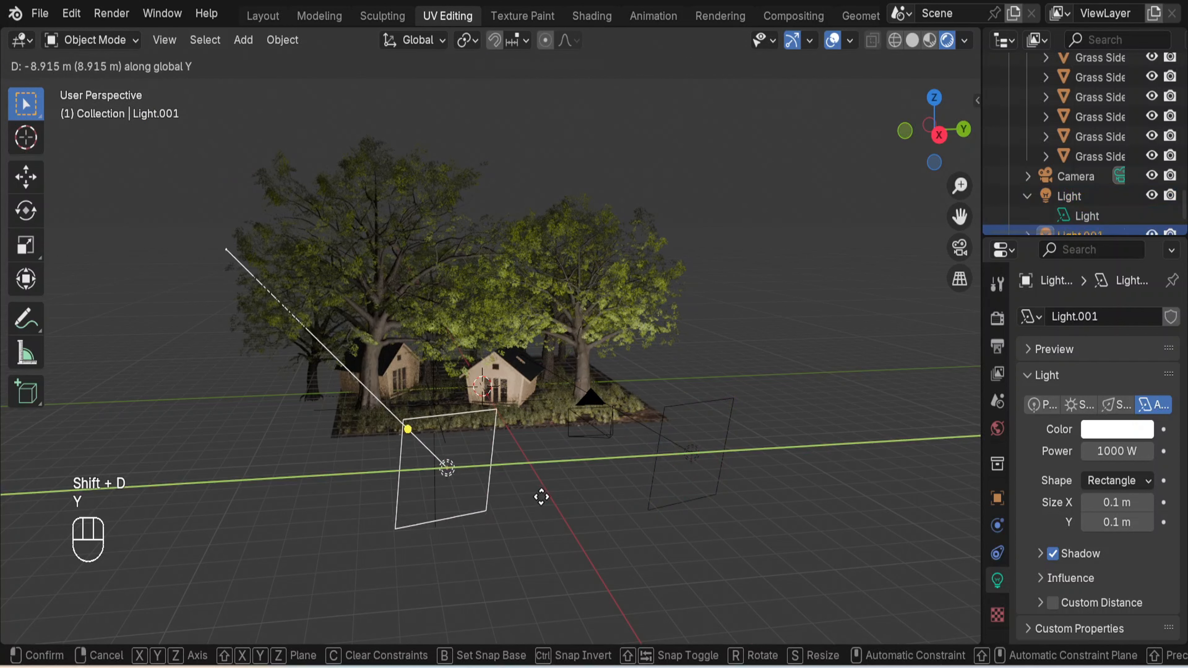
{"action": "left_click", "coordinate": [448, 510]}
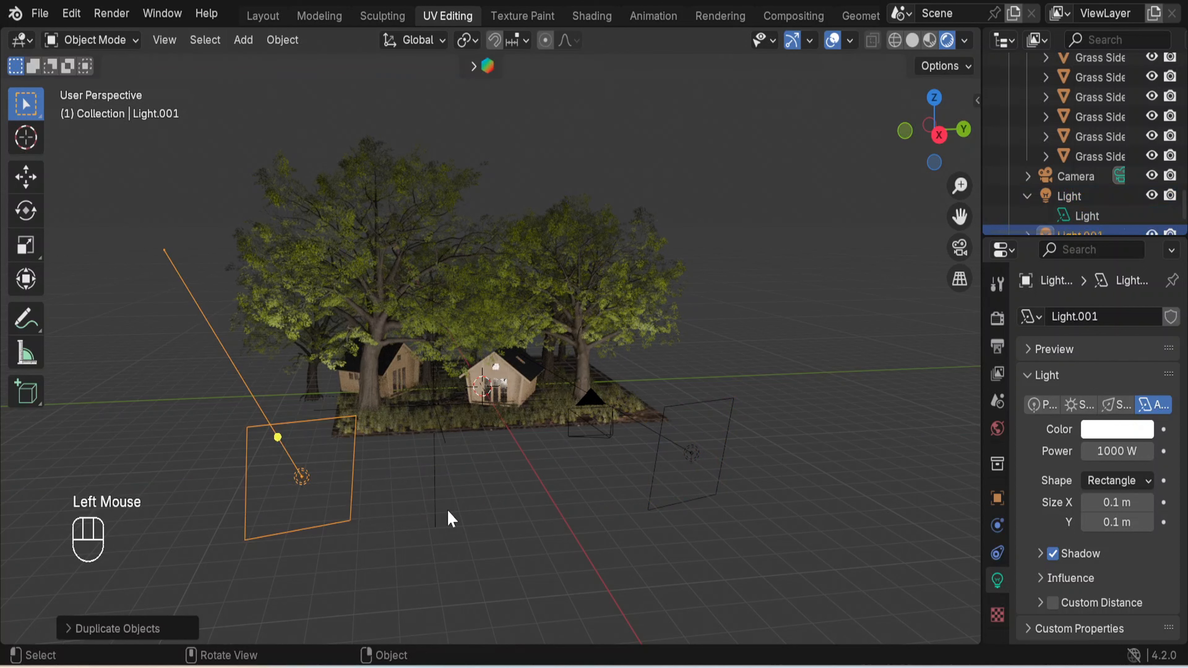
- Aim the duplicated area light at the front house, checking the lighting through the camera
{"action": "key", "text": "shift+t"}
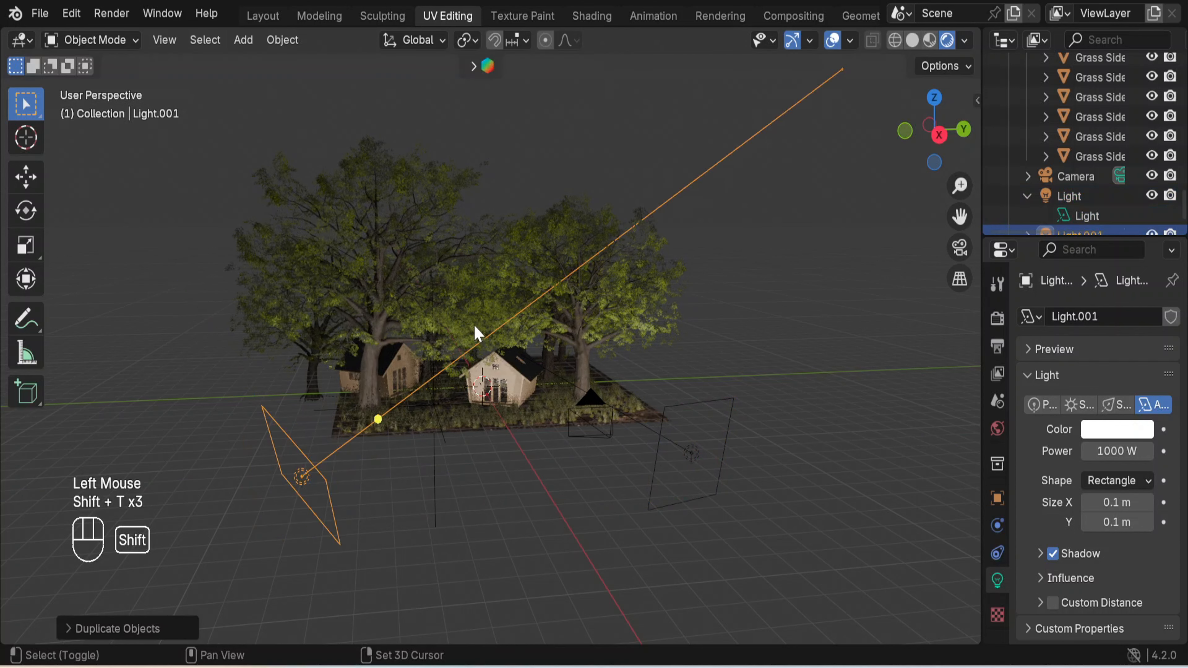
{"action": "key", "text": "shift+t"}
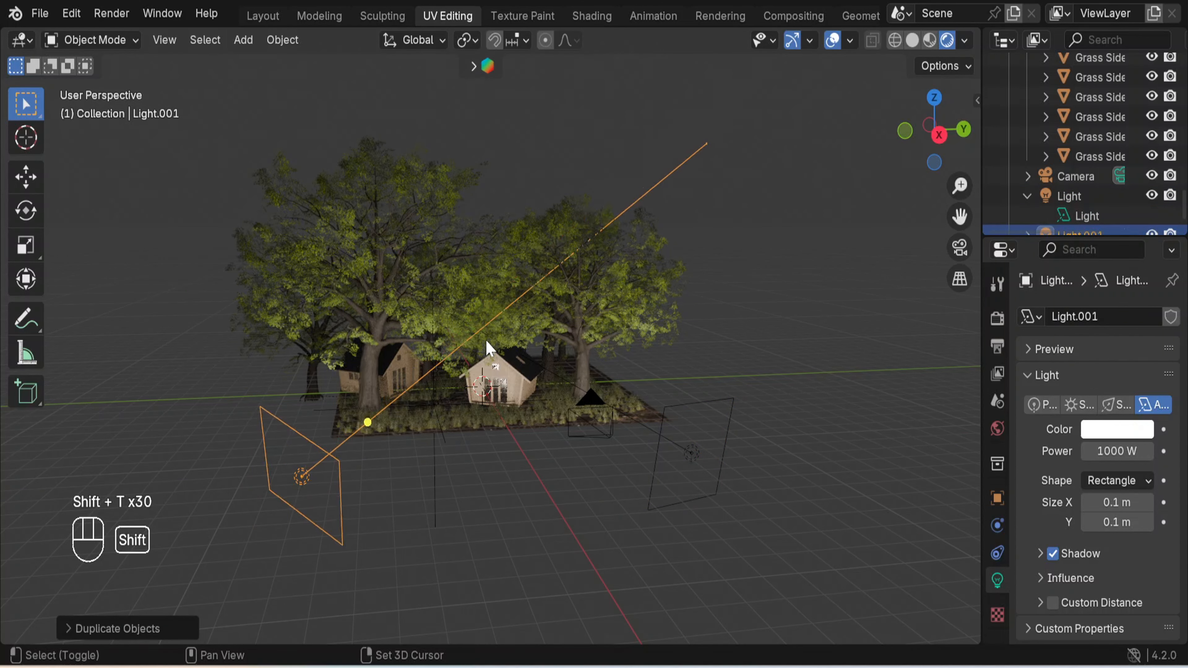
{"action": "key", "text": "shift+t"}
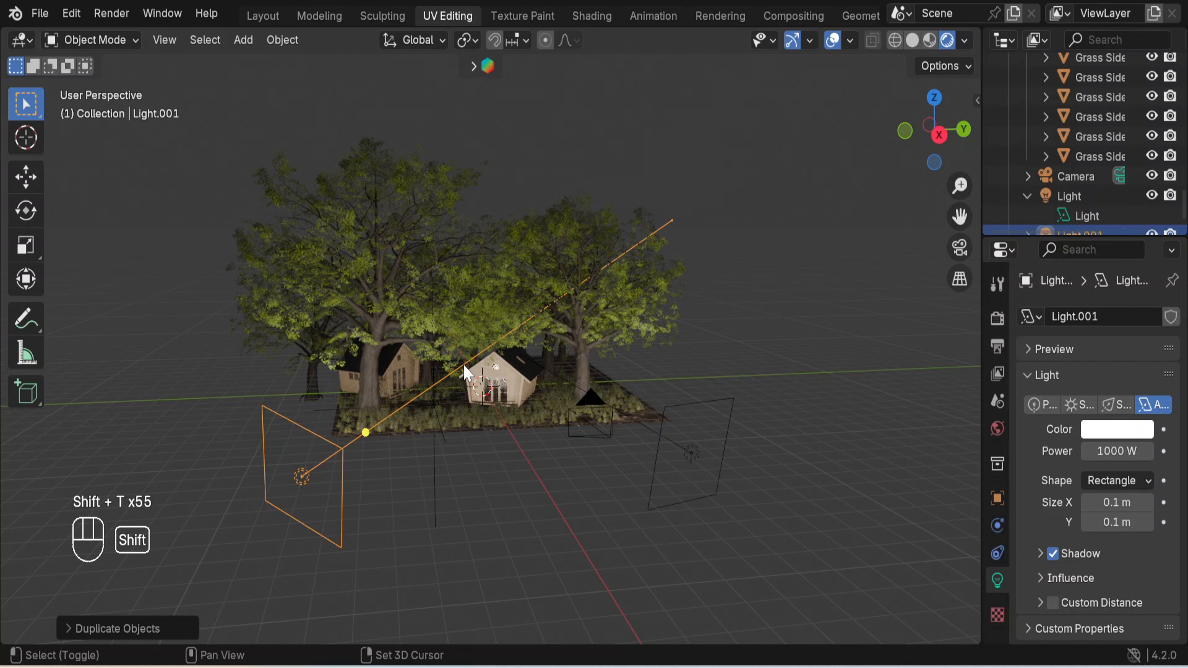
{"action": "key", "text": "shift+t"}
{"action": "left_click", "coordinate": [466, 372], "text": "shift"}
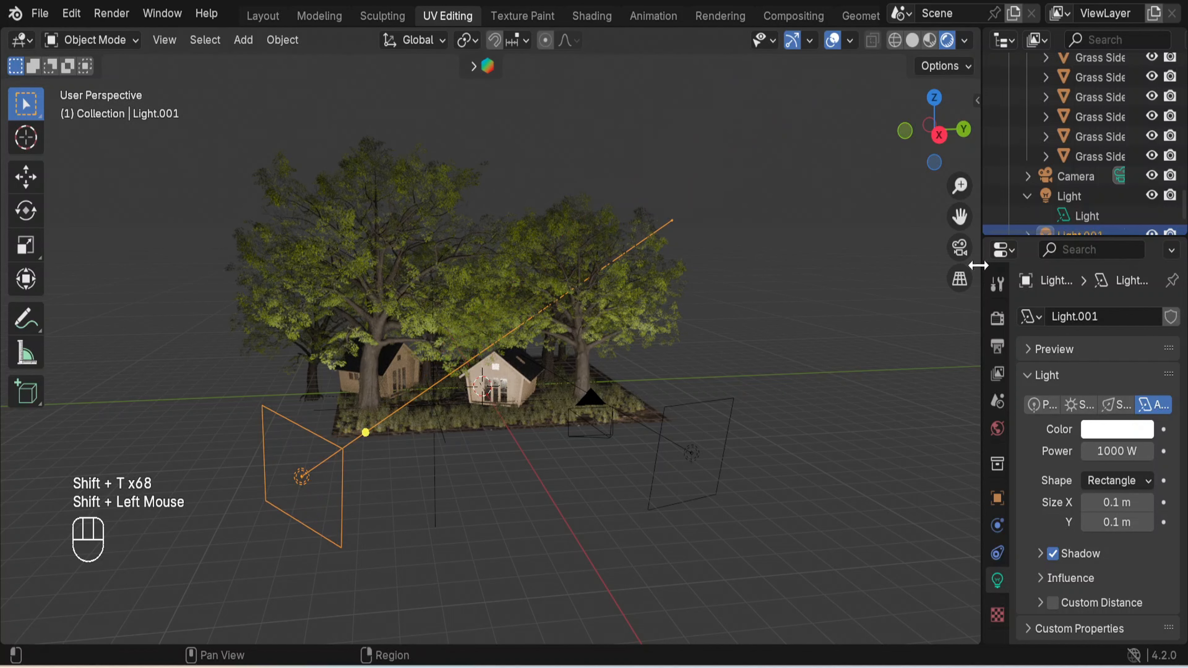
{"action": "left_click", "coordinate": [963, 252]}
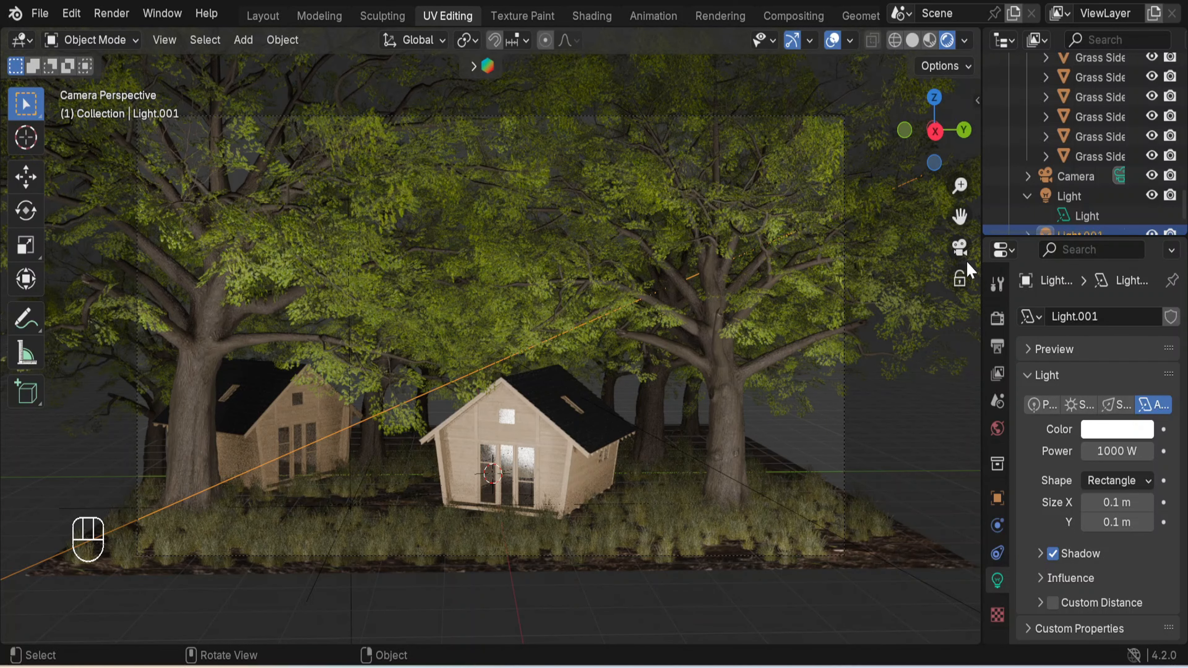
{"action": "left_click", "coordinate": [962, 259]}
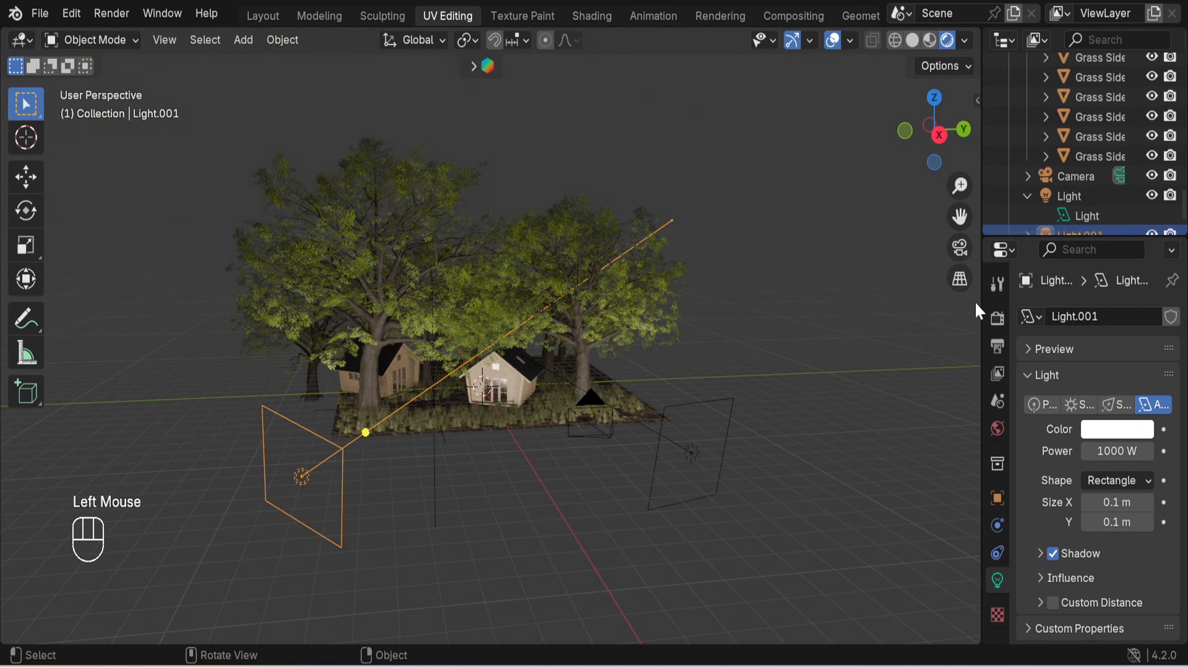
- Load the "Infinite Sky HDR - Low Cloud S..." HDR from the asset library at 2048 resolution as the scene environment
{"action": "left_click", "coordinate": [478, 71]}
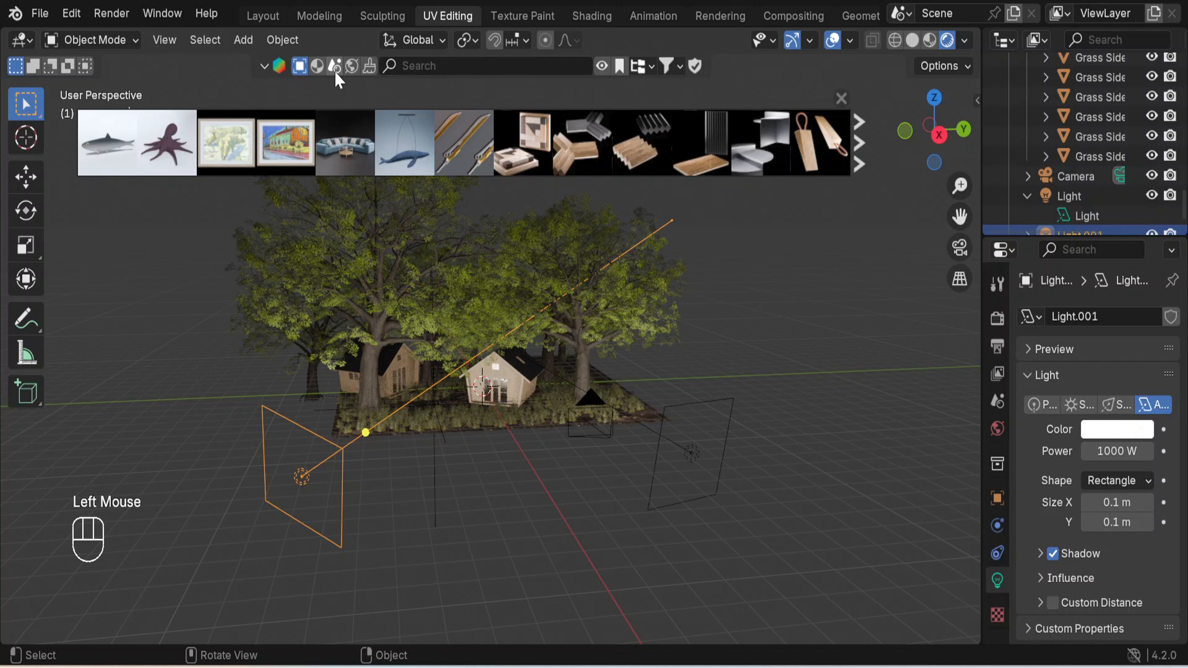
{"action": "left_click", "coordinate": [352, 67]}
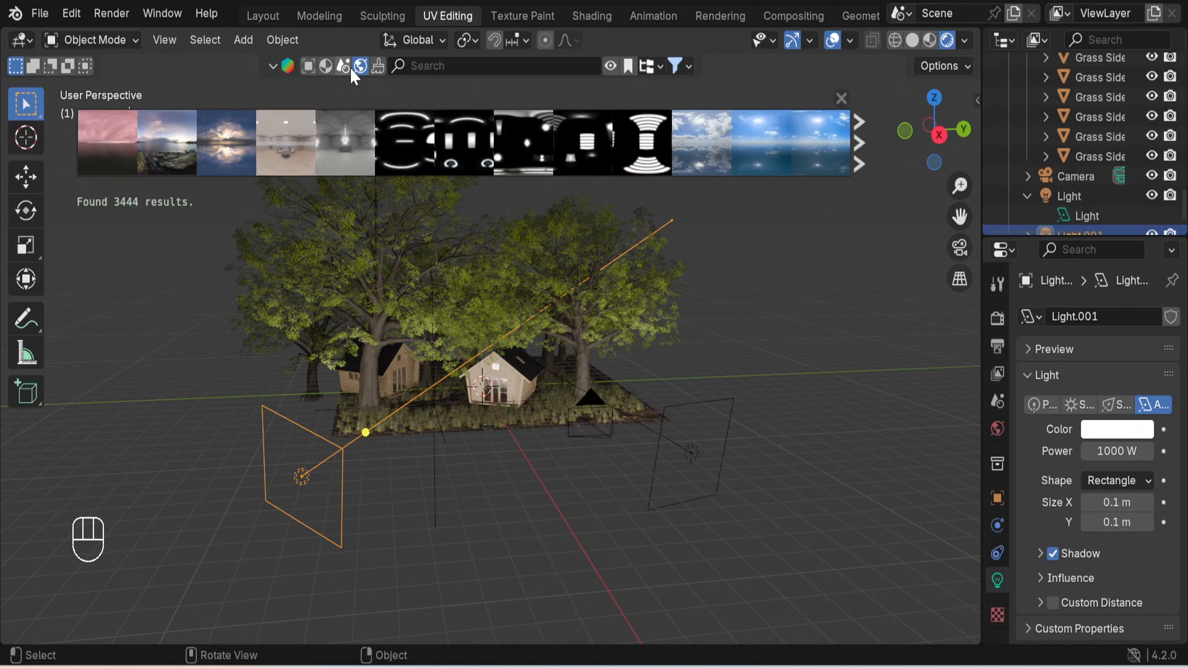
{"action": "mouse_move", "coordinate": [219, 137]}
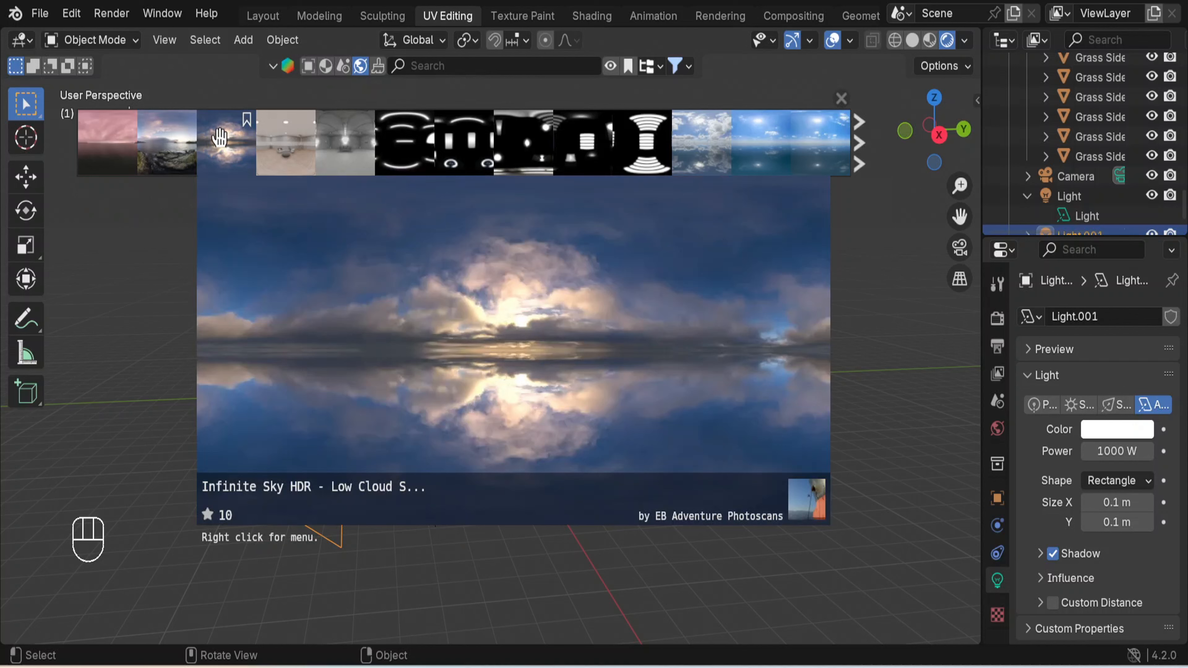
{"action": "mouse_move", "coordinate": [111, 141]}
{"action": "left_click", "coordinate": [228, 150]}
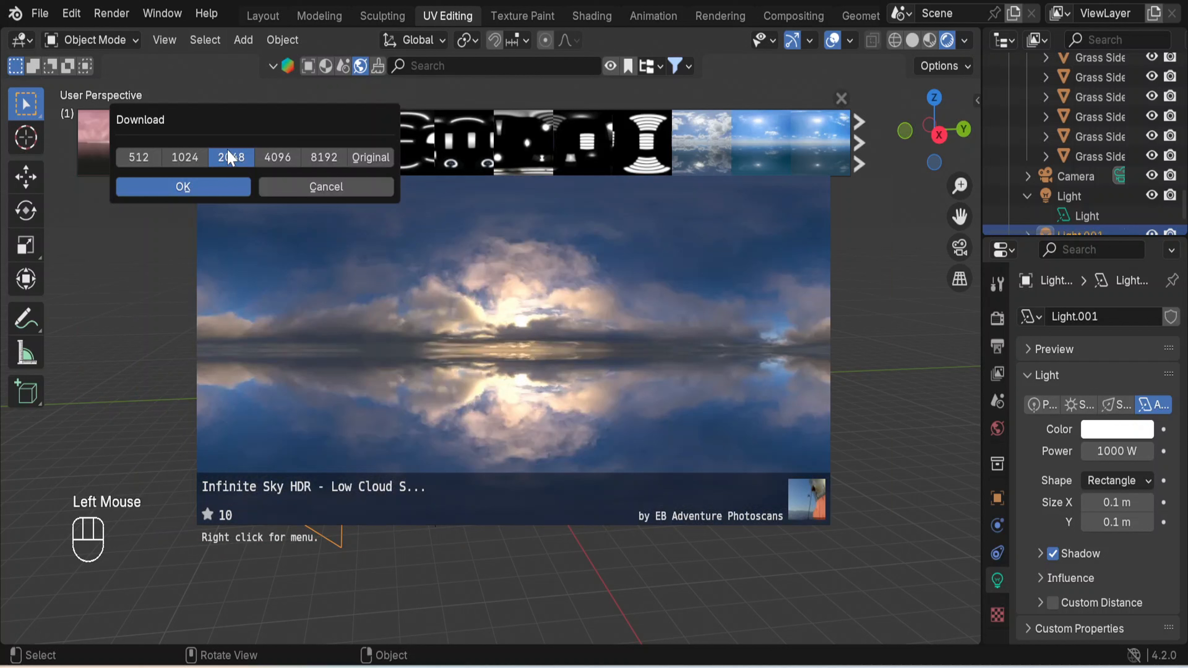
{"action": "left_click", "coordinate": [204, 187]}
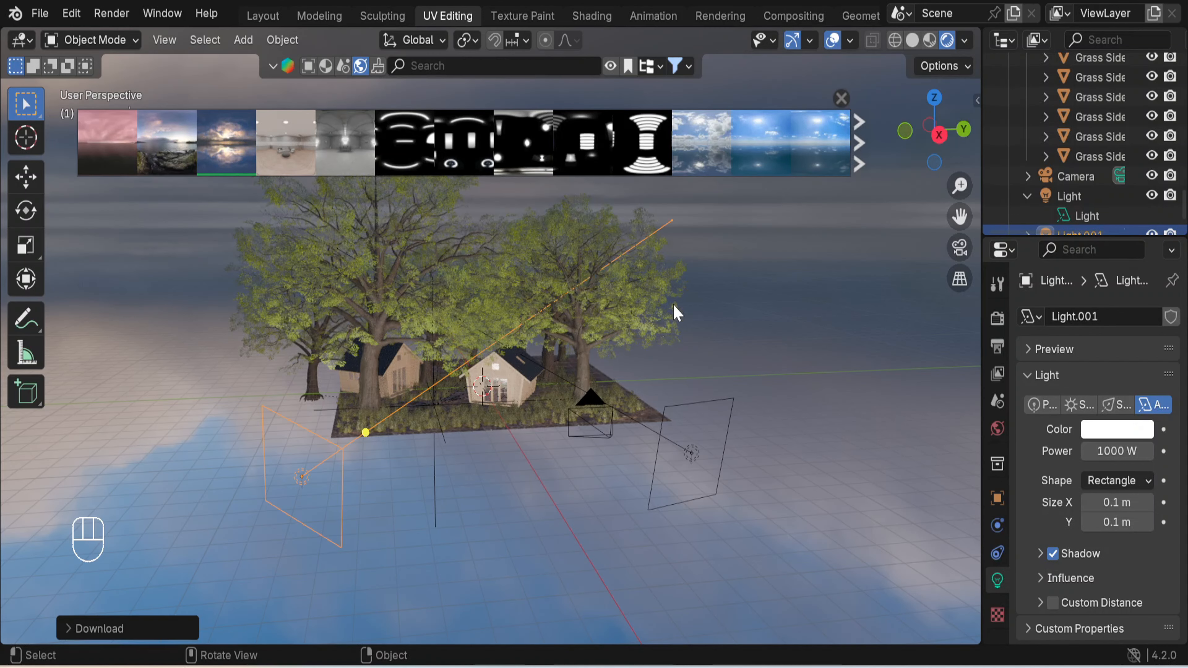
{"action": "left_click", "coordinate": [841, 98]}
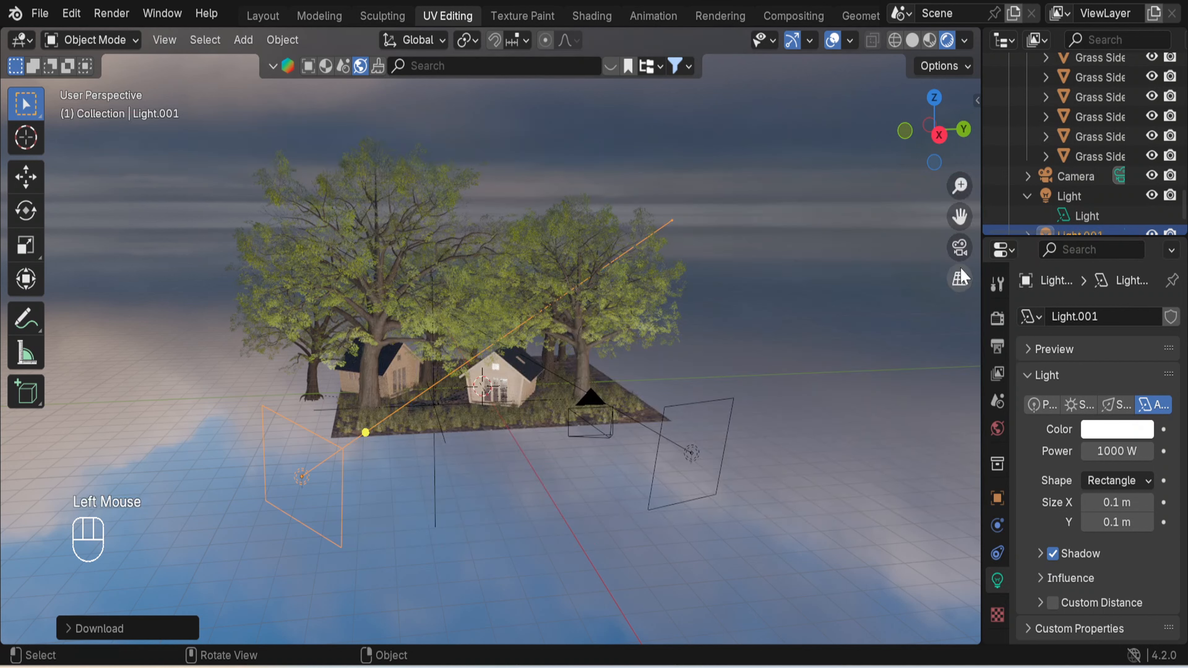
- Examine the houses and trees under the cloudy sky HDR, comparing the camera view with a slightly orbited view
{"action": "left_click", "coordinate": [960, 249]}
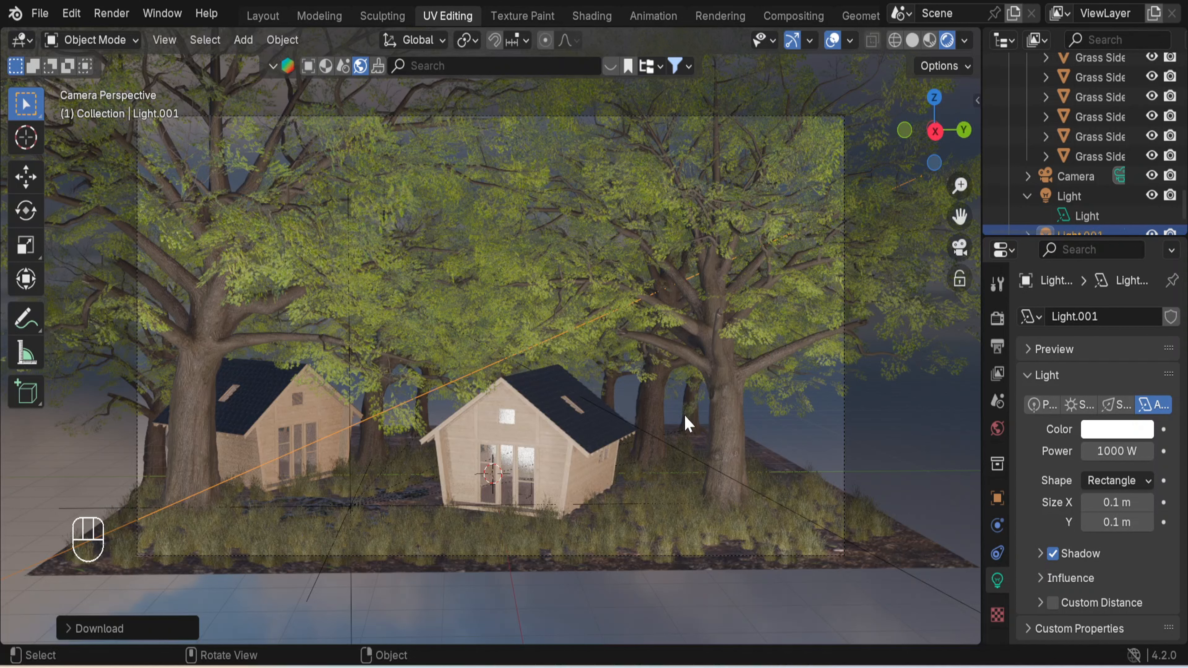
{"action": "middle_click_drag", "start_coordinate": [684, 400], "coordinate": [684, 413]}
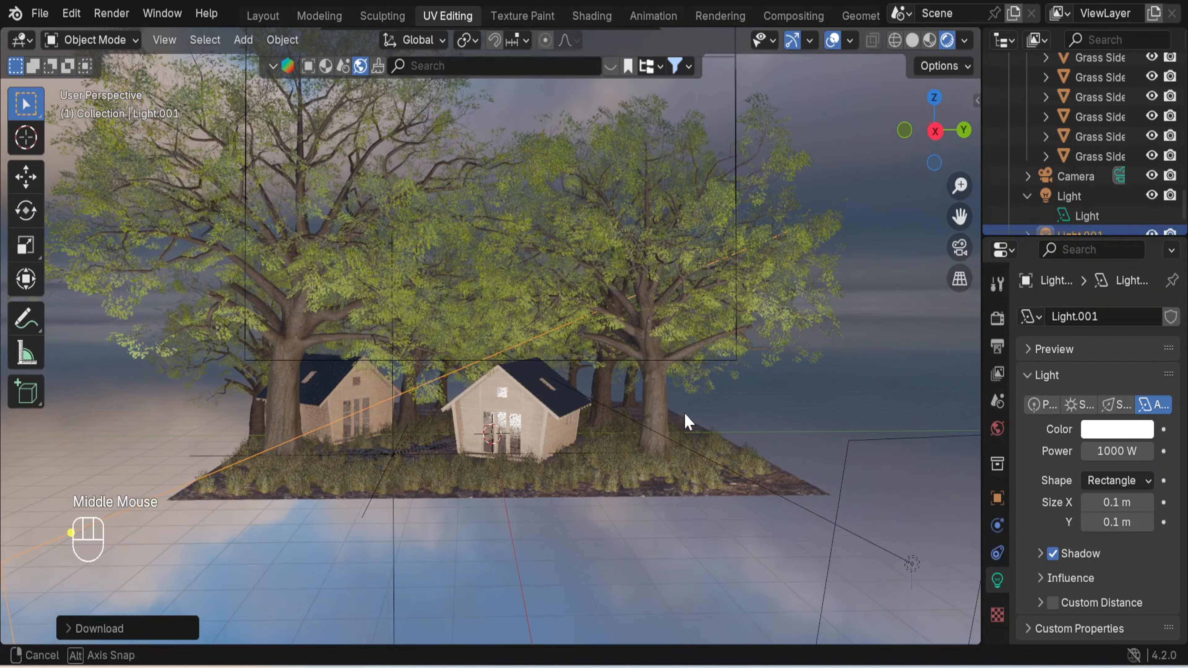
{"action": "left_click", "coordinate": [959, 247]}
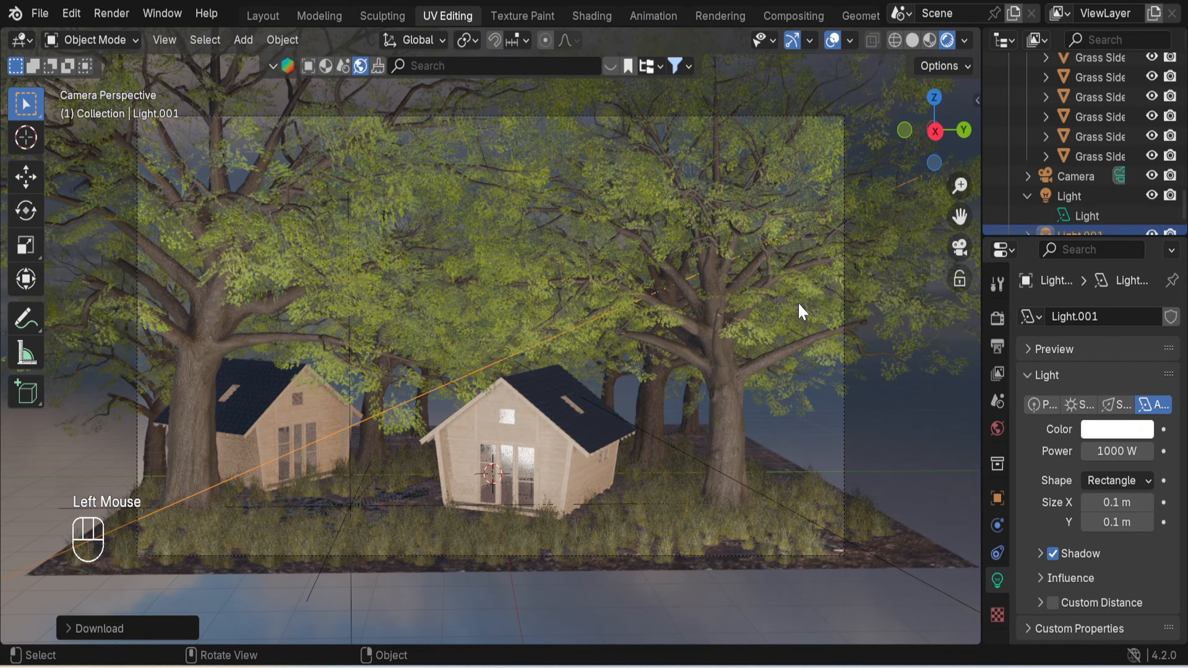
{"action": "middle_click_drag", "start_coordinate": [507, 308], "coordinate": [501, 298]}
{"action": "left_click", "coordinate": [950, 243]}
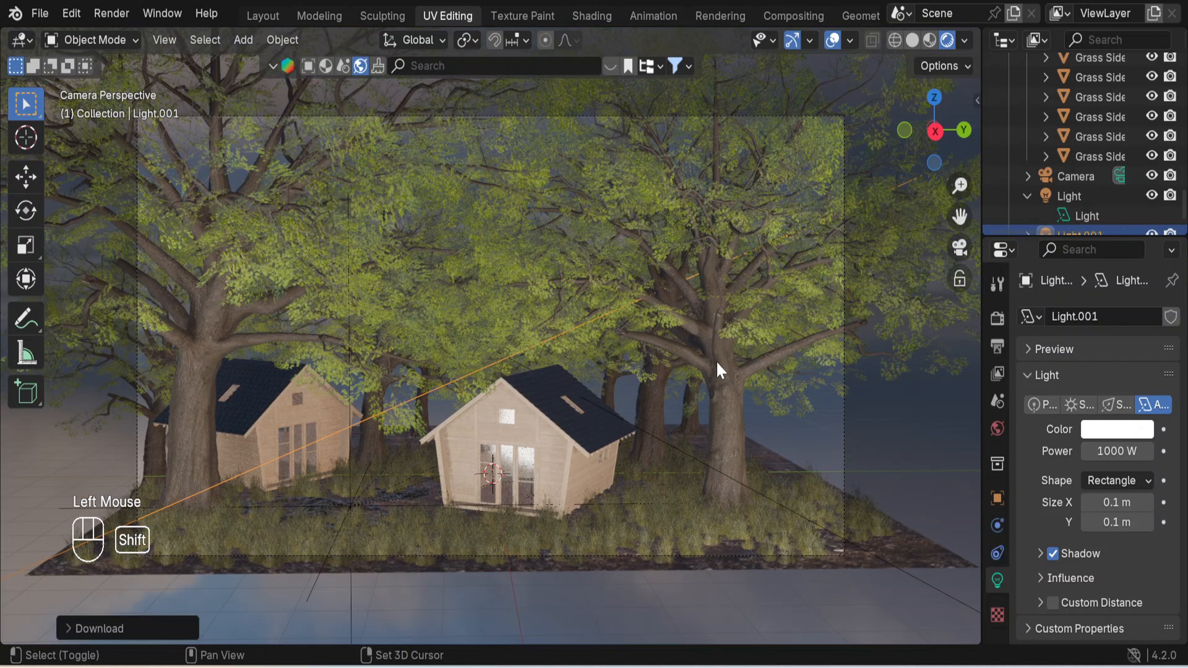
{"action": "middle_click_drag", "start_coordinate": [718, 369], "coordinate": [656, 414], "text": "shift"}
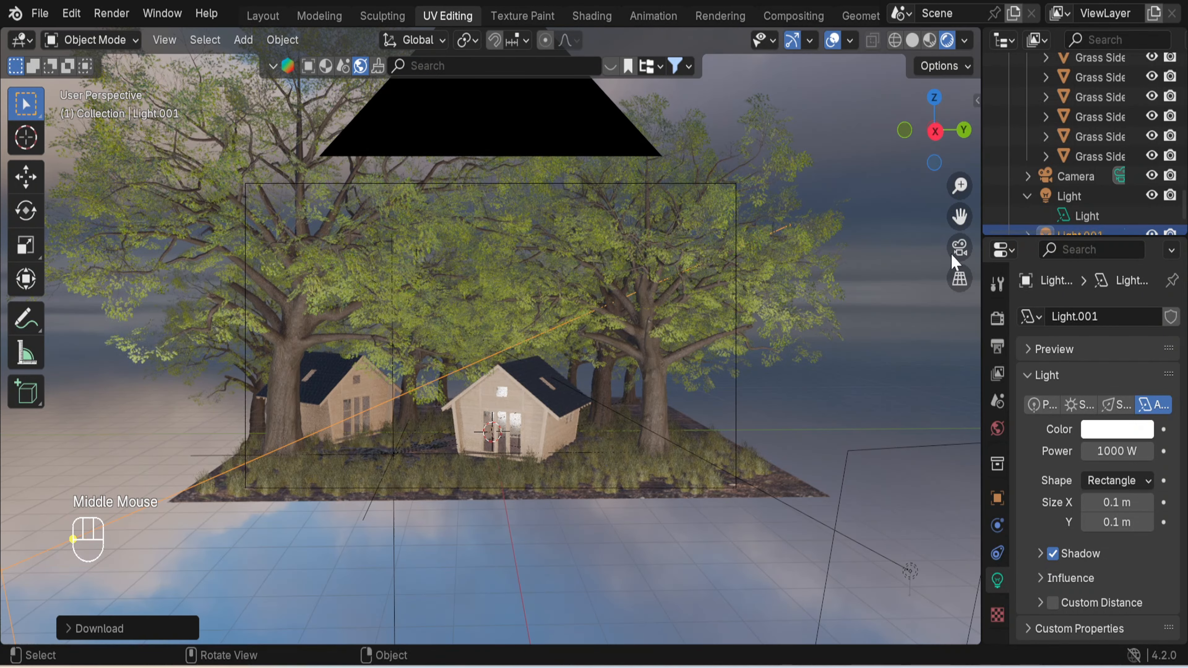
{"action": "left_click", "coordinate": [959, 248]}
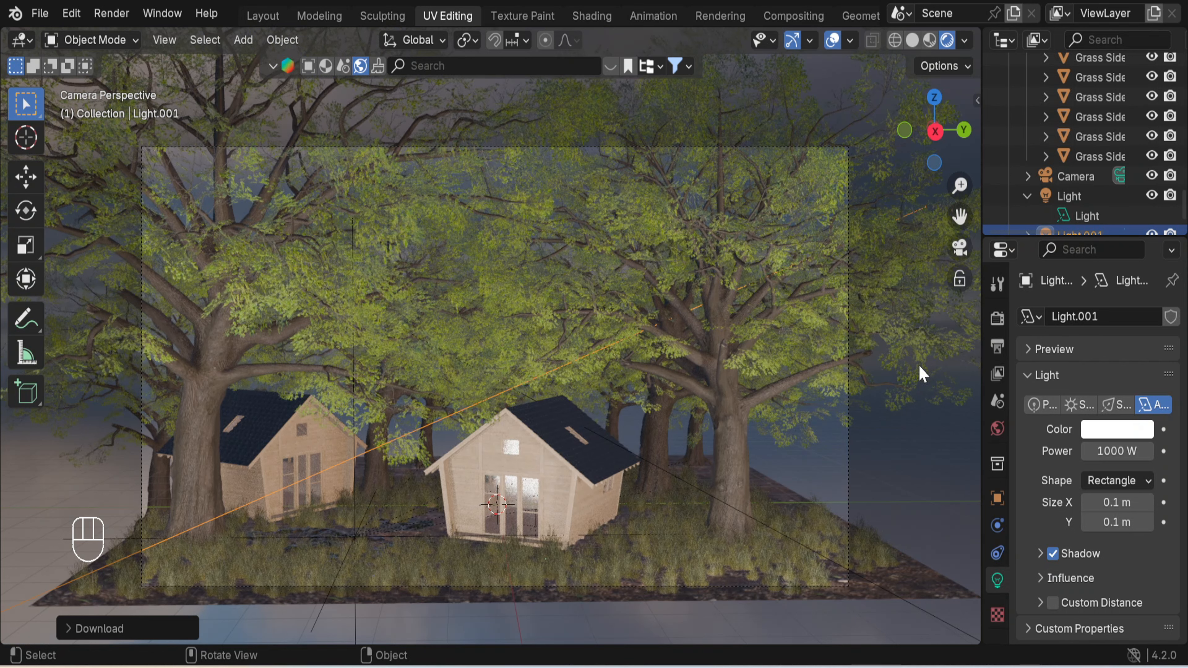
- Replace the environment with the "Park Winter Sunset Twilight Sky" HDR from the asset library, checking its backdrop around the plot
{"action": "left_click", "coordinate": [361, 66]}
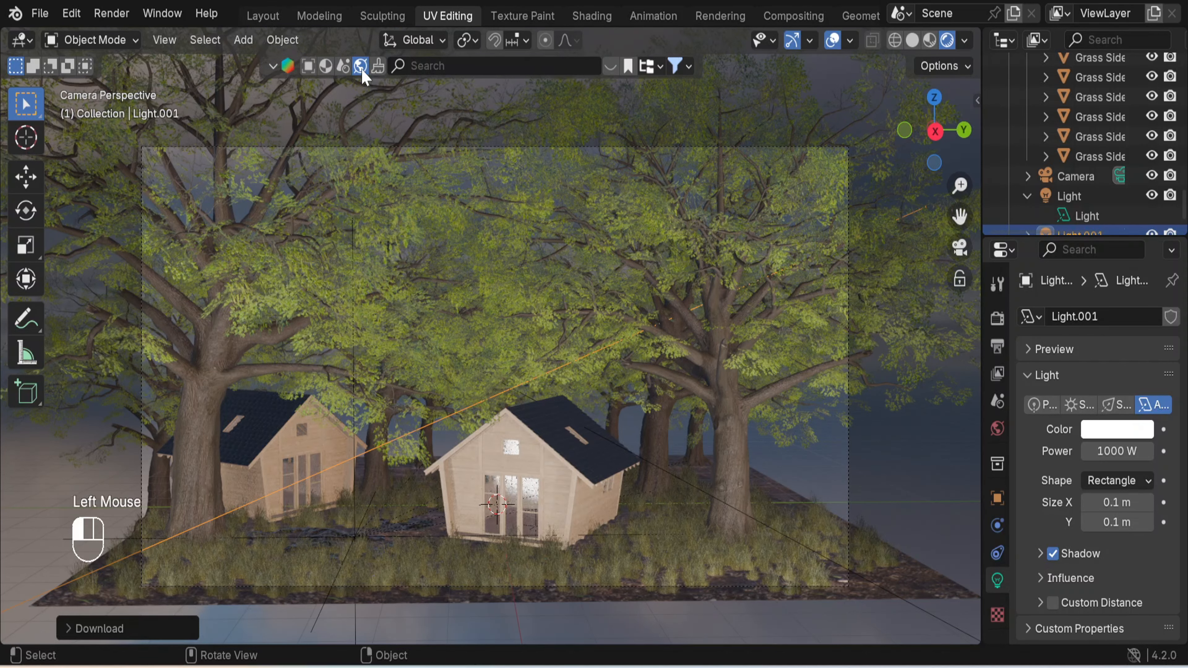
{"action": "double_click", "coordinate": [611, 66]}
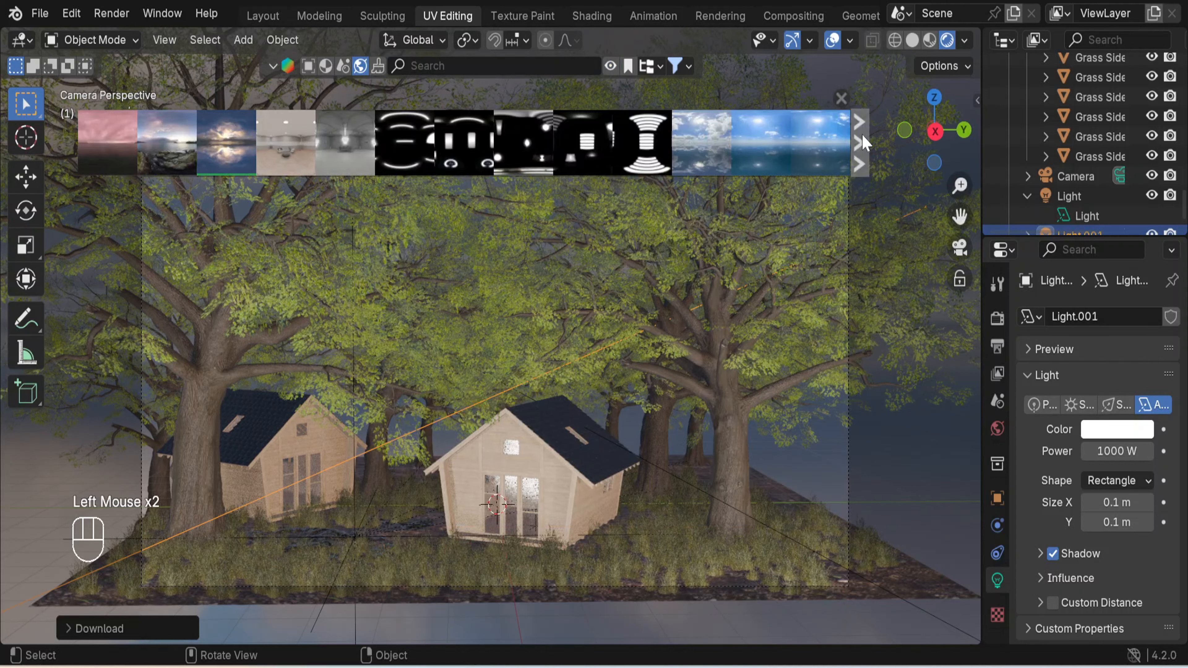
{"action": "left_click", "coordinate": [862, 138]}
{"action": "left_click", "coordinate": [861, 142]}
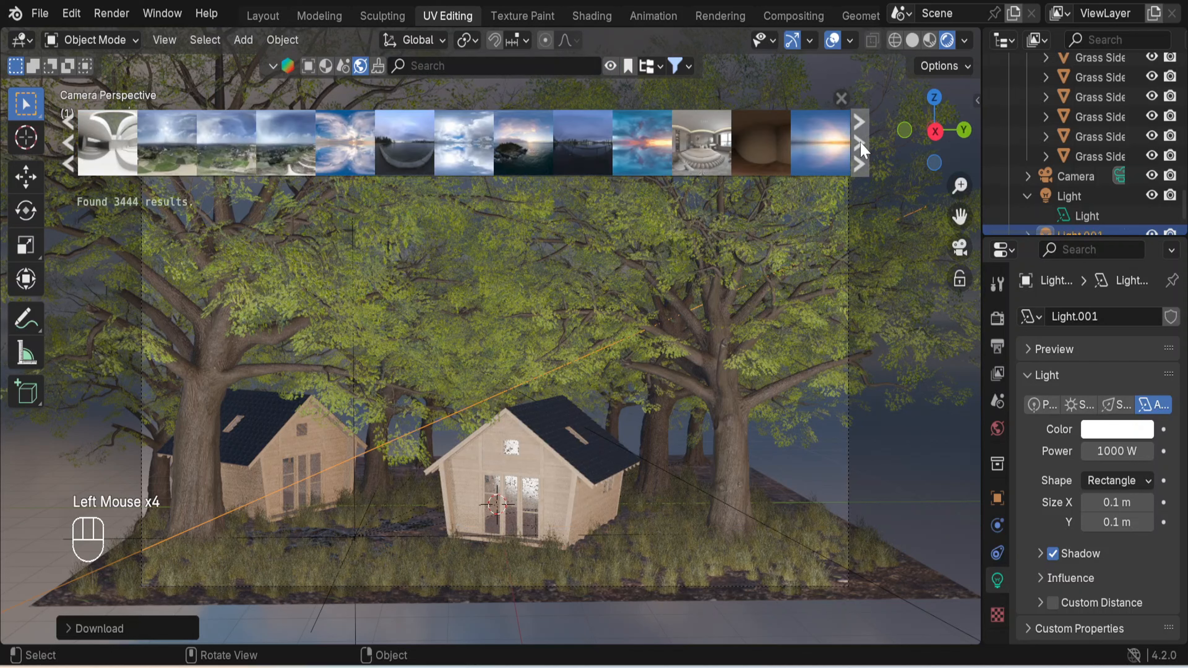
{"action": "left_click", "coordinate": [861, 145]}
{"action": "left_click", "coordinate": [862, 145]}
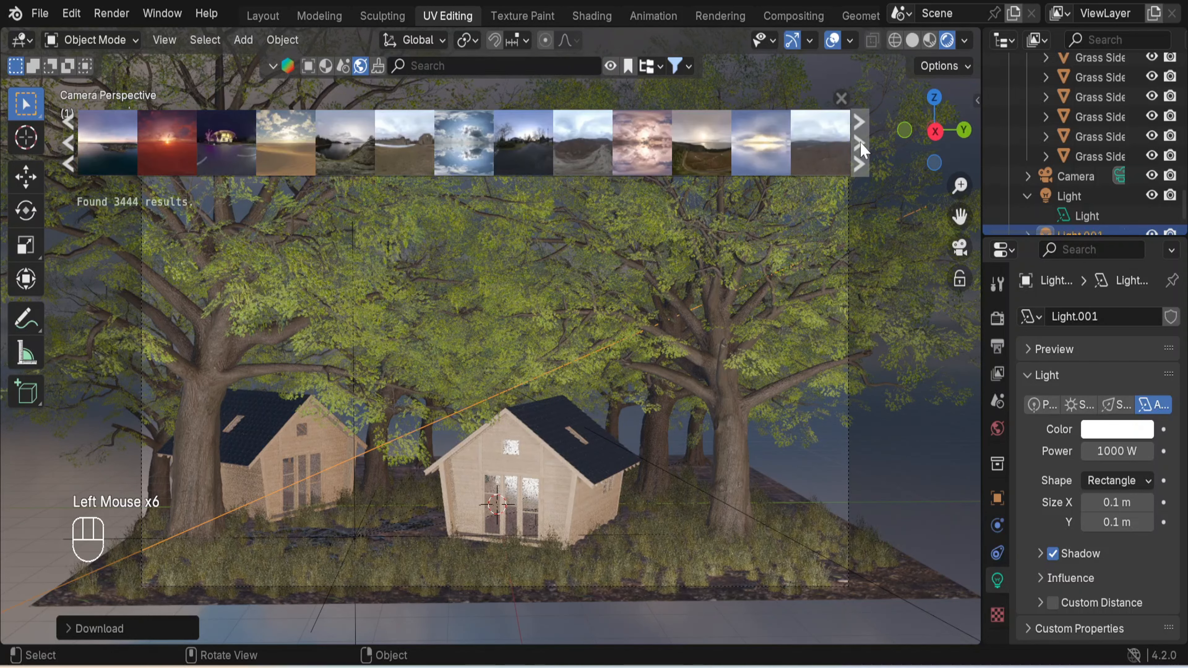
{"action": "left_click", "coordinate": [862, 149]}
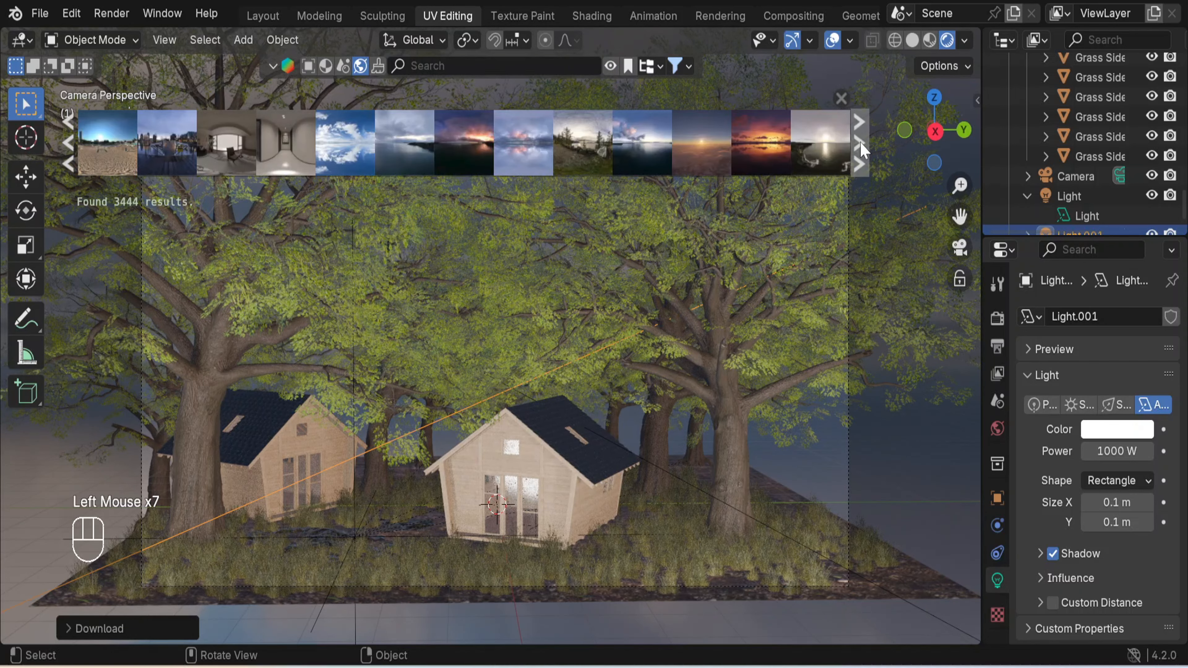
{"action": "left_click", "coordinate": [862, 149]}
{"action": "left_click", "coordinate": [862, 149]}
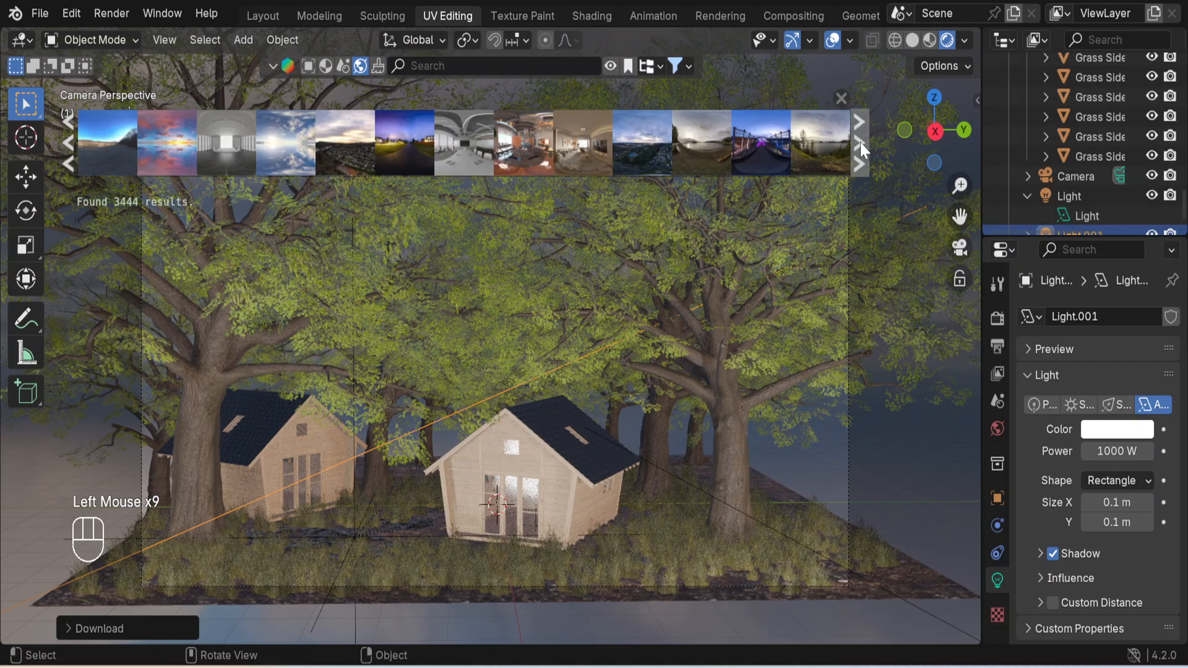
{"action": "left_click", "coordinate": [861, 149]}
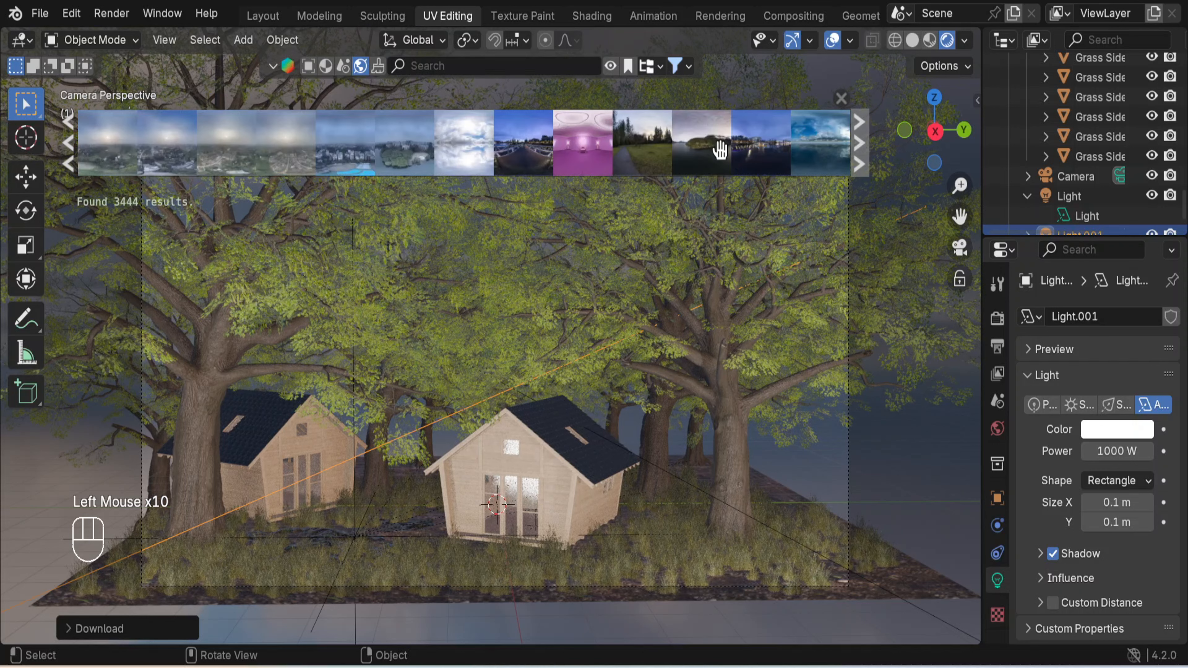
{"action": "mouse_move", "coordinate": [653, 147]}
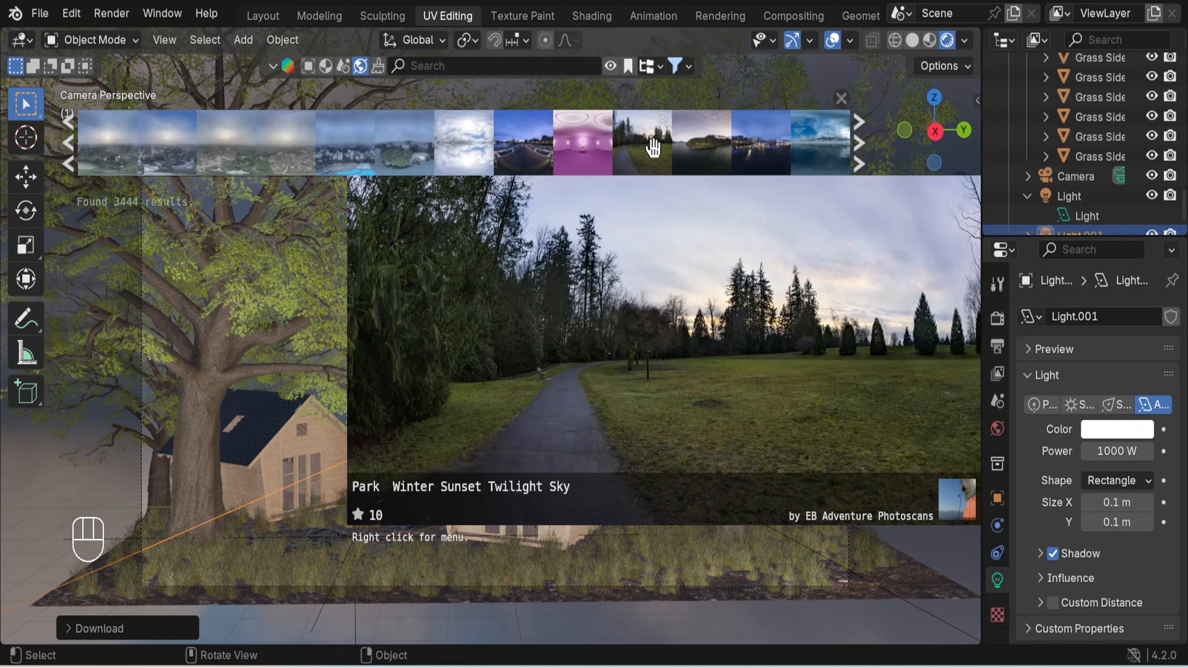
{"action": "left_click", "coordinate": [653, 147]}
{"action": "left_click", "coordinate": [624, 192]}
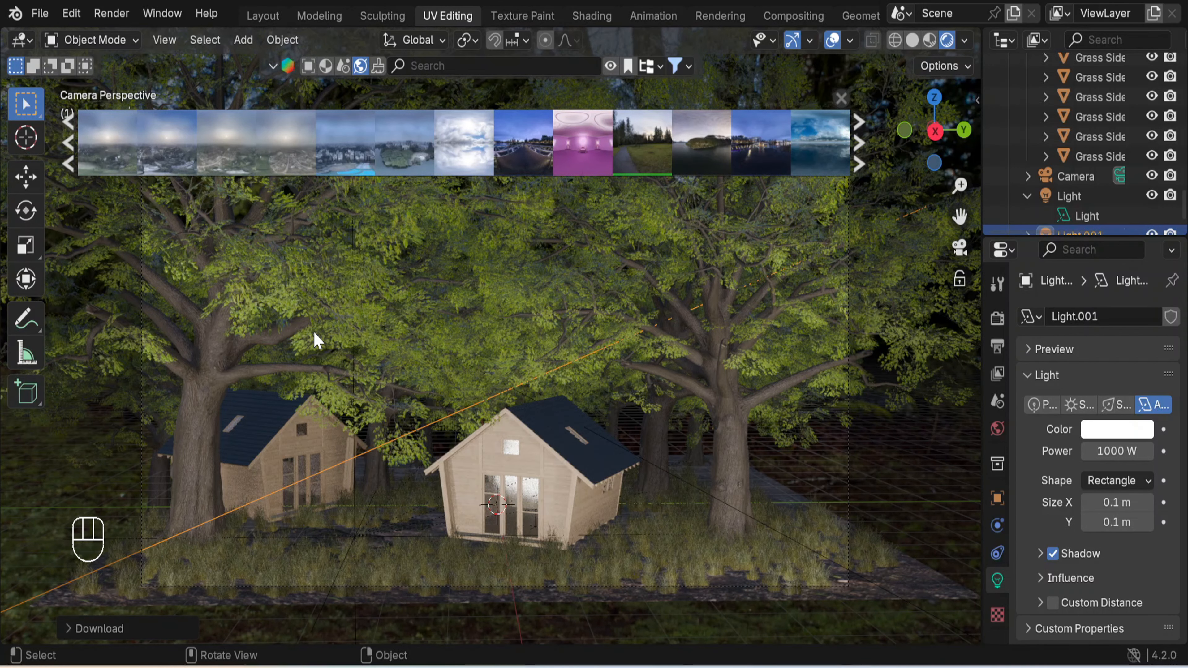
{"action": "mouse_move", "coordinate": [617, 414]}
{"action": "middle_mouse_down"}
{"action": "mouse_move", "coordinate": [608, 398]}
{"action": "mouse_move", "coordinate": [622, 431]}
{"action": "mouse_move", "coordinate": [602, 403]}
{"action": "middle_mouse_up"}
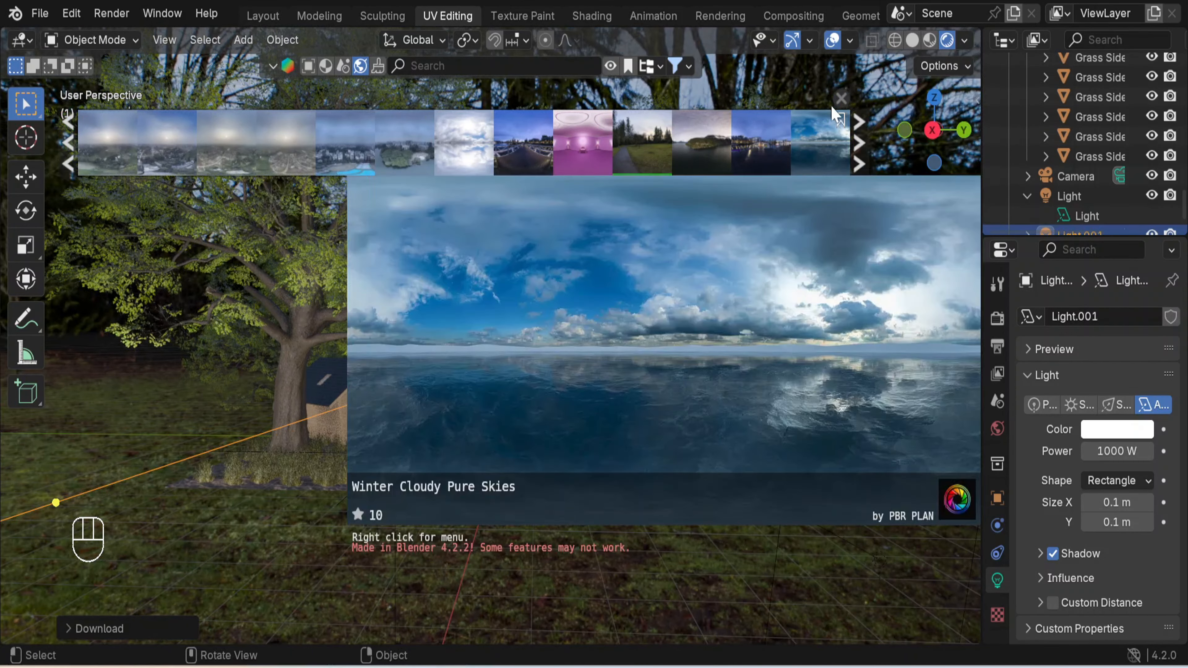
{"action": "left_click", "coordinate": [840, 98]}
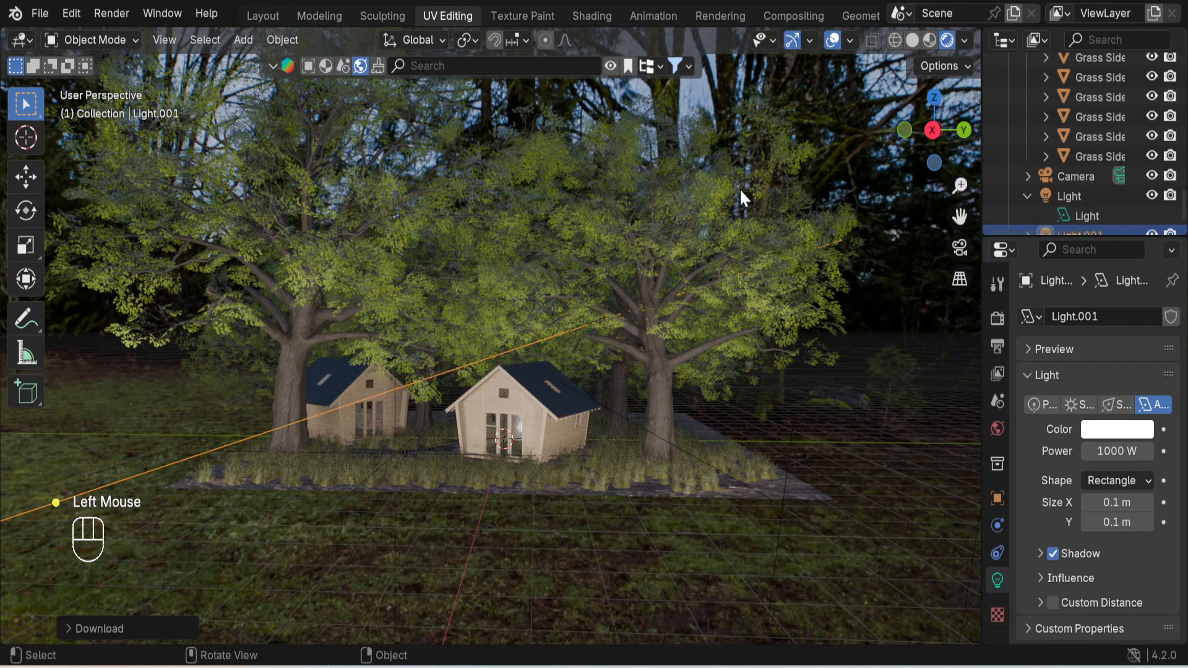
- Hide the ground plane under the grass and houses, working from the camera view
{"action": "left_click", "coordinate": [959, 248]}
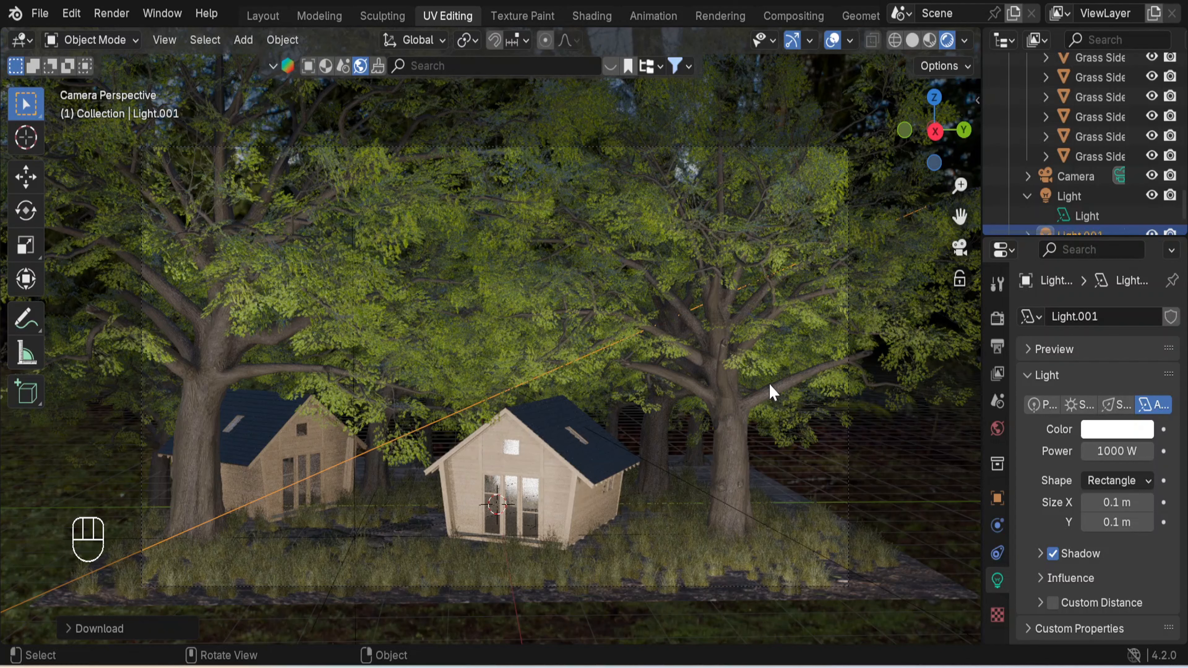
{"action": "left_click", "coordinate": [919, 578]}
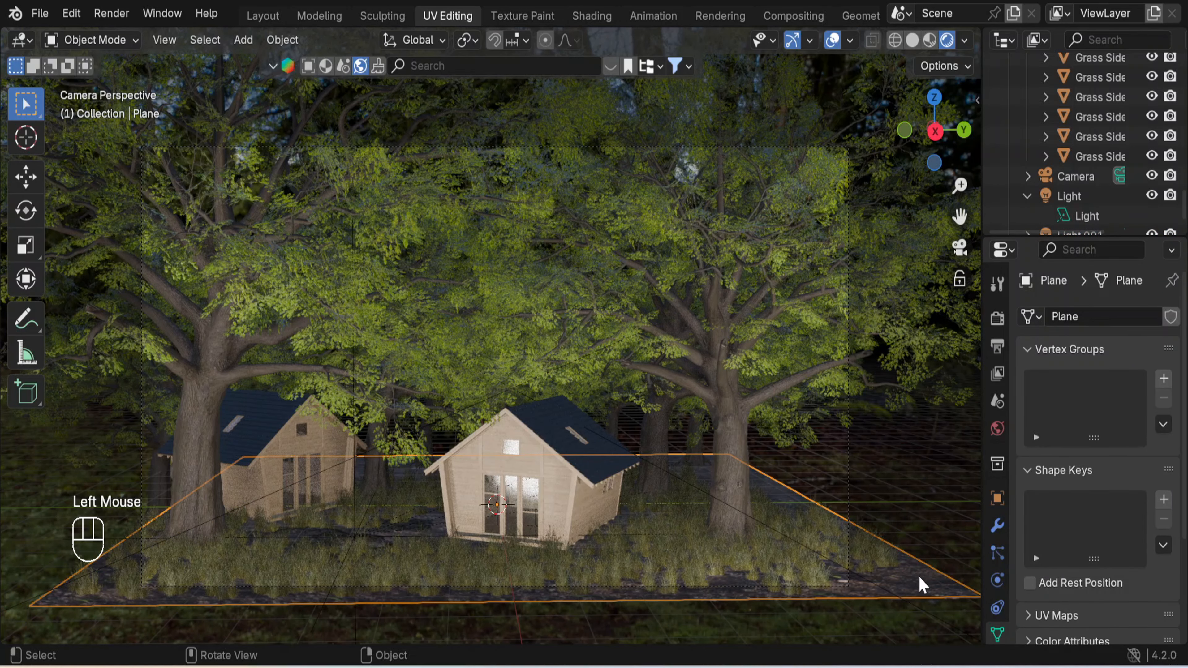
{"action": "key", "text": "h"}
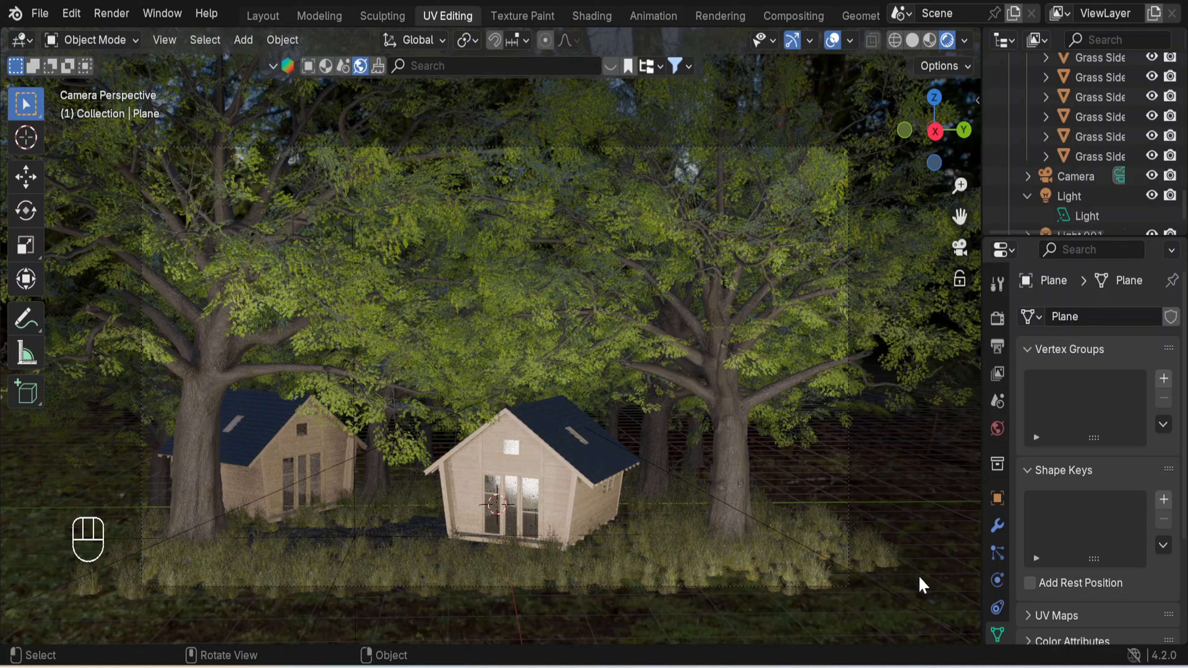
- Try hiding the floor grid in the viewport overlays, and restore it
{"action": "left_click", "coordinate": [850, 40]}
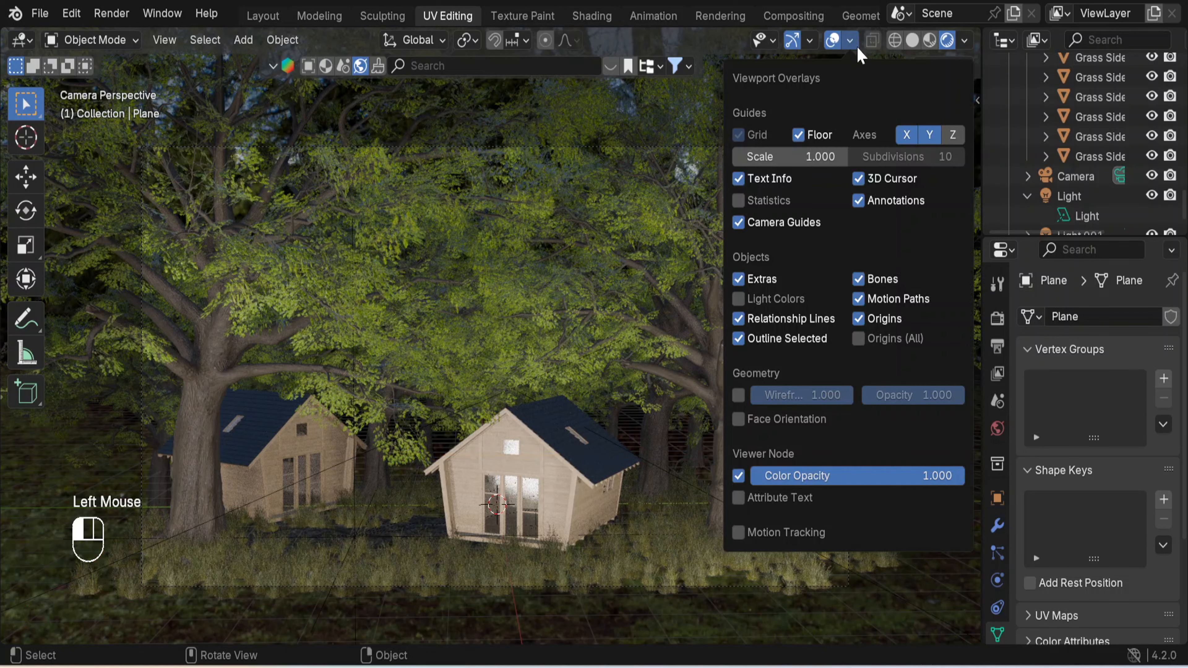
{"action": "left_click", "coordinate": [798, 135]}
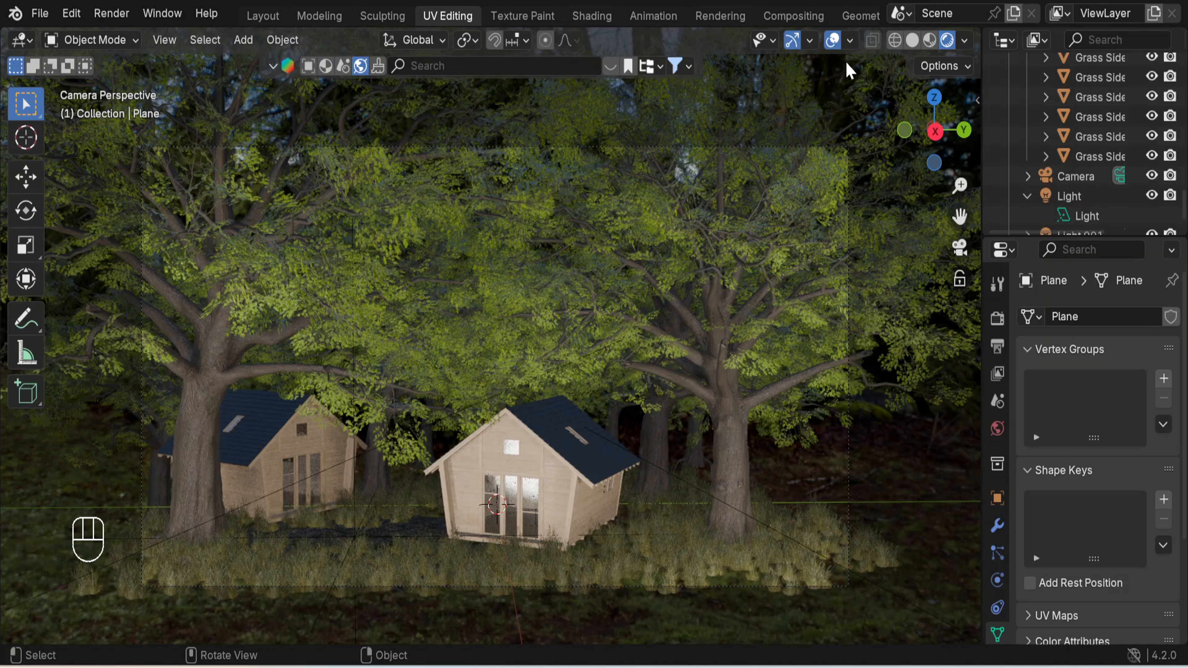
{"action": "left_click", "coordinate": [849, 42]}
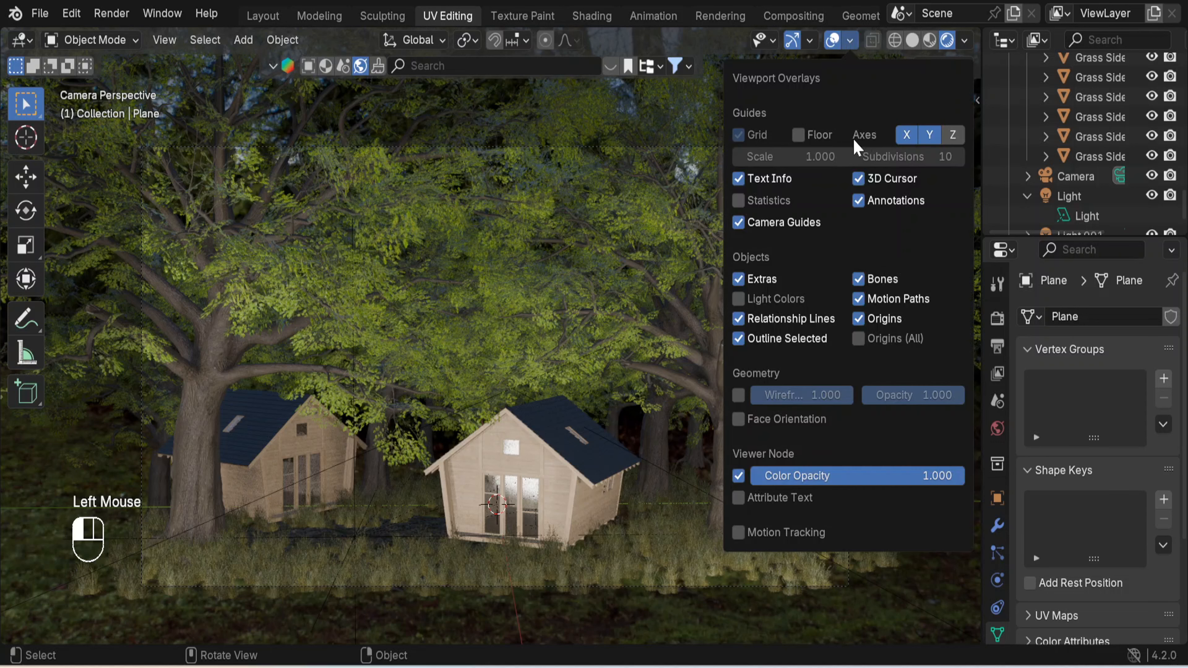
{"action": "left_click", "coordinate": [798, 135]}
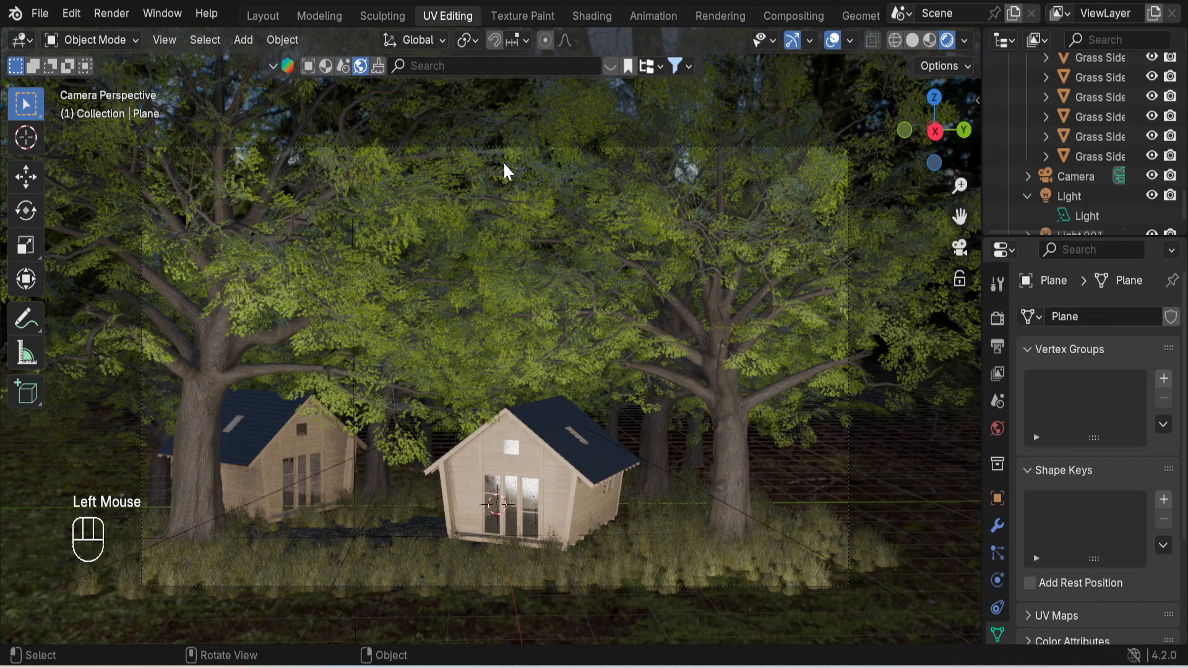
- Browse the HDR asset library and search it for "forest"
{"action": "left_click", "coordinate": [359, 67]}
{"action": "left_click", "coordinate": [611, 66]}
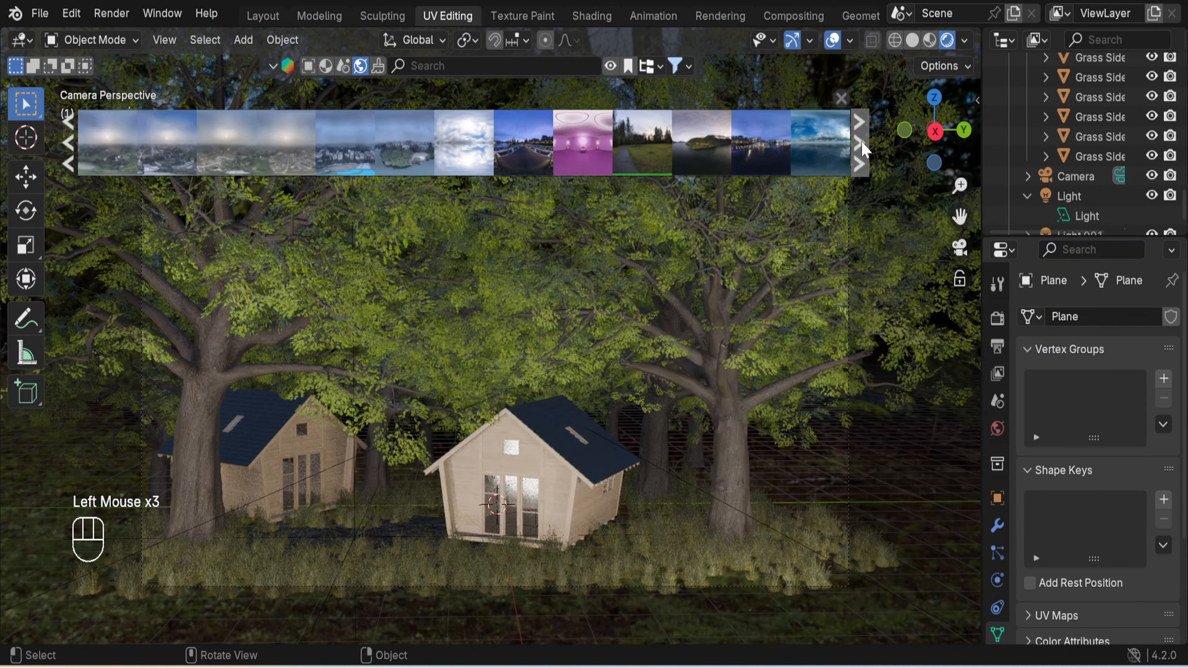
{"action": "left_click", "coordinate": [862, 147]}
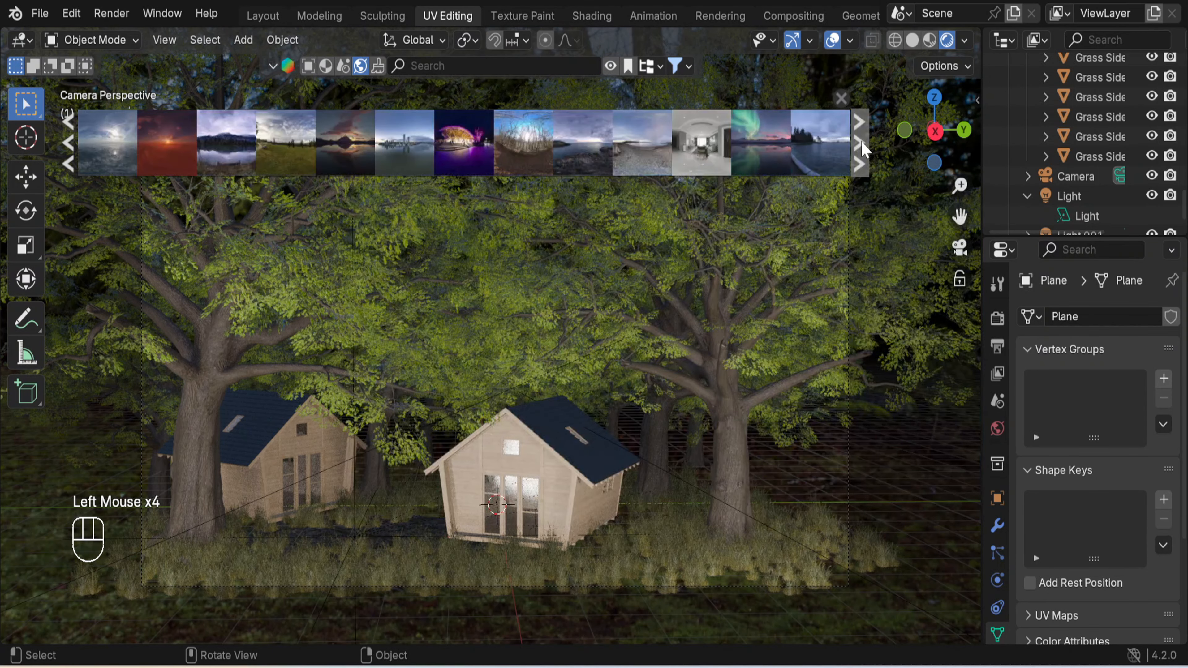
{"action": "left_click", "coordinate": [862, 147]}
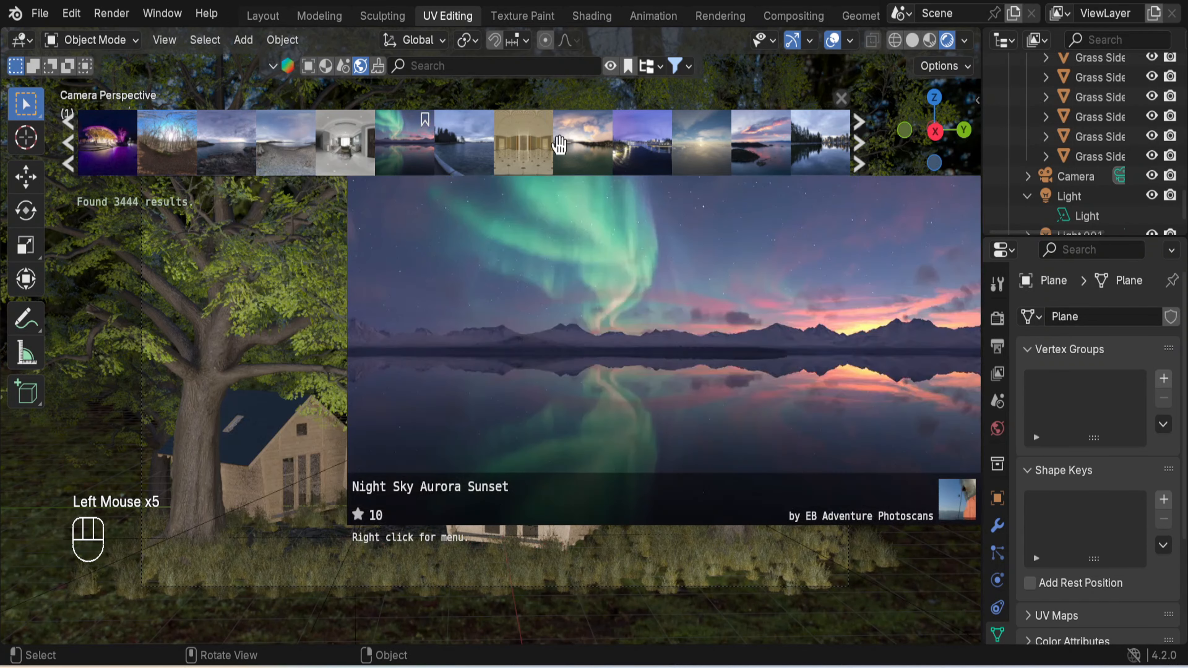
{"action": "left_click", "coordinate": [509, 66]}
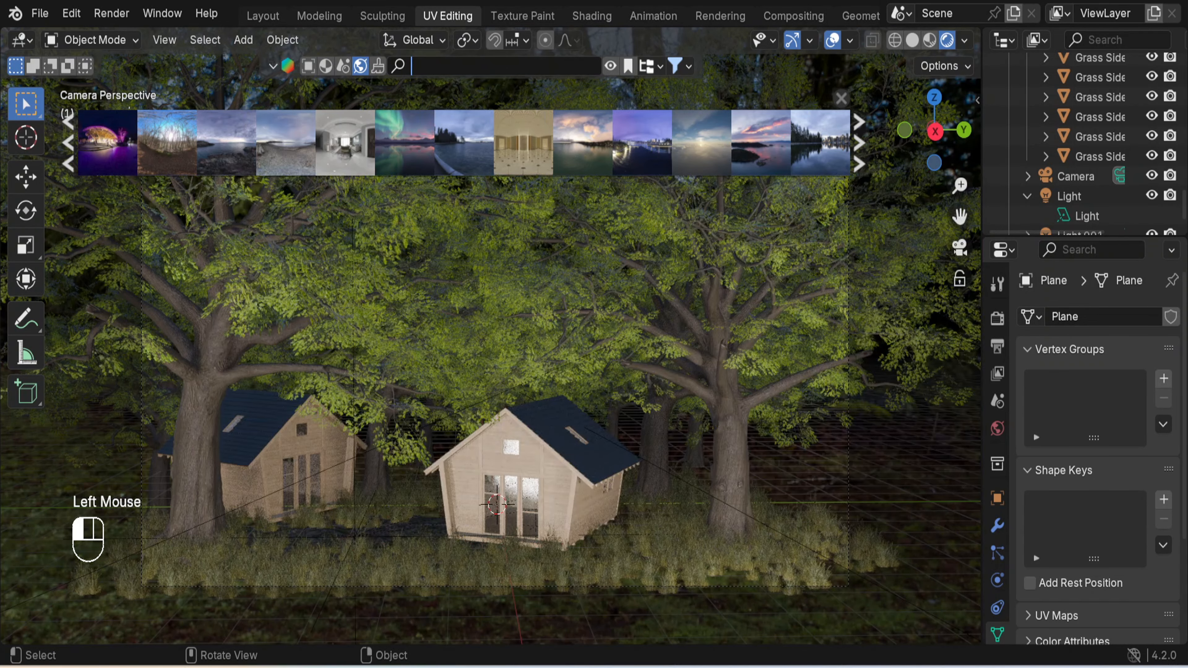
{"action": "type", "text": "forest"}
{"action": "key", "text": "Return"}
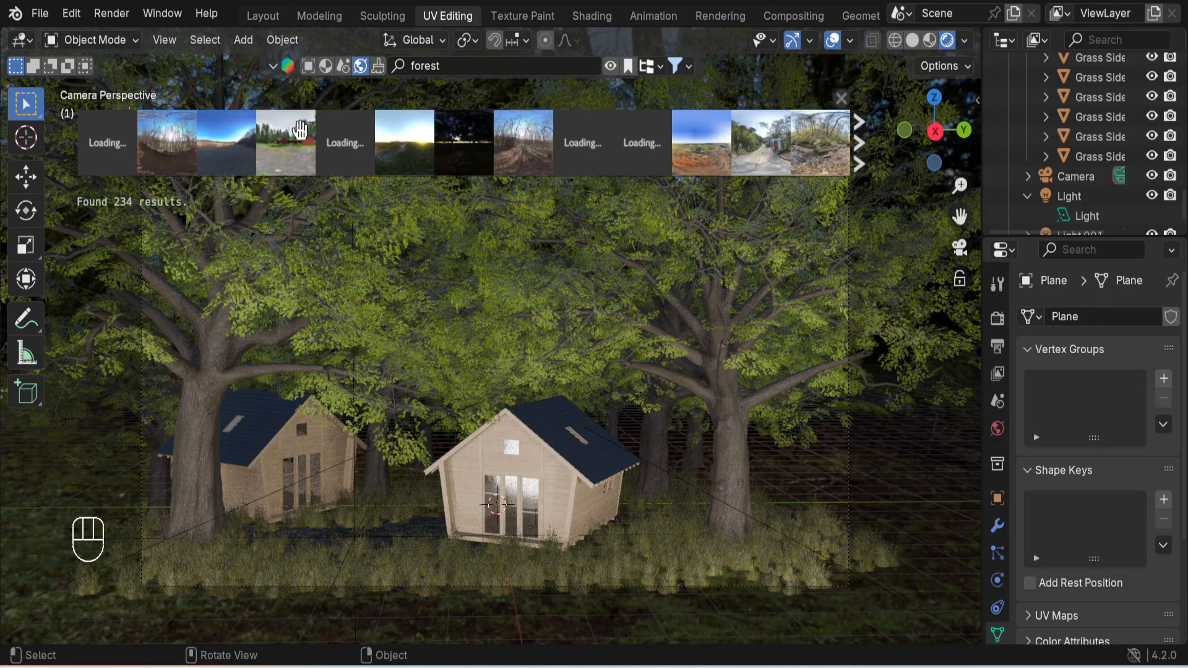
- Load the "Forest Nature" HDR at 2048 resolution as the scene environment and close the asset results
{"action": "mouse_move", "coordinate": [273, 137]}
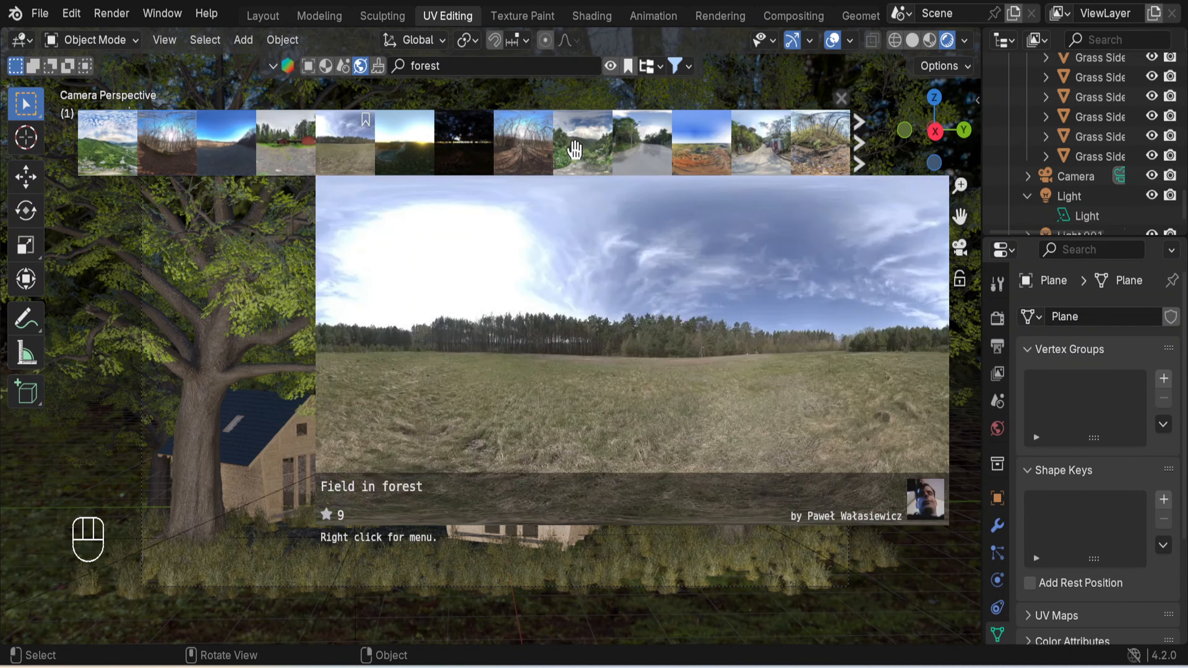
{"action": "mouse_move", "coordinate": [577, 150]}
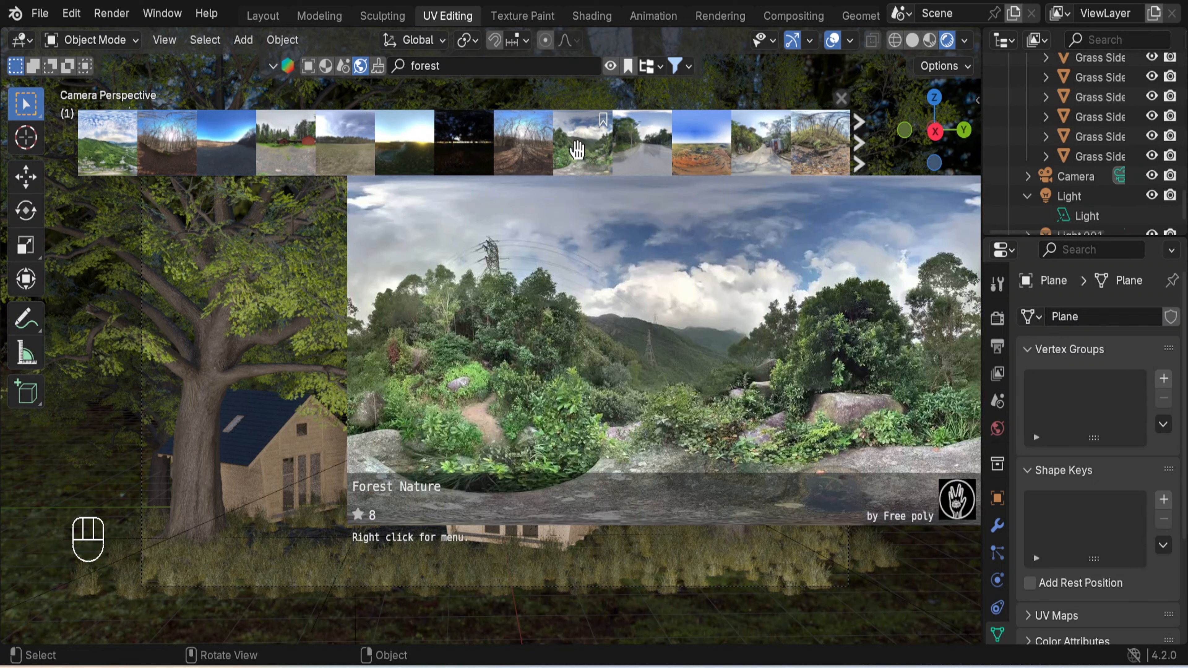
{"action": "left_click_drag", "start_coordinate": [577, 150], "coordinate": [458, 322]}
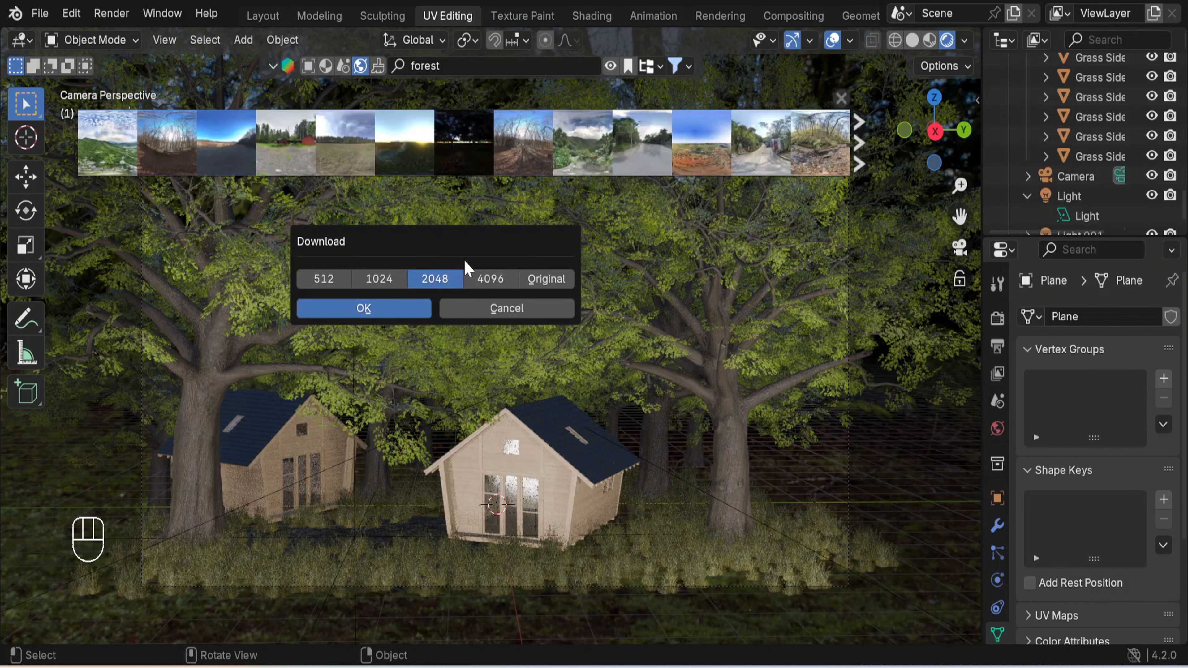
{"action": "left_click", "coordinate": [401, 312]}
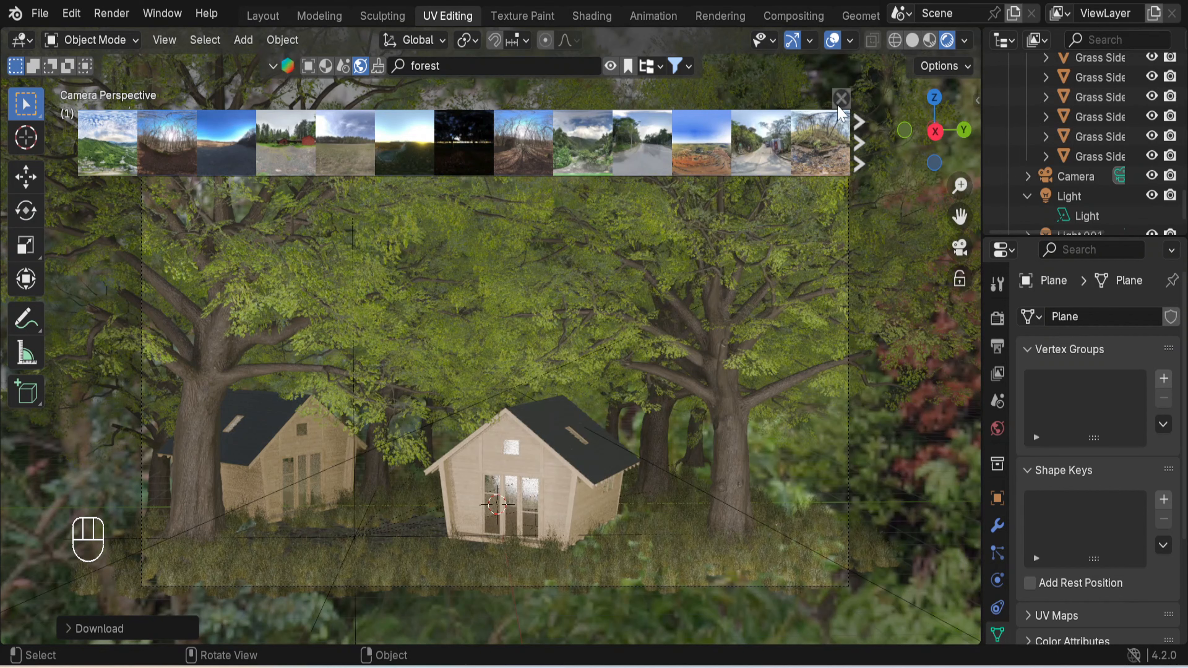
{"action": "left_click", "coordinate": [840, 104]}
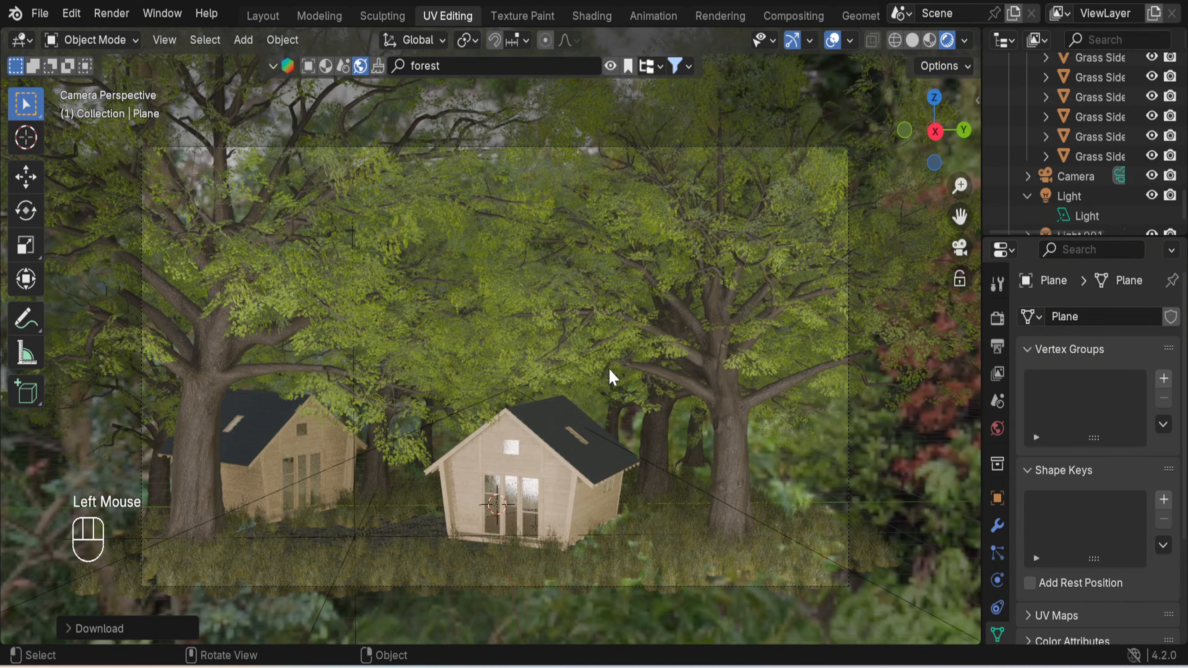
- Lock the camera to the view and reframe it slightly farther back so the houses and oaks fill the frame
{"action": "scroll", "coordinate": [612, 377], "scroll_direction": "down", "scroll_amount": 2}
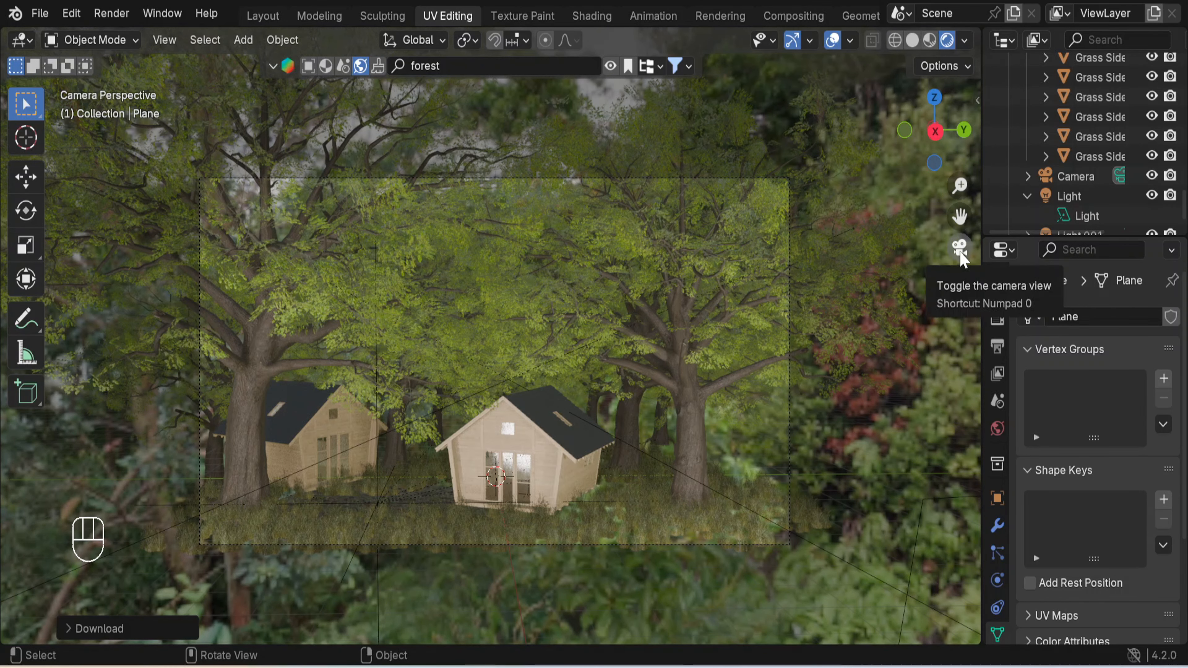
{"action": "scroll", "coordinate": [756, 325], "scroll_direction": "up", "scroll_amount": 1}
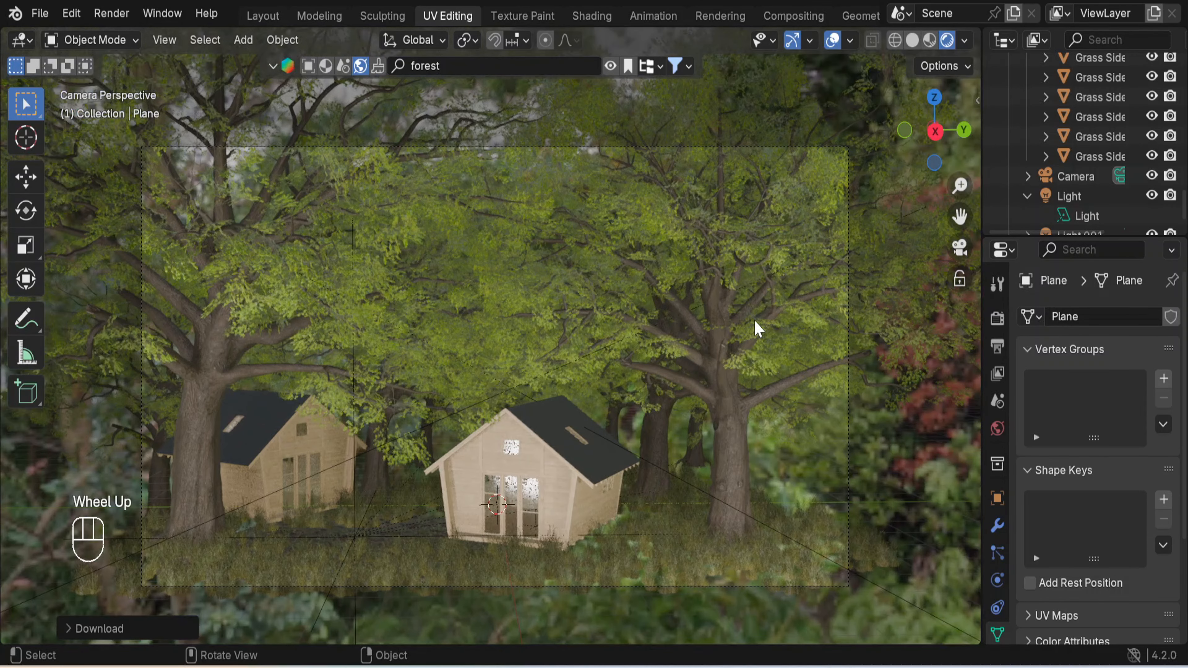
{"action": "scroll", "coordinate": [756, 328], "scroll_direction": "up", "scroll_amount": 1}
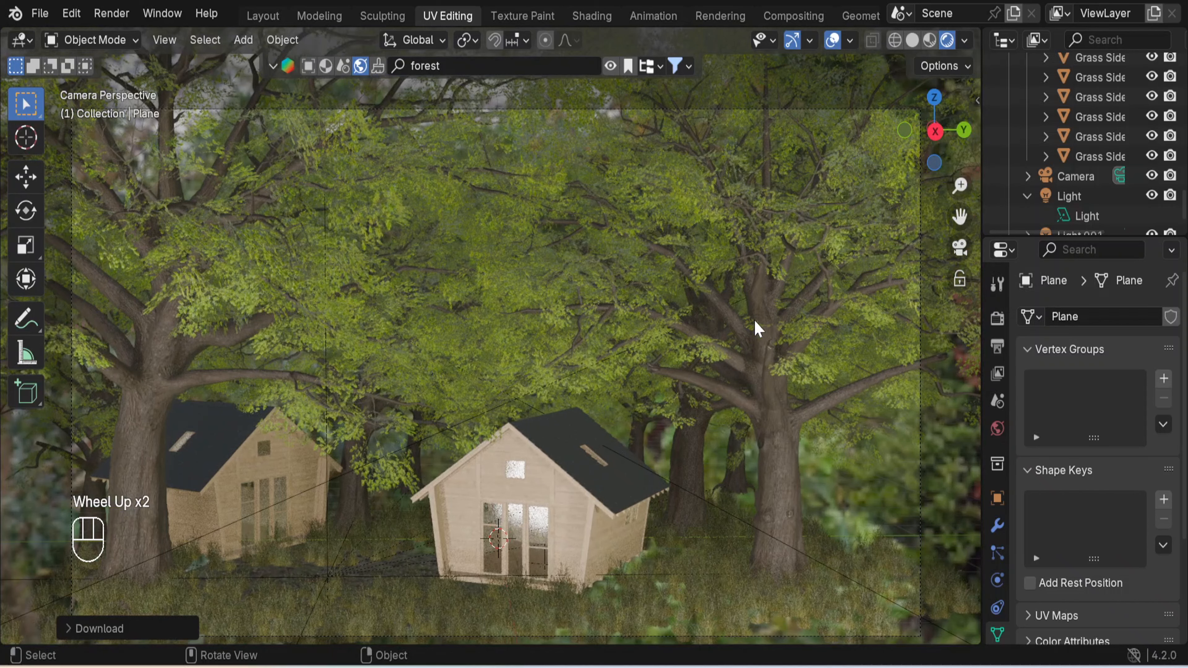
{"action": "left_click", "coordinate": [960, 280]}
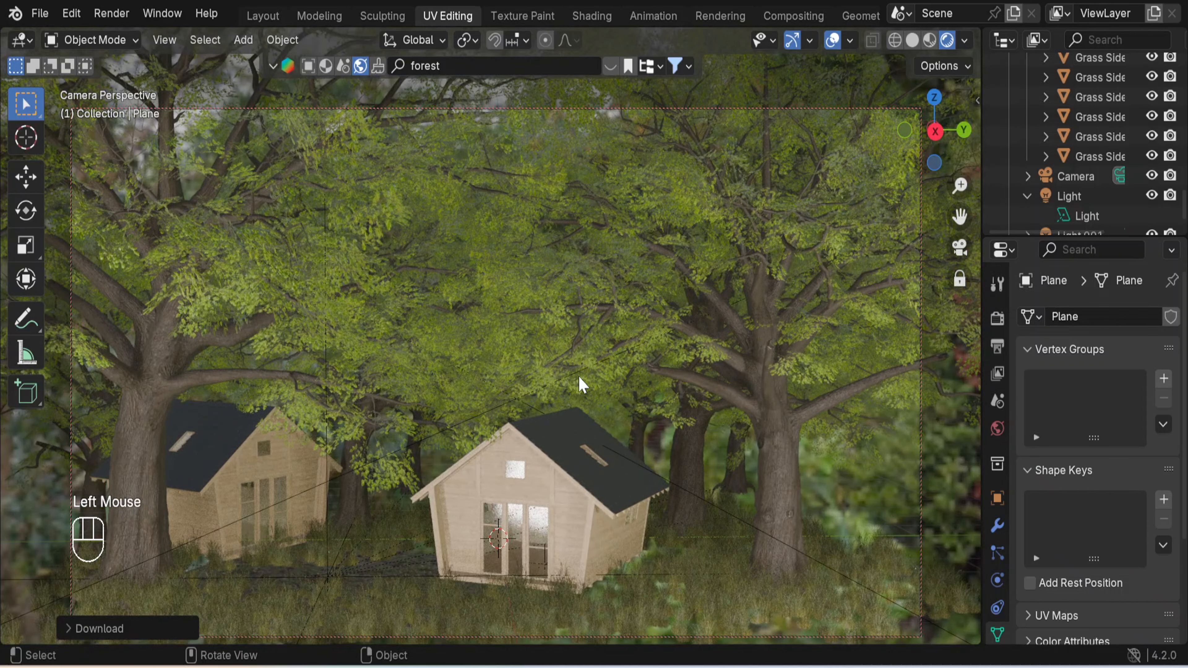
{"action": "scroll", "coordinate": [581, 384], "scroll_direction": "down", "scroll_amount": 1}
{"action": "scroll", "coordinate": [581, 384], "scroll_direction": "down", "scroll_amount": 1}
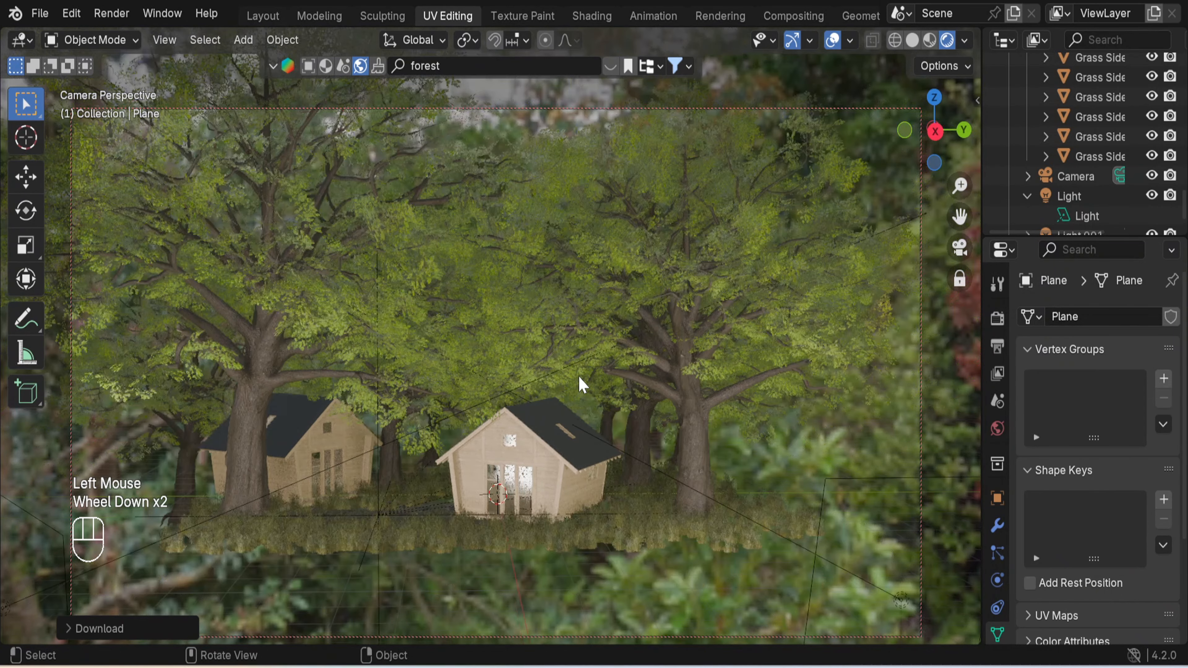
{"action": "scroll", "coordinate": [581, 385], "scroll_direction": "down", "scroll_amount": 1}
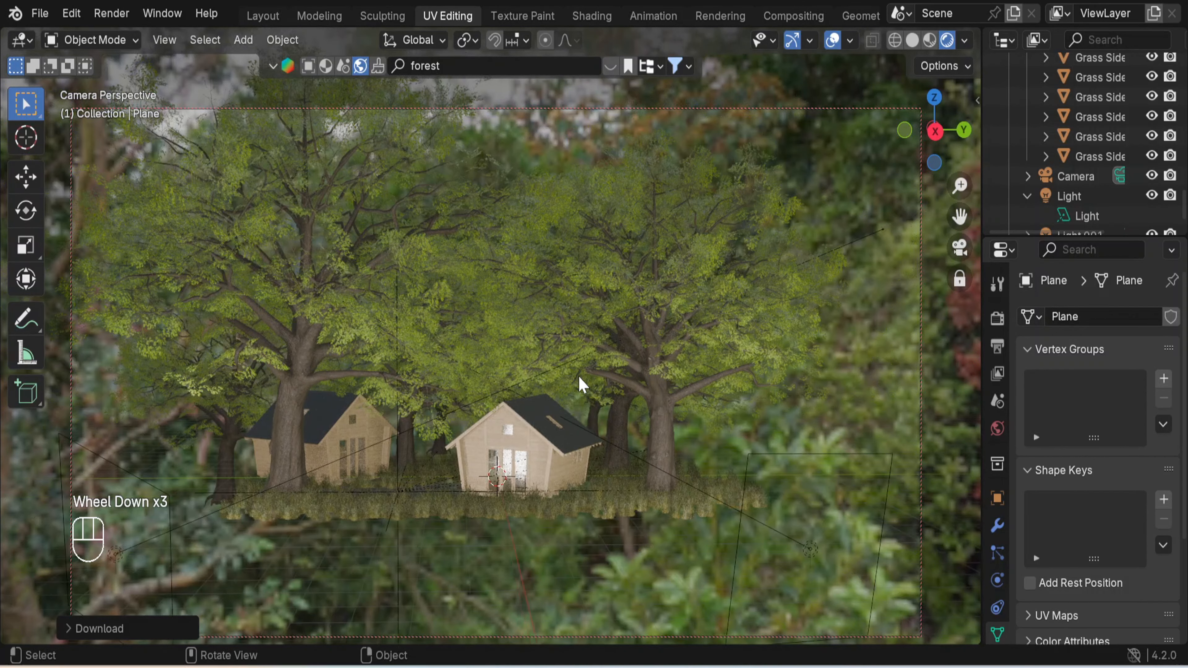
{"action": "scroll", "coordinate": [581, 385], "scroll_direction": "up", "scroll_amount": 2}
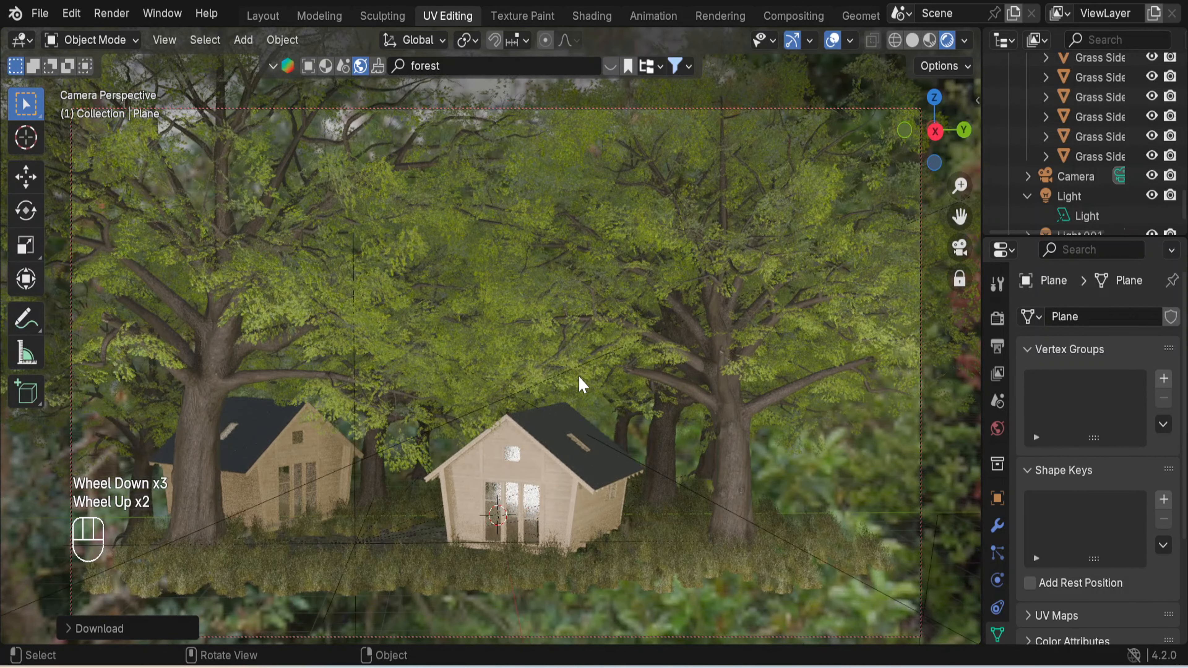
{"action": "middle_click_drag", "start_coordinate": [589, 345], "coordinate": [602, 374], "text": "shift"}
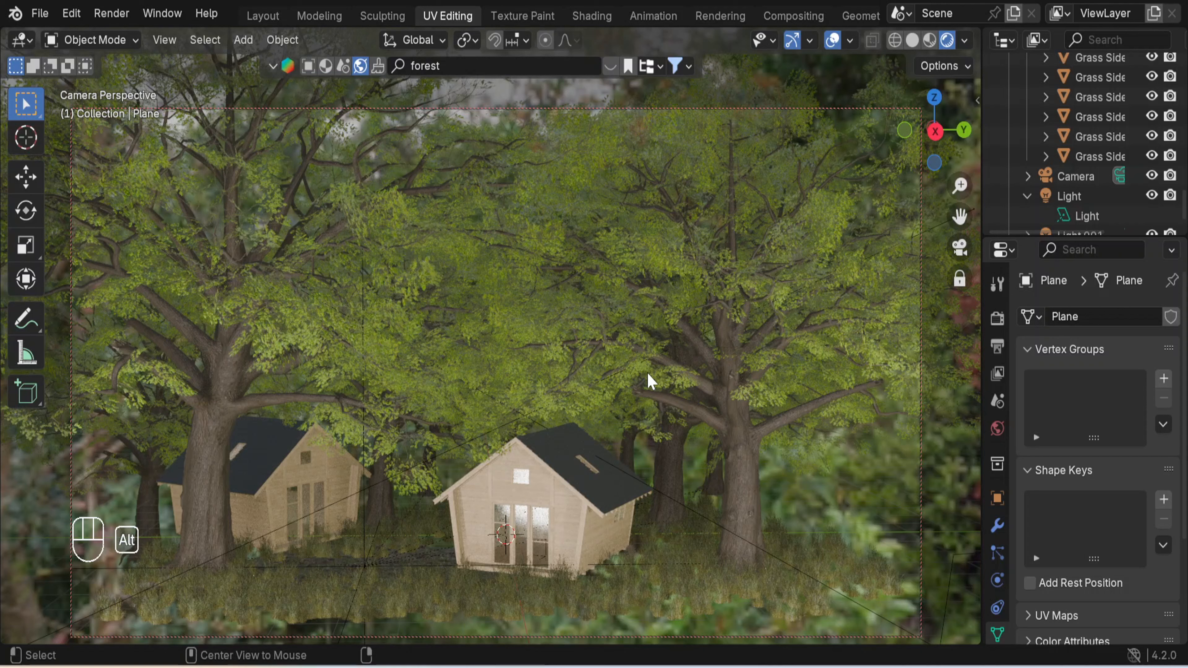
- Unhide and deselect the ground plane, adjust the camera's angle on the houses, and unlock the camera from the view
{"action": "key", "text": "alt+h"}
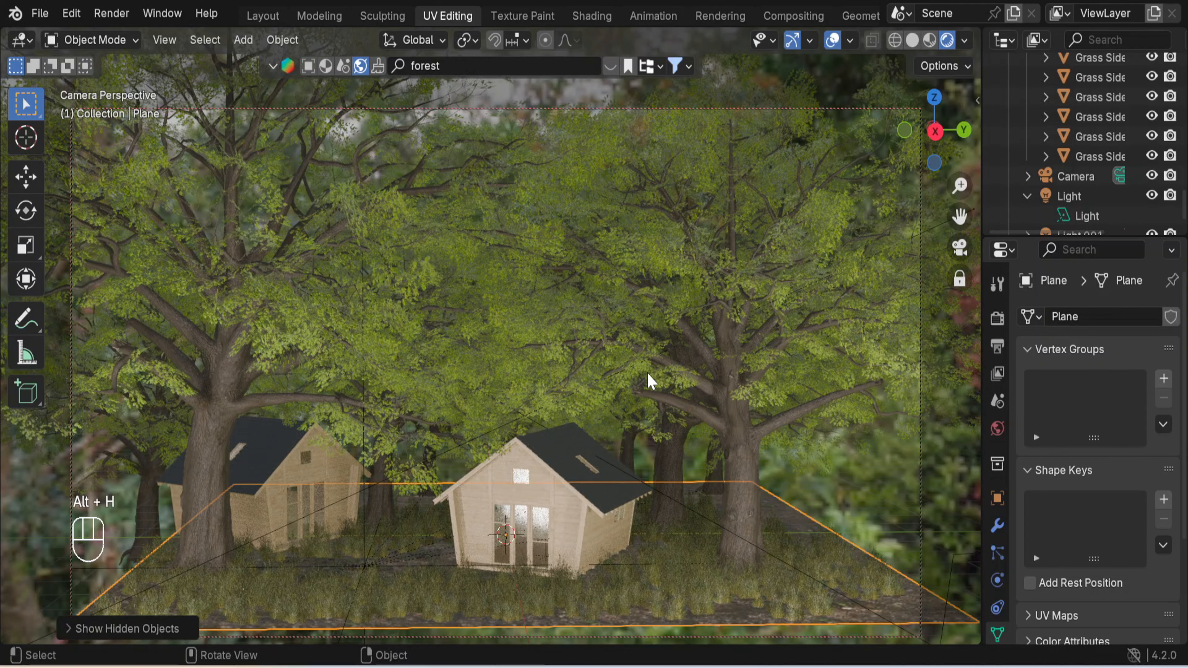
{"action": "left_click", "coordinate": [861, 480]}
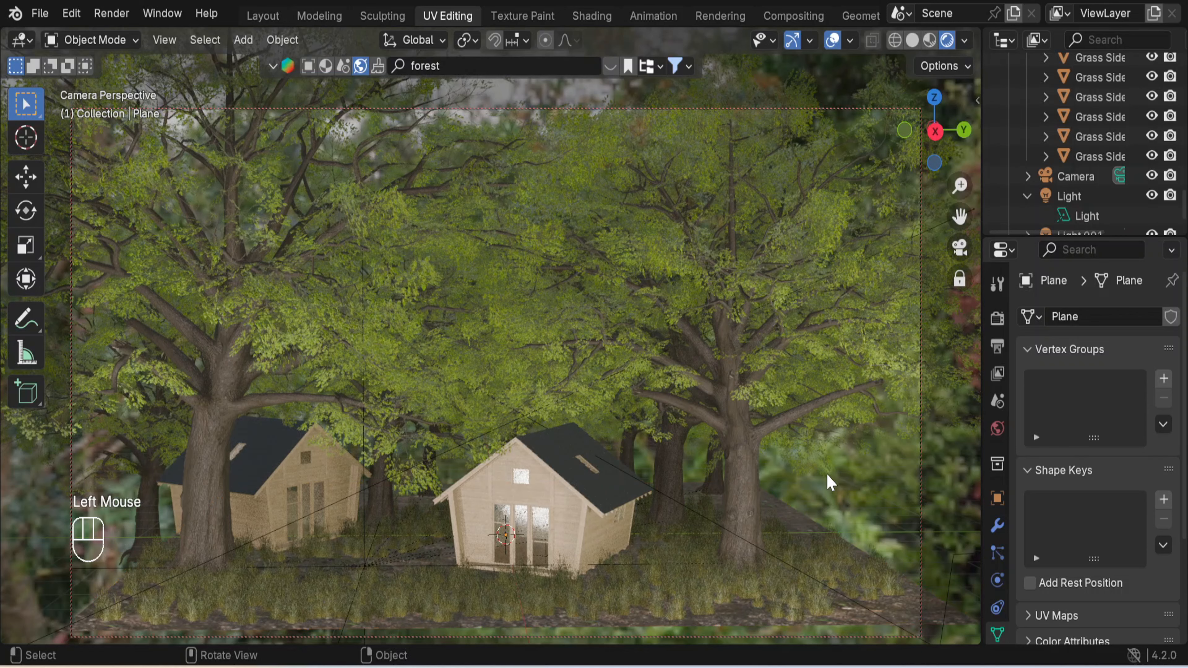
{"action": "middle_click_drag", "start_coordinate": [829, 482], "coordinate": [761, 457]}
{"action": "left_click", "coordinate": [959, 280]}
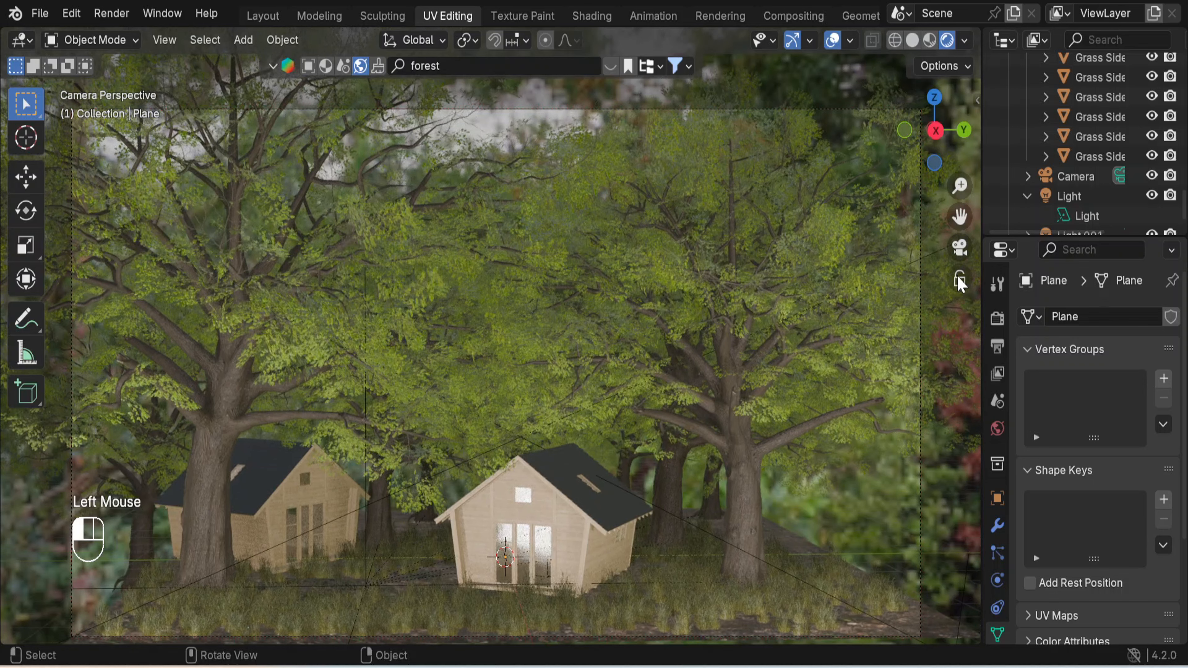
- Lock the camera to the view again and shift its framing slightly around the houses and trees
{"action": "scroll", "coordinate": [782, 398], "scroll_direction": "down", "scroll_amount": 2}
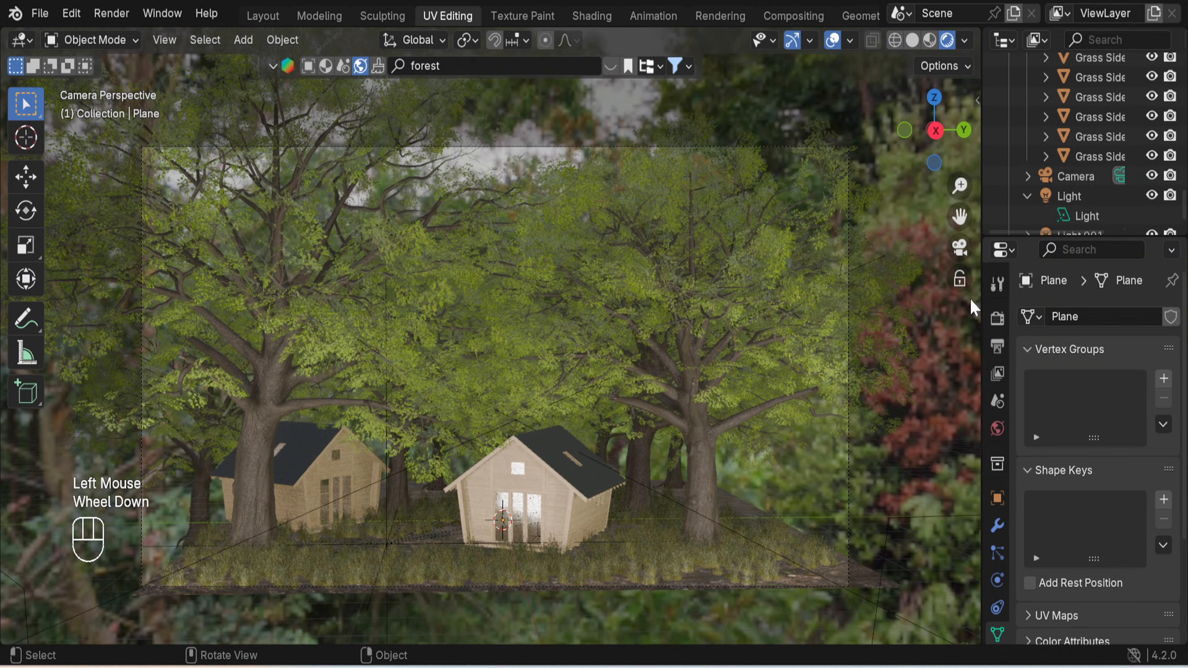
{"action": "left_click", "coordinate": [959, 279]}
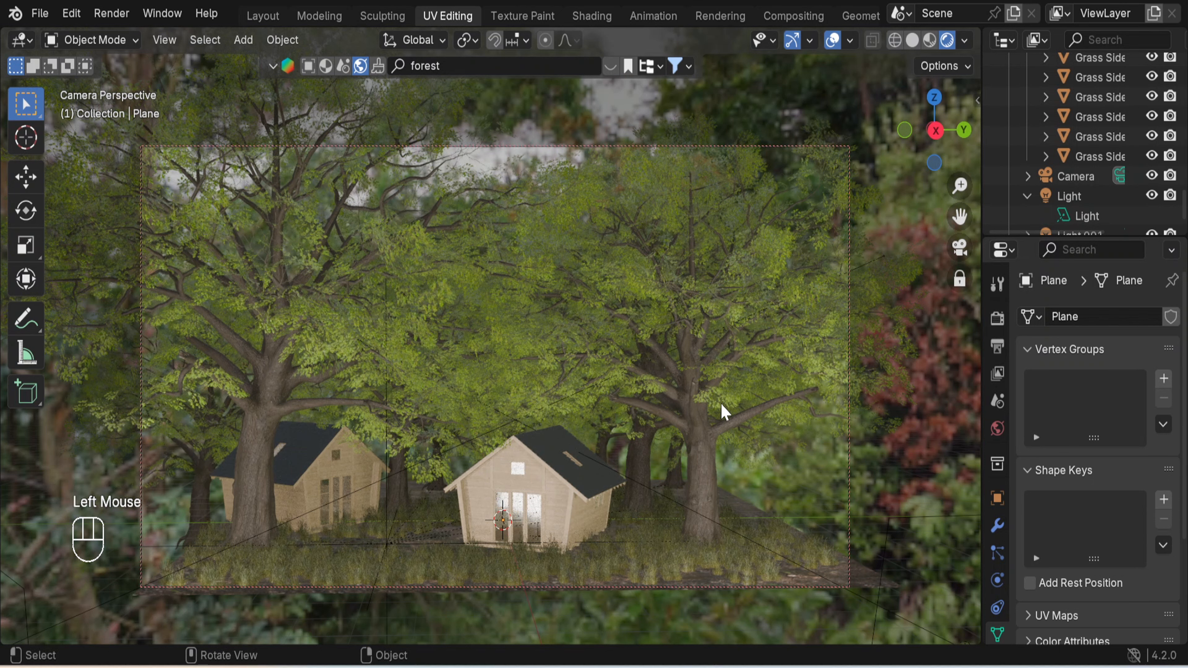
{"action": "scroll", "coordinate": [721, 406], "scroll_direction": "up", "scroll_amount": 2}
{"action": "scroll", "coordinate": [722, 407], "scroll_direction": "down", "scroll_amount": 1}
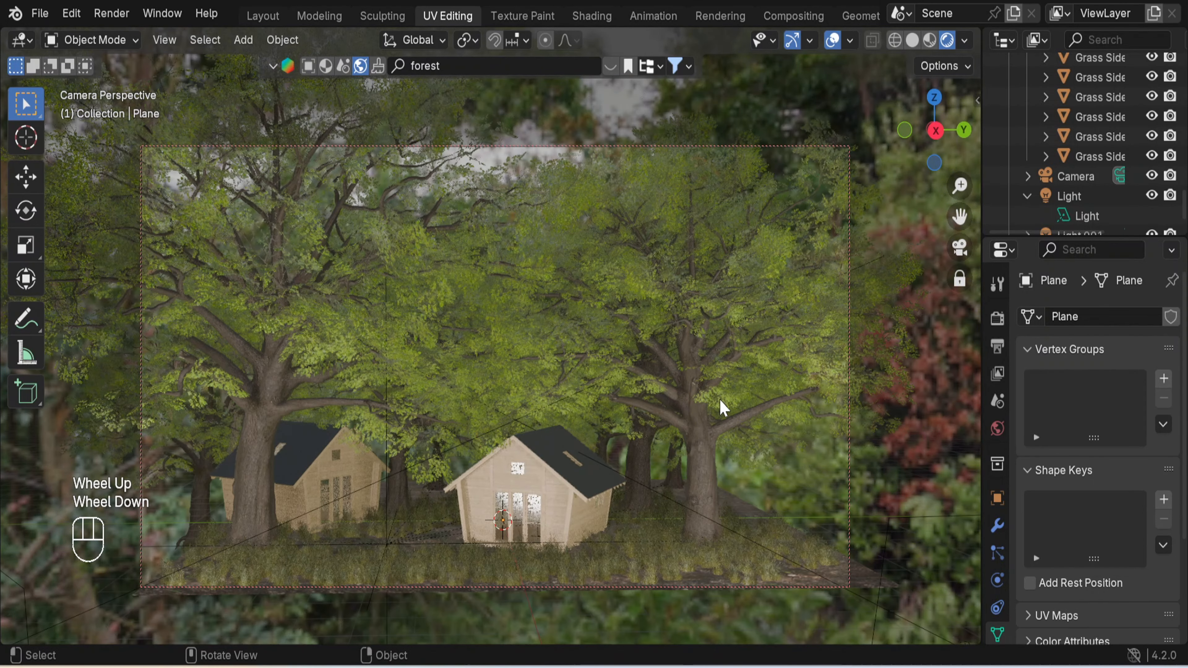
{"action": "middle_click_drag", "start_coordinate": [720, 406], "coordinate": [727, 411], "text": "shift"}
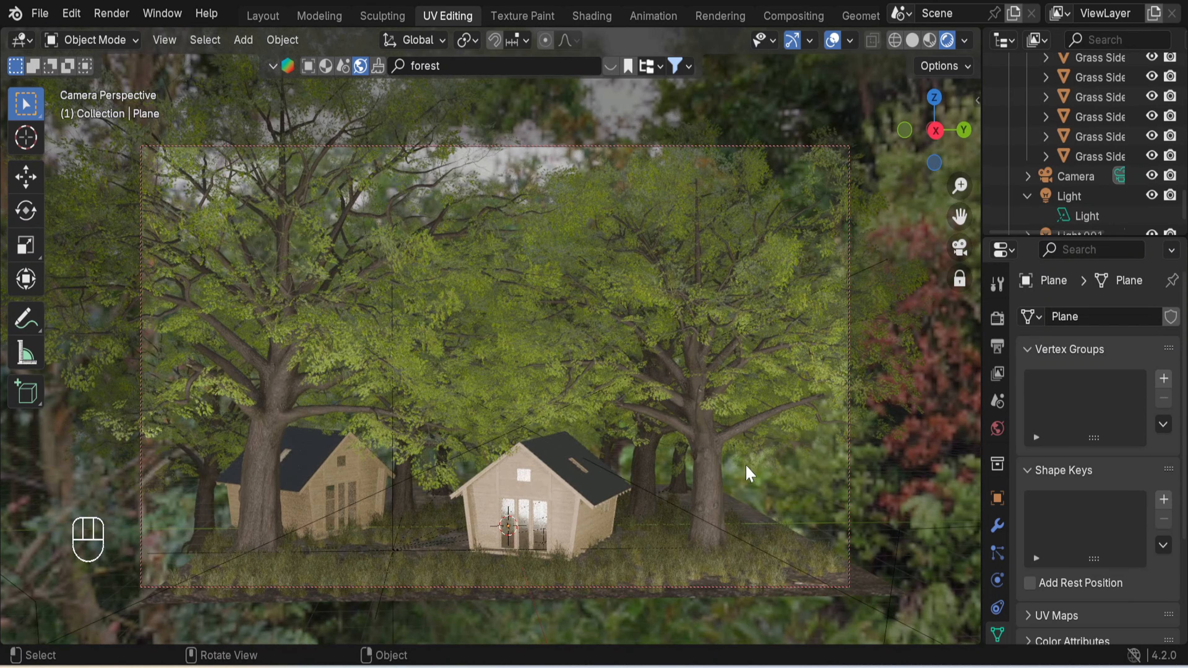
- Leave the camera view and set the power of the area light in front of the plot's near corner to 600 W
{"action": "left_click", "coordinate": [959, 247]}
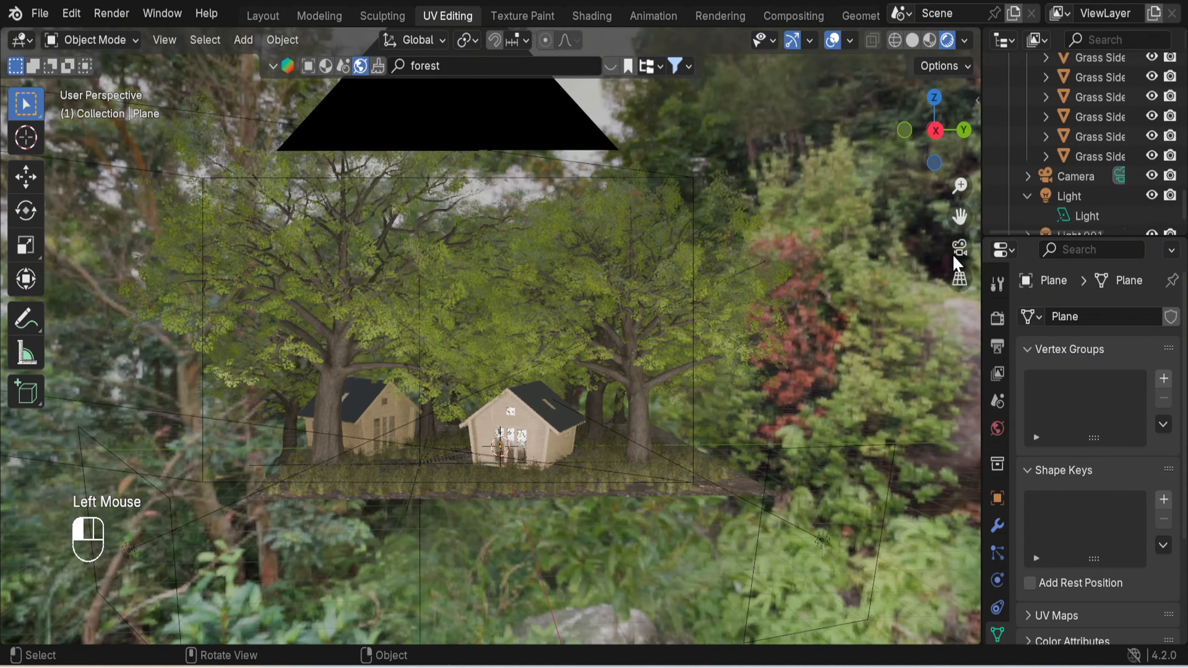
{"action": "scroll", "coordinate": [840, 442], "scroll_direction": "down", "scroll_amount": 2}
{"action": "scroll", "coordinate": [841, 448], "scroll_direction": "down", "scroll_amount": 1}
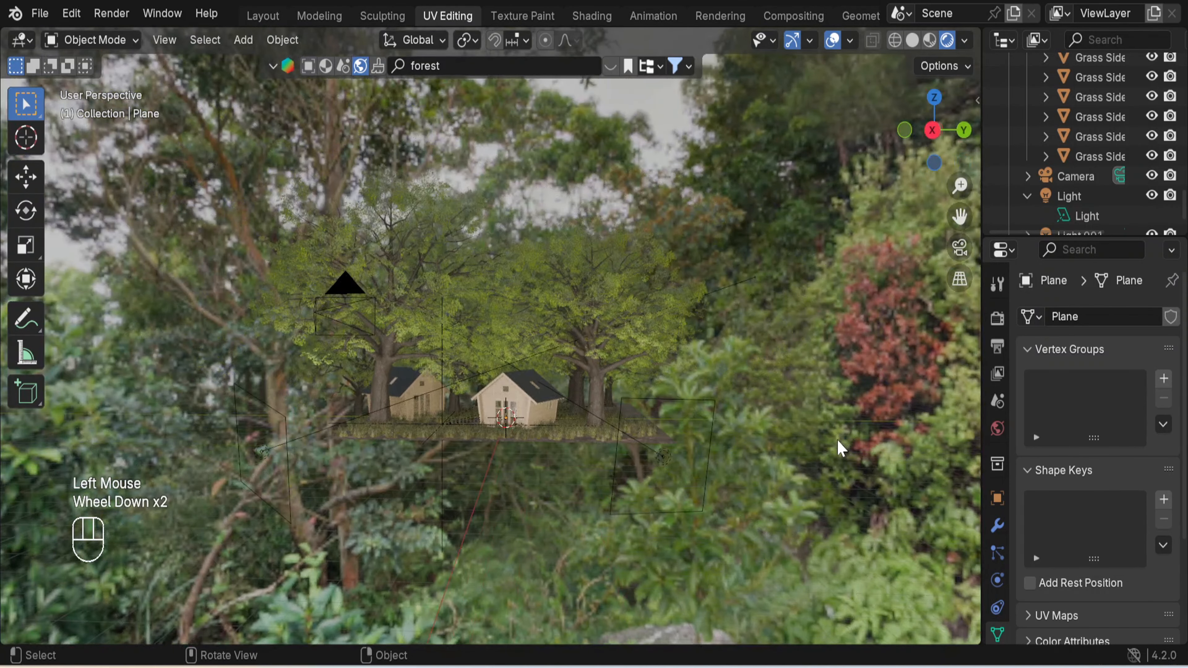
{"action": "scroll", "coordinate": [838, 445], "scroll_direction": "up", "scroll_amount": 1}
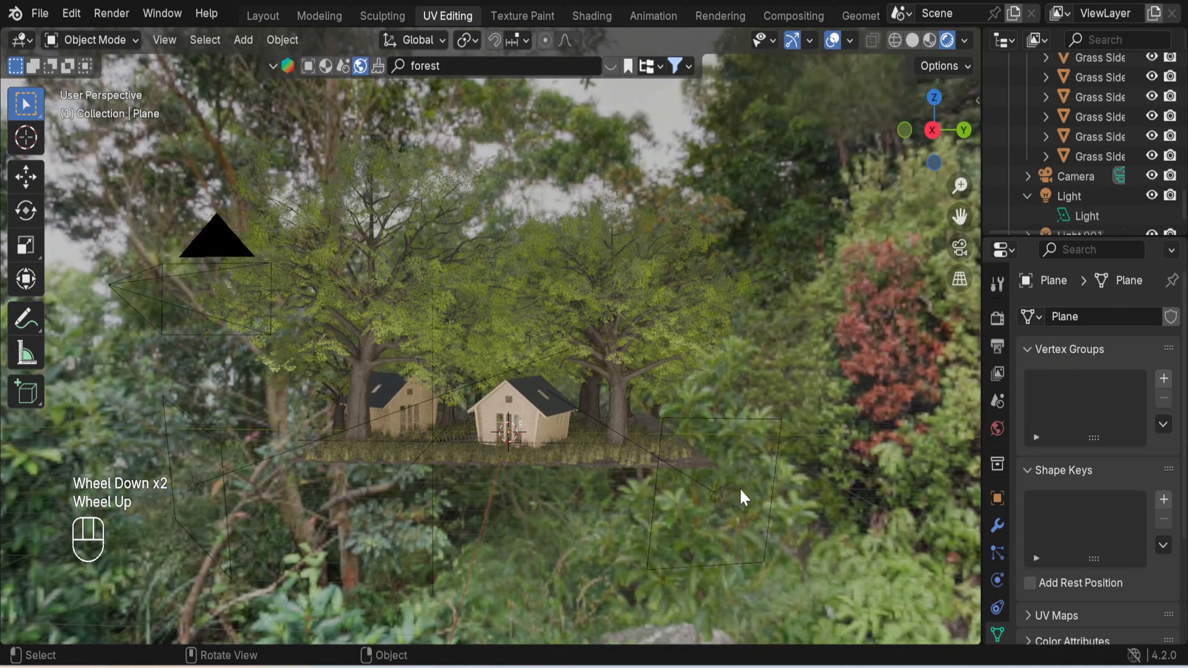
{"action": "left_click", "coordinate": [652, 500]}
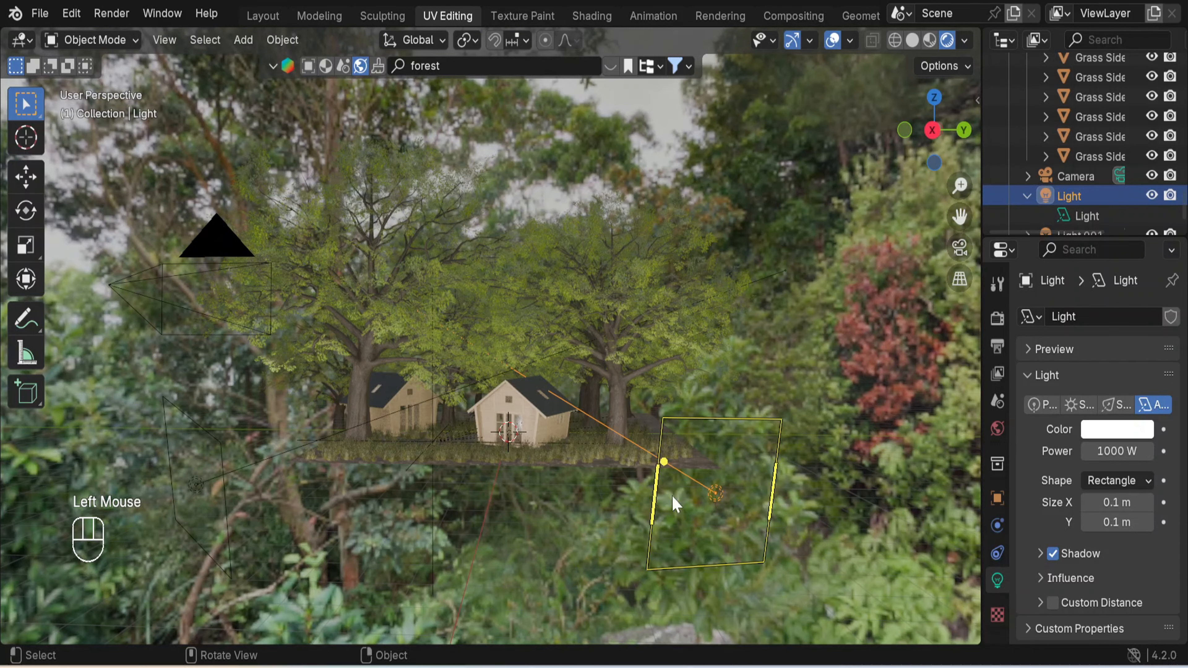
{"action": "left_click", "coordinate": [1112, 450]}
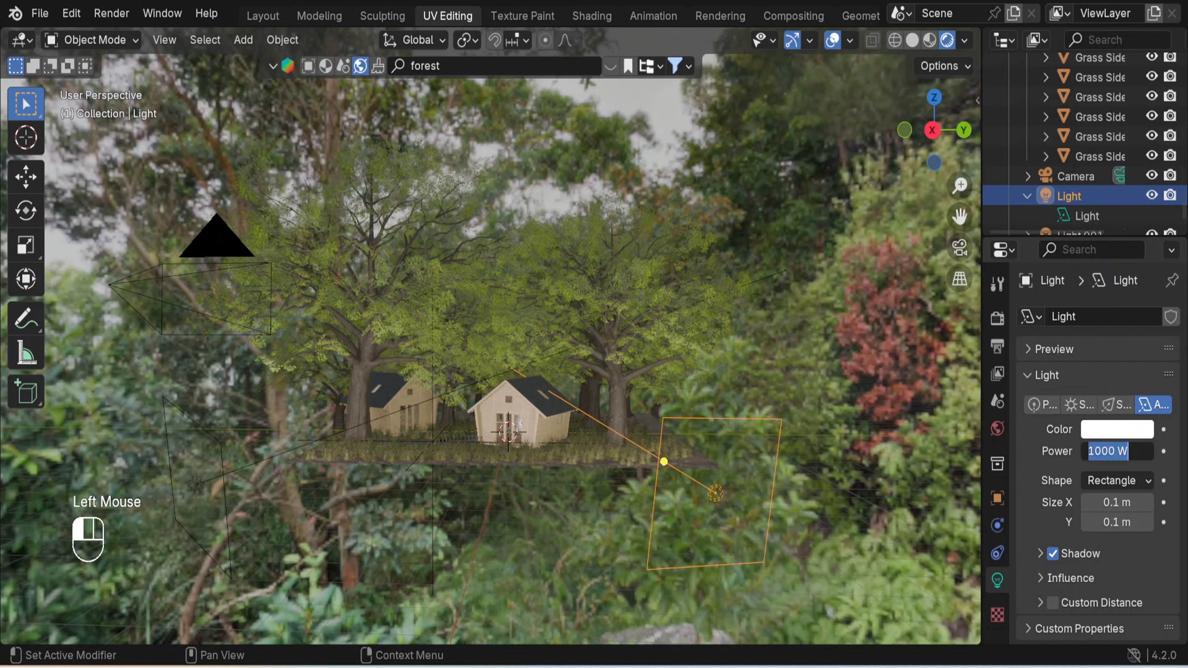
{"action": "type", "text": "400"}
{"action": "key", "text": "Return"}
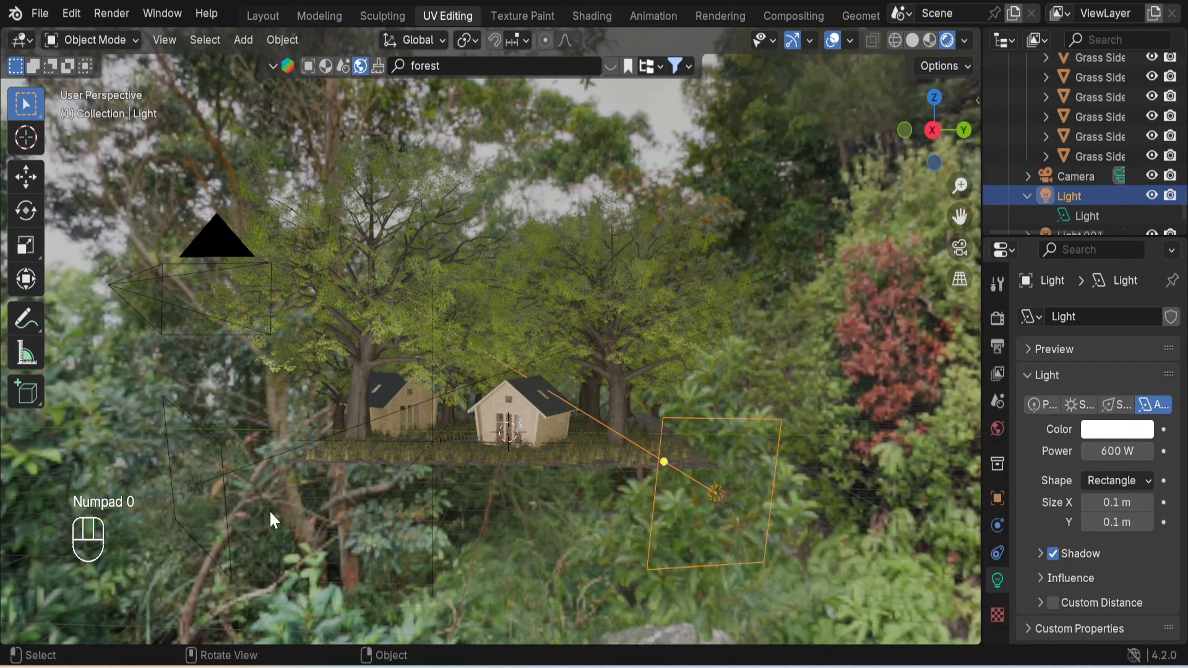
- Set the power of the second area light, Light.001, across from the 600 W one, to 500 W and return to the camera view
{"action": "left_click", "coordinate": [225, 507]}
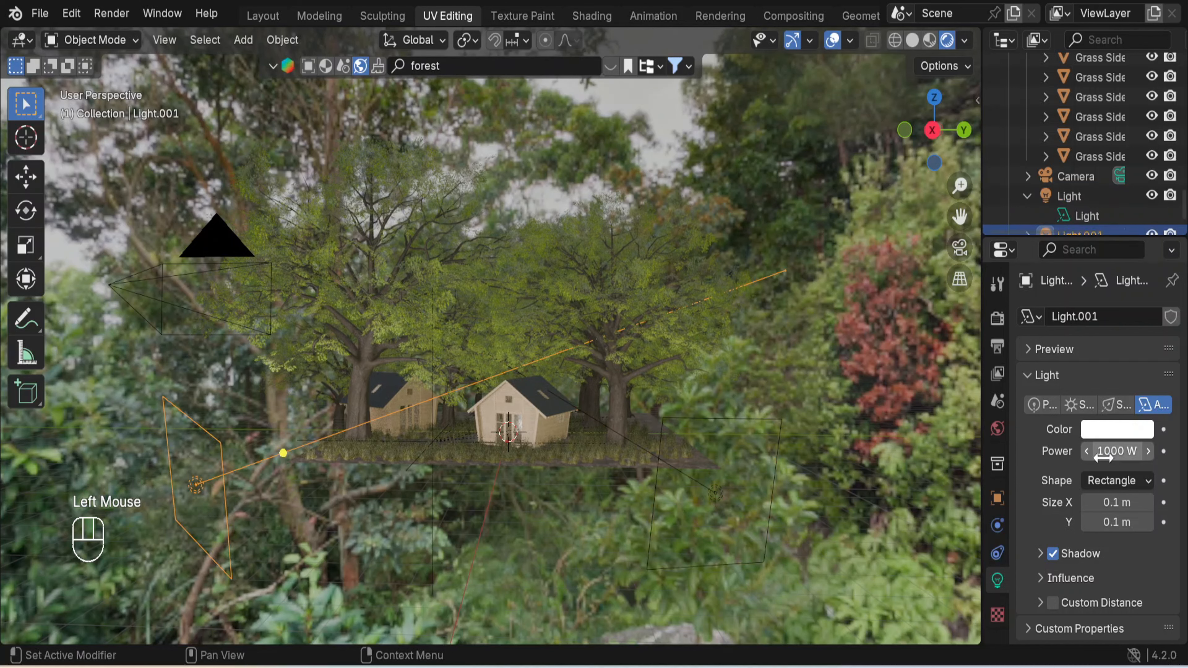
{"action": "double_click", "coordinate": [1108, 450]}
{"action": "type", "text": "500"}
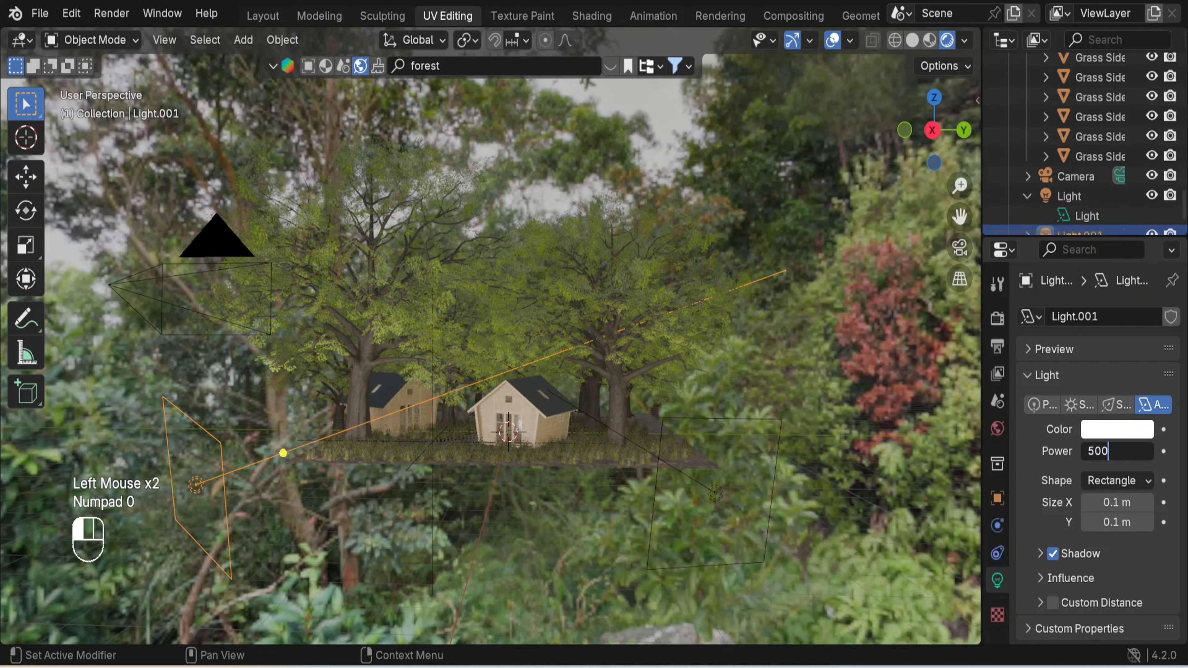
{"action": "key", "text": "Return"}
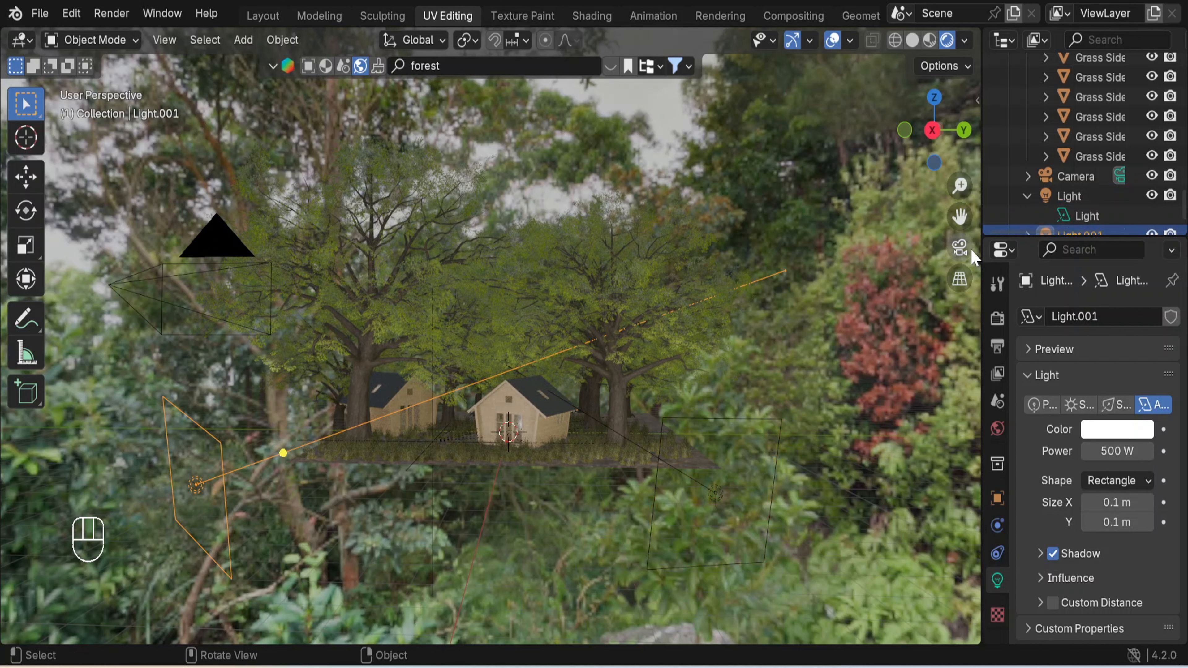
{"action": "left_click", "coordinate": [961, 255]}
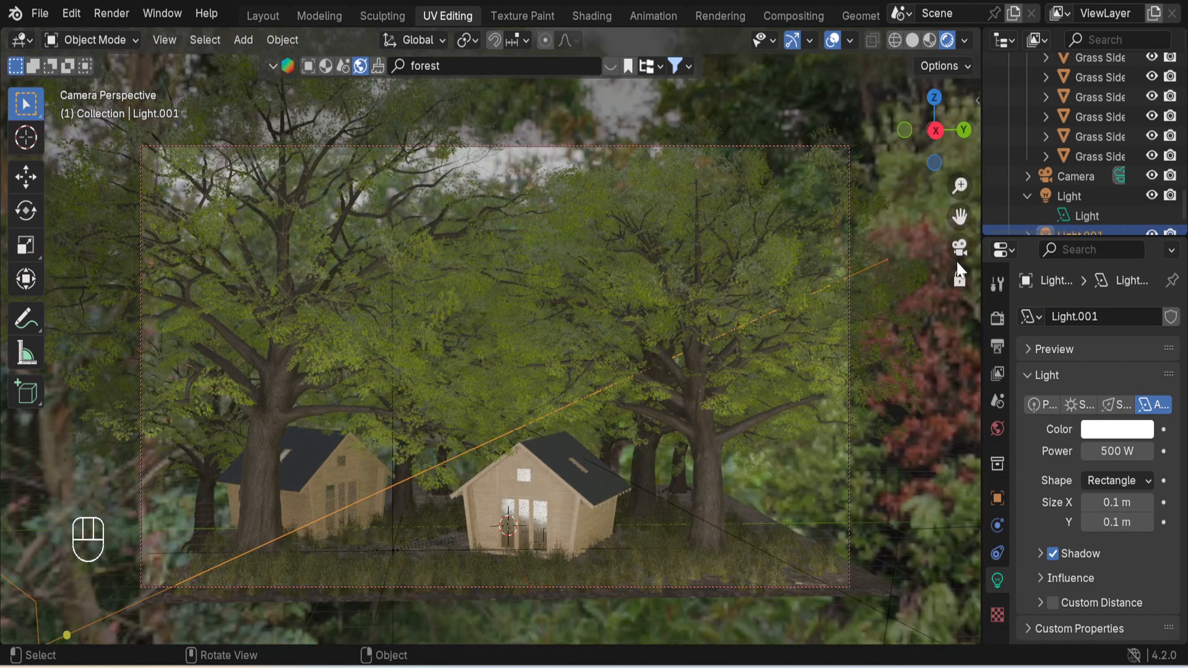
- Set the render output folder to the user's Videos folder
{"action": "left_click", "coordinate": [998, 374]}
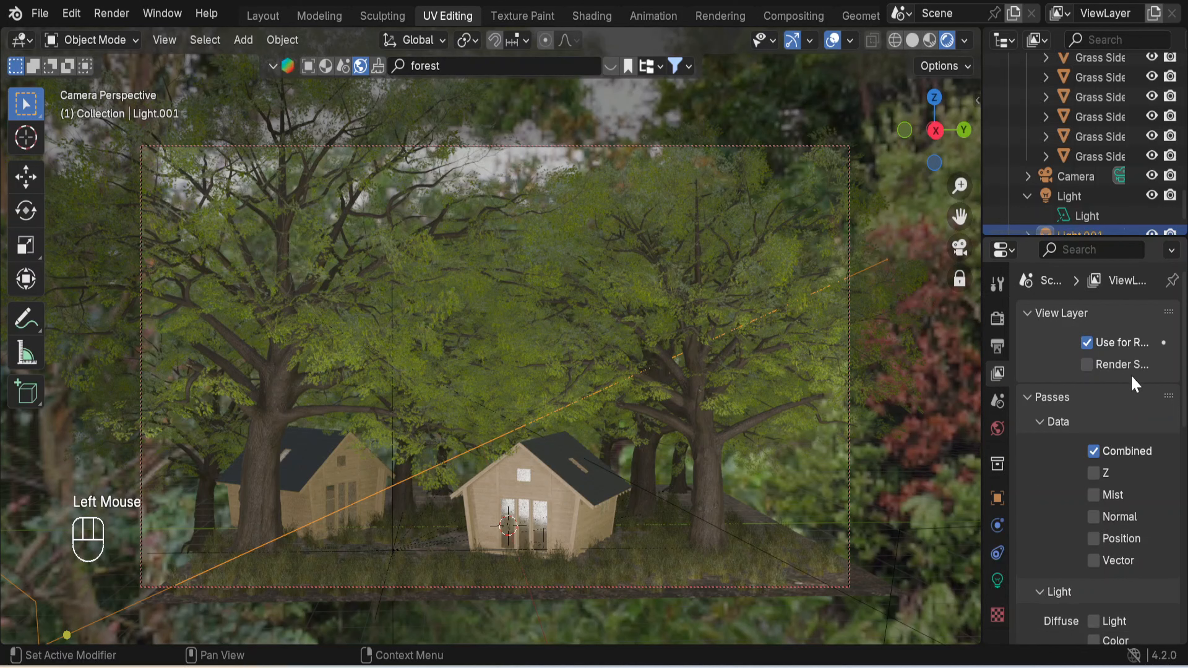
{"action": "scroll", "coordinate": [1132, 380], "scroll_direction": "down", "scroll_amount": 4}
{"action": "scroll", "coordinate": [1130, 374], "scroll_direction": "up", "scroll_amount": 6}
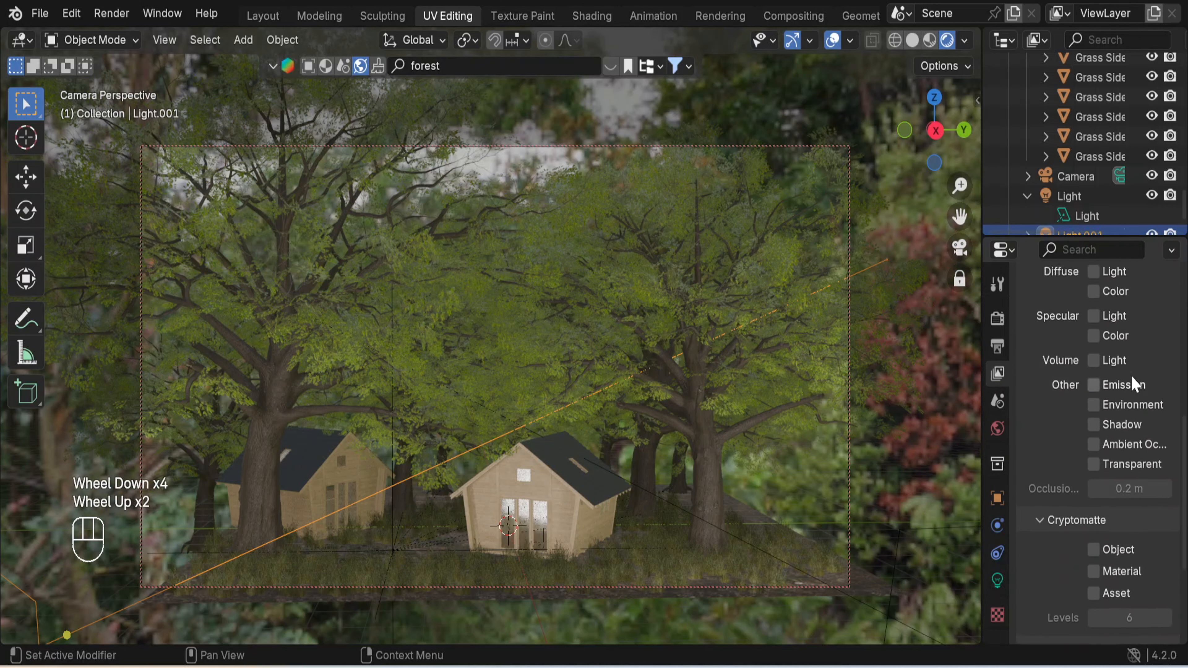
{"action": "left_click", "coordinate": [997, 346]}
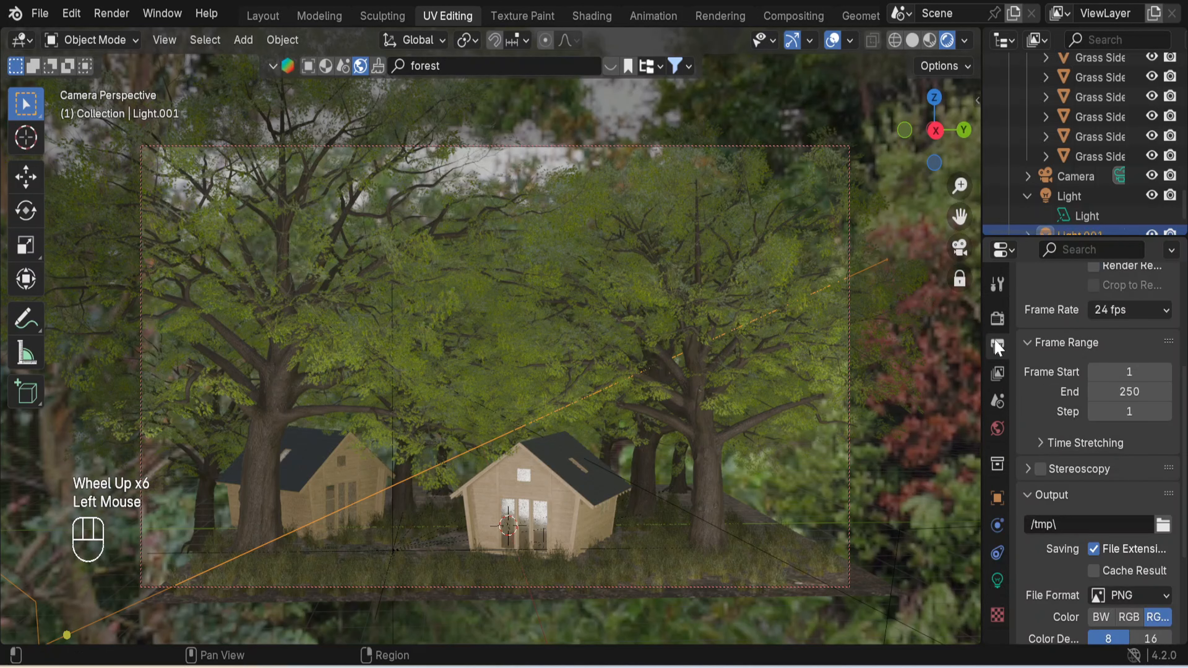
{"action": "left_click", "coordinate": [1161, 526]}
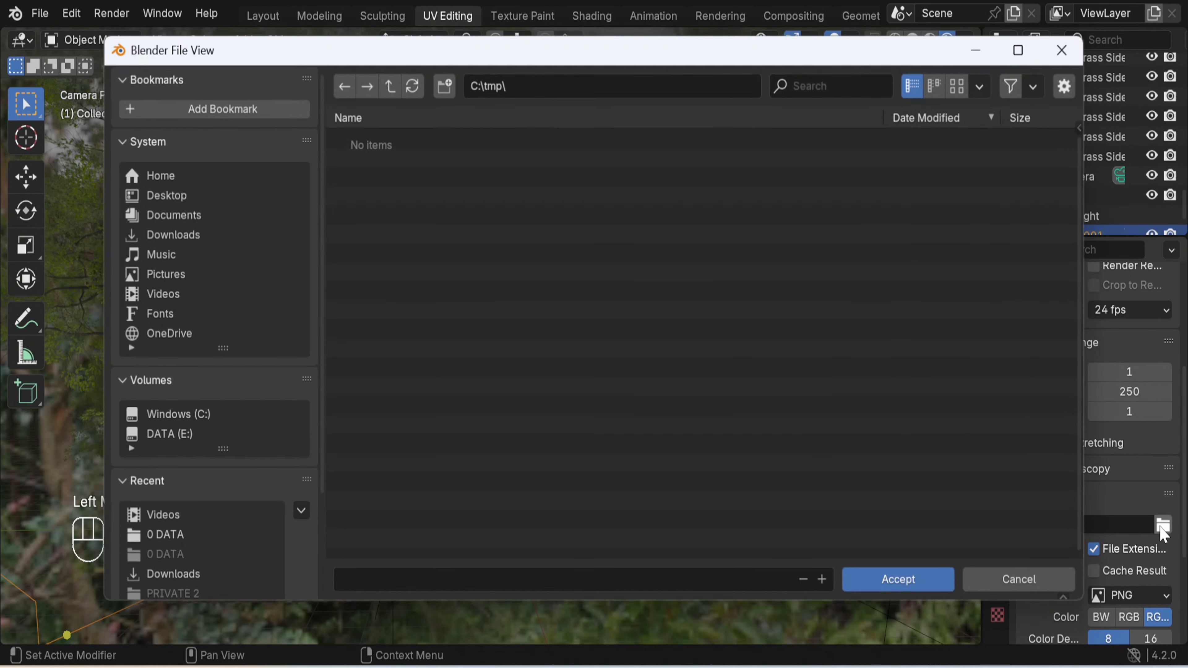
{"action": "left_click", "coordinate": [171, 295]}
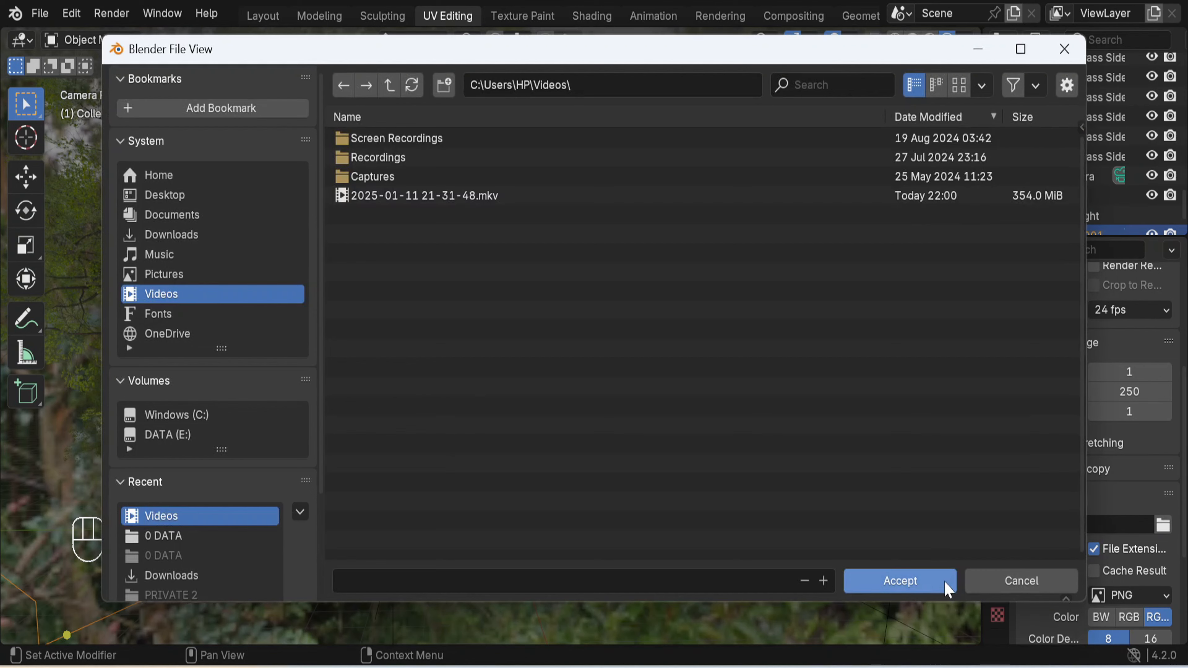
{"action": "left_click", "coordinate": [929, 581]}
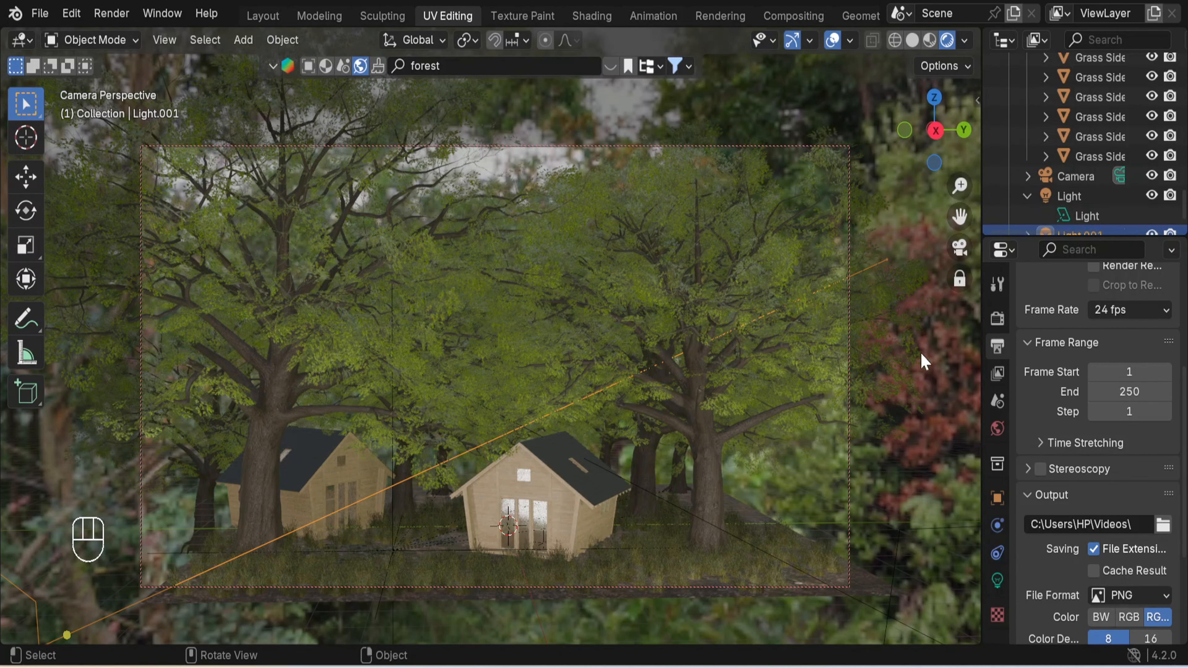
- Switch the render engine from EEVEE to Cycles and set its device to GPU Compute
{"action": "left_click", "coordinate": [998, 318]}
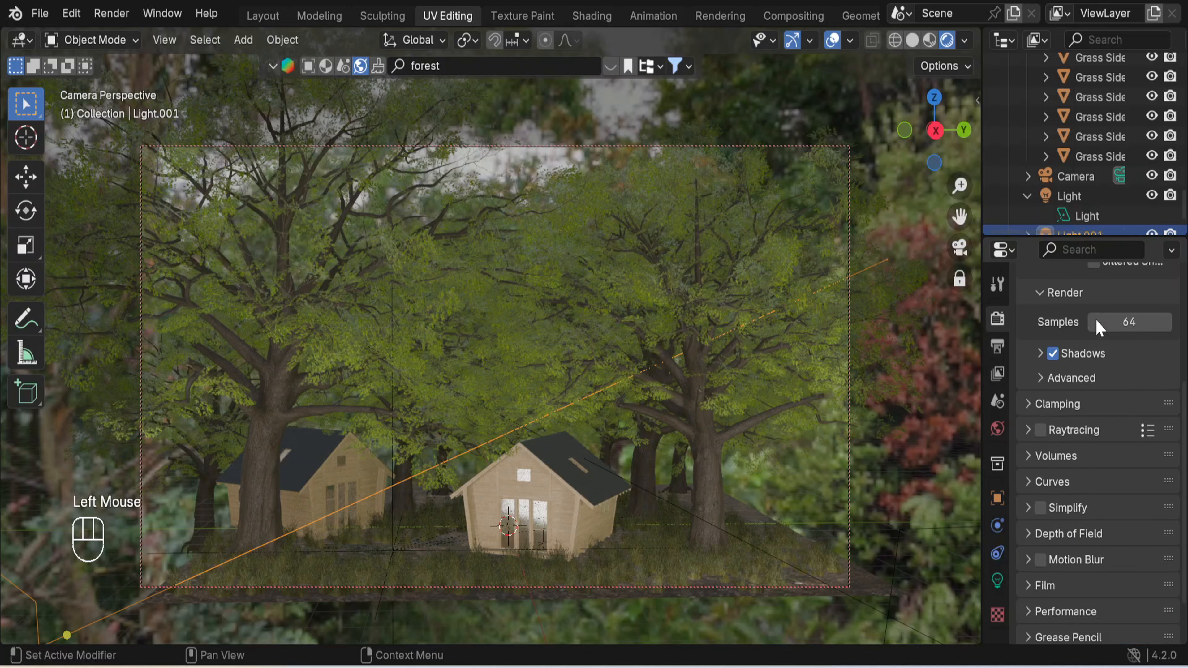
{"action": "scroll", "coordinate": [1159, 332], "scroll_direction": "up", "scroll_amount": 4}
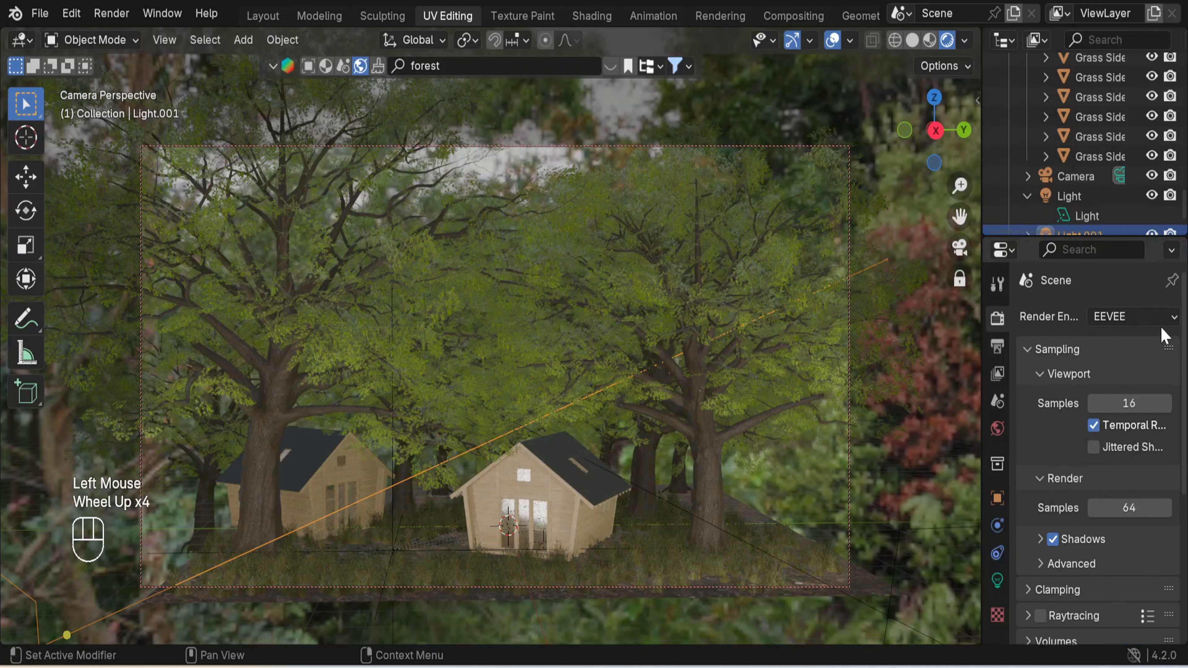
{"action": "left_click", "coordinate": [1164, 321]}
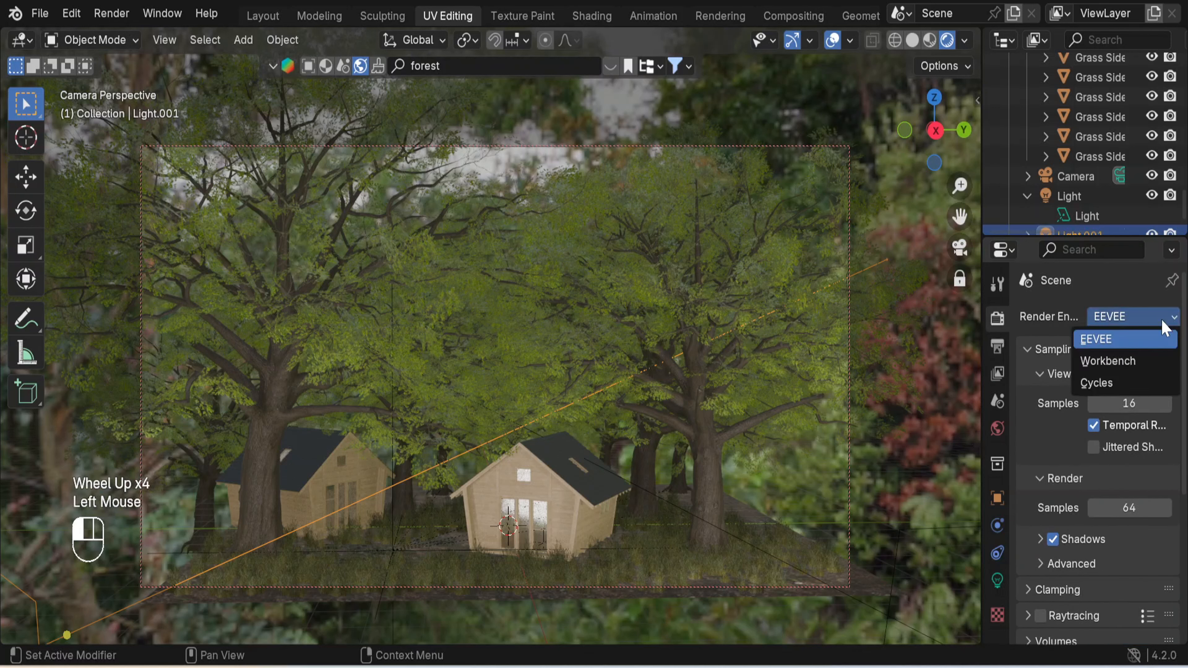
{"action": "left_click", "coordinate": [1127, 384]}
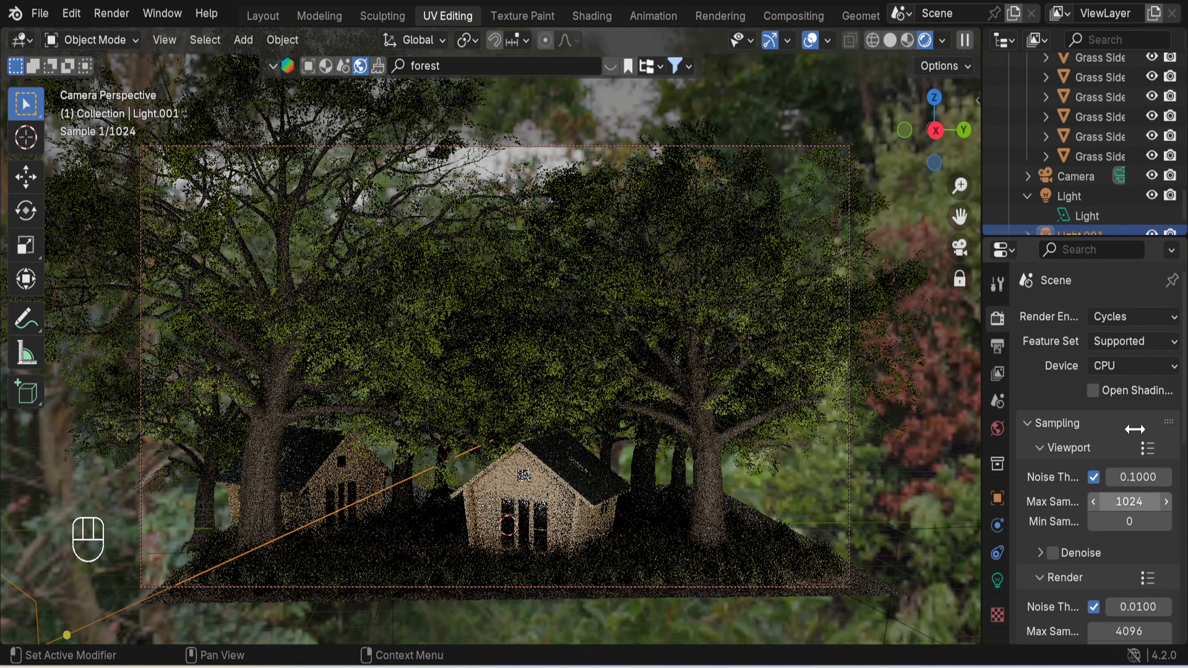
{"action": "left_click", "coordinate": [1167, 372]}
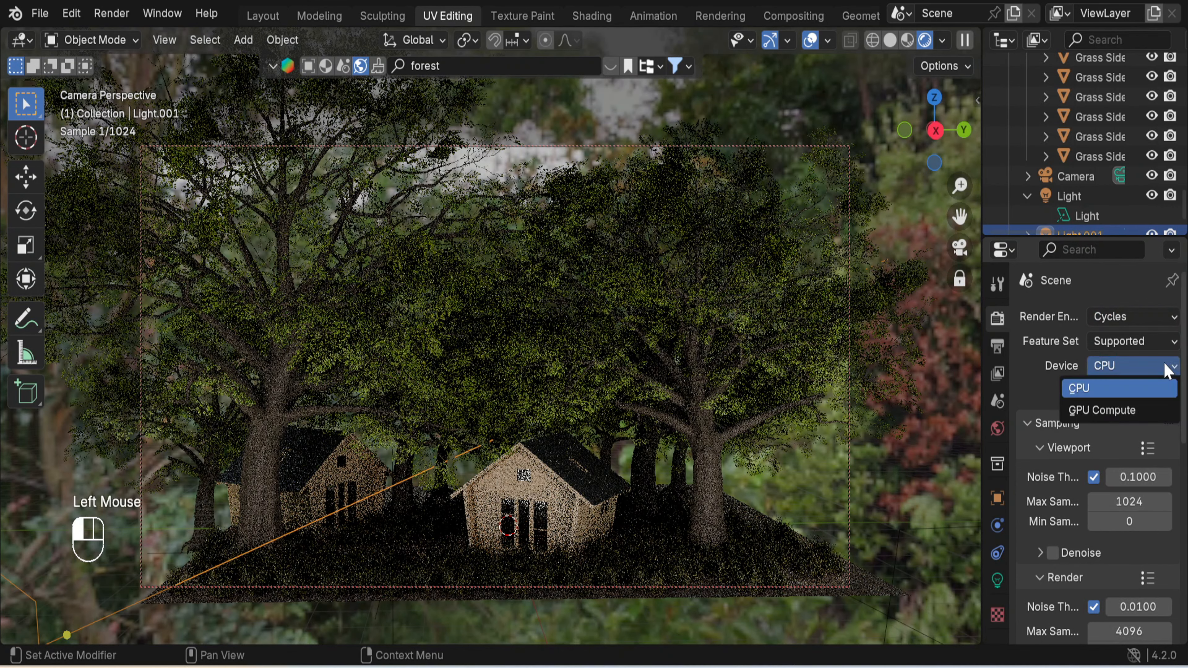
{"action": "left_click", "coordinate": [1137, 410]}
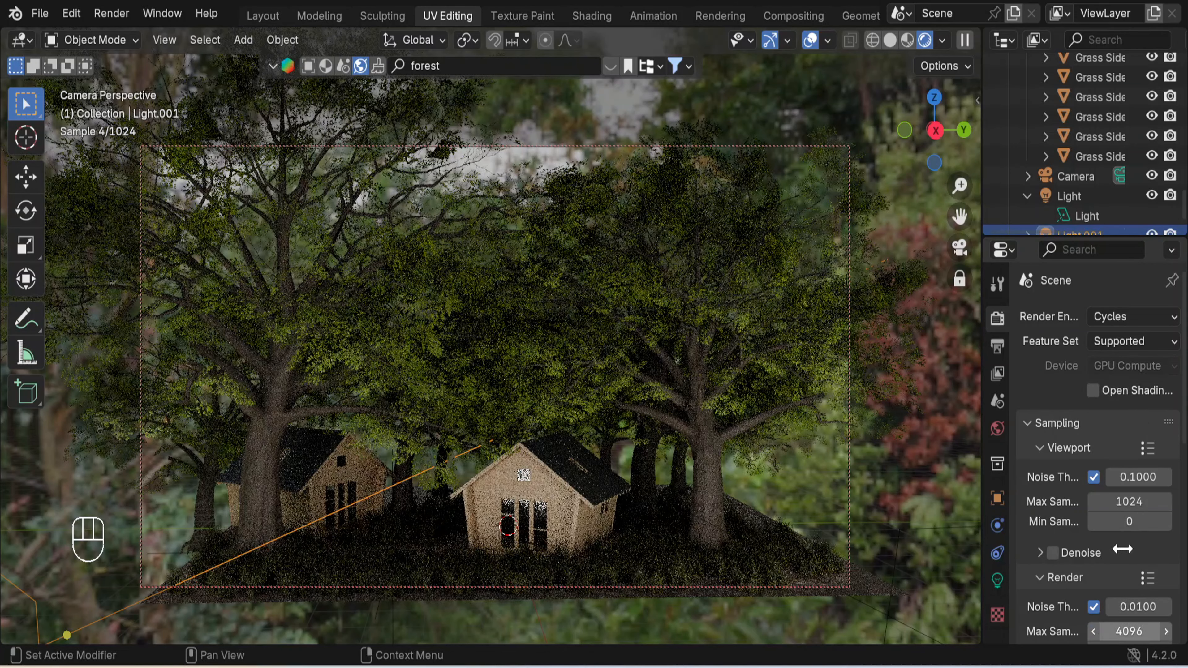
- Set the Cycles maximum samples to 100 for both the viewport and the final render
{"action": "scroll", "coordinate": [1139, 509], "scroll_direction": "down", "scroll_amount": 2}
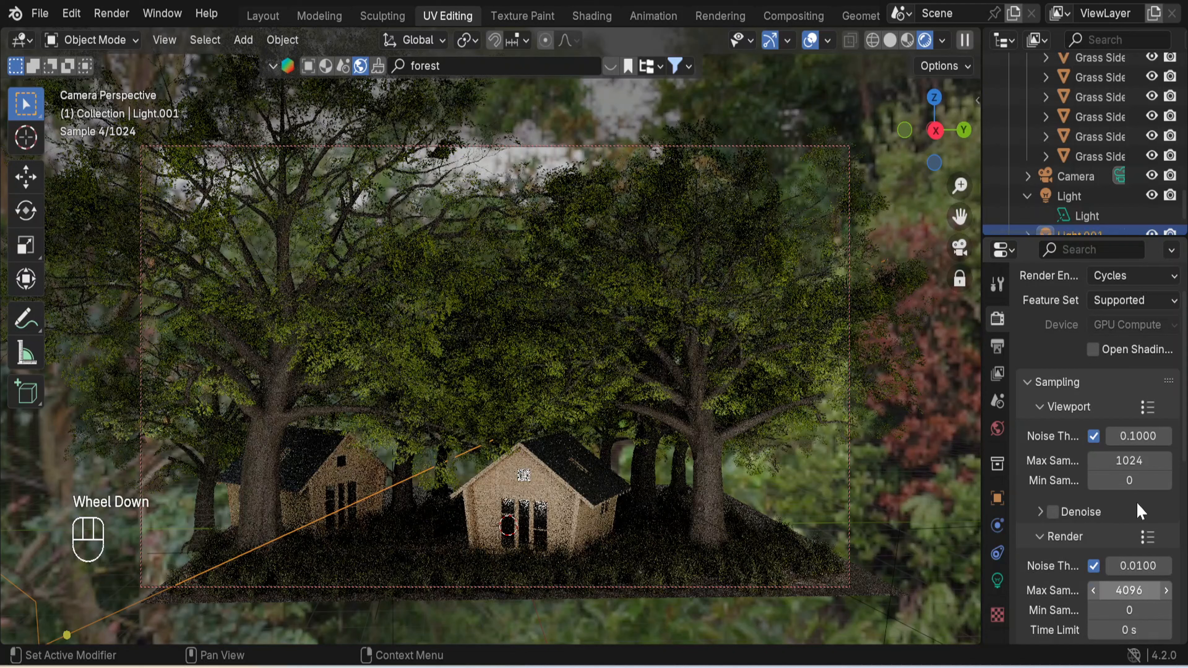
{"action": "left_click", "coordinate": [1129, 460]}
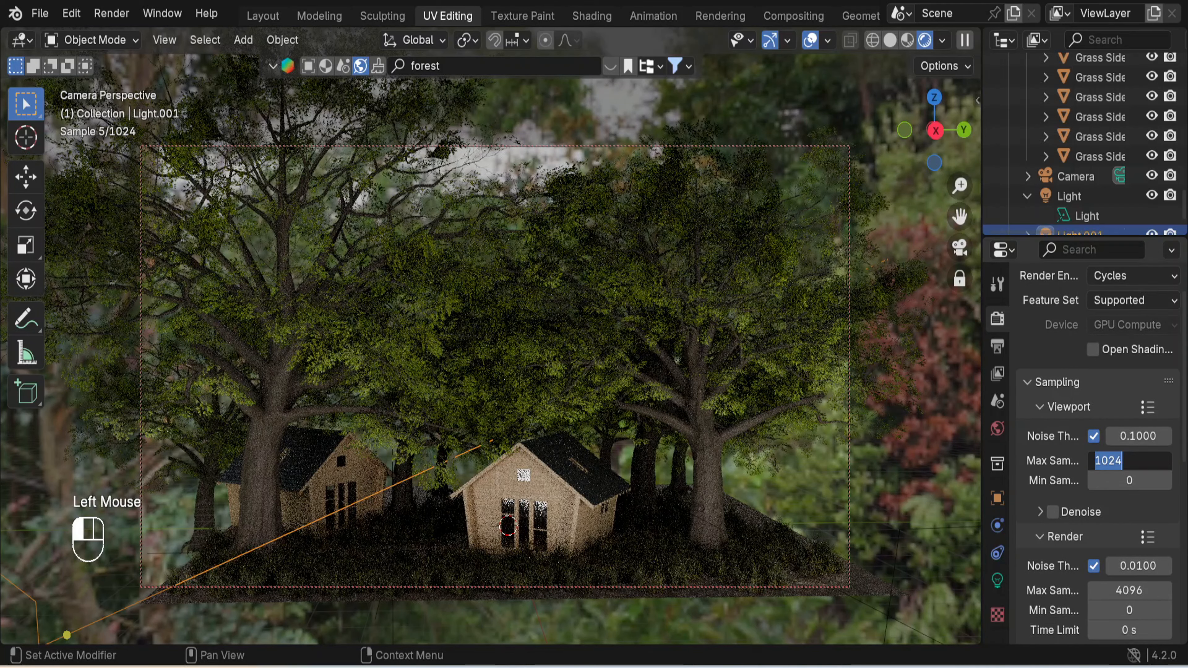
{"action": "type", "text": "100"}
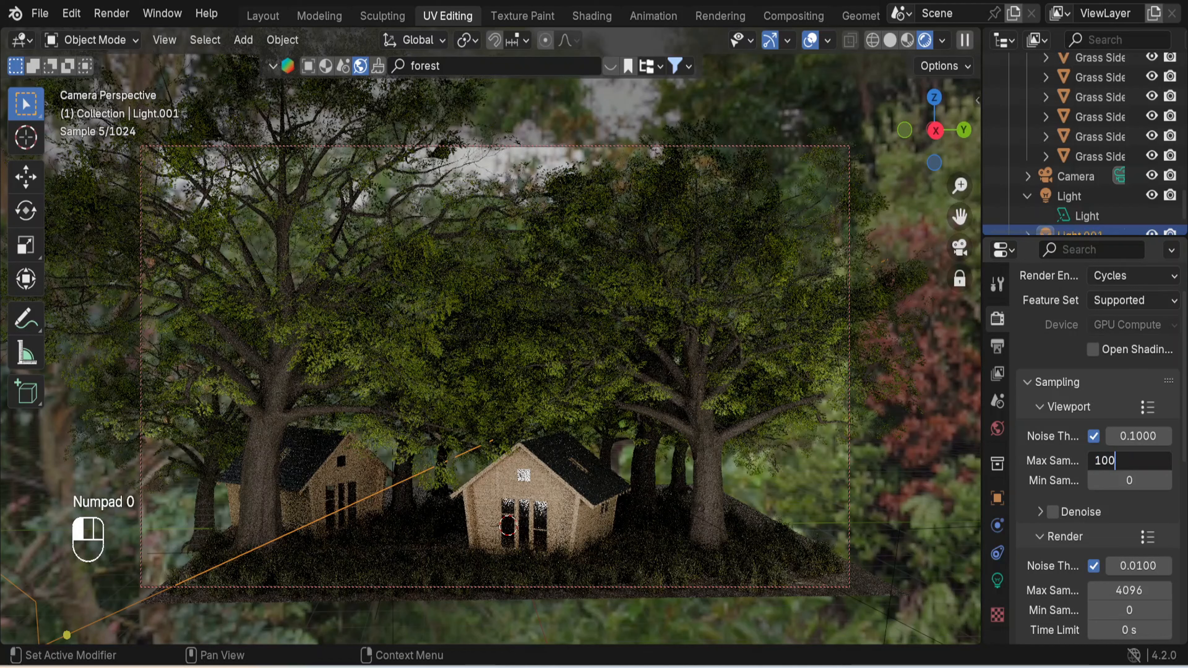
{"action": "left_click", "coordinate": [1136, 589]}
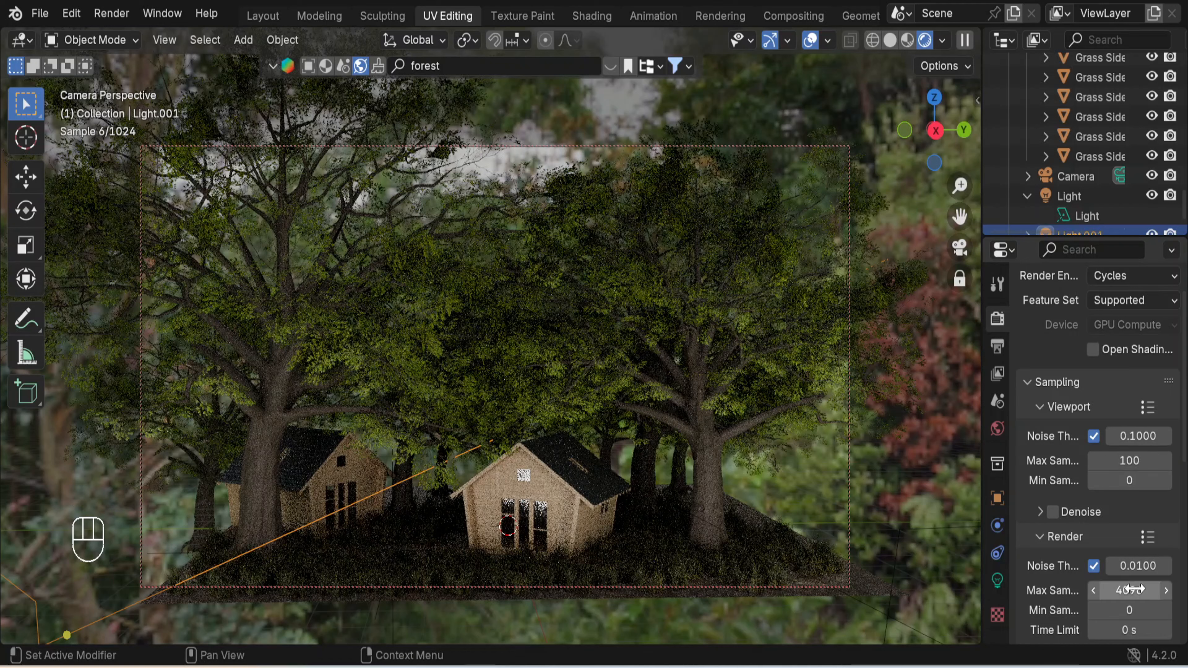
{"action": "left_click", "coordinate": [1132, 589]}
{"action": "type", "text": "100"}
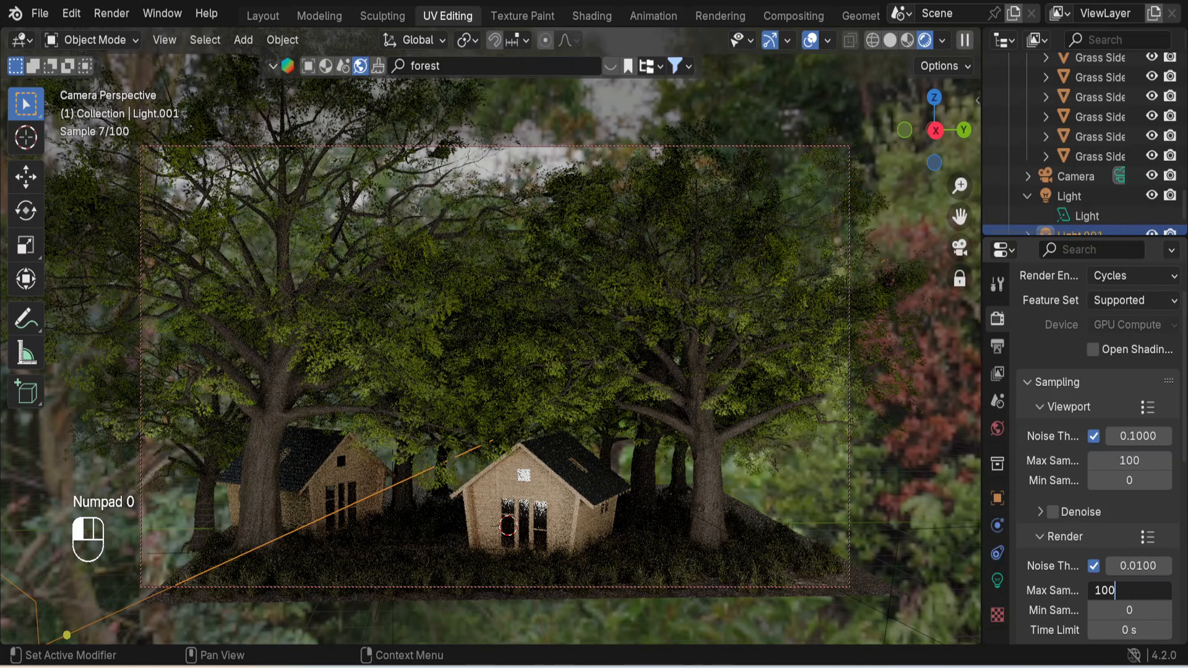
{"action": "key", "text": "Return"}
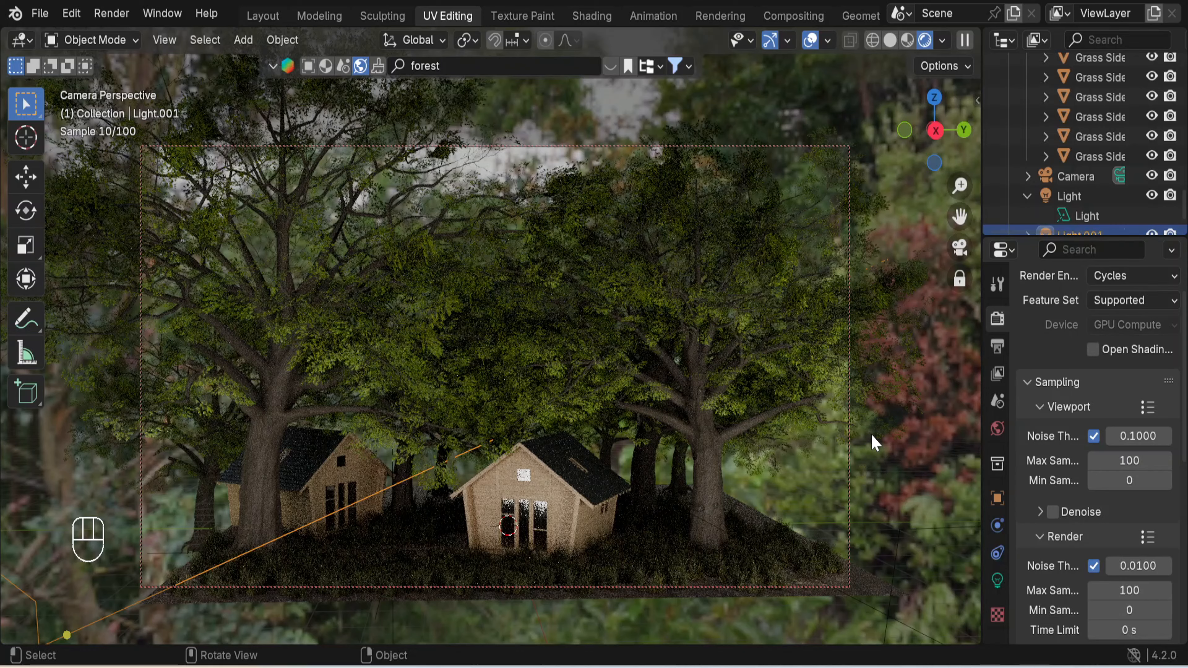
- Leave the camera view, set the power of area light Light.001 to 600 W, and return to the camera view
{"action": "scroll", "coordinate": [874, 442], "scroll_direction": "down", "scroll_amount": 3}
{"action": "scroll", "coordinate": [874, 440], "scroll_direction": "up", "scroll_amount": 3}
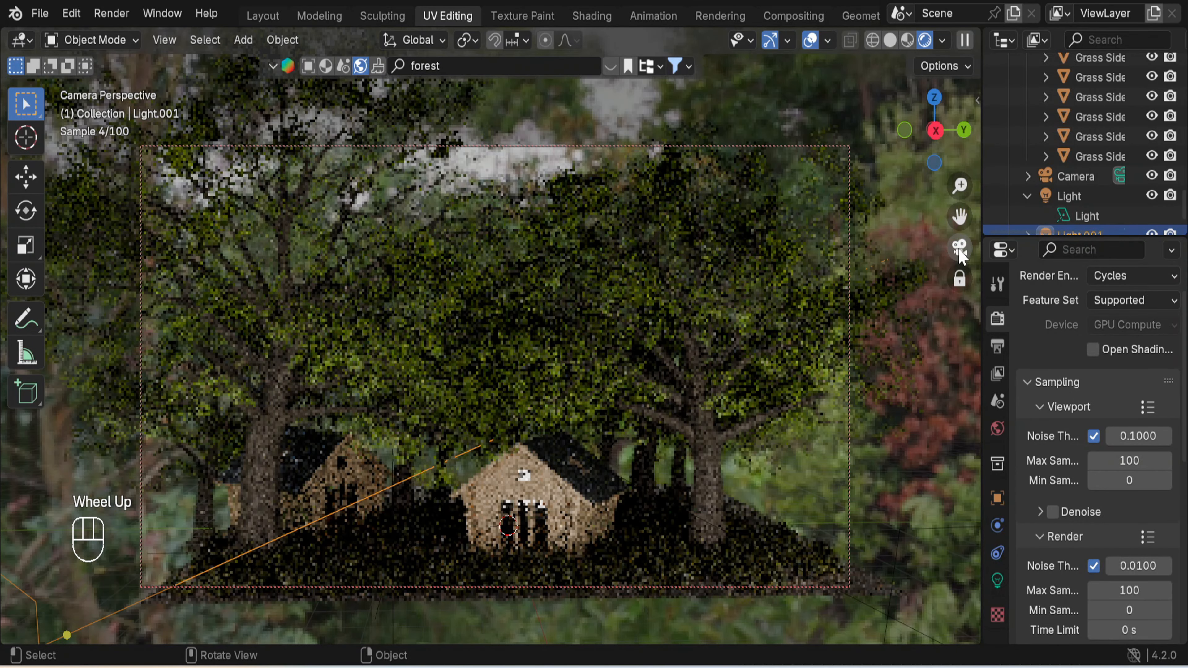
{"action": "left_click", "coordinate": [959, 251]}
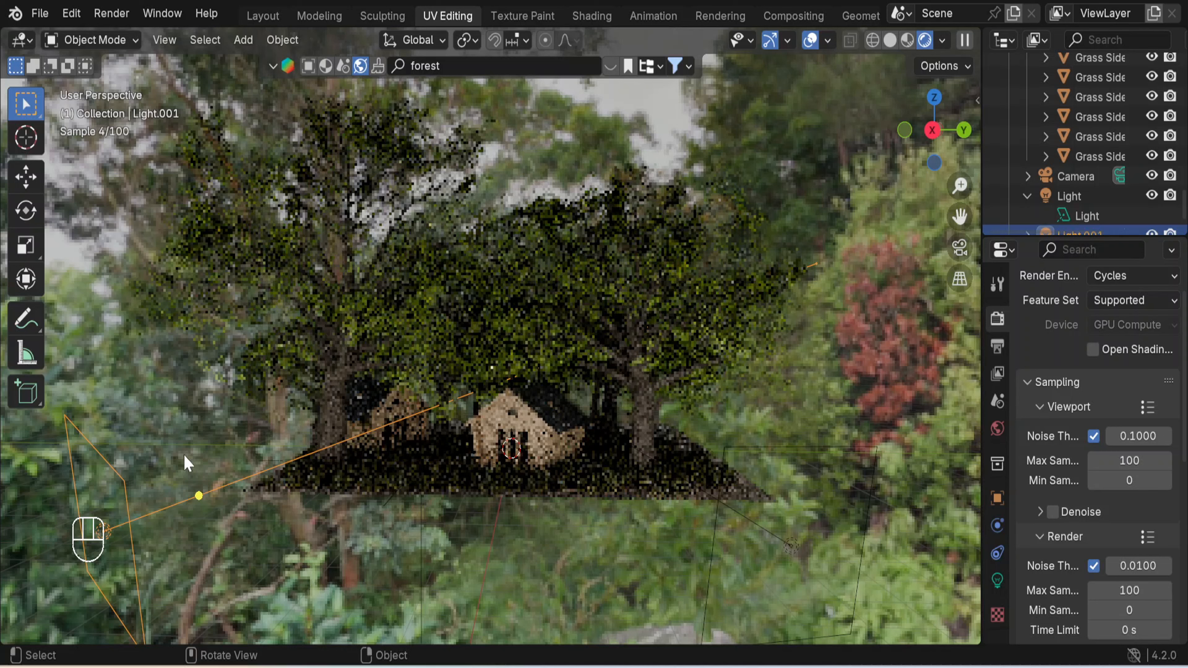
{"action": "left_click", "coordinate": [997, 581]}
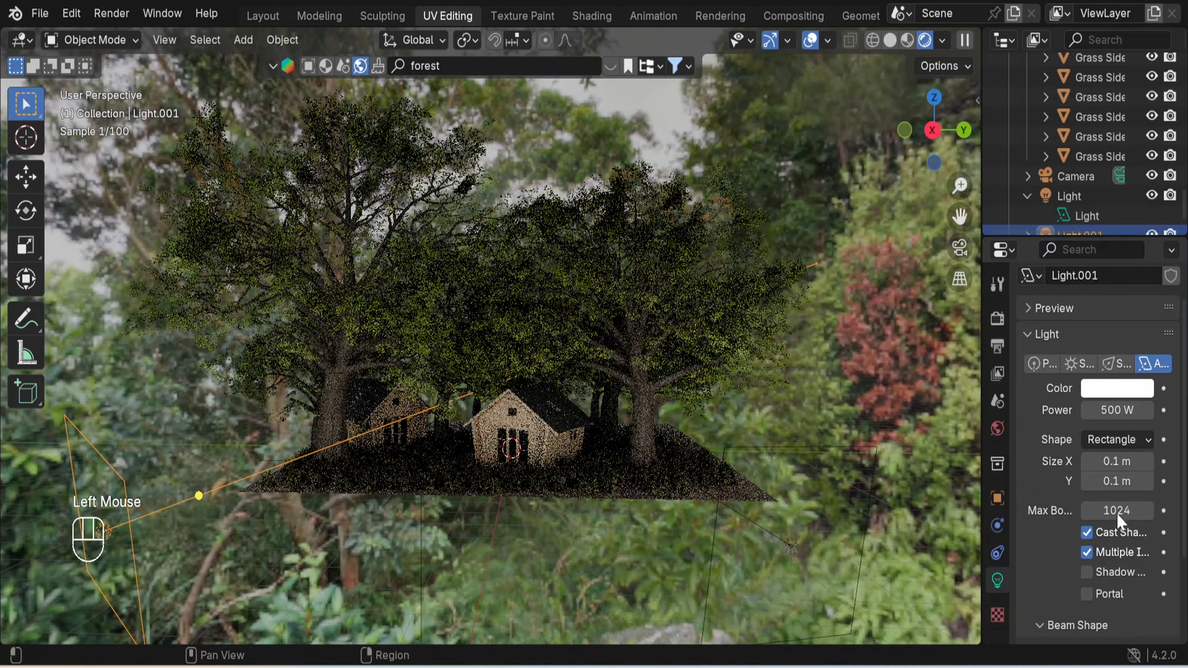
{"action": "double_click", "coordinate": [1117, 410]}
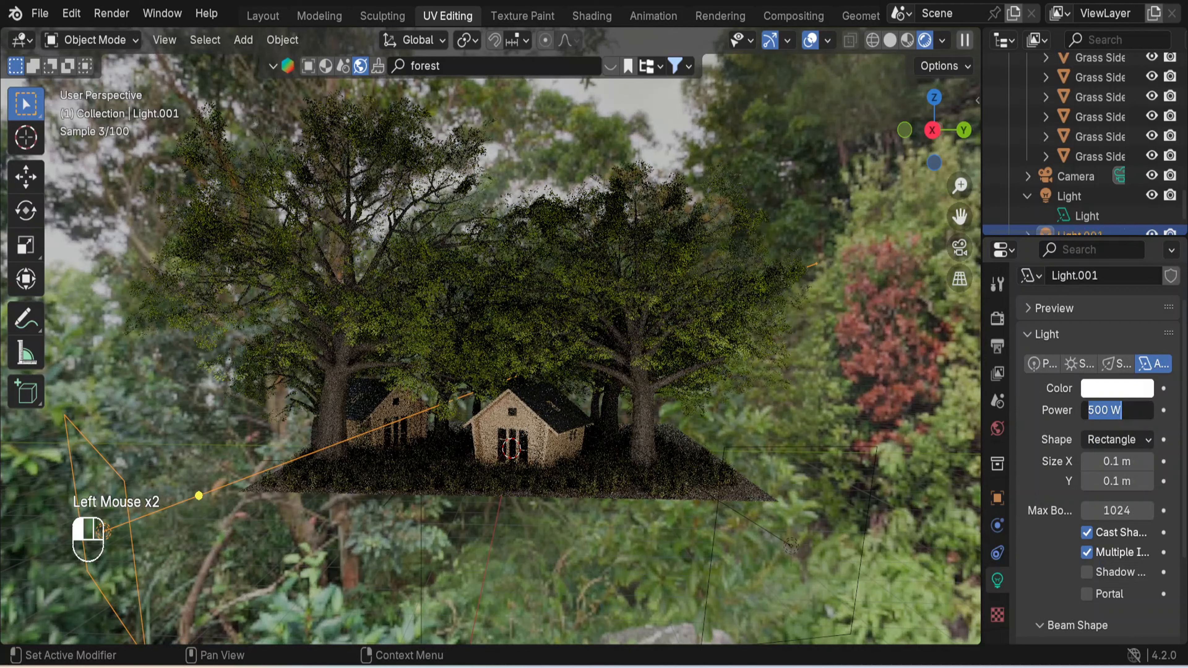
{"action": "type", "text": "600"}
{"action": "key", "text": "Return"}
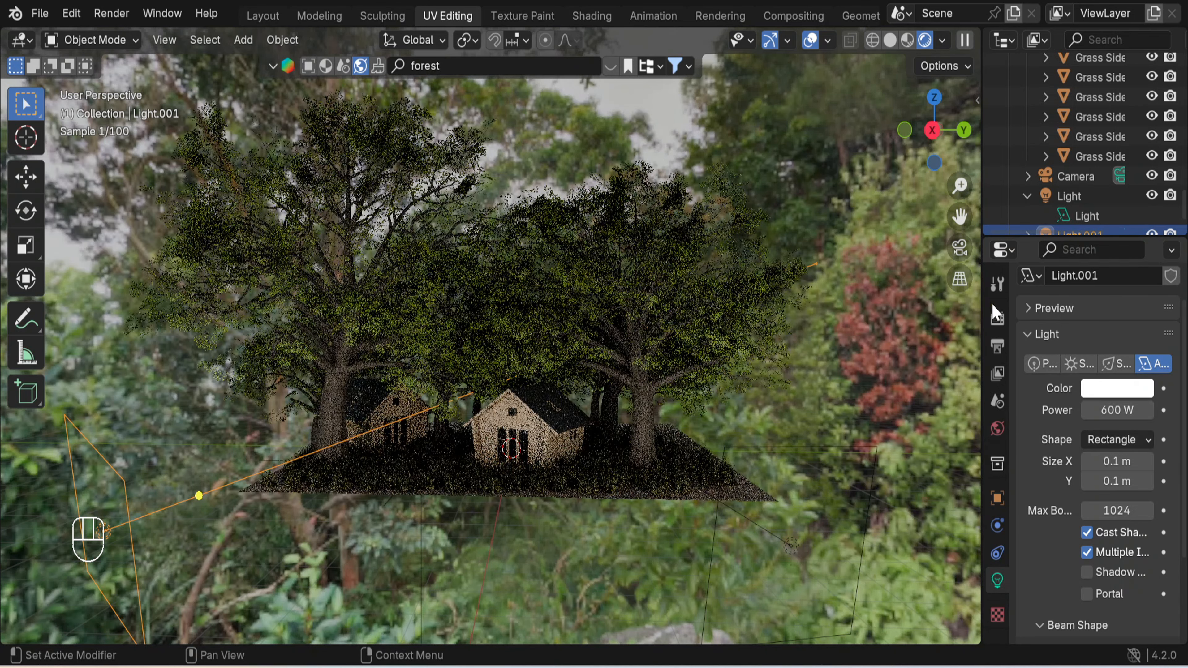
{"action": "left_click", "coordinate": [960, 249]}
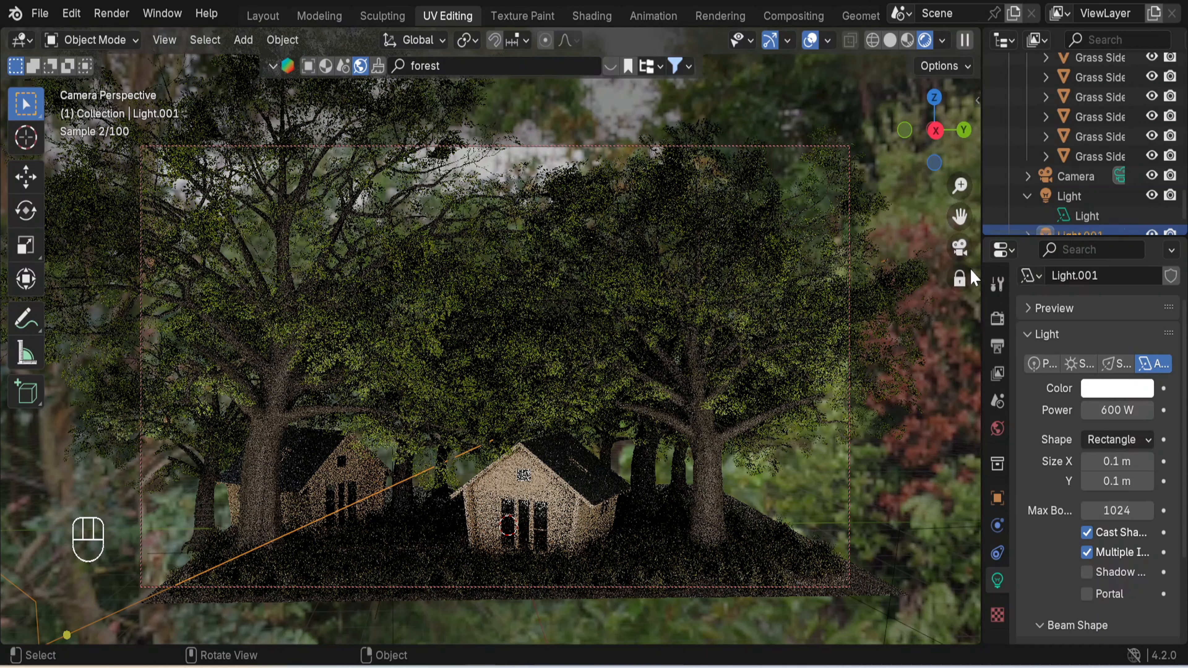
- Render the still image from the camera and examine the houses, trees and grass in the result
{"action": "left_click", "coordinate": [116, 15]}
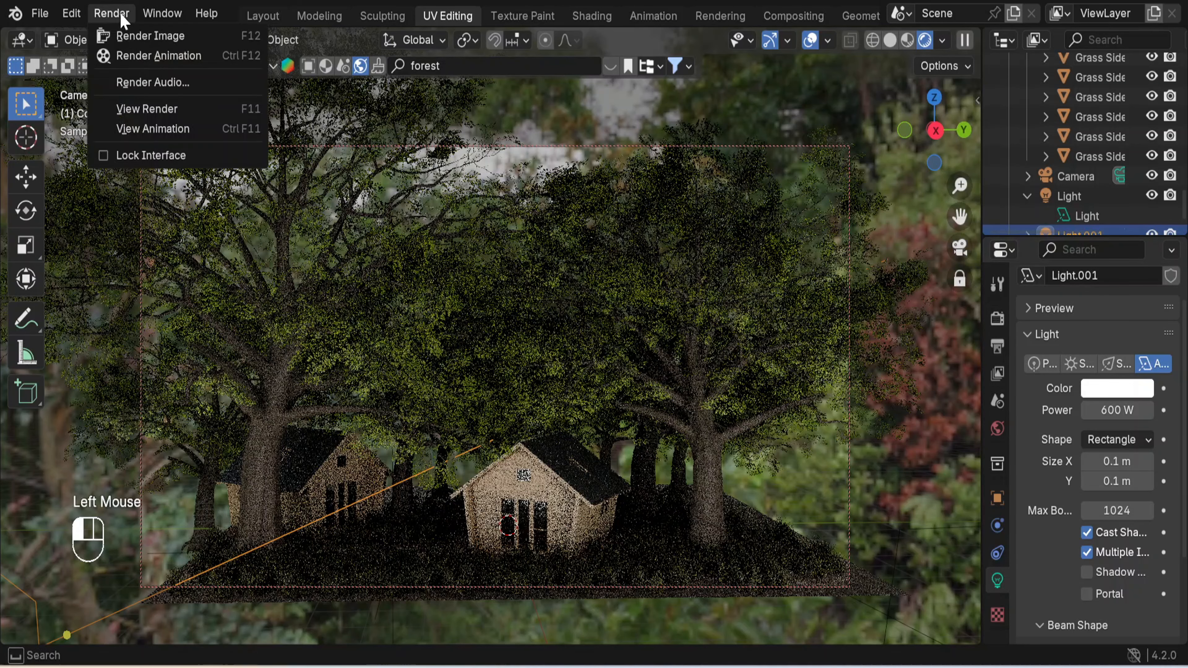
{"action": "left_click", "coordinate": [133, 34]}
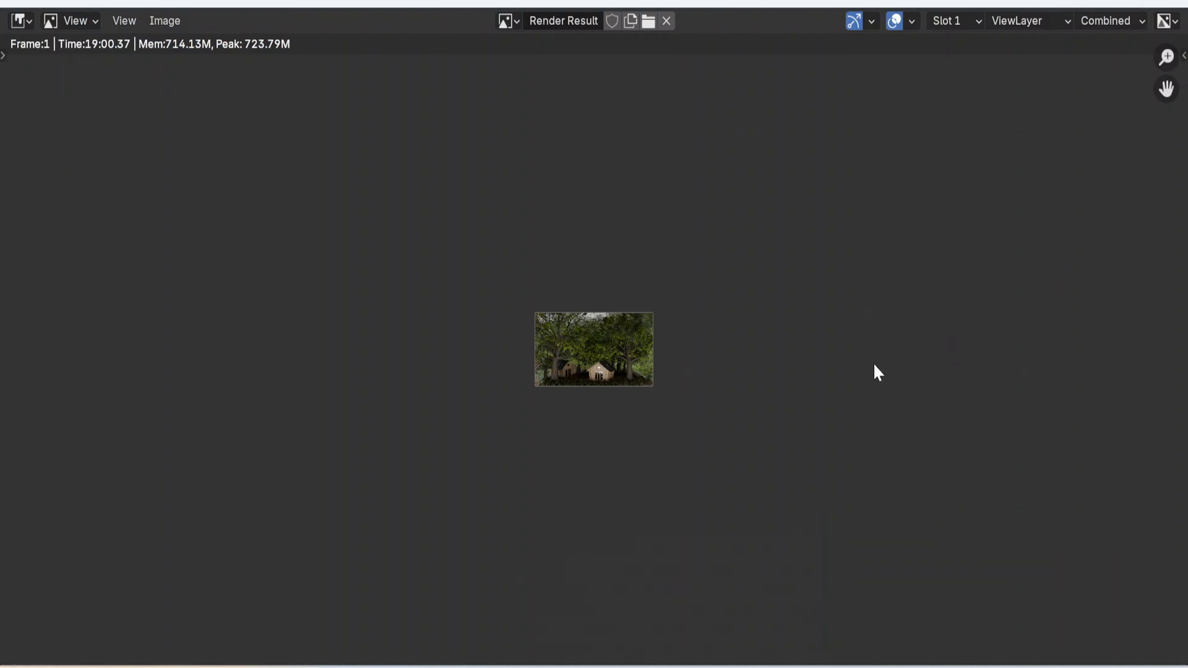
{"action": "scroll", "coordinate": [874, 365], "scroll_direction": "up", "scroll_amount": 8}
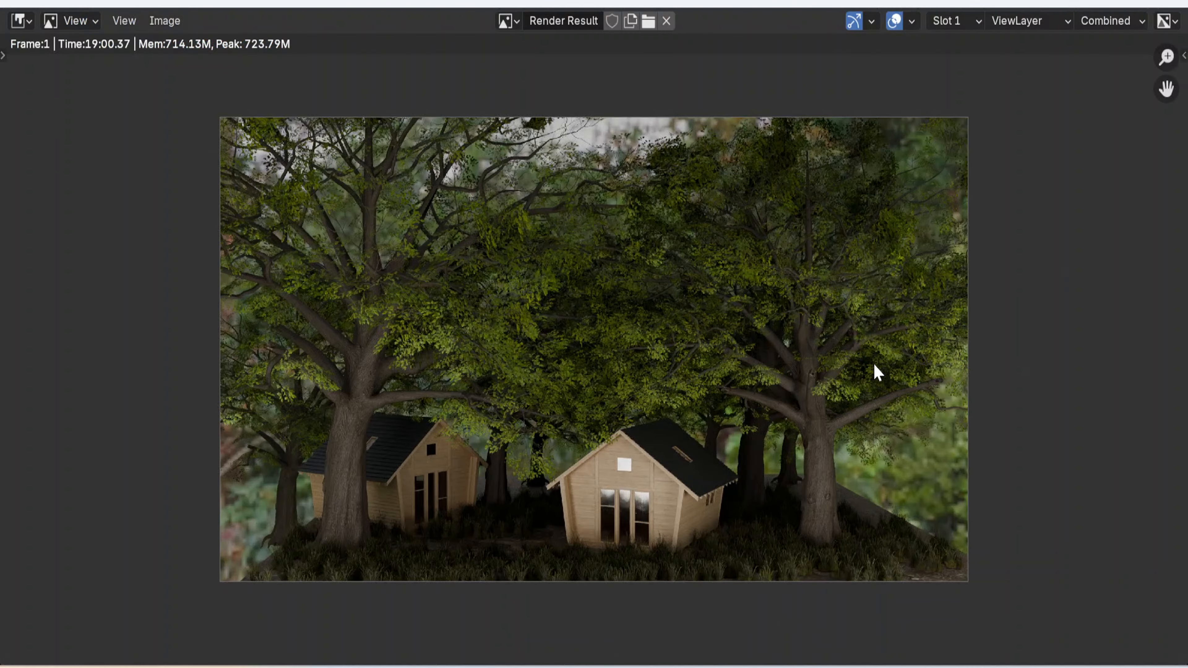
{"action": "scroll", "coordinate": [877, 372], "scroll_direction": "up", "scroll_amount": 1}
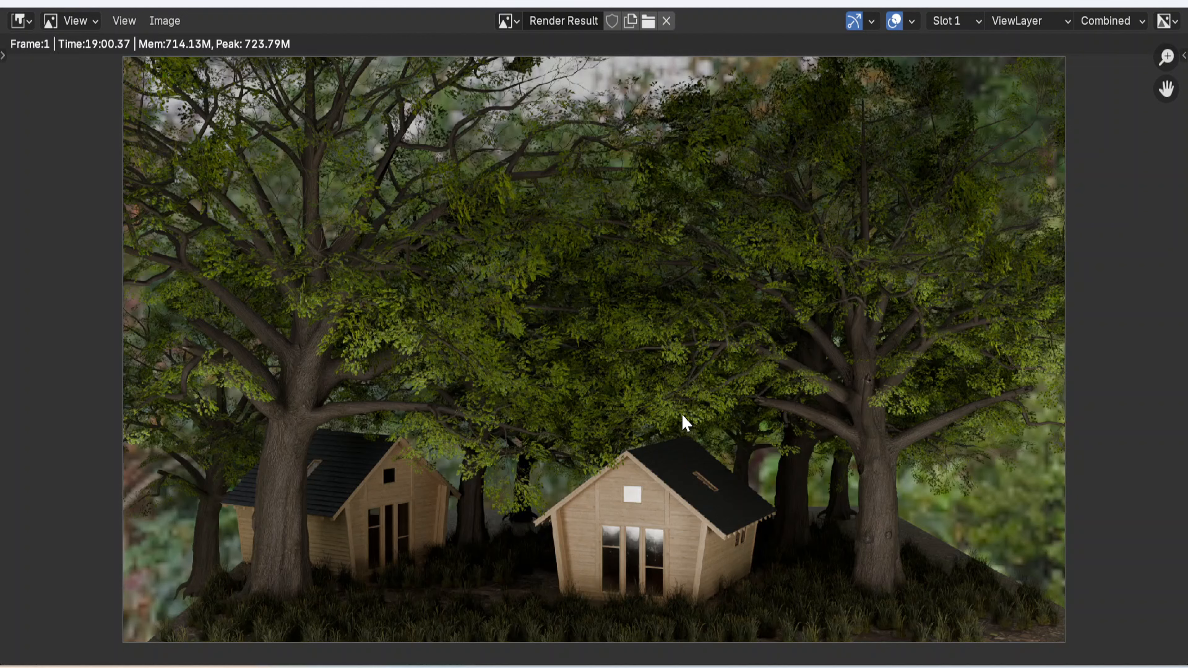
{"action": "scroll", "coordinate": [682, 416], "scroll_direction": "up", "scroll_amount": 1}
{"action": "scroll", "coordinate": [683, 418], "scroll_direction": "down", "scroll_amount": 1}
{"action": "scroll", "coordinate": [683, 420], "scroll_direction": "up", "scroll_amount": 1}
{"action": "scroll", "coordinate": [682, 418], "scroll_direction": "down", "scroll_amount": 1}
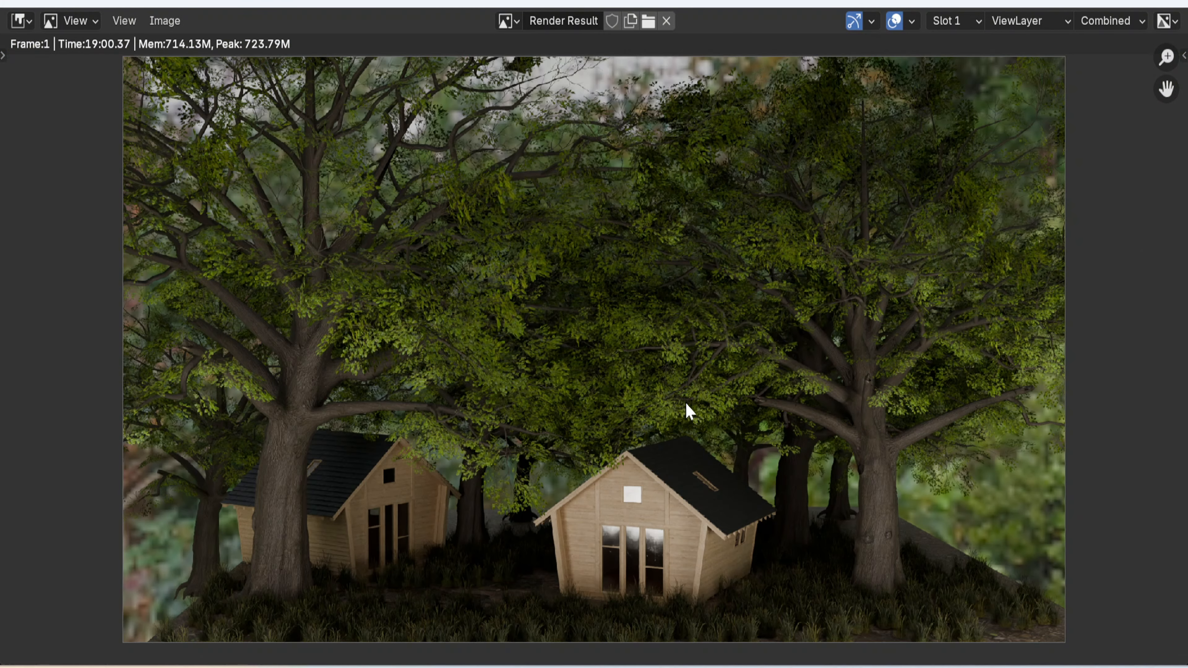